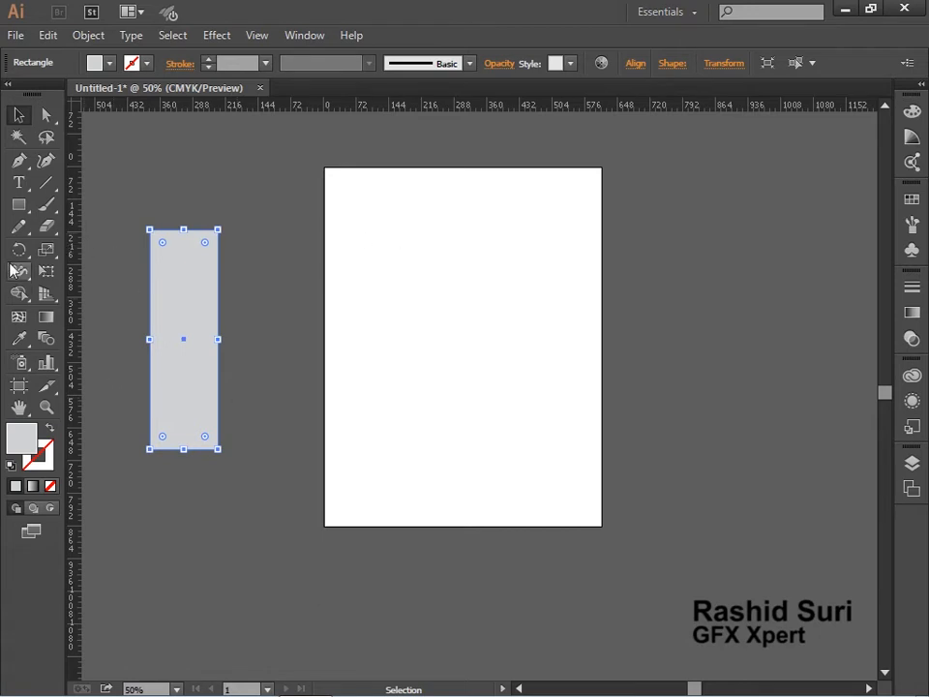
Step: Add the point text "UNITED STATE" near the middle of the artboard
left_click(21, 184)
left_click(476, 339)
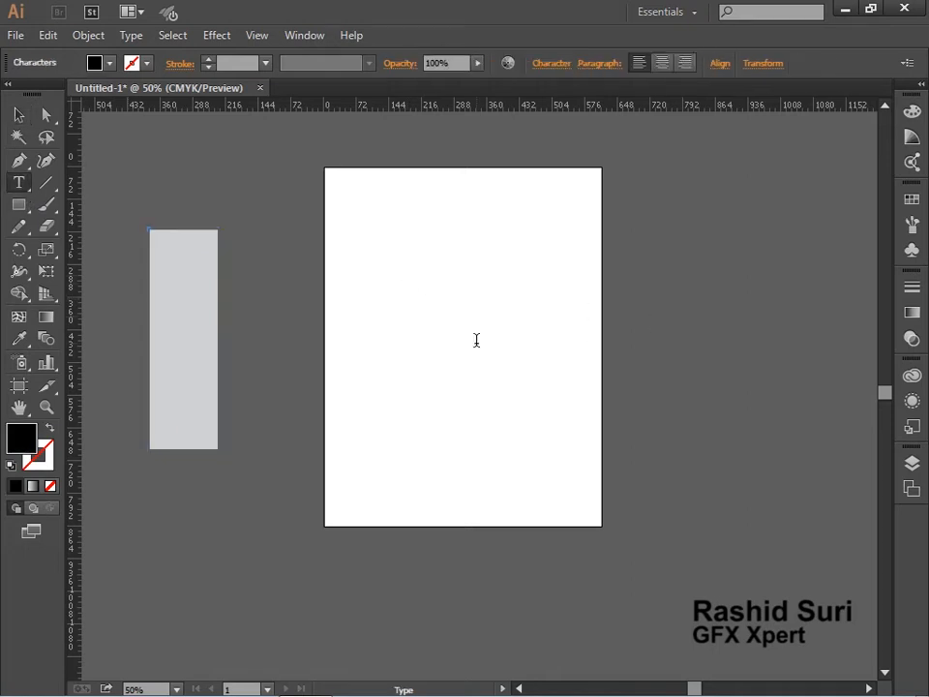
type("UNITED STATE")
Step: Scale the "UNITED STATE" text up proportionally to a bit over three times its size
key("ctrl+space")
left_click_drag(380, 255, 556, 345)
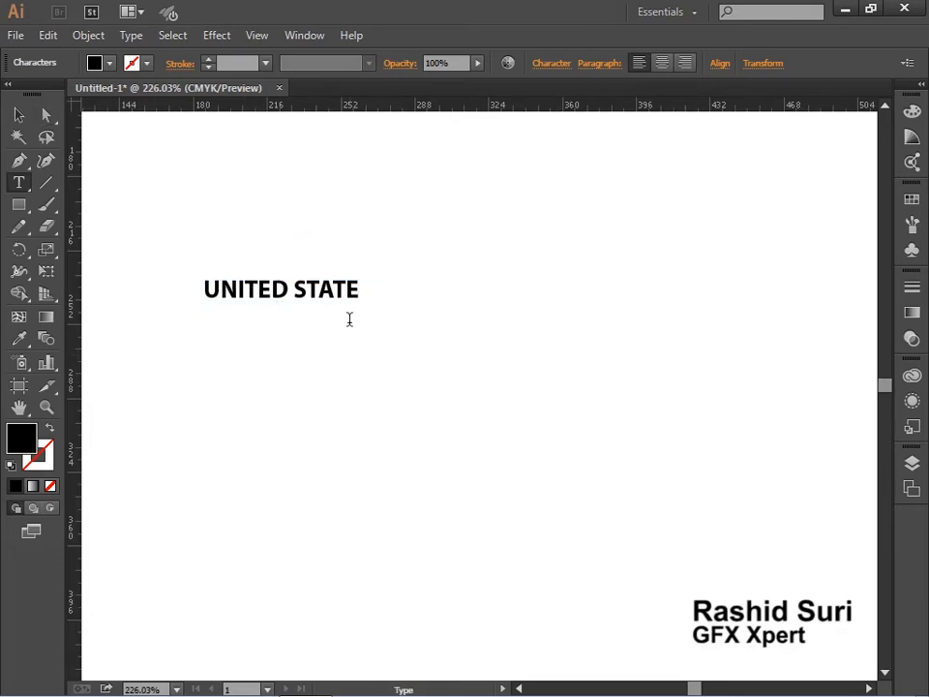
left_click(19, 115)
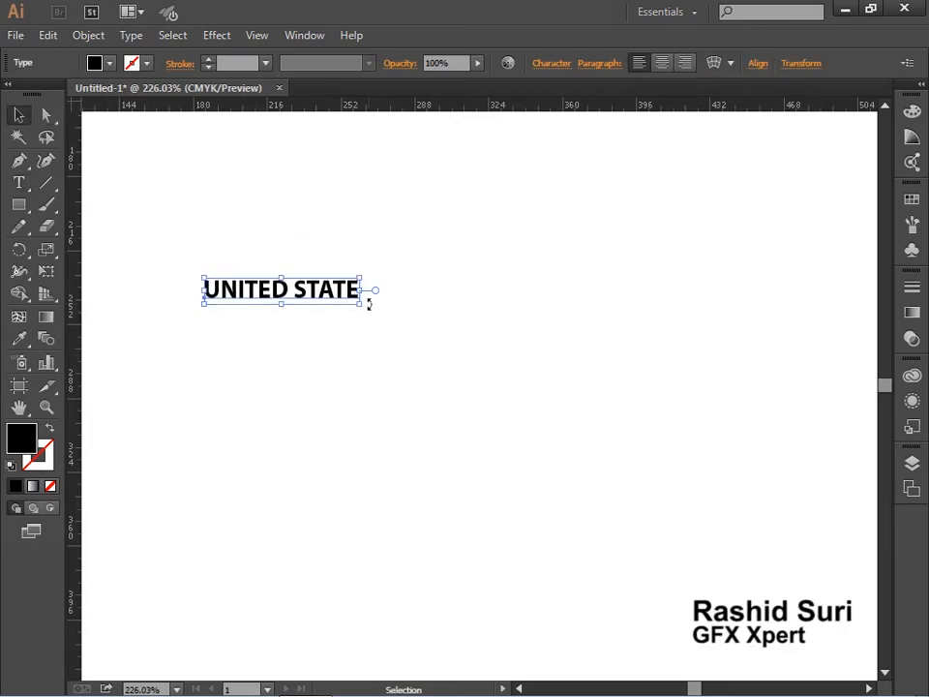
left_click_drag(364, 303, 737, 466)
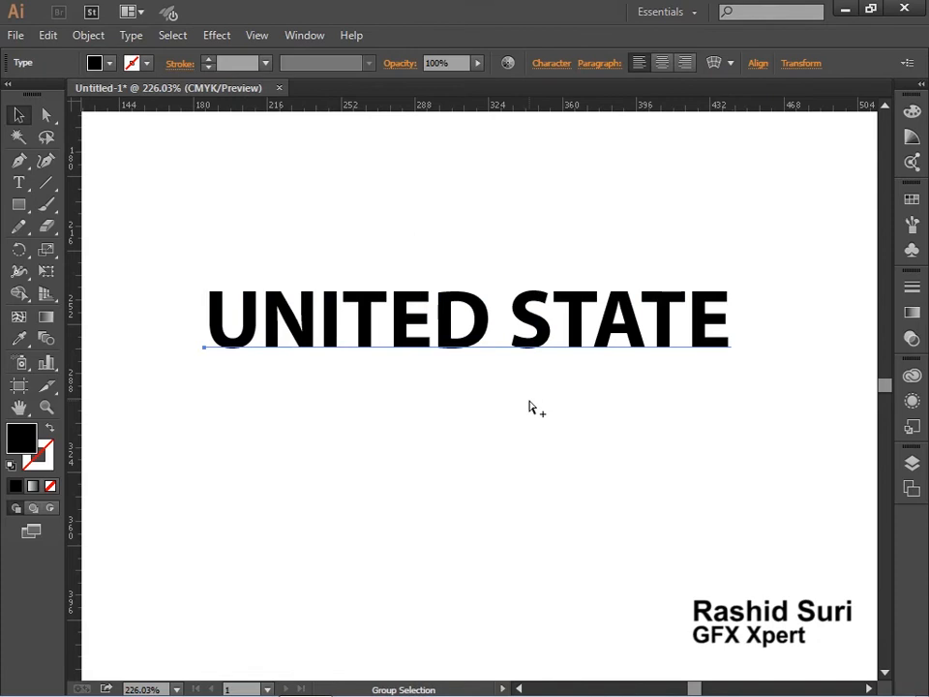
key("ctrl+alt+space")
left_click(477, 325)
left_click(474, 332)
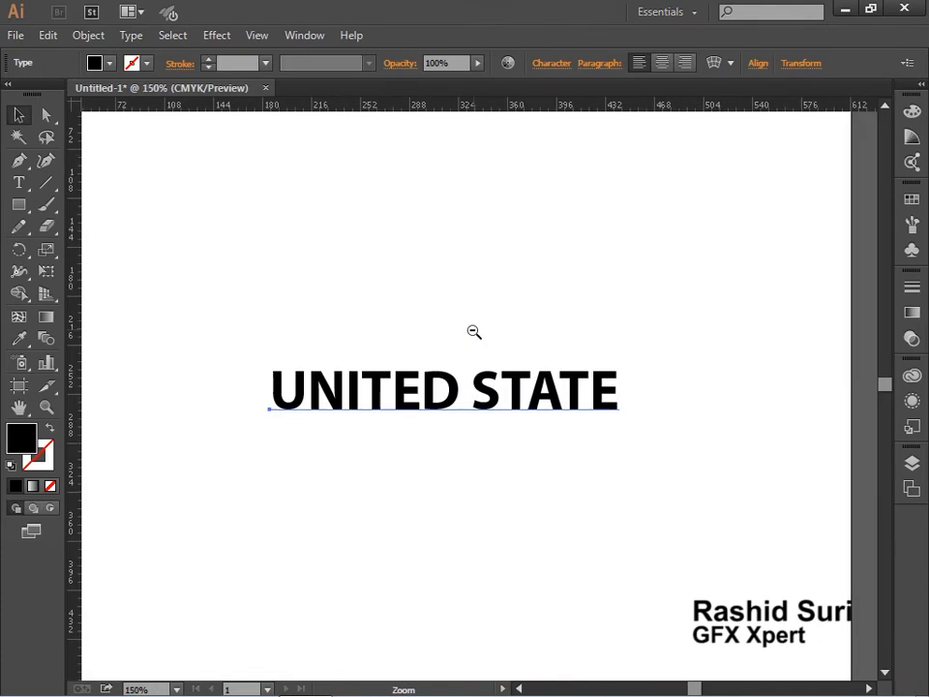
left_click(85, 36)
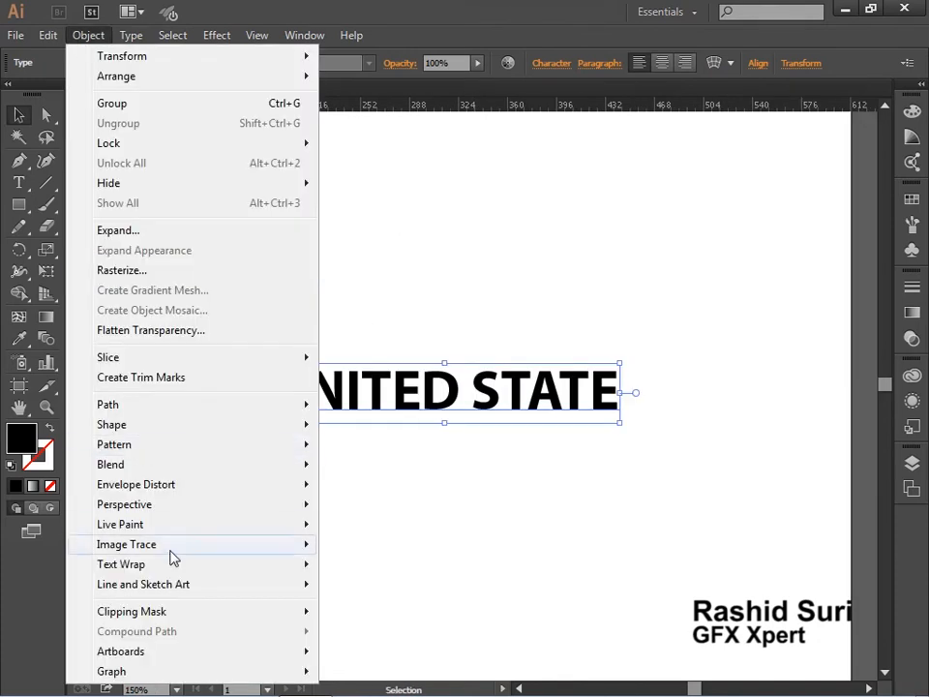
mouse_move(167, 492)
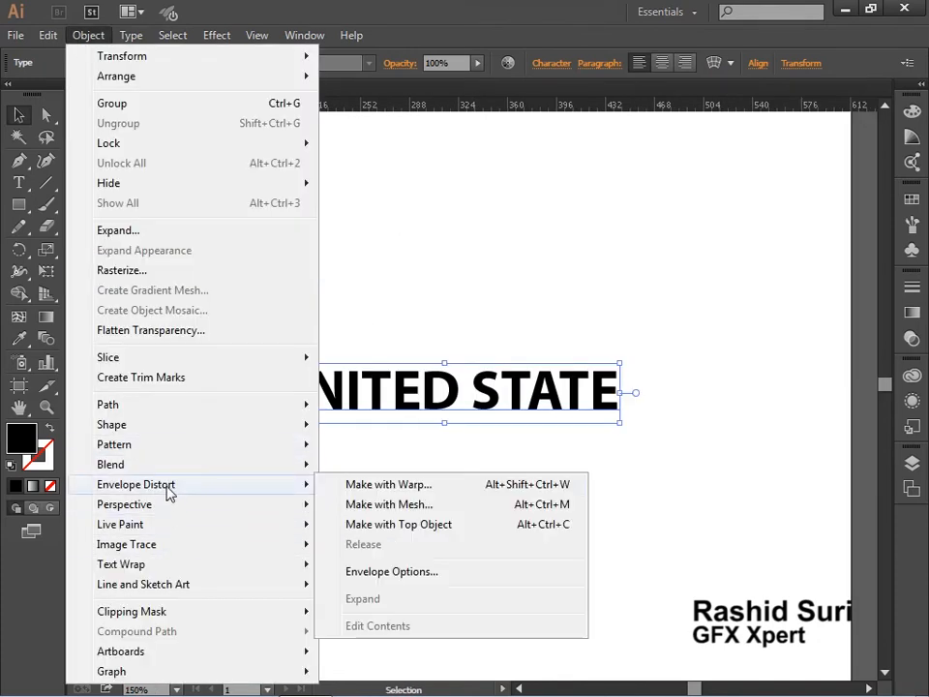
left_click(390, 491)
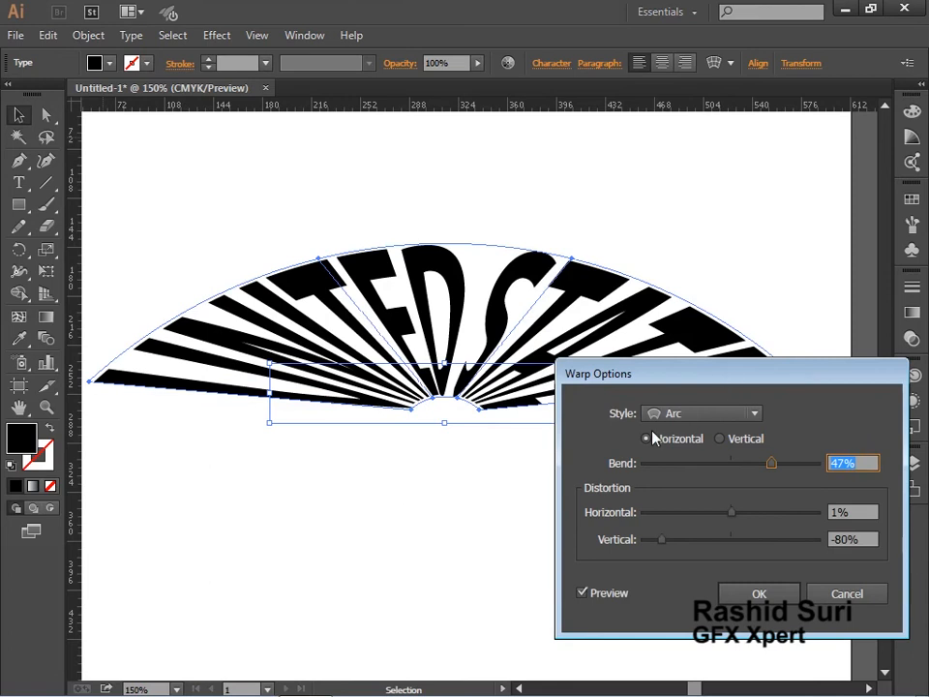
left_click(733, 542)
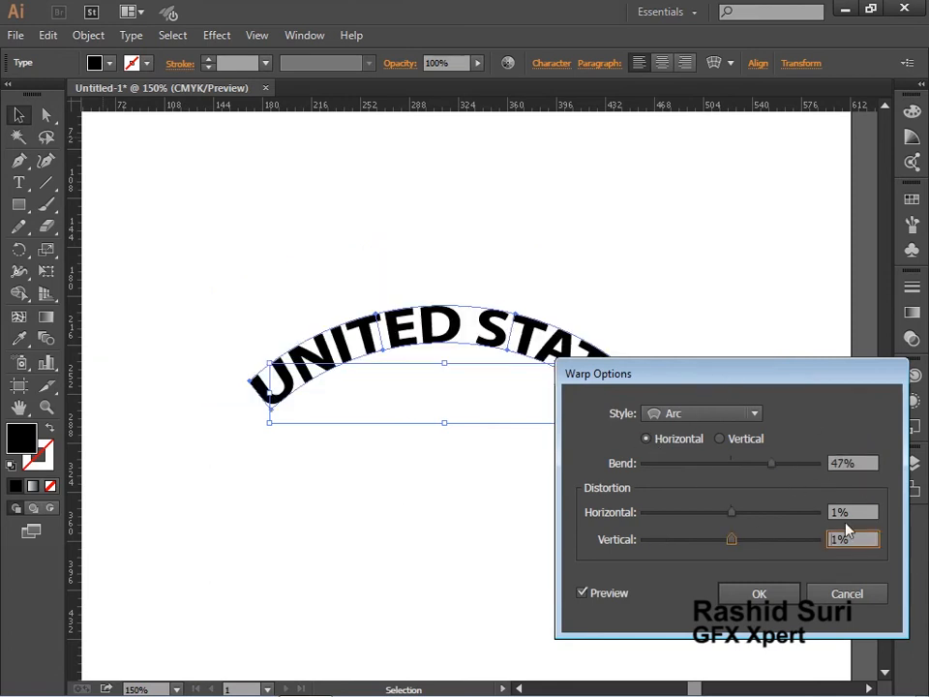
key("shift+Tab")
type("0")
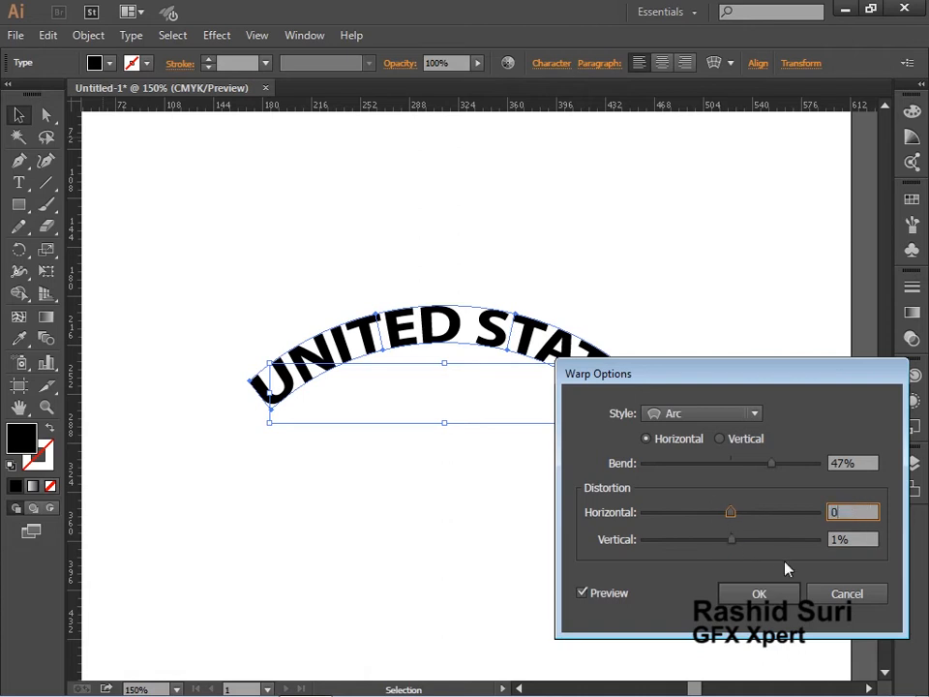
key("Tab")
type("0")
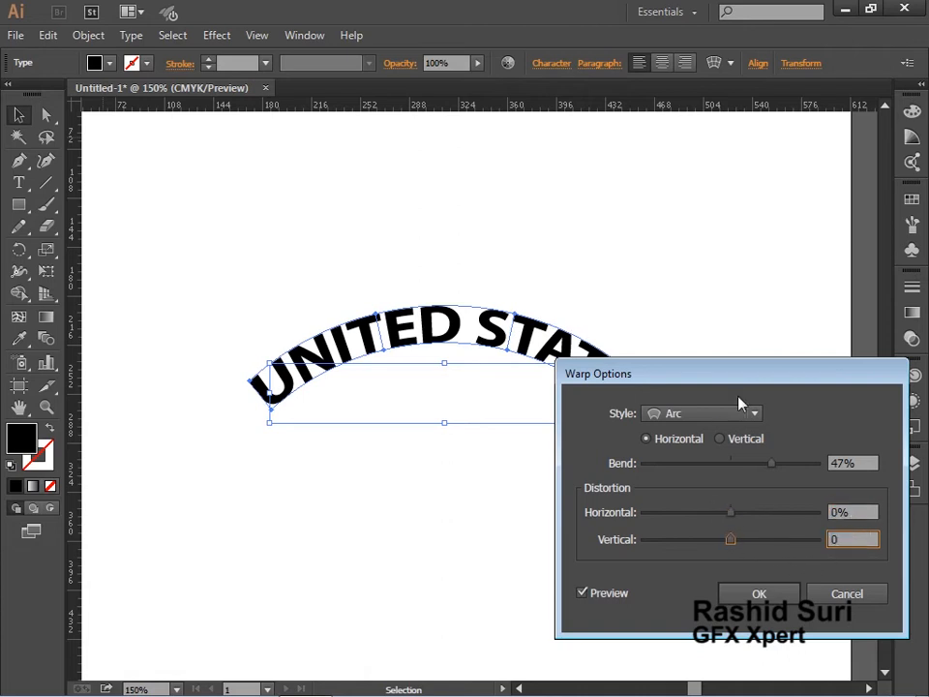
left_click_drag(731, 383, 515, 433)
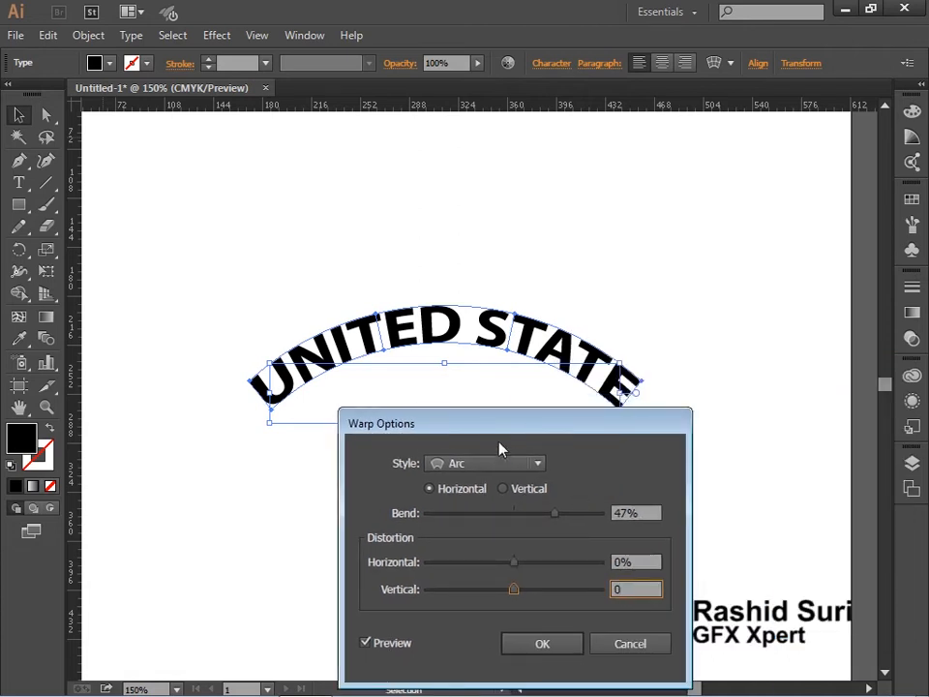
left_click_drag(440, 421, 201, 341)
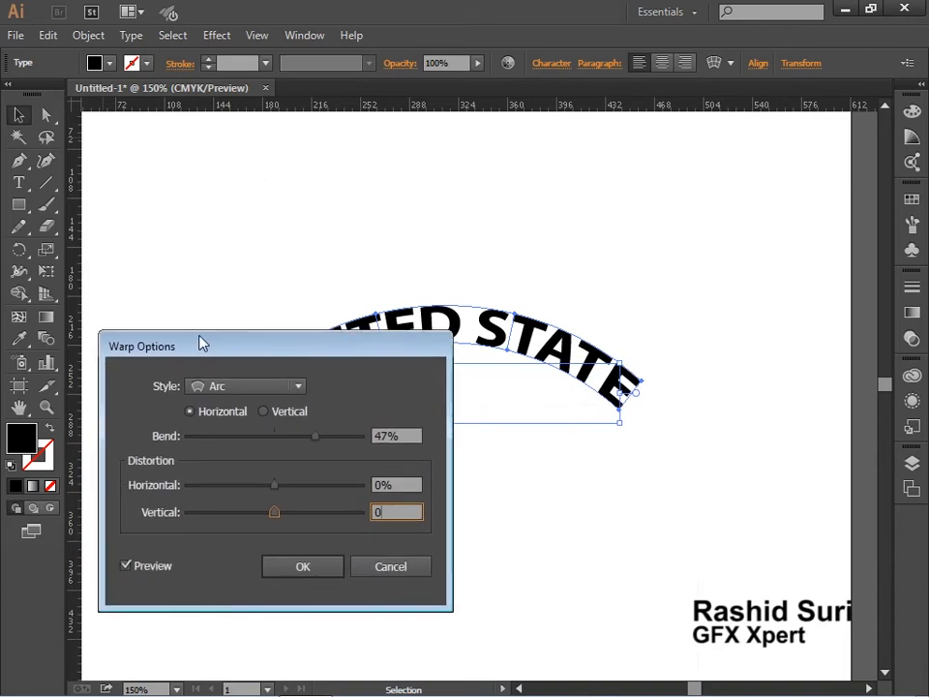
left_click_drag(265, 350, 695, 411)
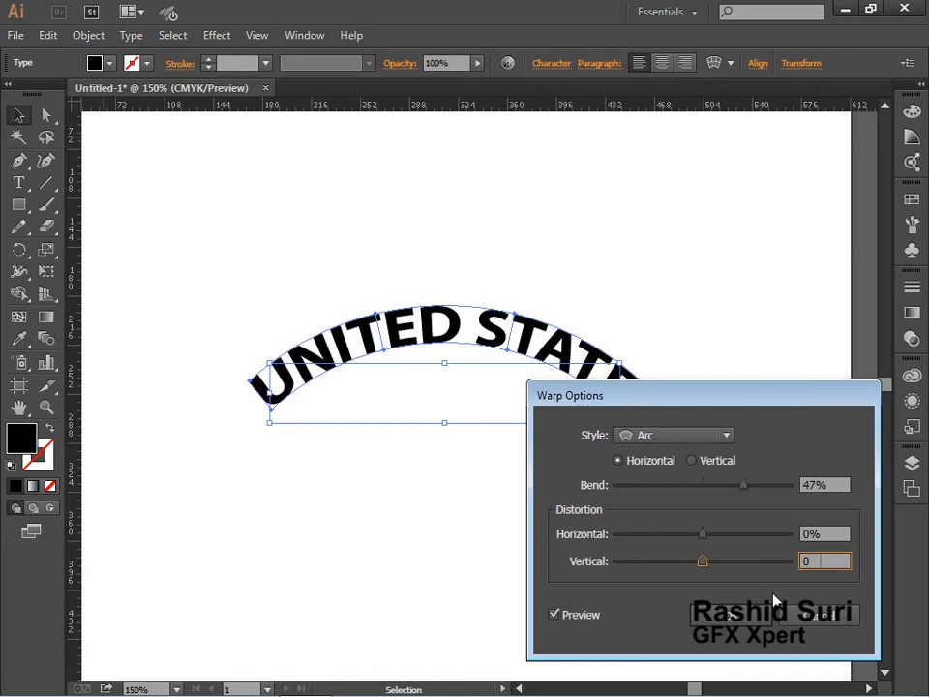
left_click(814, 616)
Step: Move the text higher on the artboard and start an Arc warp envelope on it with 1% vertical distortion
left_click(561, 482, "ctrl+alt")
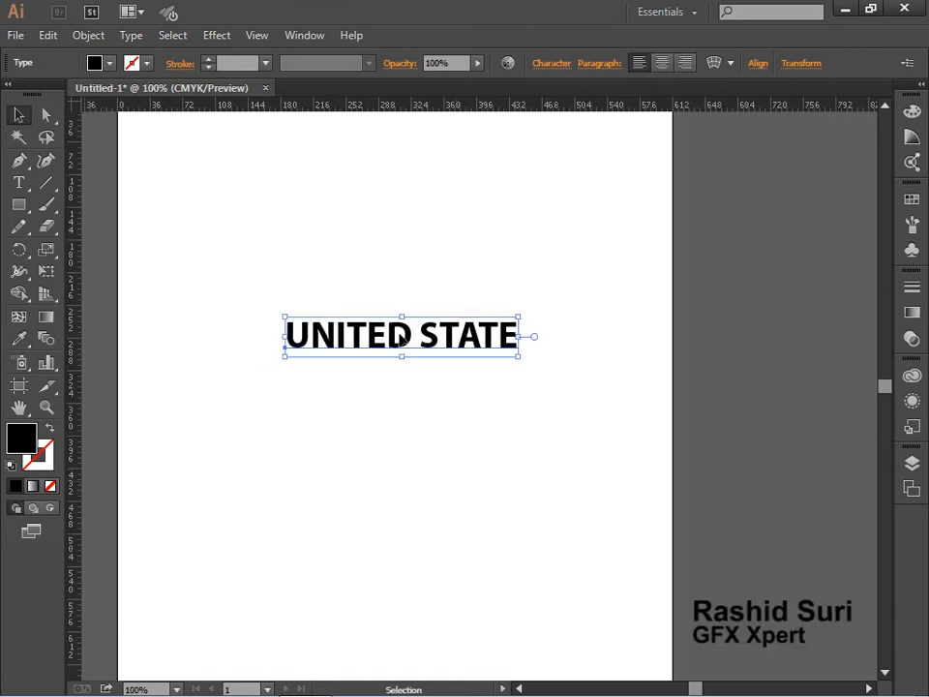
left_click_drag(401, 336, 380, 245)
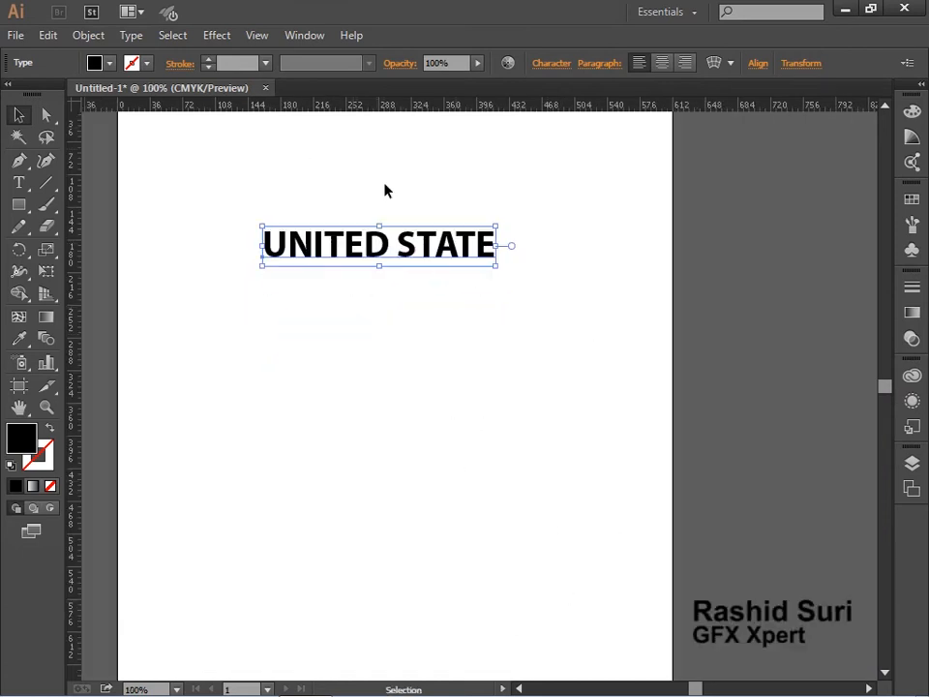
left_click(95, 38)
mouse_move(189, 489)
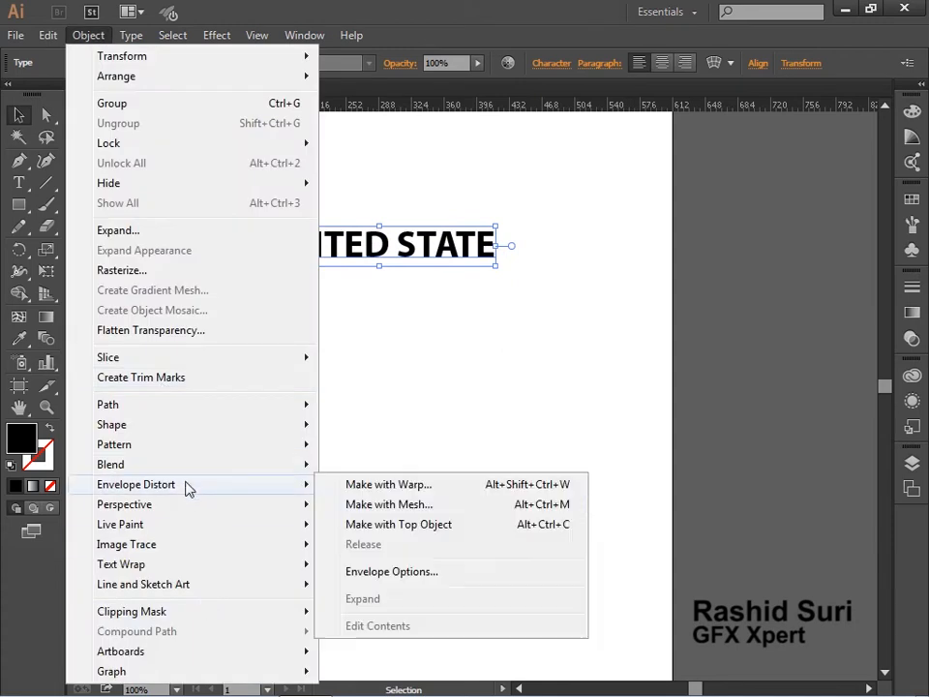
left_click(392, 487)
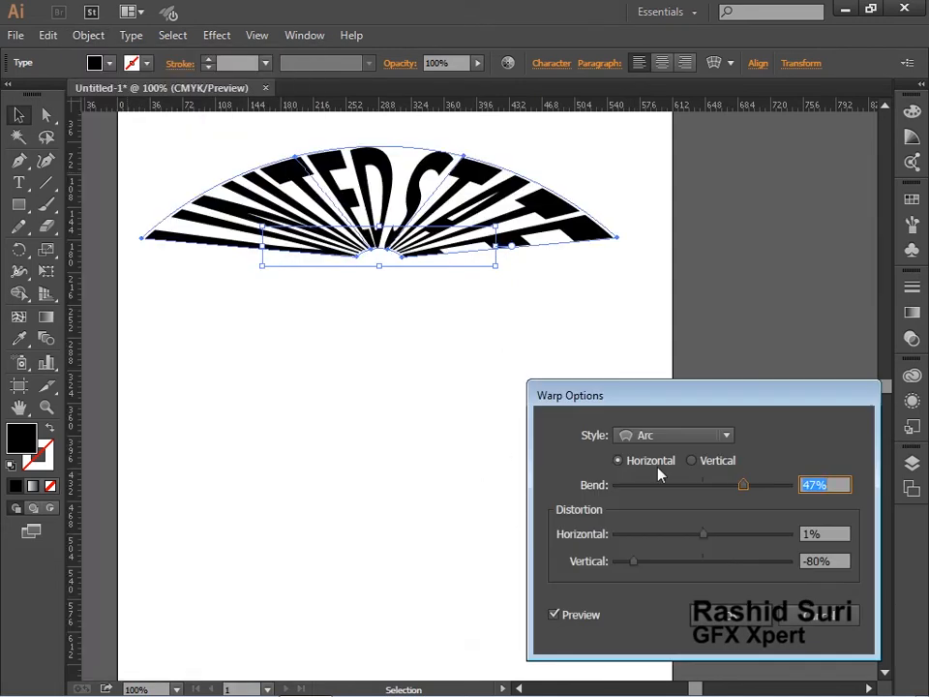
left_click(704, 561)
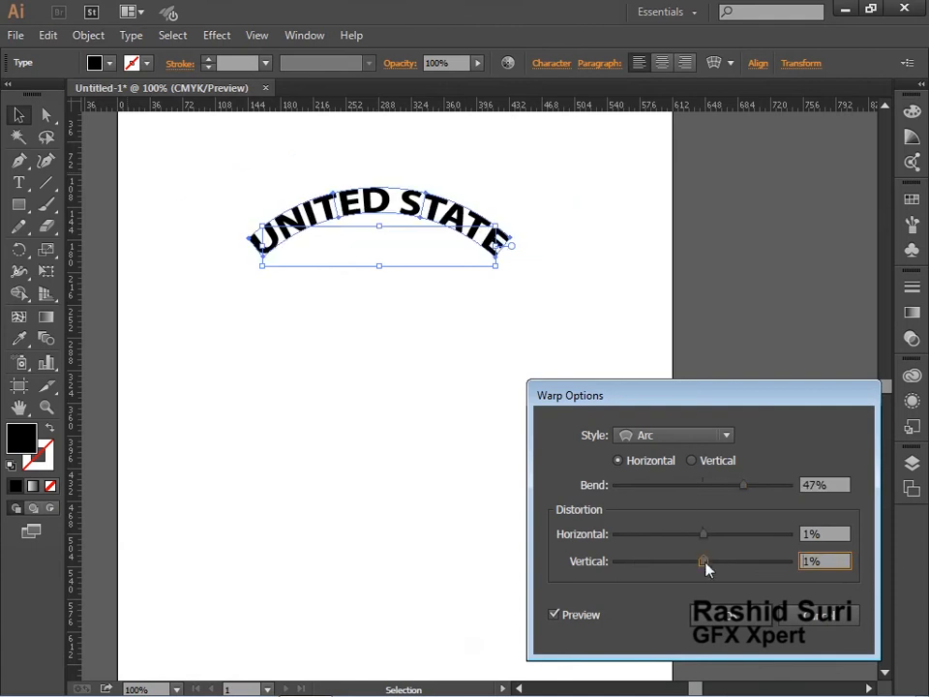
Step: Preview the Arc Lower and Arc Upper warp styles on the text and return to the Arc style
left_click(687, 434)
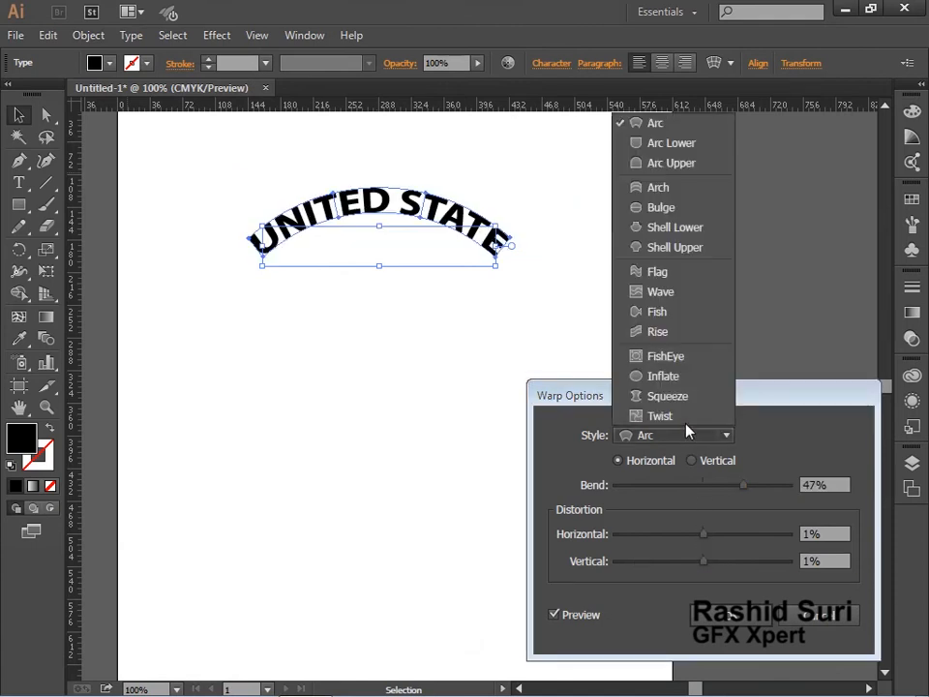
left_click(647, 146)
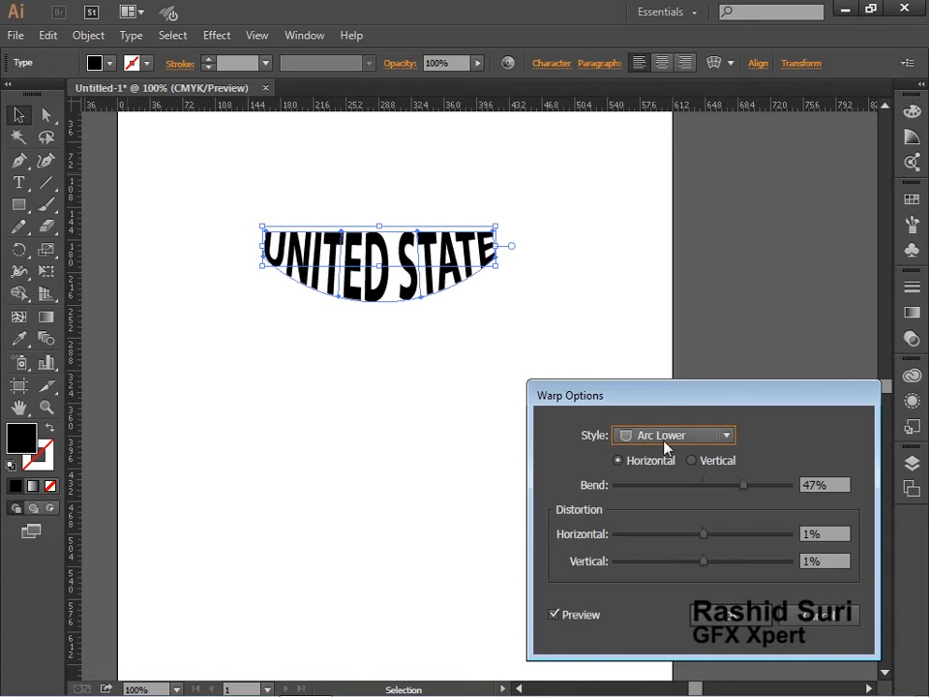
left_click(666, 447)
left_click(657, 161)
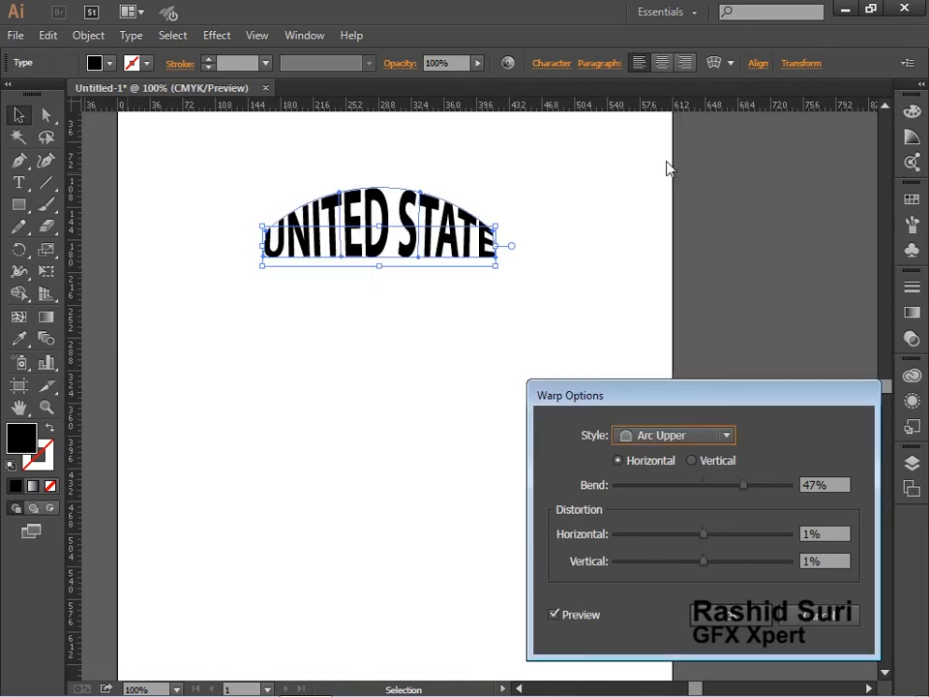
left_click(666, 440)
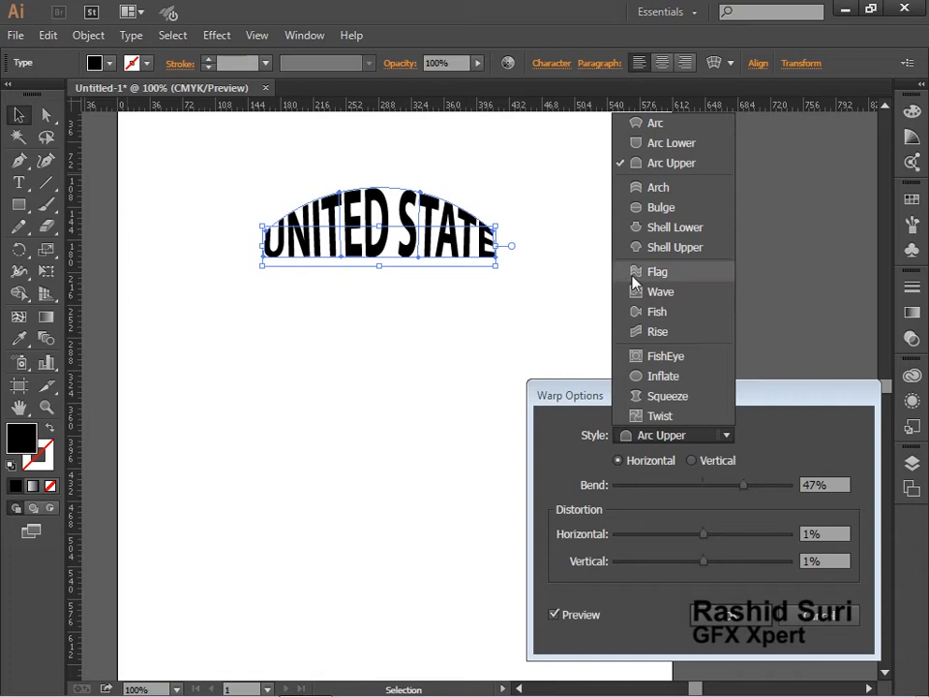
left_click(658, 123)
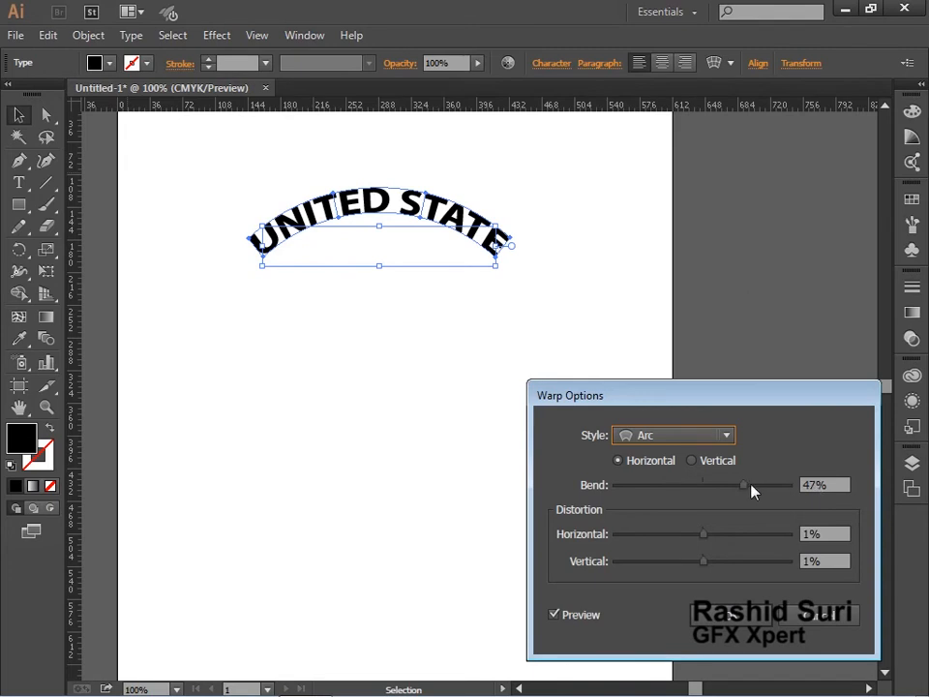
Step: Try a -33% bend on the Arc warp in both vertical and horizontal orientation
left_click_drag(745, 493, 674, 492)
left_click(693, 461)
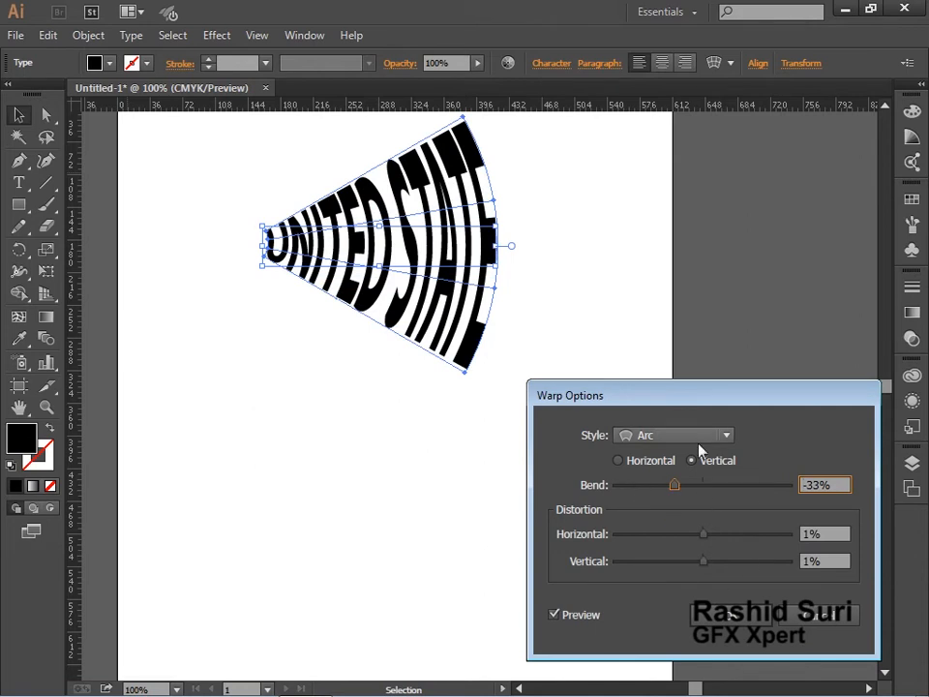
left_click(618, 462)
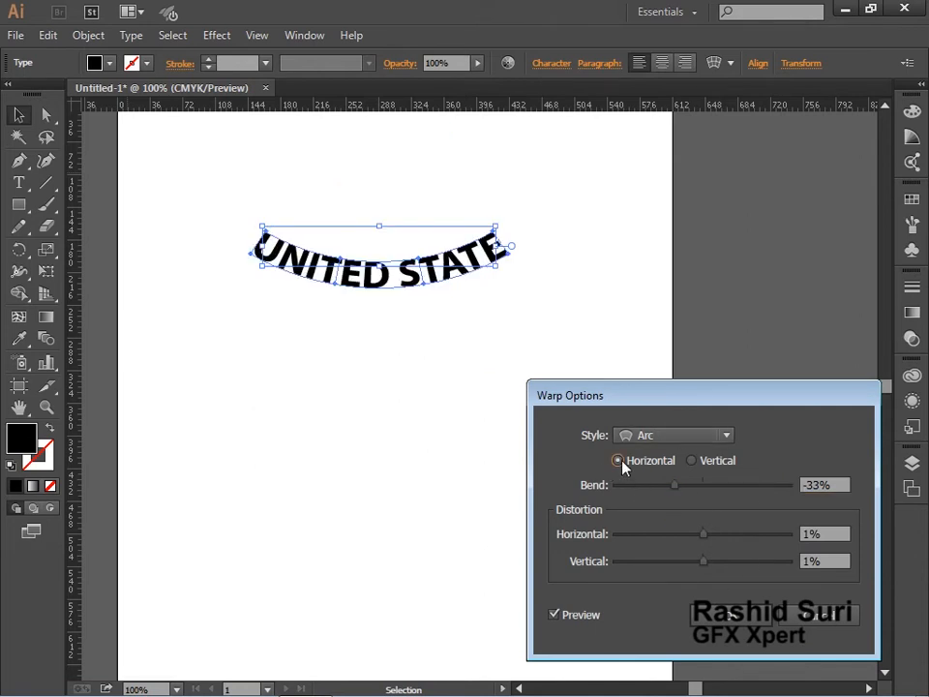
Step: Set the warp bend to 45%, preview Arc Lower, and apply the envelope with the Arc Upper style
left_click(741, 486)
left_click(693, 435)
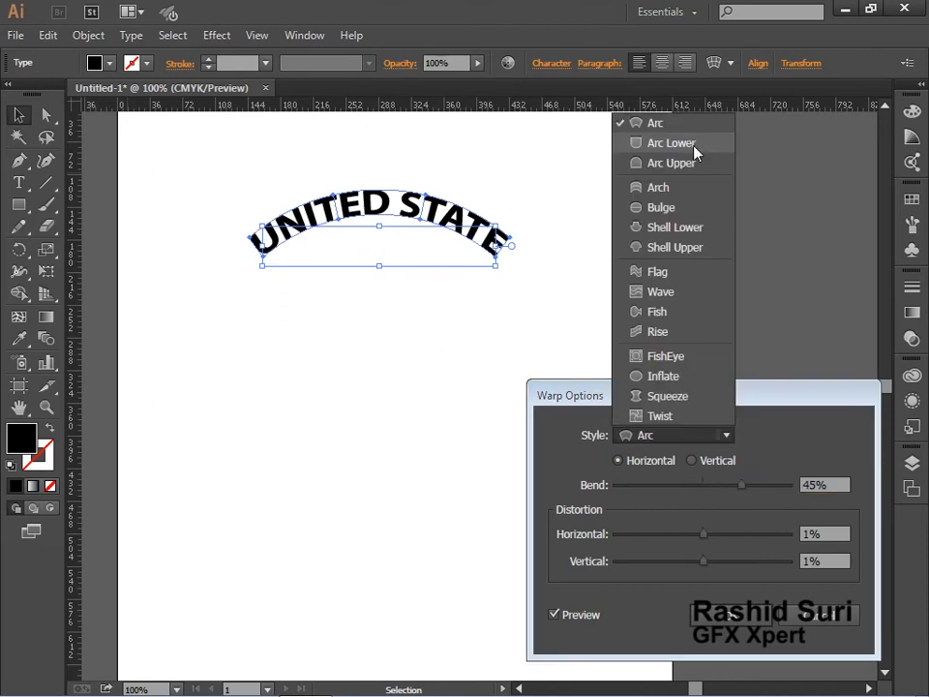
left_click(693, 145)
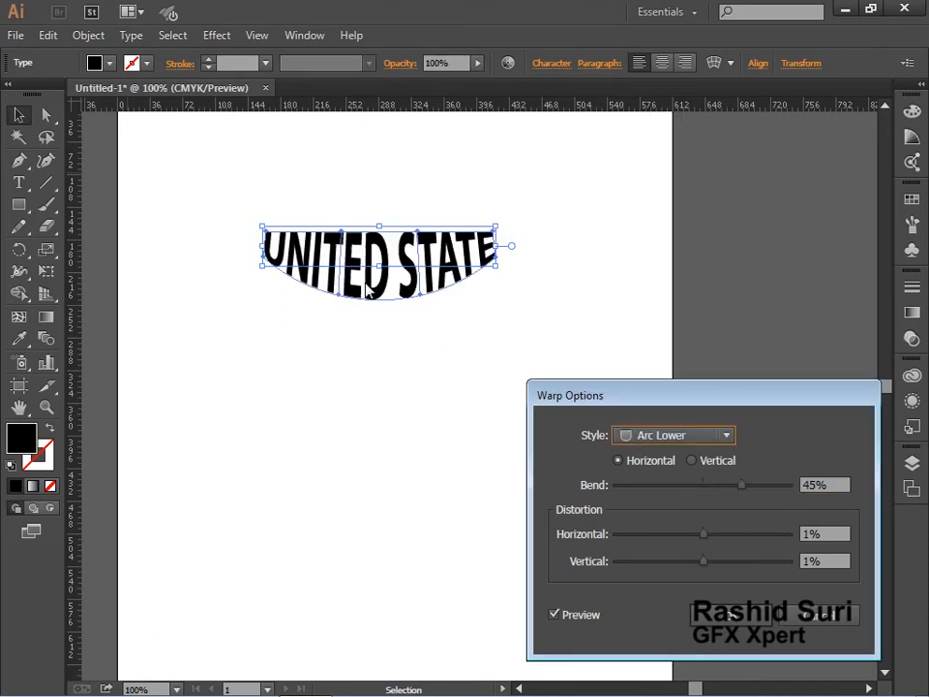
left_click(674, 434)
left_click(637, 159)
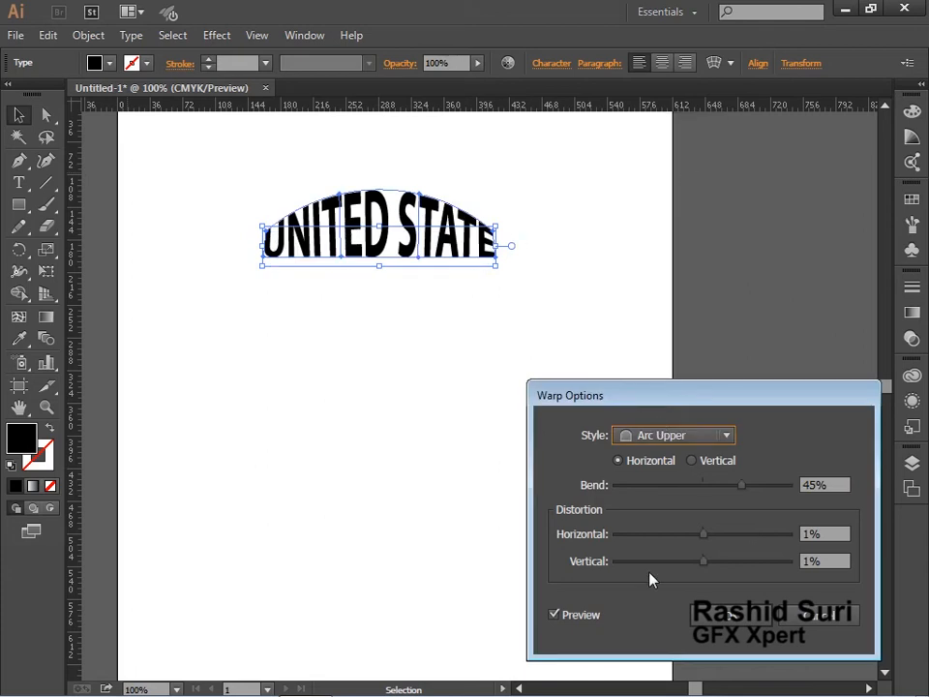
left_click(733, 619)
Step: Move the warped "UNITED STATE" text lower, towards the middle of the artboard
left_click(425, 465)
left_click_drag(417, 203, 433, 333)
key("ctrl+space")
left_click_drag(229, 310, 622, 468)
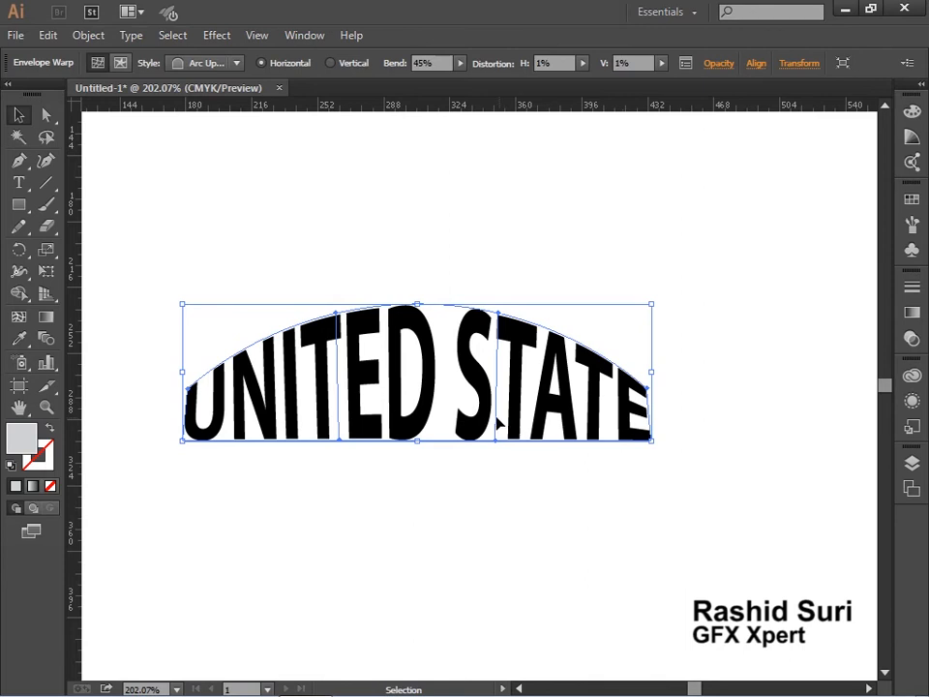
left_click_drag(473, 425, 474, 414)
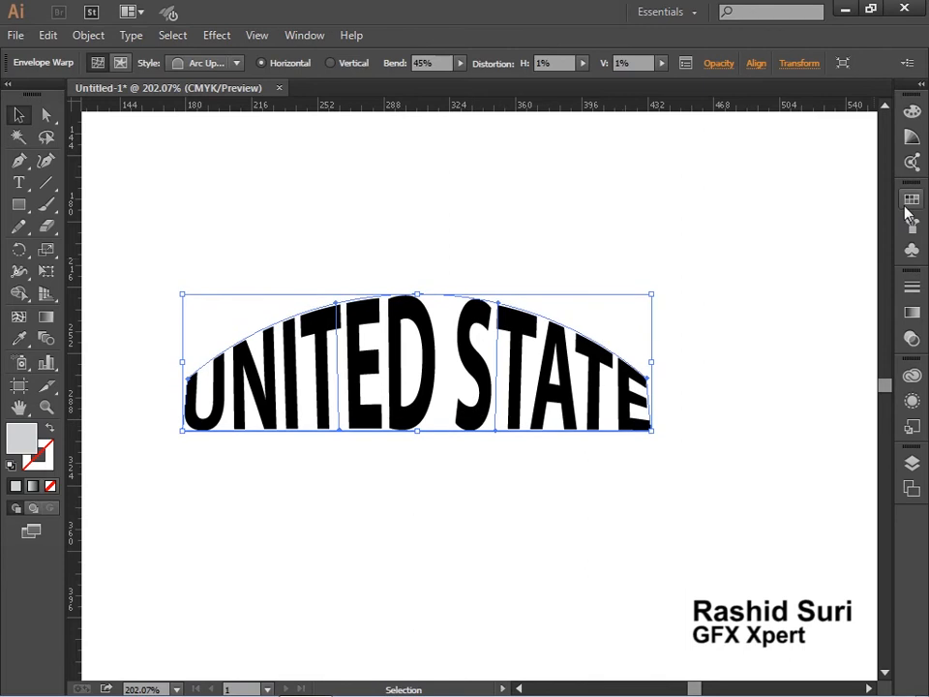
Step: Edit the envelope's contents and fill the text with the red swatch
left_click(911, 201)
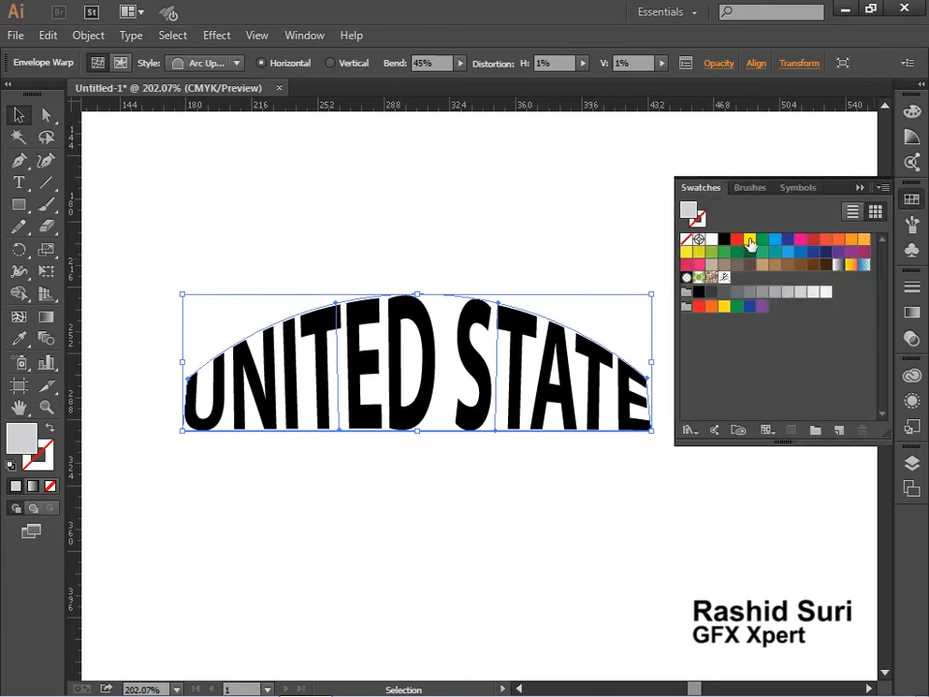
left_click(750, 242)
left_click(790, 252)
left_click(121, 63)
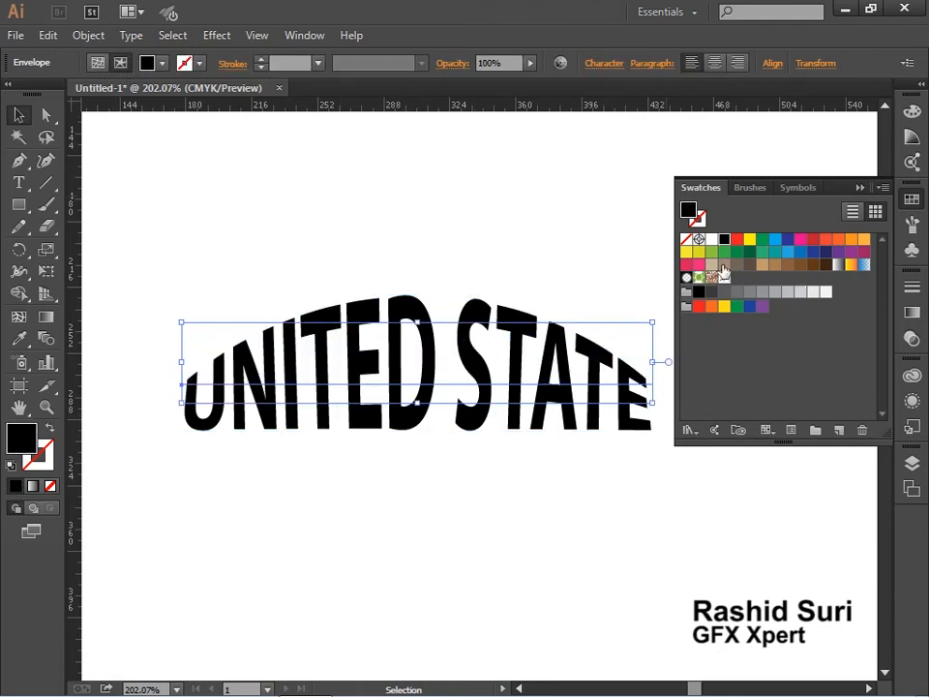
left_click(737, 239)
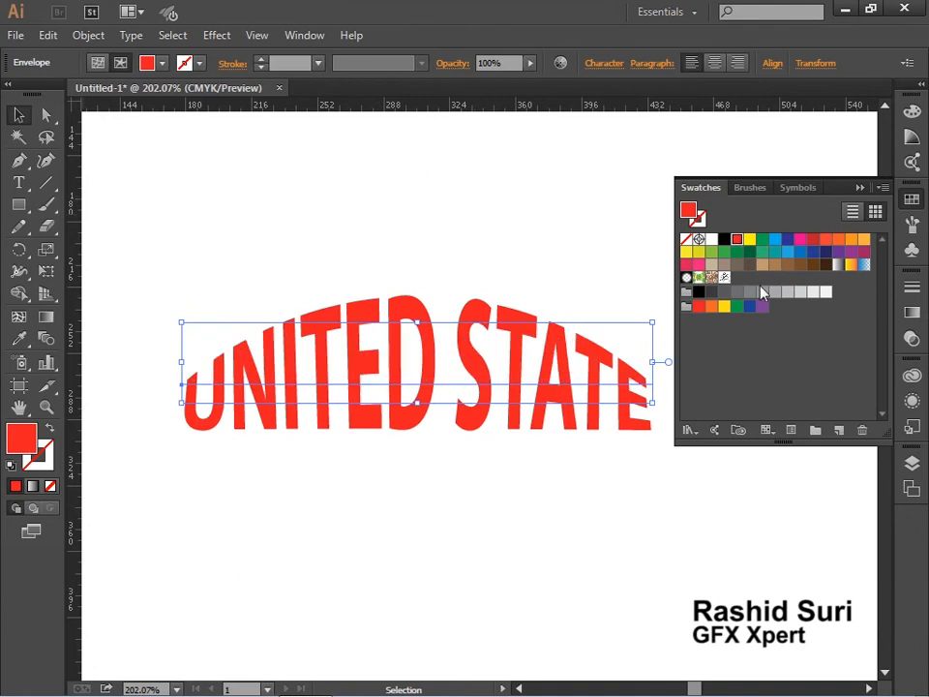
Step: Return to editing the envelope itself and move the red warped text slightly lower
left_click(98, 63)
left_click_drag(491, 430, 468, 471)
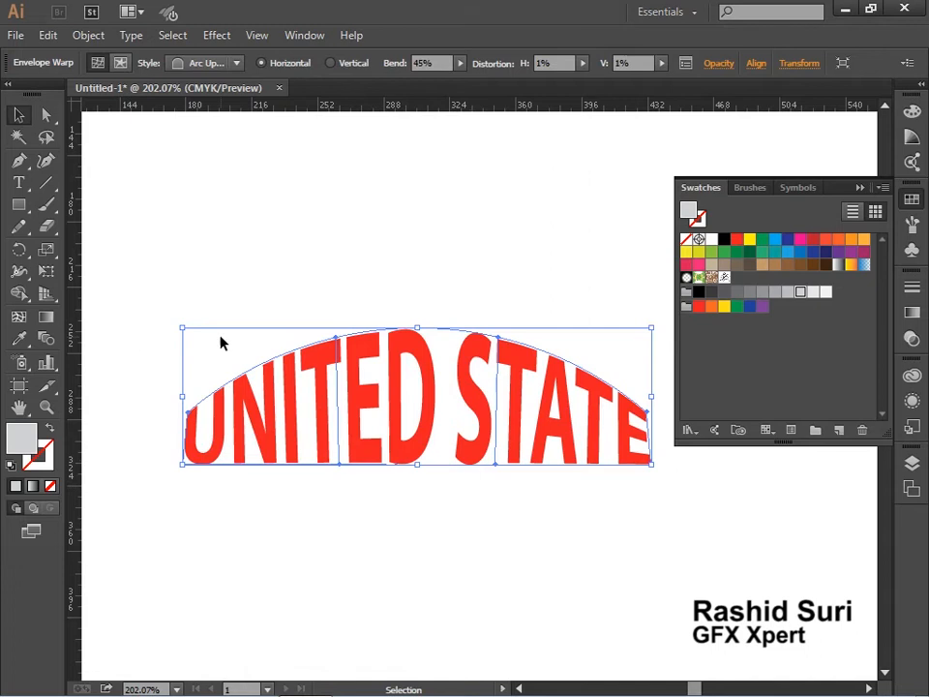
Step: Add an anchor point at the middle of the upper edge of the warped text's envelope
left_click(20, 164)
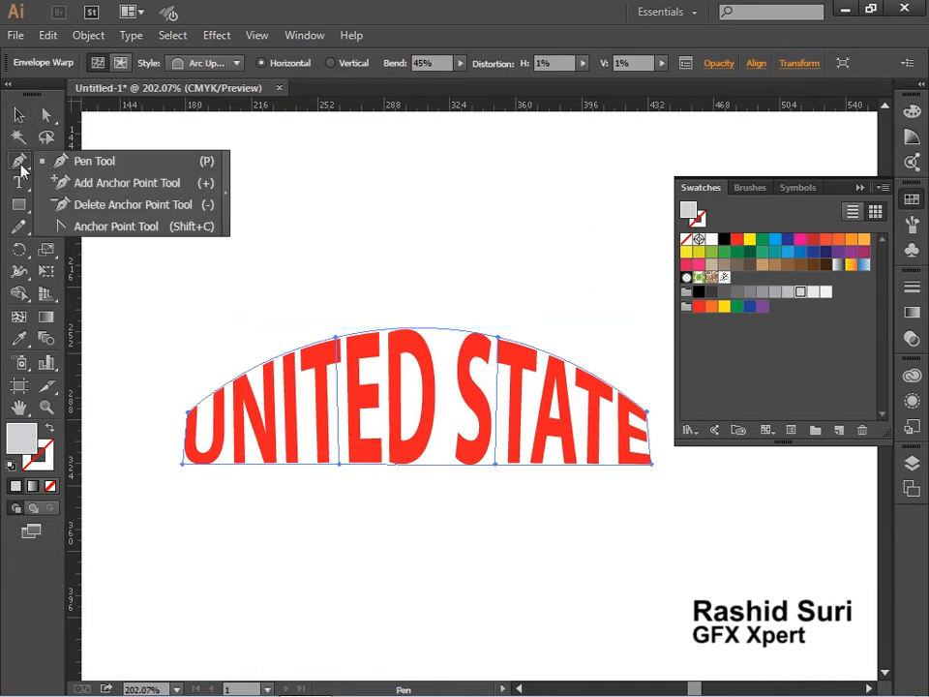
left_click(126, 184)
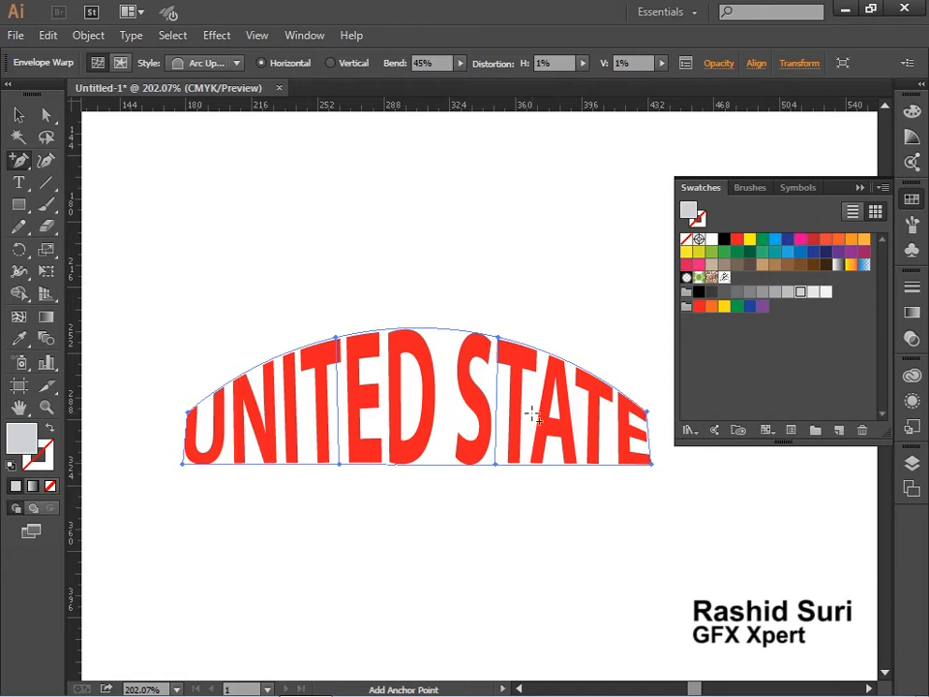
left_click(425, 329)
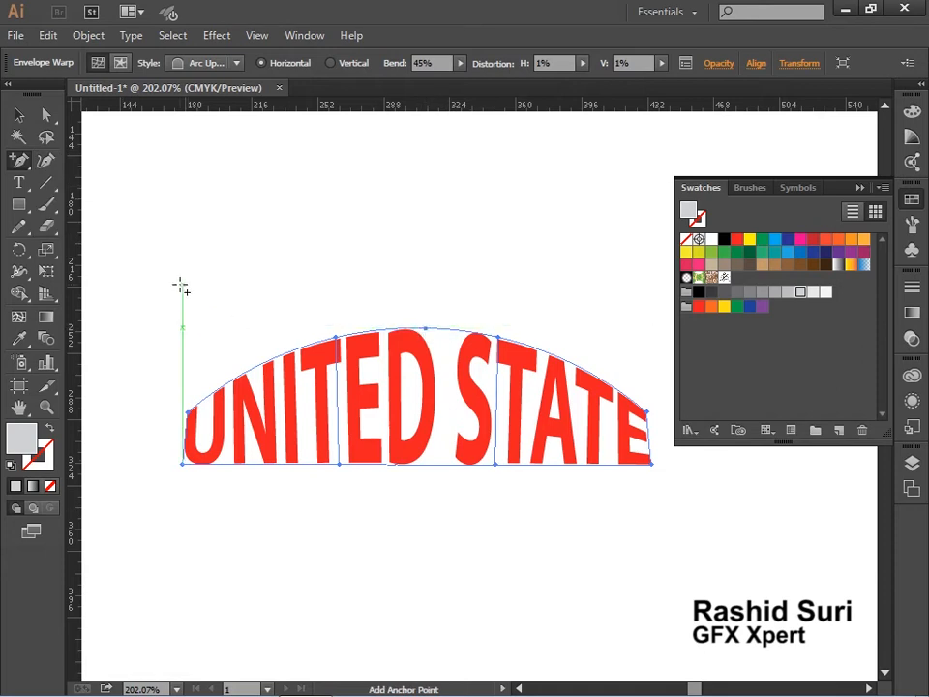
Step: Move the warped text up and pull the envelope's top middle anchor point down to dent the arc
left_click(46, 115)
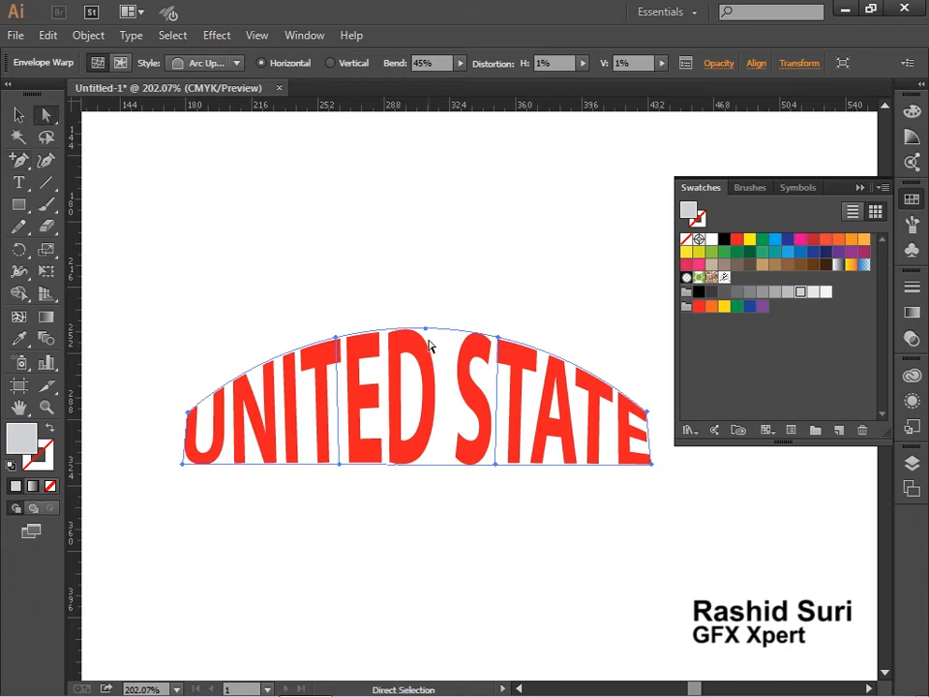
left_click_drag(426, 329, 422, 259)
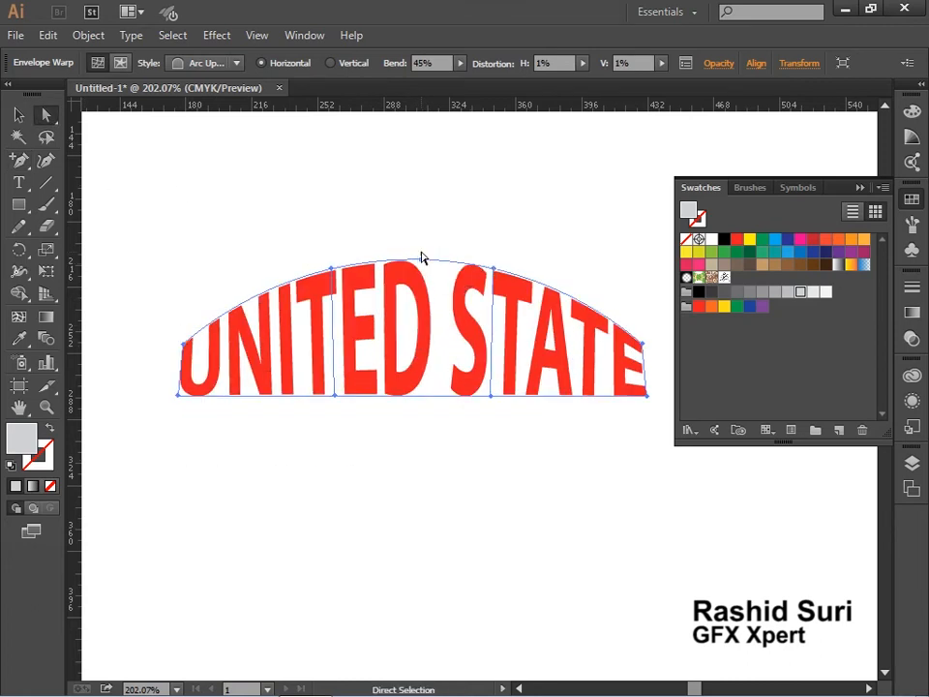
left_click(421, 261)
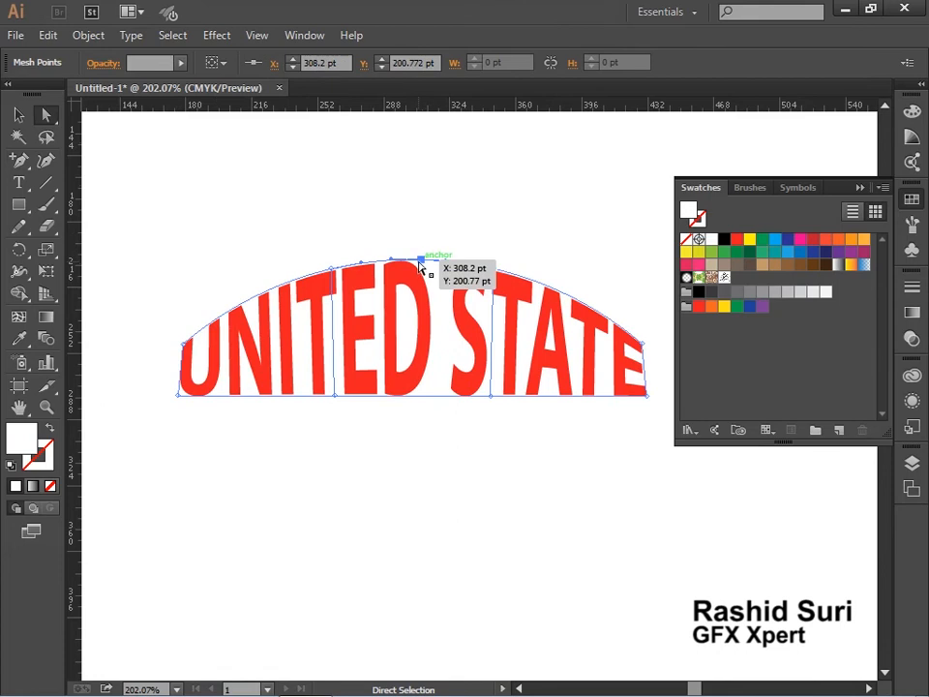
left_click_drag(421, 258, 411, 295)
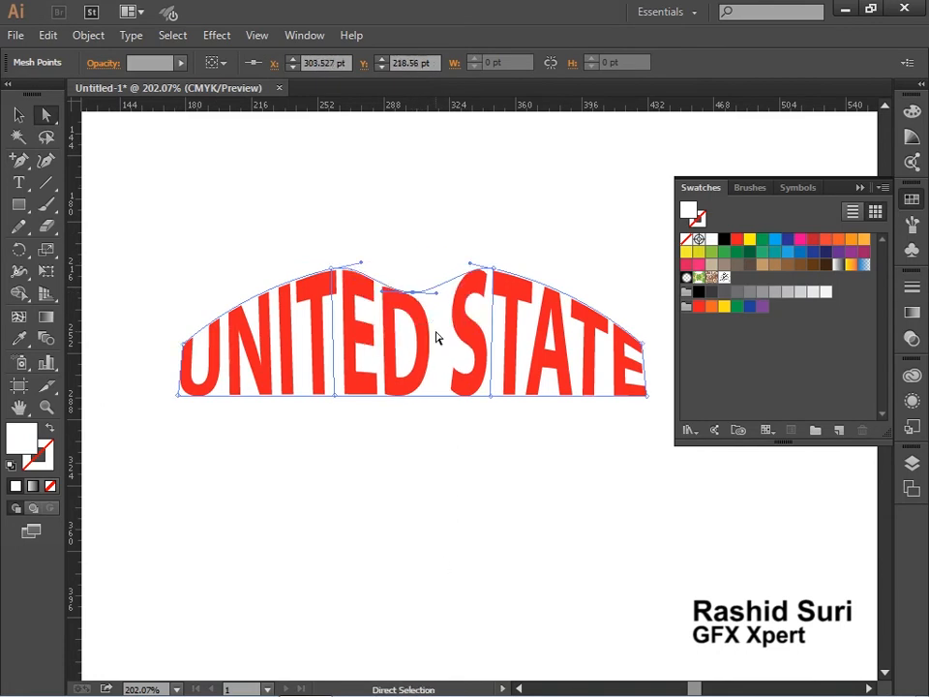
Step: Place a duplicate of the dented "UNITED STATE" envelope directly below the original
left_click(18, 114)
left_click(242, 218)
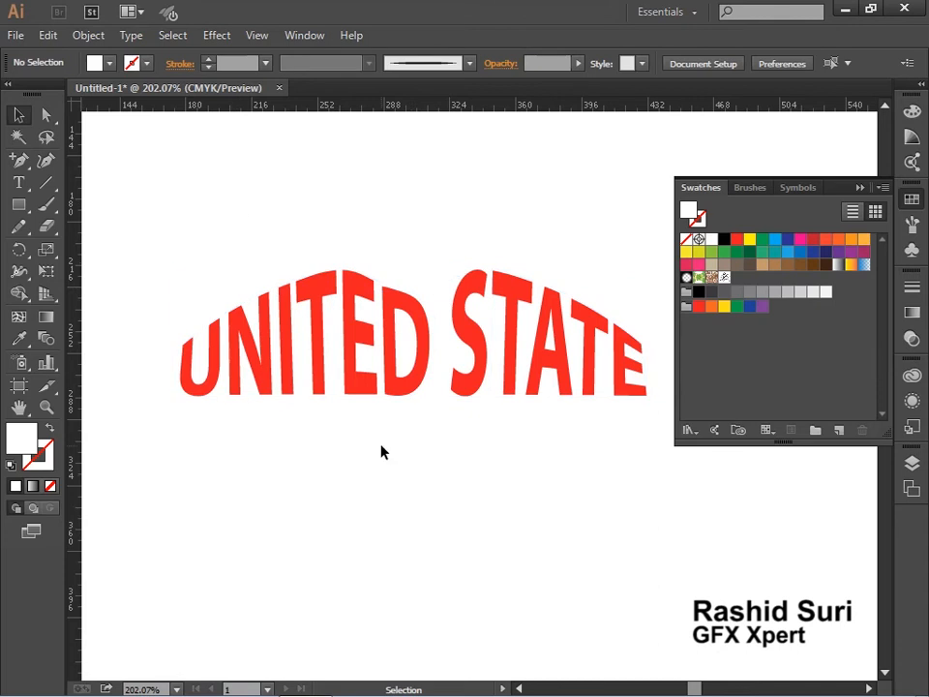
left_click_drag(396, 385, 393, 521)
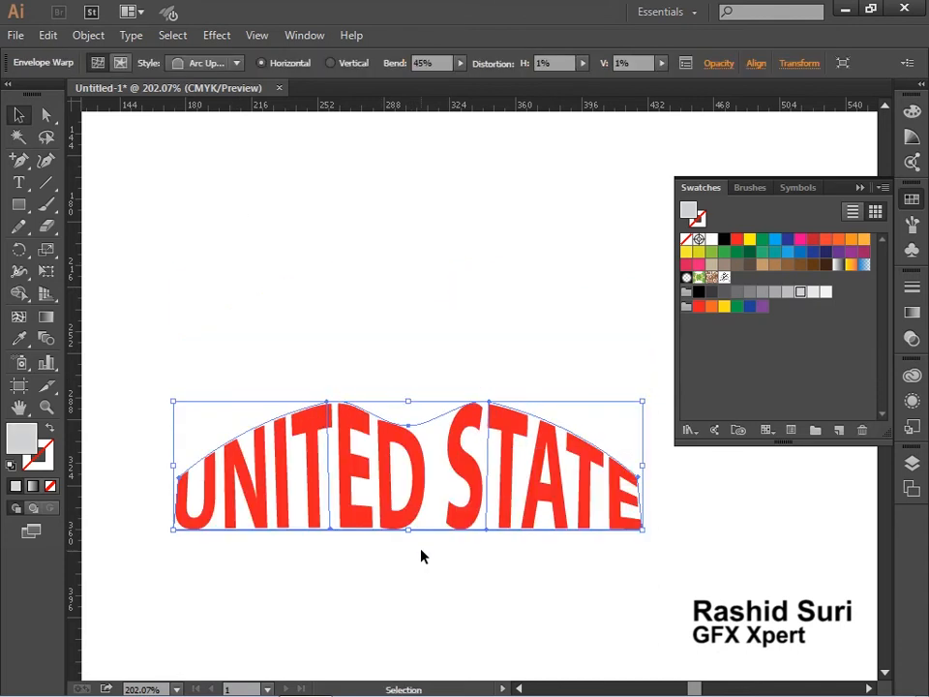
left_click_drag(466, 525, 469, 553)
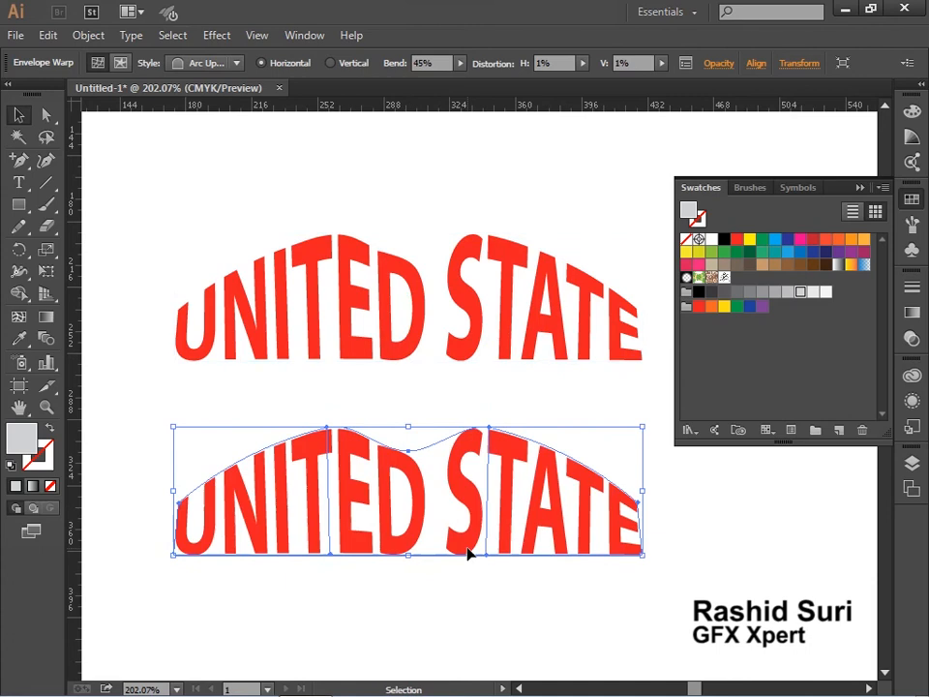
Step: Release the lower copy's envelope, move the grey mesh shape off the text and delete it
left_click(89, 35)
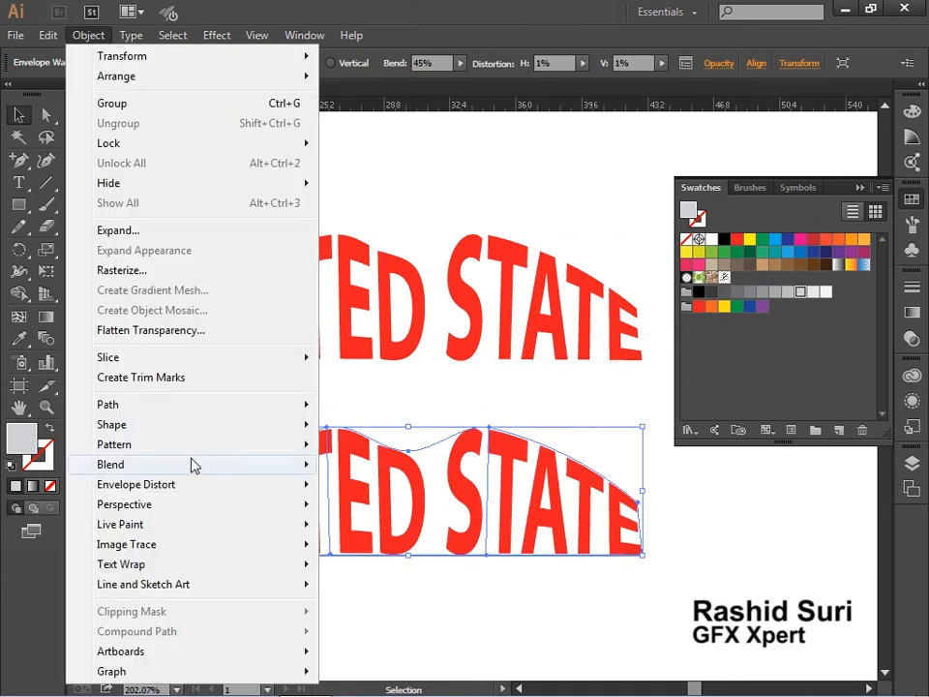
mouse_move(193, 491)
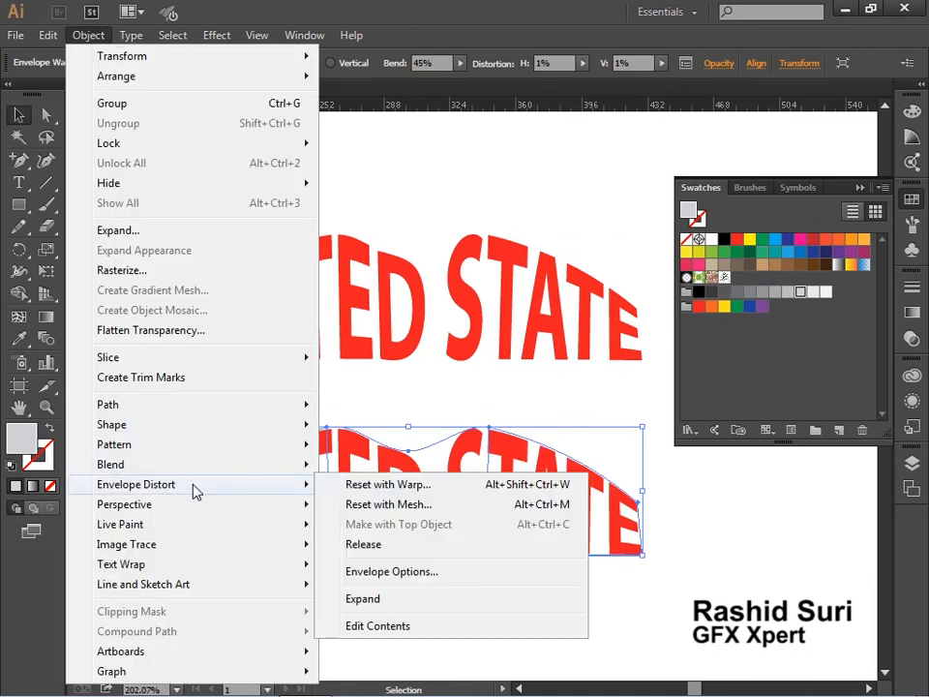
left_click(440, 543)
left_click(489, 585)
left_click_drag(456, 545, 503, 599)
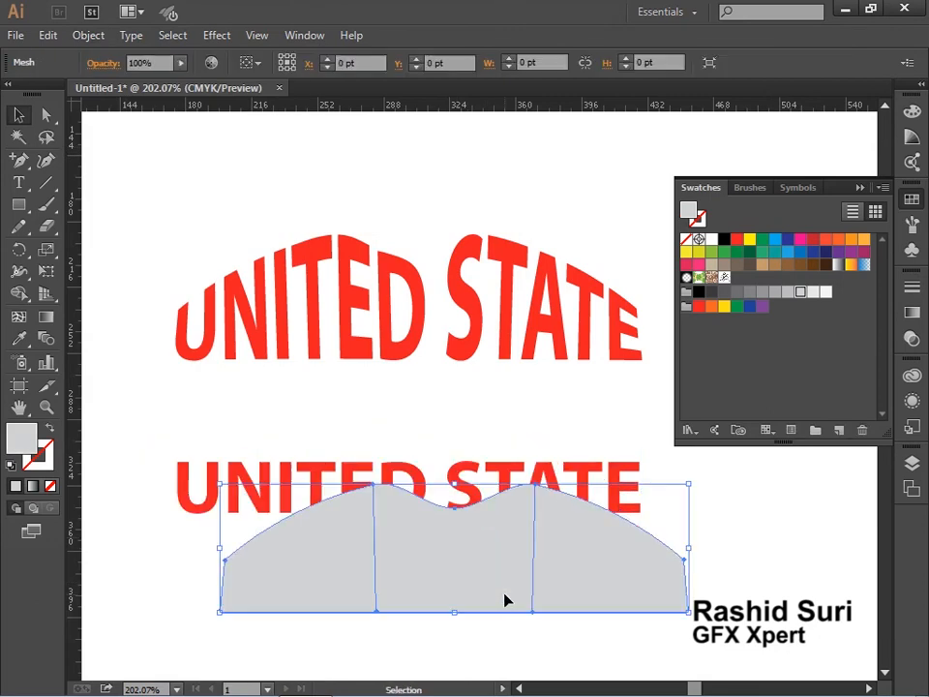
key("Delete")
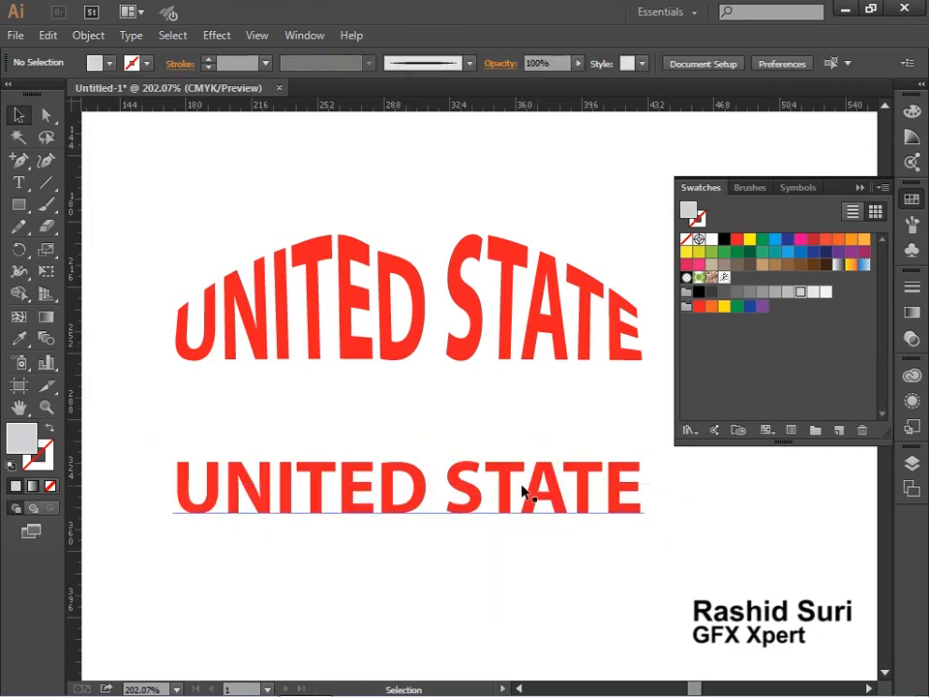
Step: Move both "UNITED STATE" texts together off the artboard, onto the pasteboard at its left
key("ctrl+1")
left_click_drag(332, 230, 592, 484)
left_click_drag(558, 348, 153, 392)
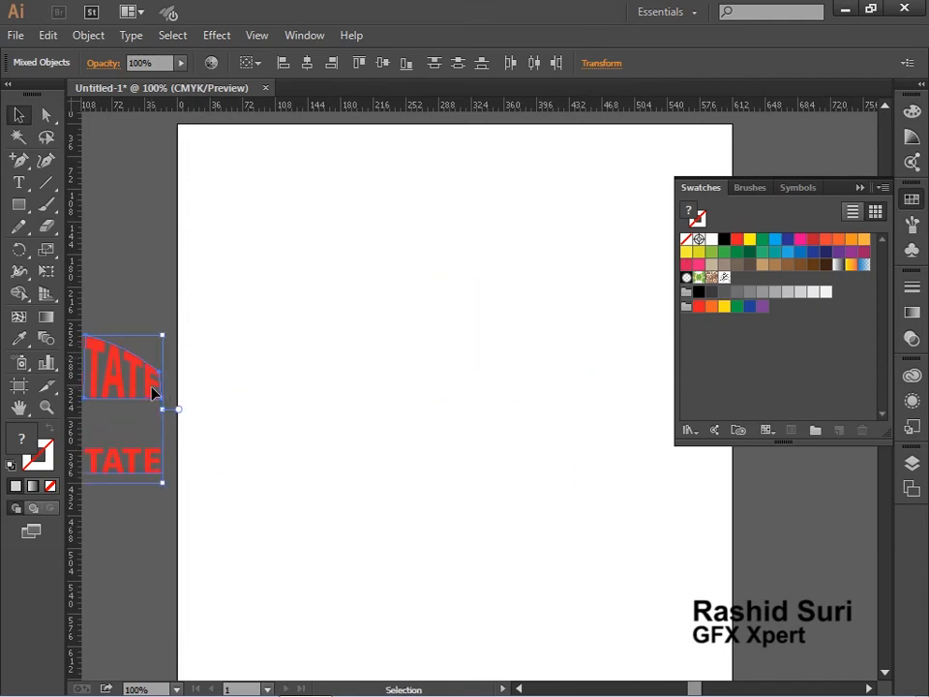
Step: Draw a tall, narrow rectangle in the middle of the artboard and fill it with black
left_click(16, 209)
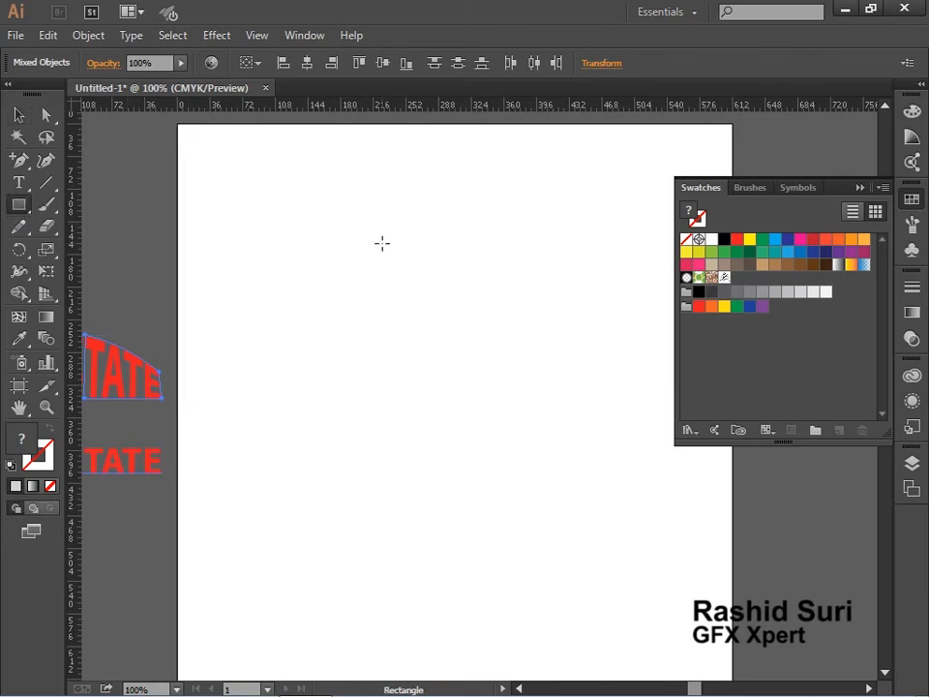
left_click_drag(383, 226, 505, 618)
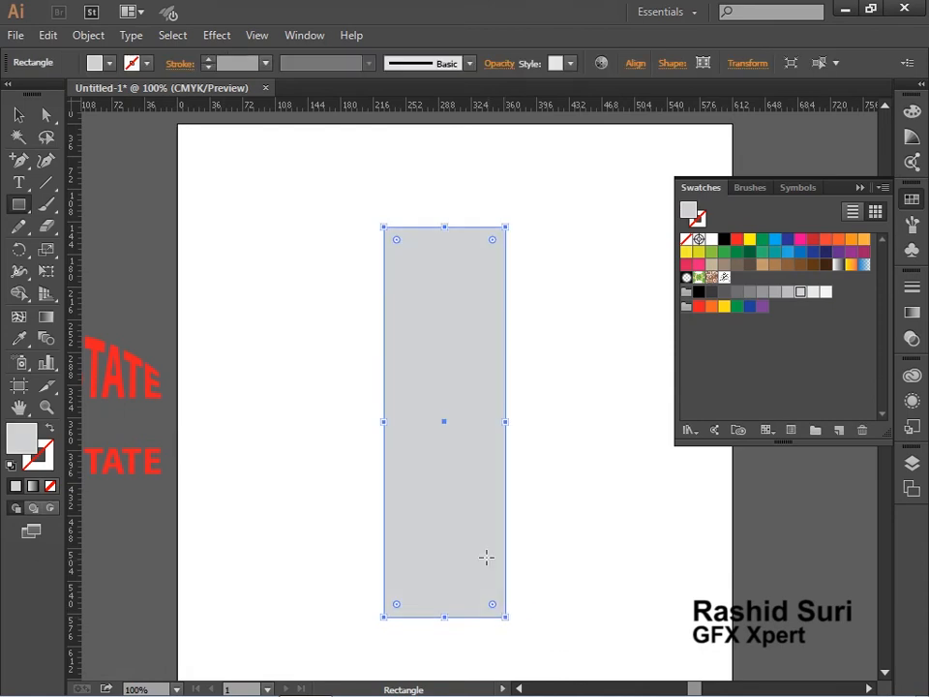
left_click(724, 239)
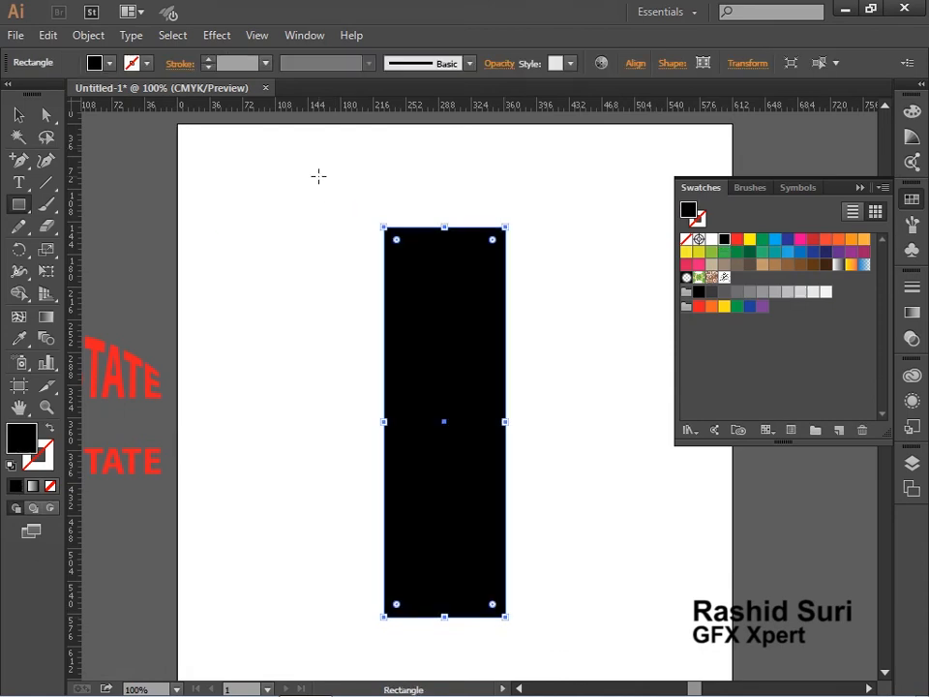
Step: Draw a small rectangle near the black strip's upper-left corner and fill it with white
key("ctrl+space")
left_click_drag(323, 183, 620, 417)
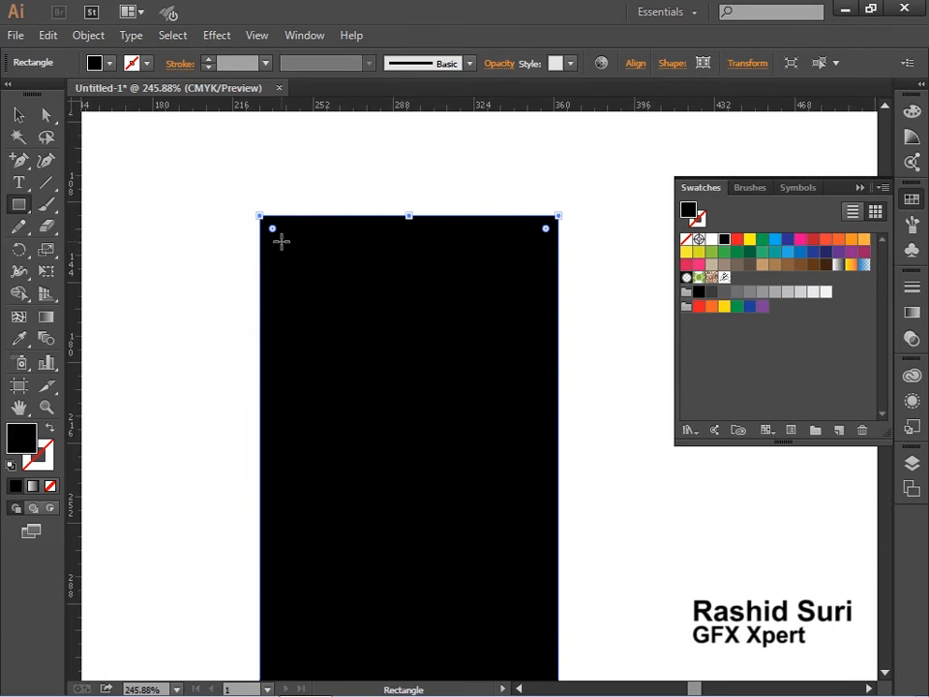
left_click_drag(278, 242, 322, 271)
left_click(711, 240)
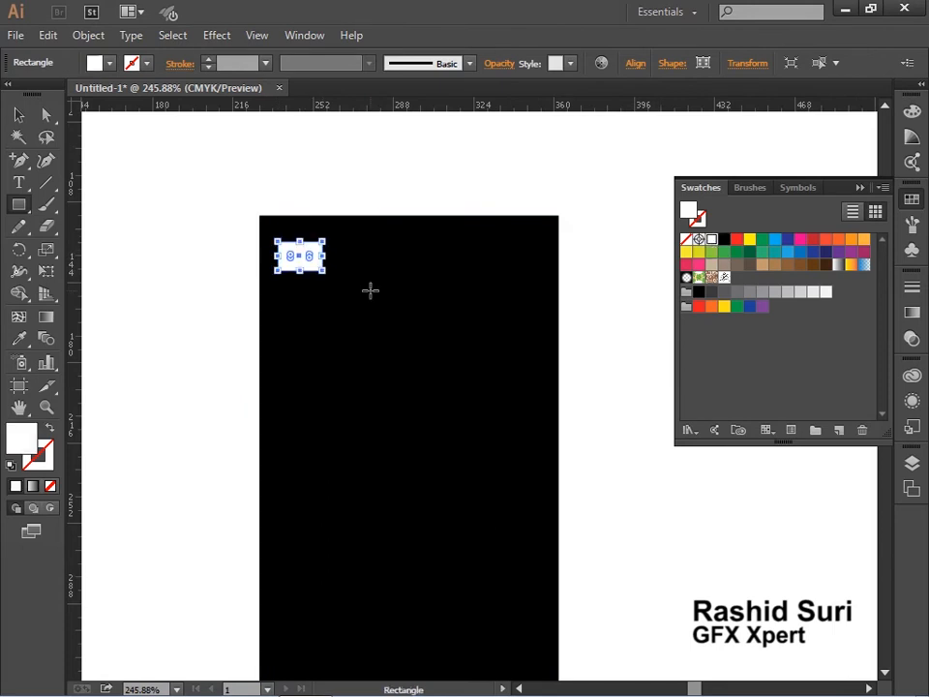
Step: Duplicate the small white rectangle straight down and repeat the copy until an evenly spaced column fills the strip's left edge
left_click(17, 116)
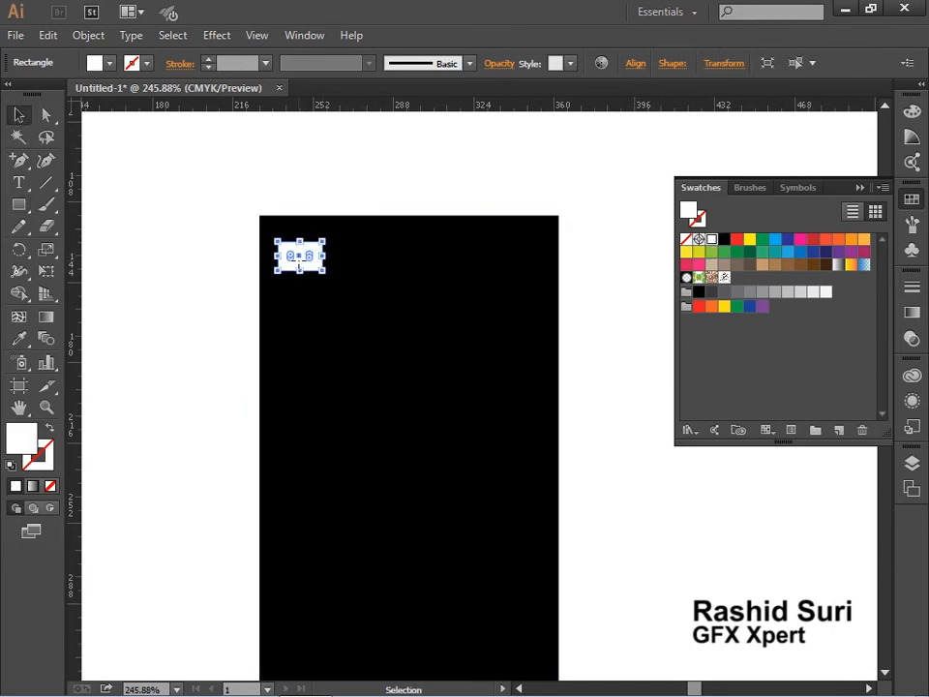
left_click_drag(302, 265, 303, 307)
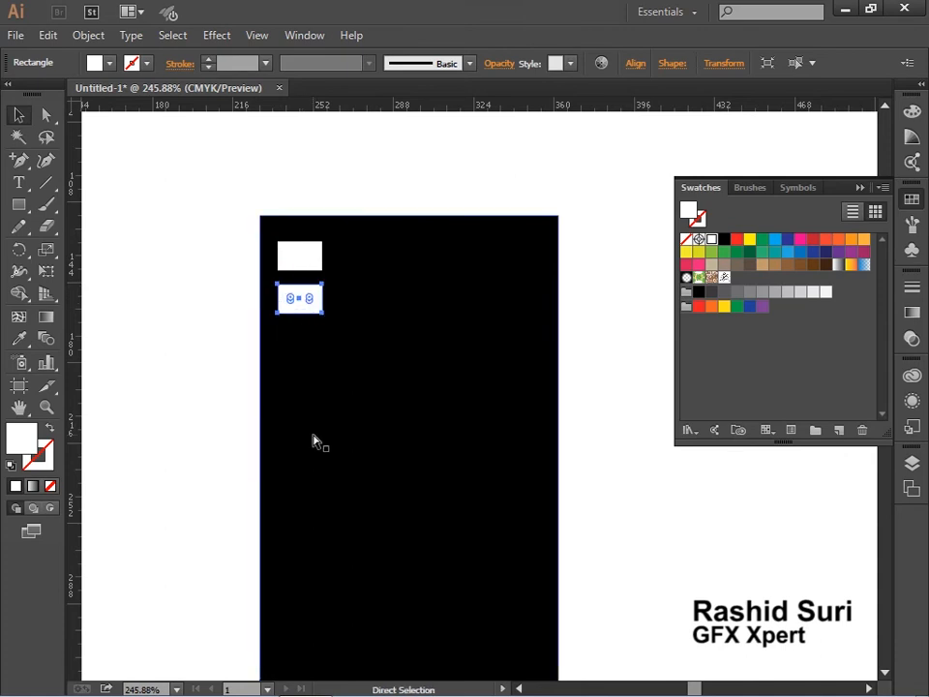
key("ctrl+d")
key("ctrl+d")
key("ctrl+d")
key("ctrl+d")
key("ctrl+d")
key("ctrl+d")
key("ctrl+d")
key("ctrl+d")
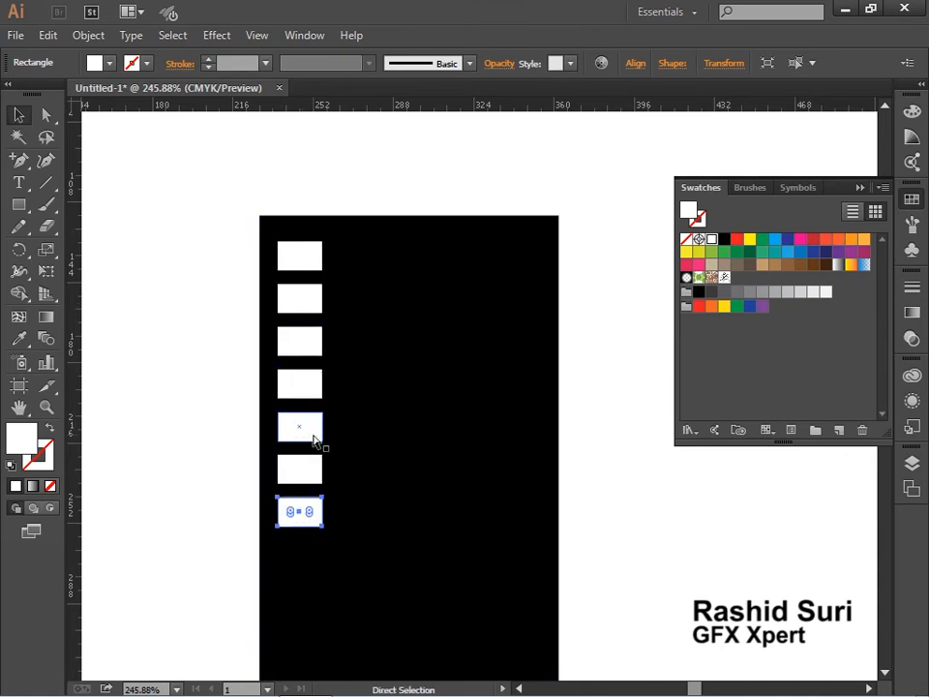
key("ctrl+d")
key("ctrl+d")
left_click(346, 504, "ctrl+alt")
left_click(346, 505, "ctrl+alt")
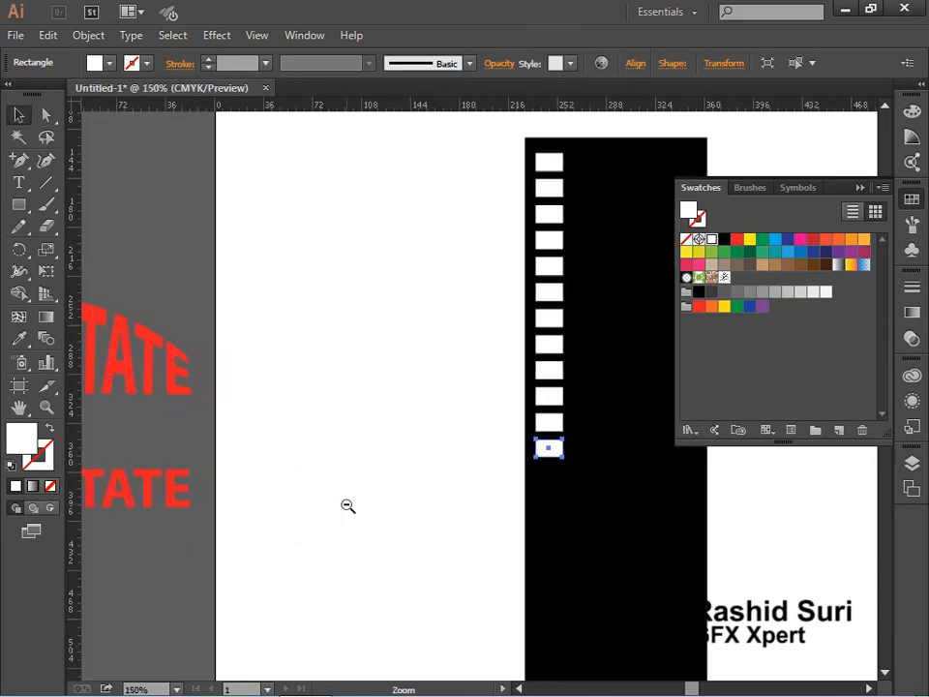
left_click(525, 579, "ctrl+alt")
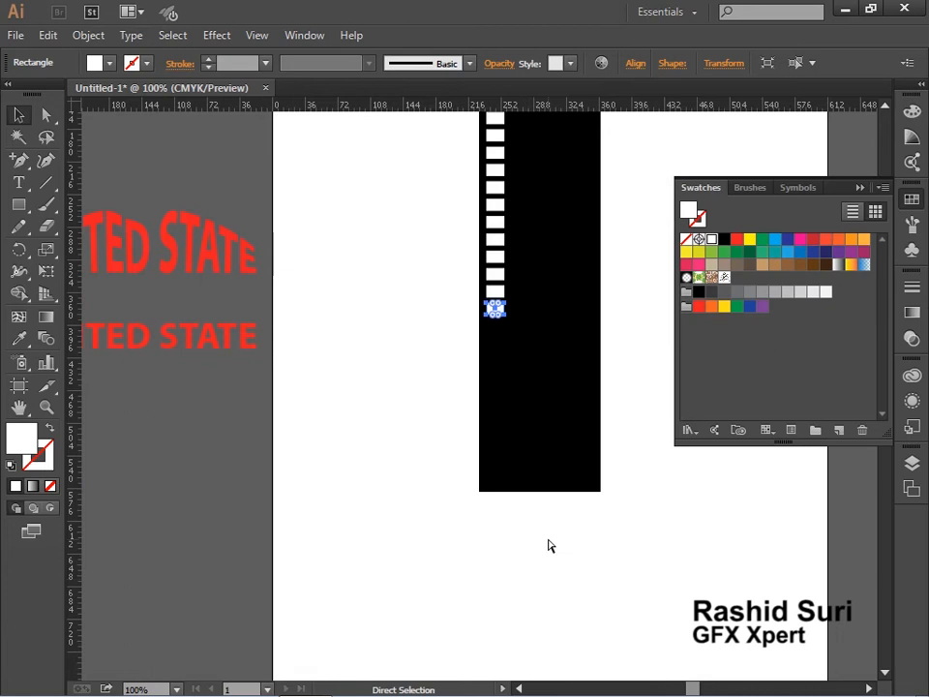
key("ctrl+d")
key("ctrl+d")
key("ctrl+d")
key("ctrl+d")
key("ctrl+d")
key("ctrl+d")
key("ctrl+d")
key("ctrl+d")
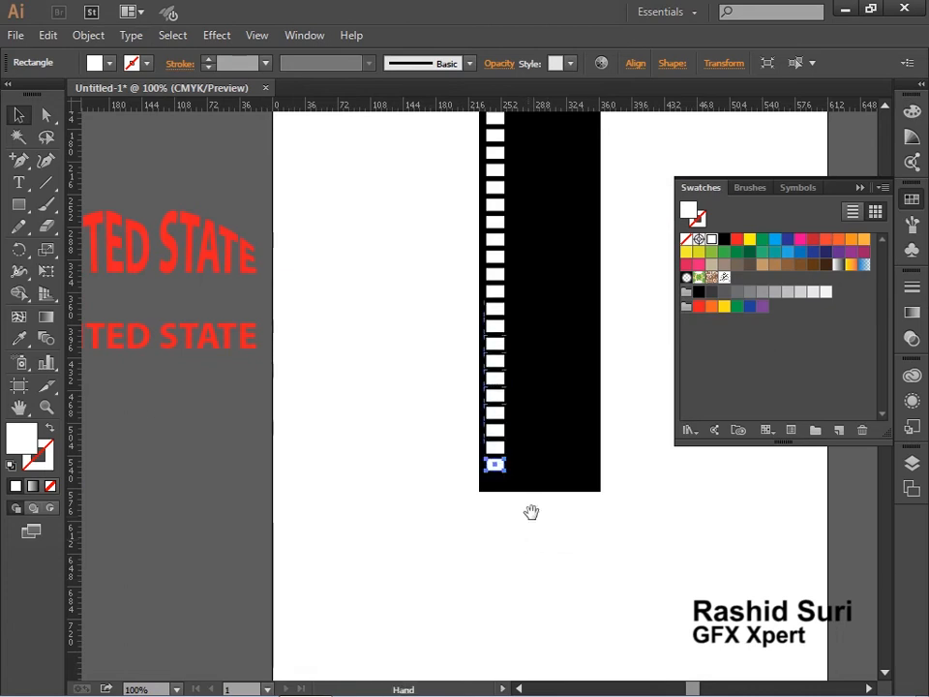
Step: Select only the column of white rectangles and duplicate it horizontally along the black strip's right edge
left_click_drag(531, 512, 500, 564)
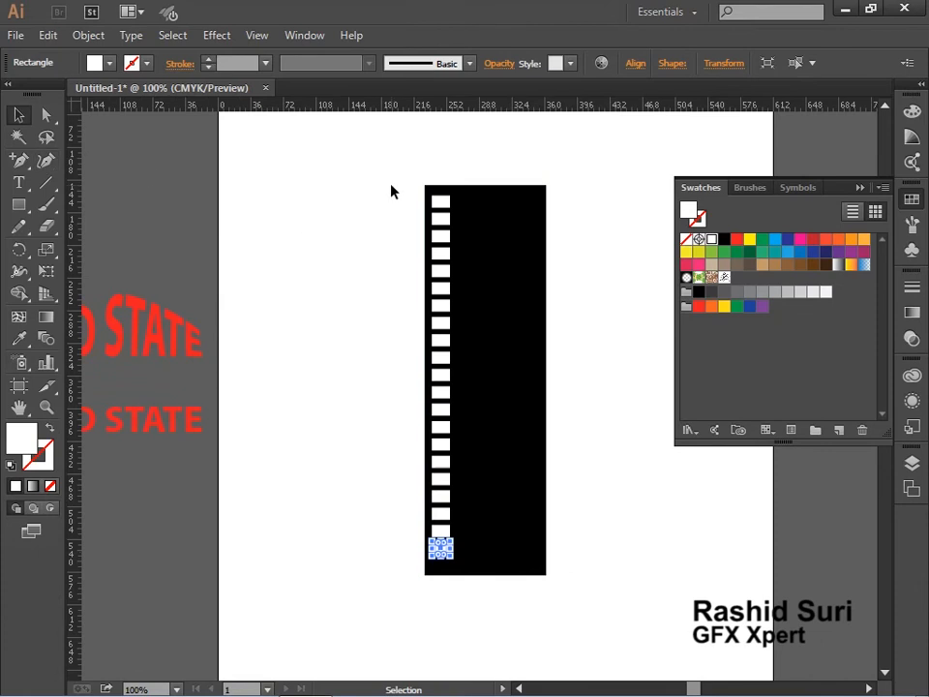
left_click_drag(389, 186, 494, 581)
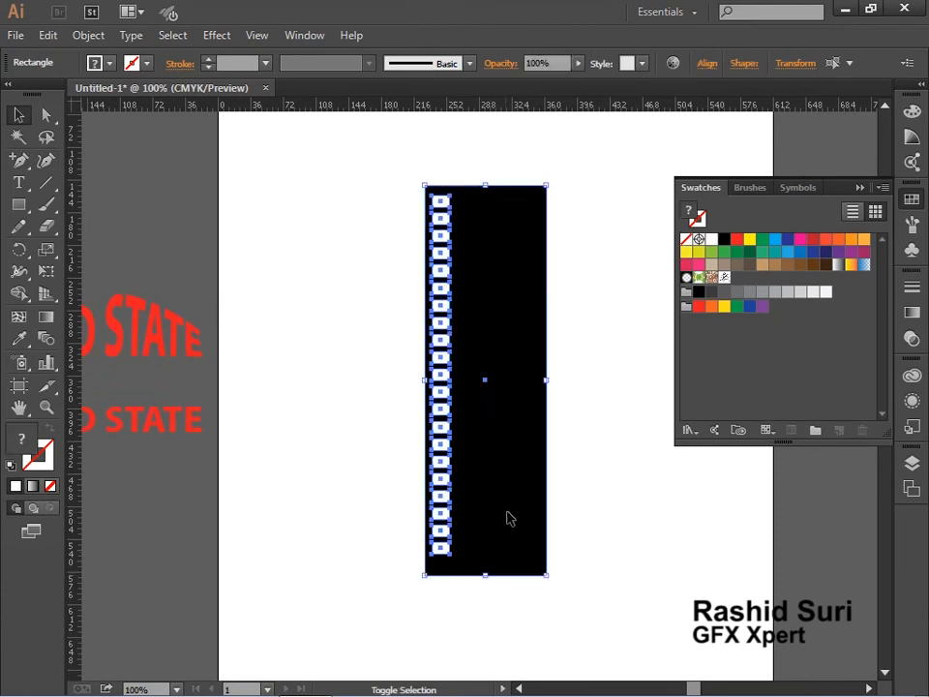
left_click(488, 417, "shift")
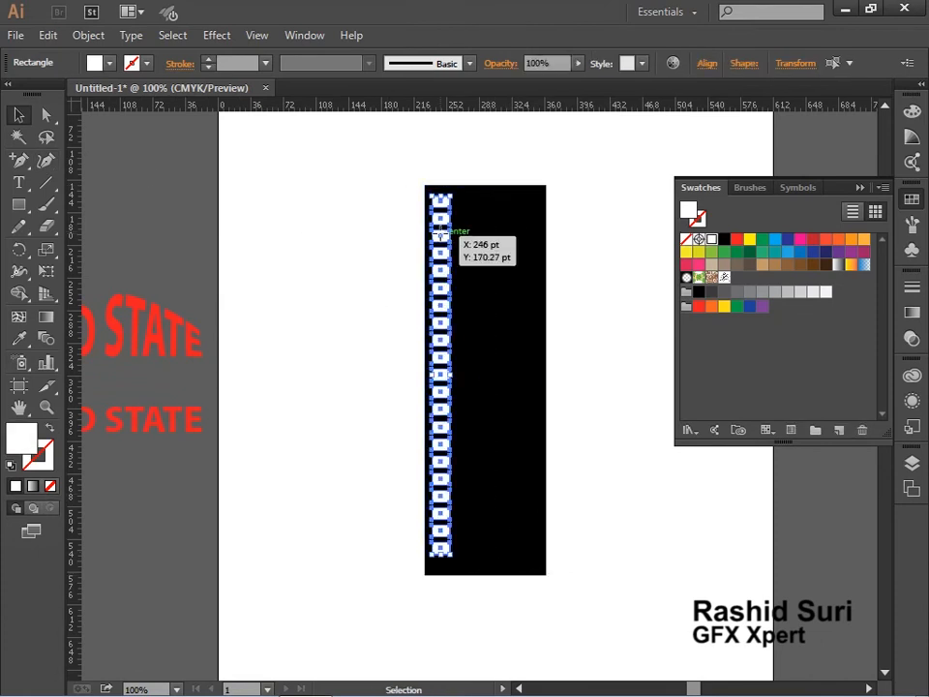
left_click_drag(440, 235, 533, 235)
left_click(398, 172)
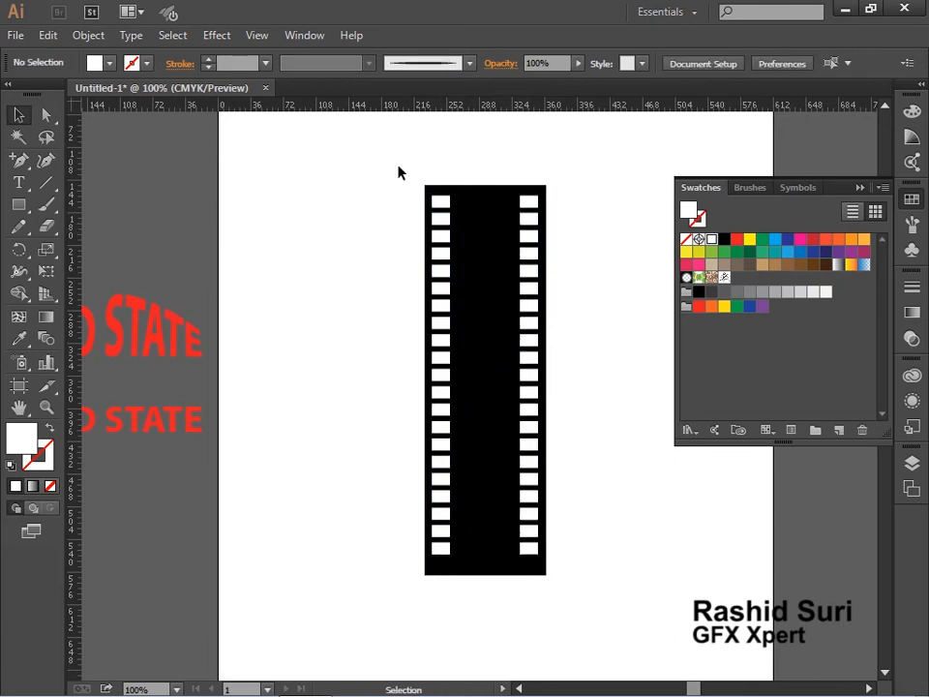
Step: Make a compound path from the black strip and both columns of rectangles, and shift it slightly left
left_click_drag(394, 161, 581, 621)
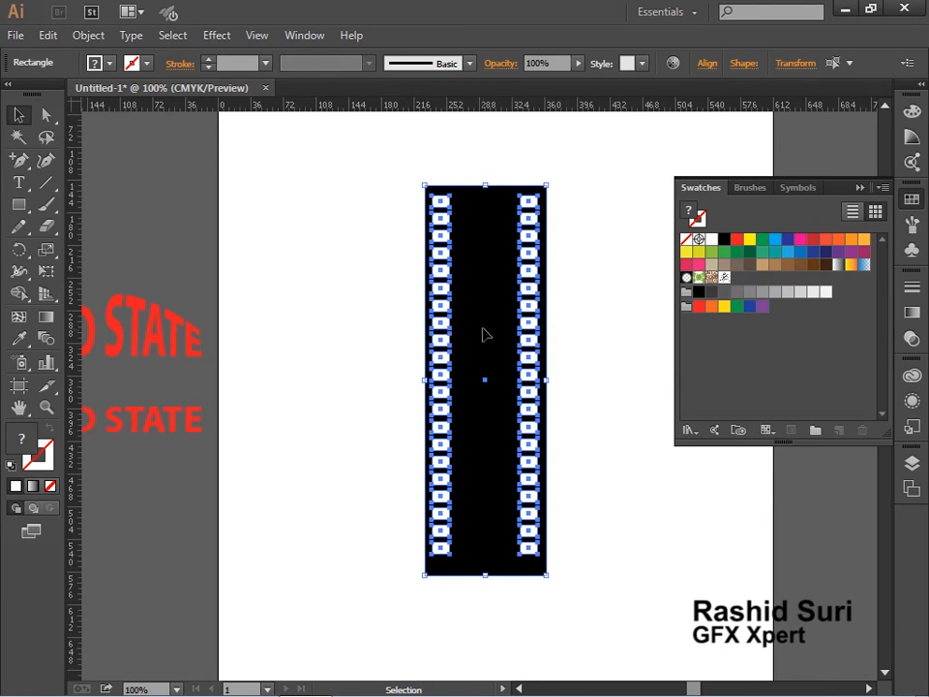
left_click(90, 36)
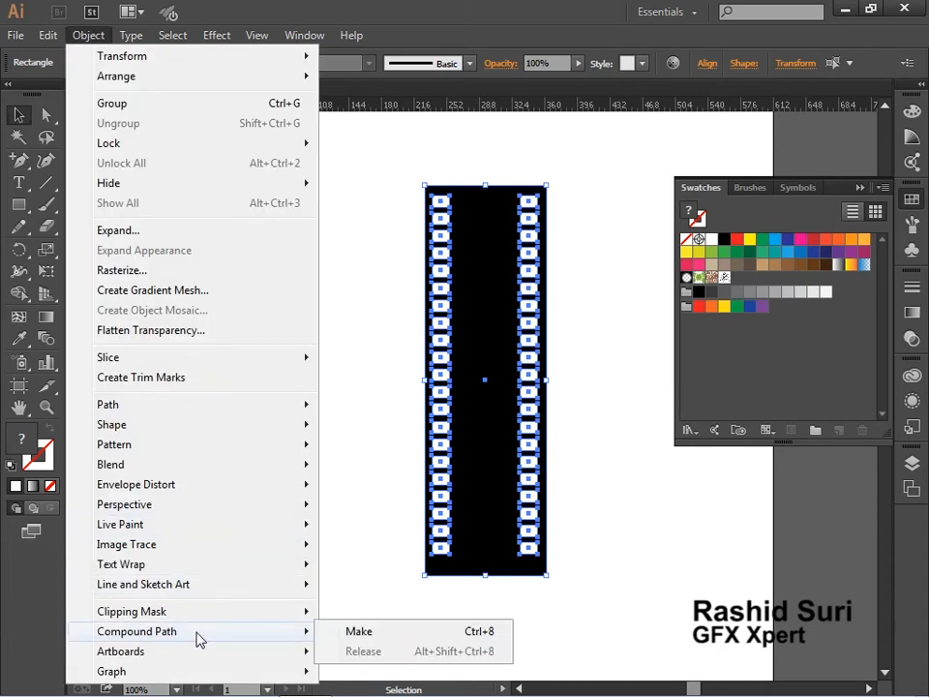
left_click(377, 634)
left_click(379, 638)
left_click_drag(504, 568, 490, 472)
left_click(332, 398)
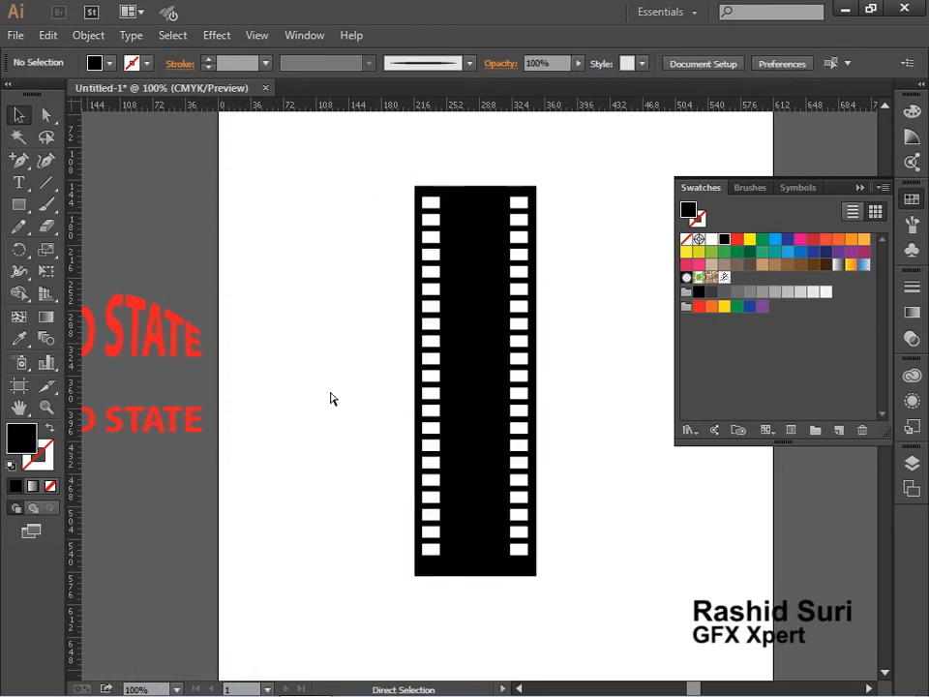
Step: Draw a large rectangle between the two perforation columns near the film strip's upper end and fill it with white
key("ctrl+space")
left_click_drag(362, 155, 657, 417)
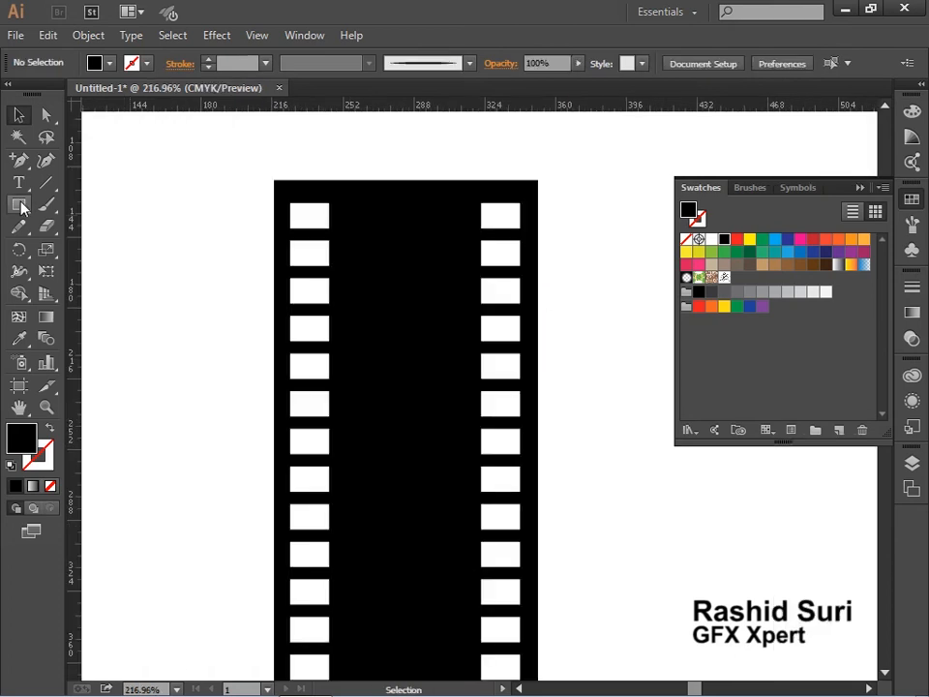
left_click(18, 204)
left_click_drag(337, 202, 472, 309)
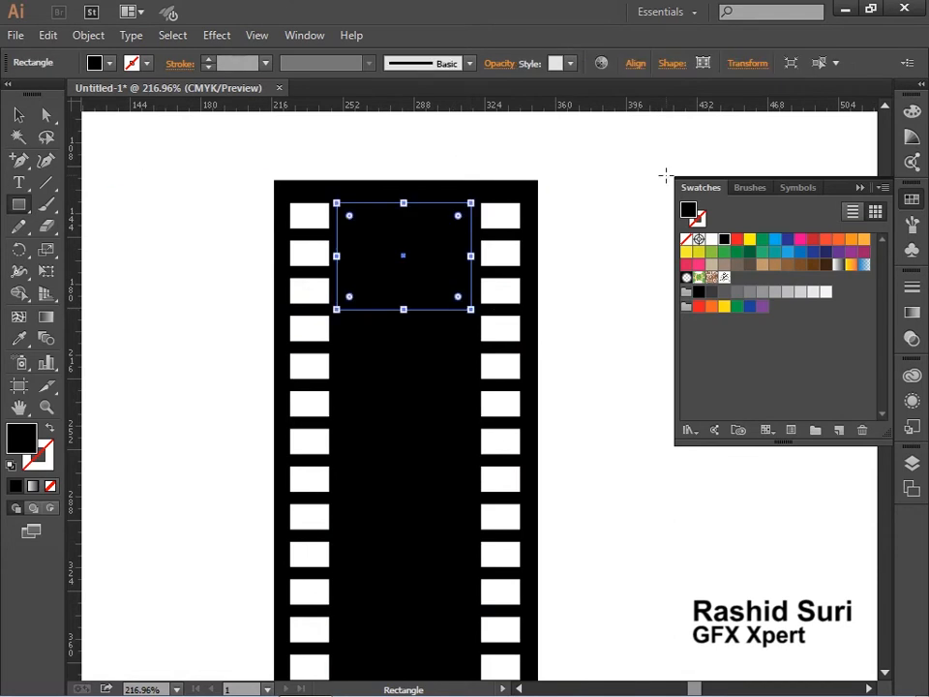
left_click(710, 240)
Step: Duplicate the white frame straight down and repeat the copy until evenly spaced frames run past the strip's lower edge
left_click(18, 114)
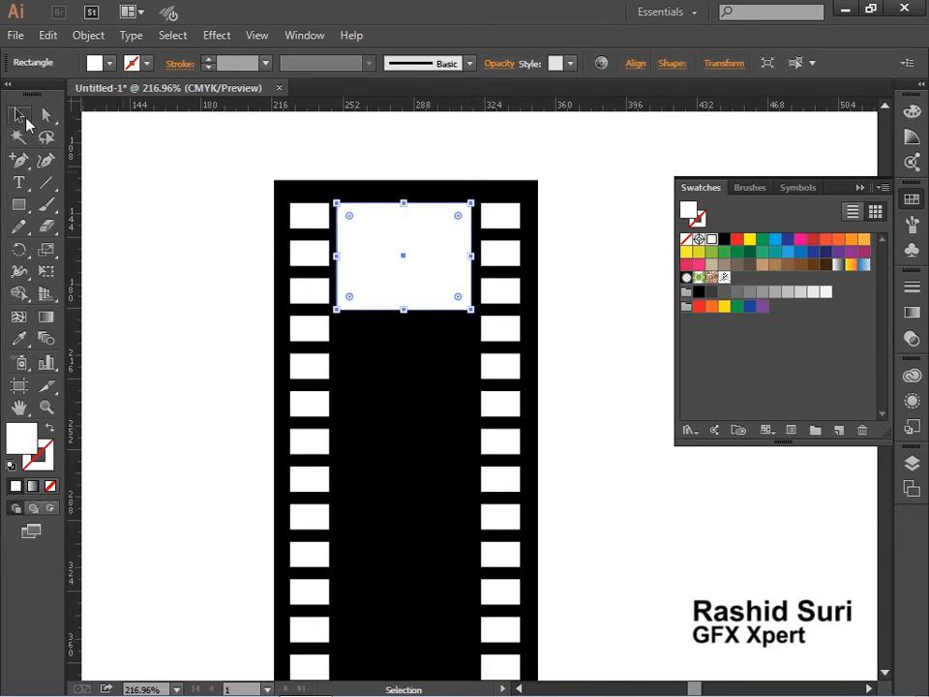
left_click_drag(400, 254, 401, 382)
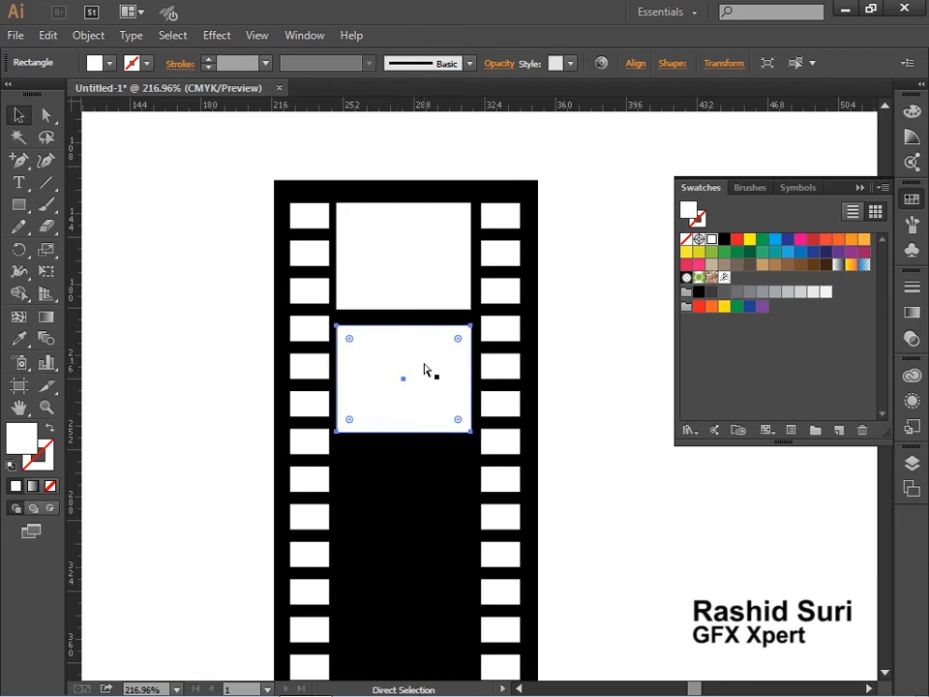
key("ctrl+d")
key("ctrl+d")
key("ctrl+shift+a")
left_click(429, 361, "ctrl+alt")
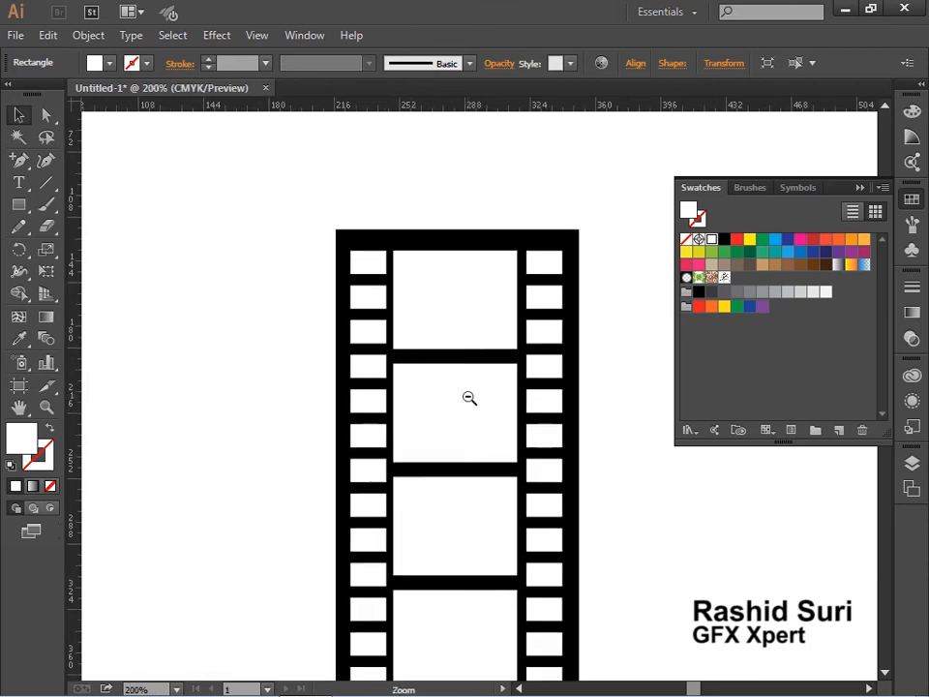
left_click(470, 398, "ctrl+alt")
left_click(482, 445, "ctrl+alt")
left_click(489, 456, "ctrl+alt")
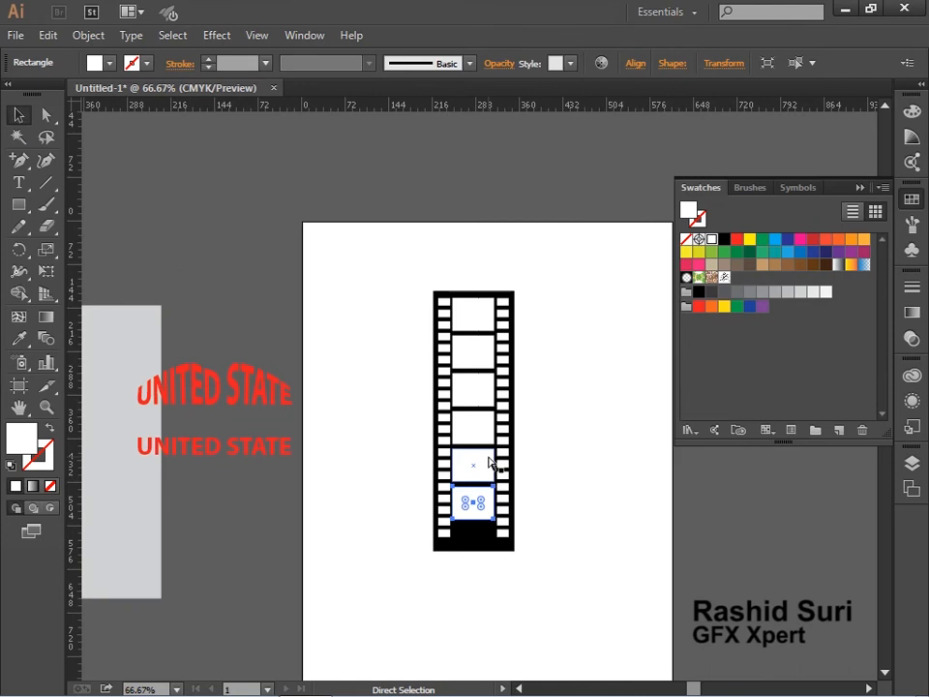
key("ctrl+d")
left_click(586, 498)
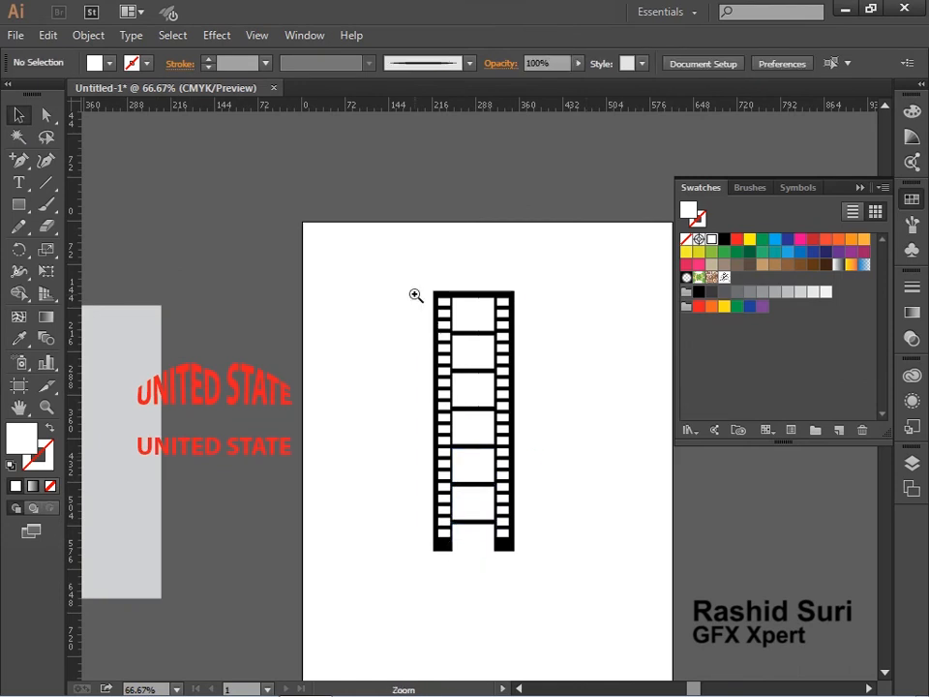
Step: Select only the column of large white frames and reduce its overall height so it ends just inside the strip's lower edge
left_click_drag(390, 254, 648, 607)
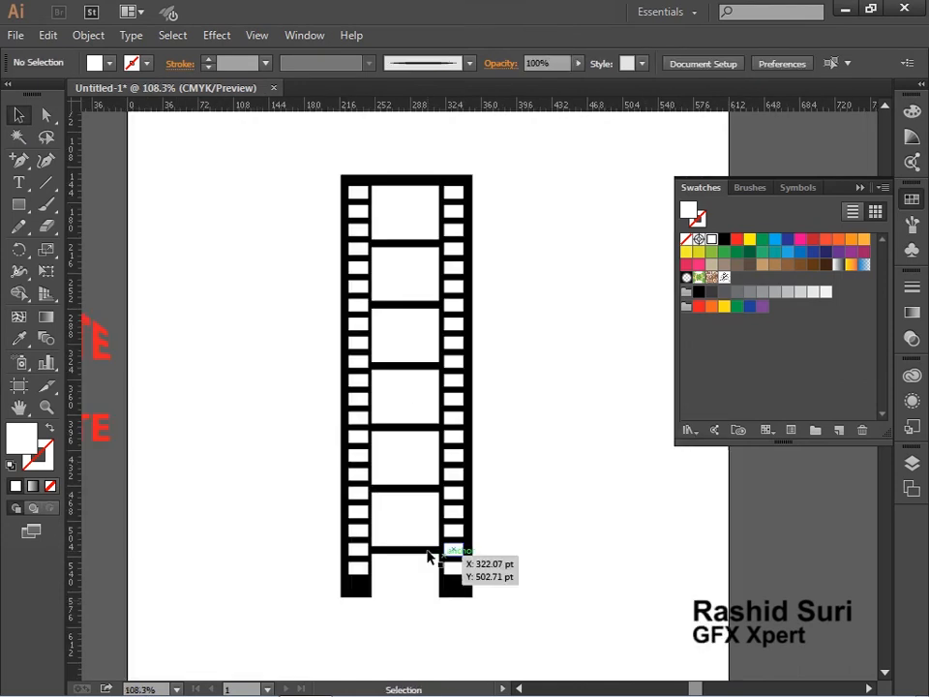
left_click_drag(374, 138, 423, 670)
left_click(452, 588, "shift")
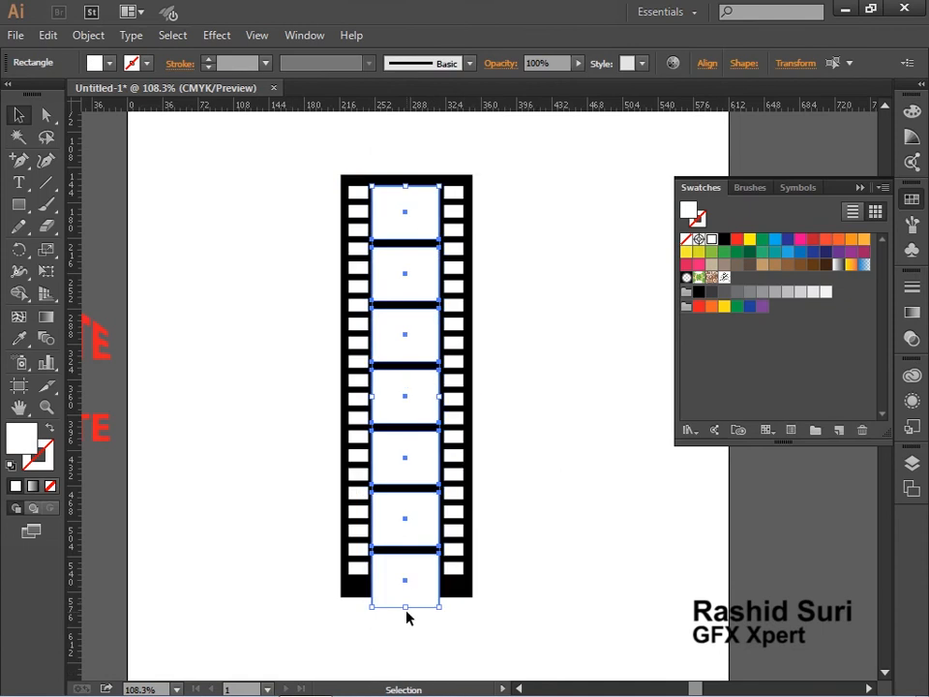
left_click_drag(407, 610, 406, 588)
left_click(402, 671)
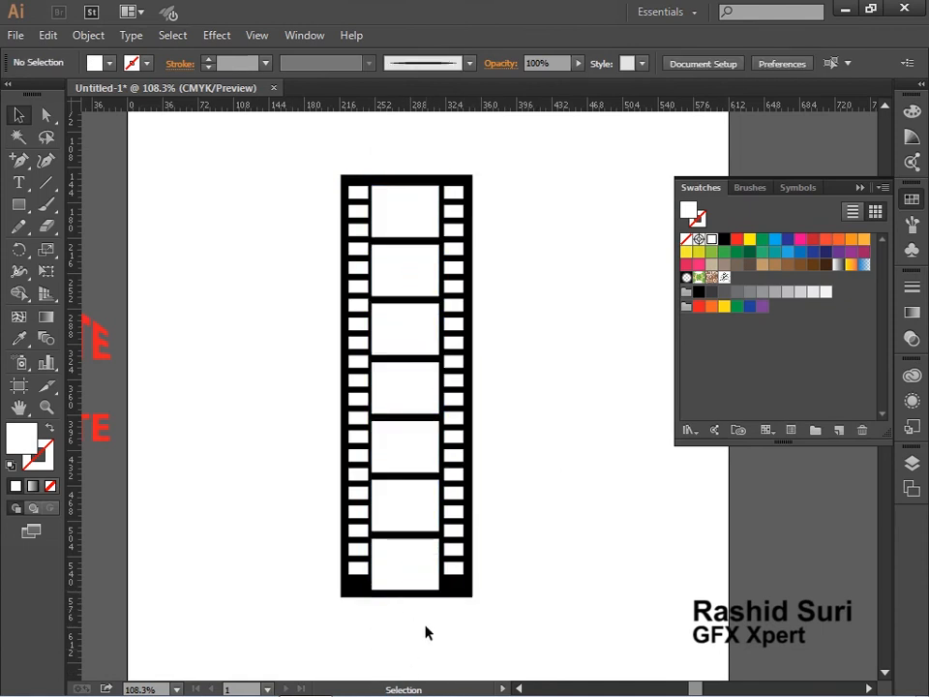
Step: Place the image "what-is-child-development" as a linked file over the film strip
left_click_drag(299, 150, 528, 371)
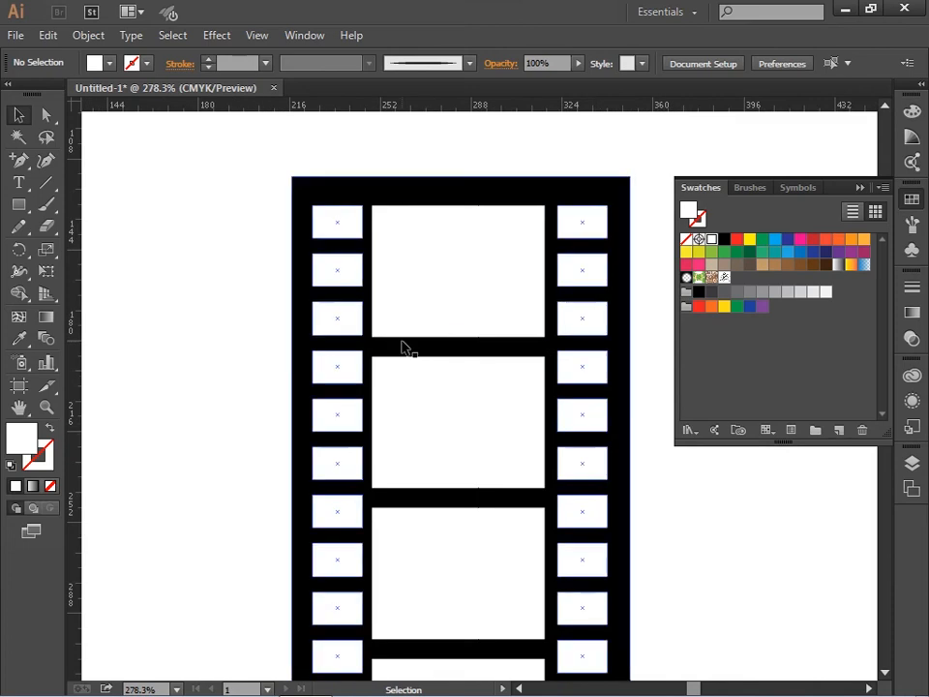
left_click(16, 35)
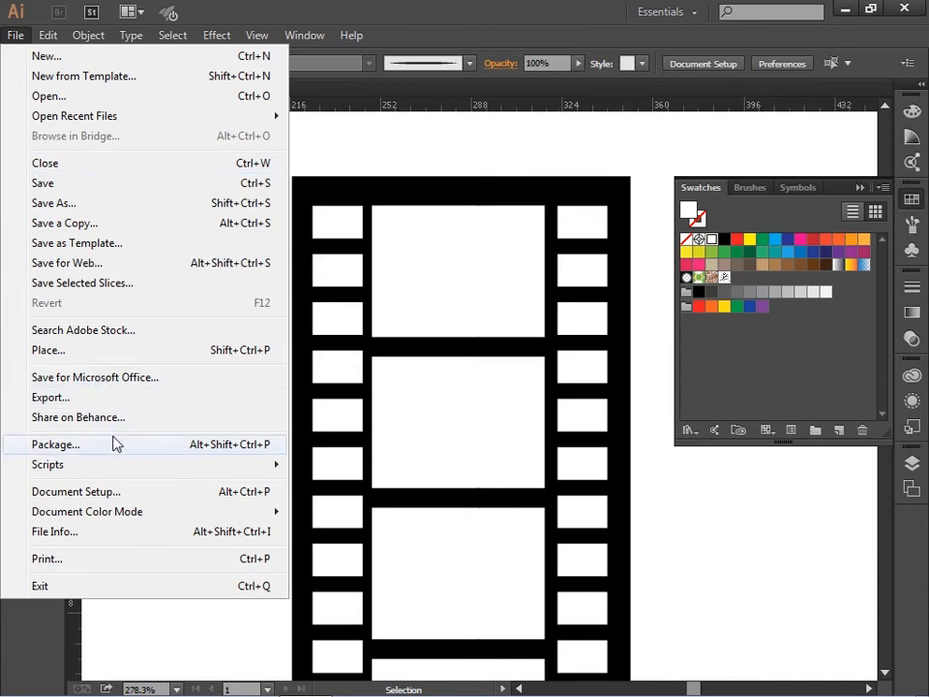
left_click(68, 361)
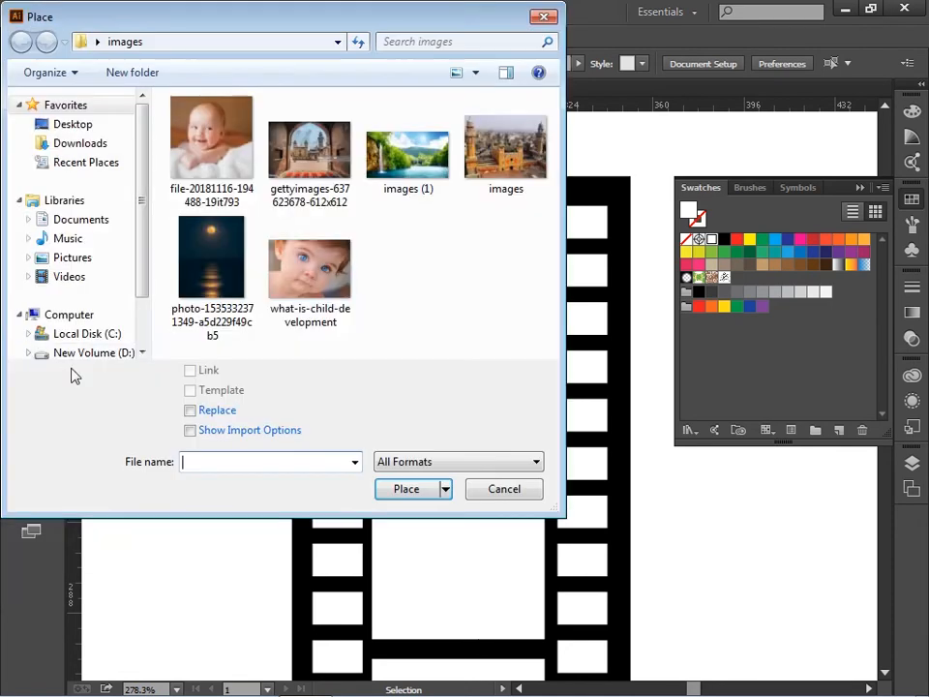
left_click(306, 267)
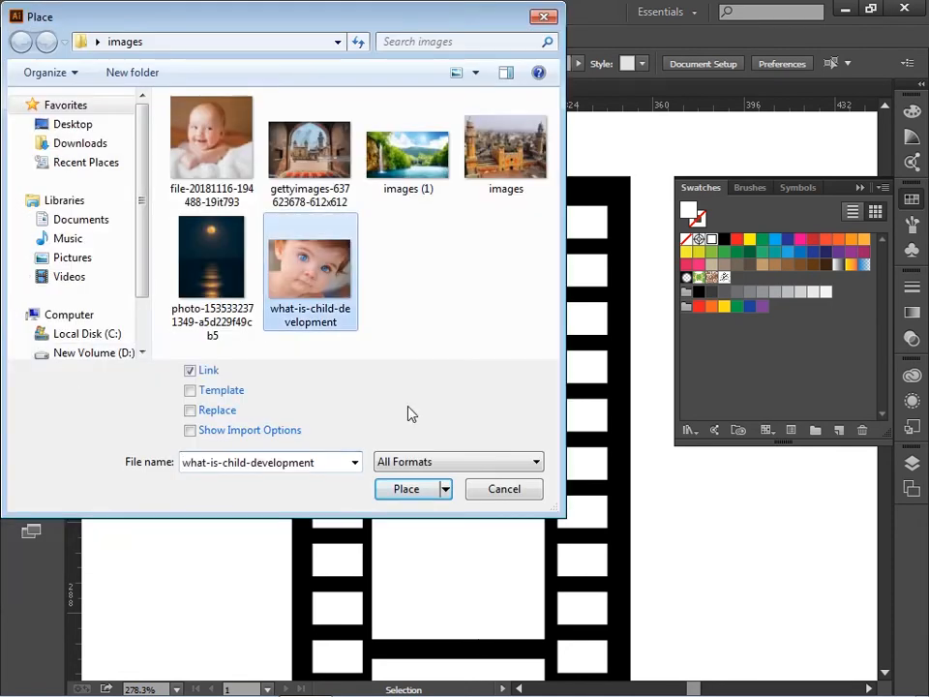
left_click(434, 489)
left_click(178, 297)
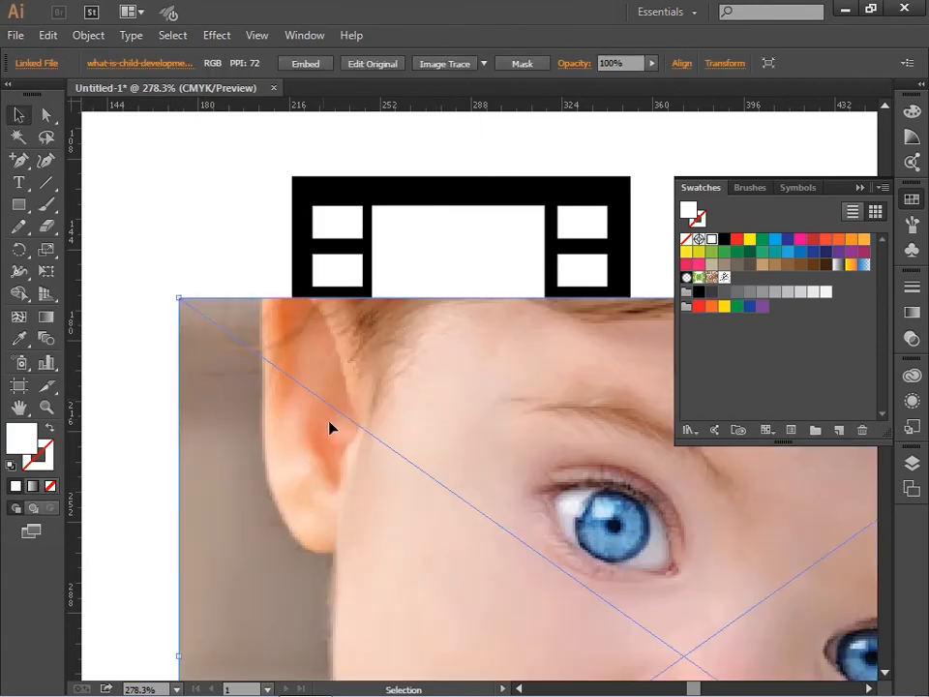
Step: Scale the placed baby photo down to a small thumbnail near the artboard's left edge, leaving the strip's frames in place
left_click(408, 428, "ctrl+alt")
left_click(408, 428, "ctrl+alt")
left_click(409, 428, "ctrl+alt")
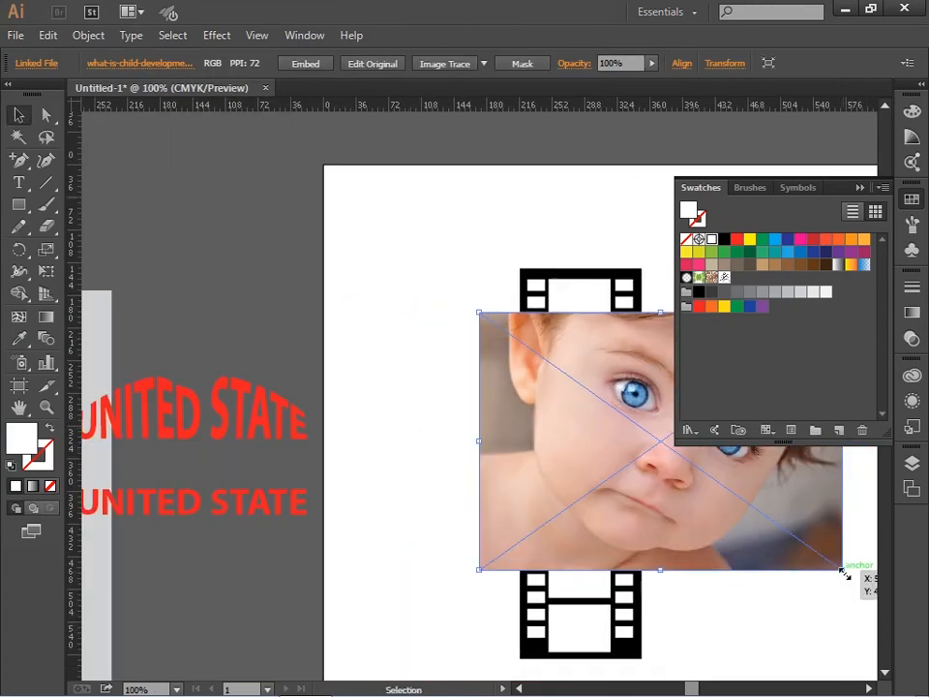
left_click_drag(842, 569, 416, 313)
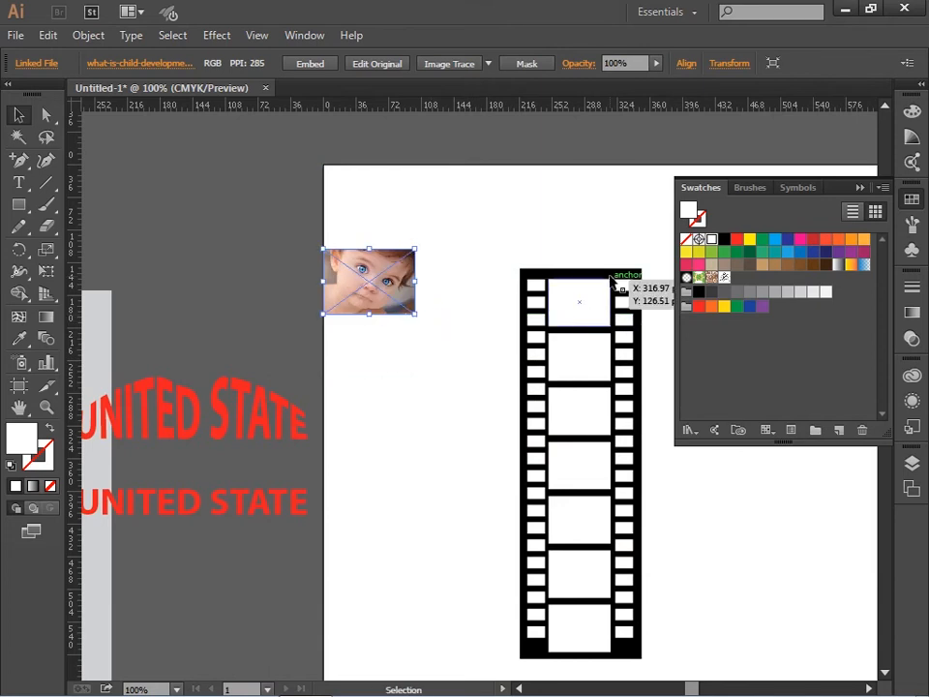
left_click_drag(580, 298, 369, 338)
key("ctrl+z")
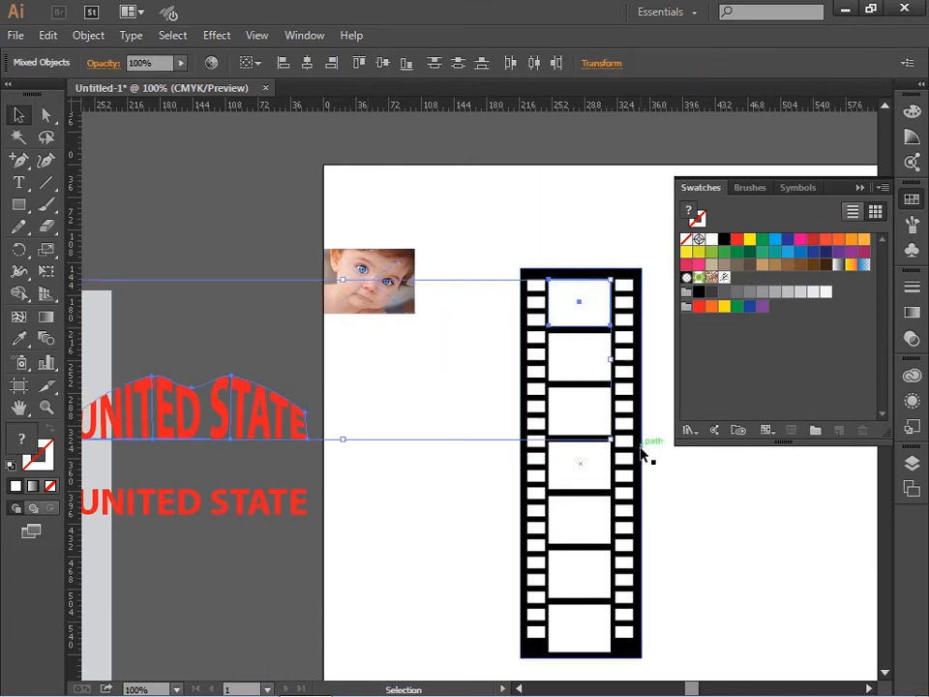
Step: Move the baby photo to the right side of the film strip and enlarge it proportionally past the artboard's right edge
key("space")
left_click_drag(639, 527, 401, 552)
left_click_drag(152, 310, 510, 376)
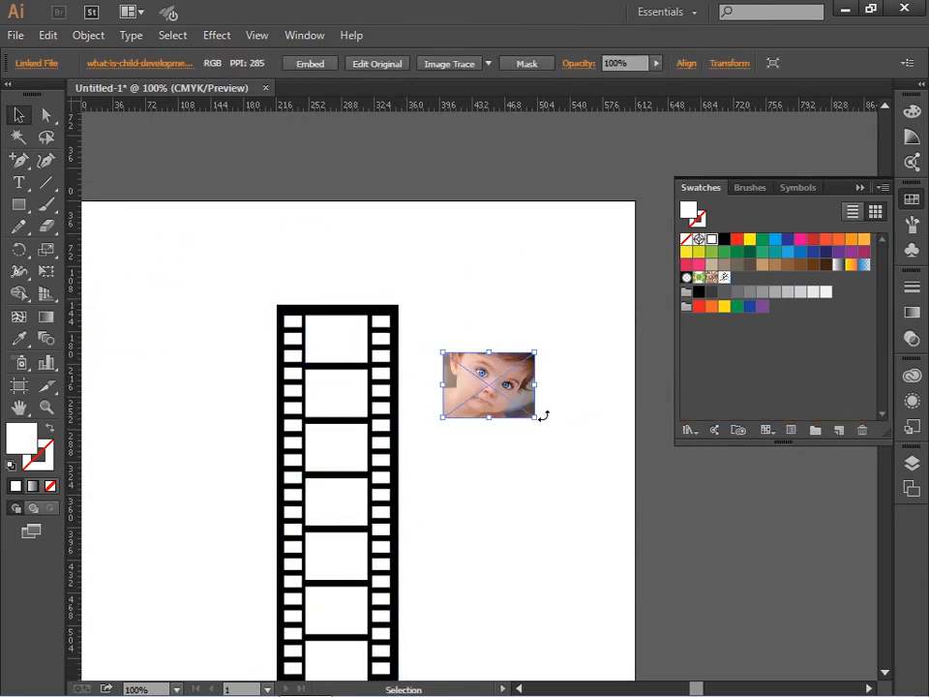
left_click_drag(533, 419, 756, 572)
left_click_drag(680, 543, 554, 465)
left_click(85, 34)
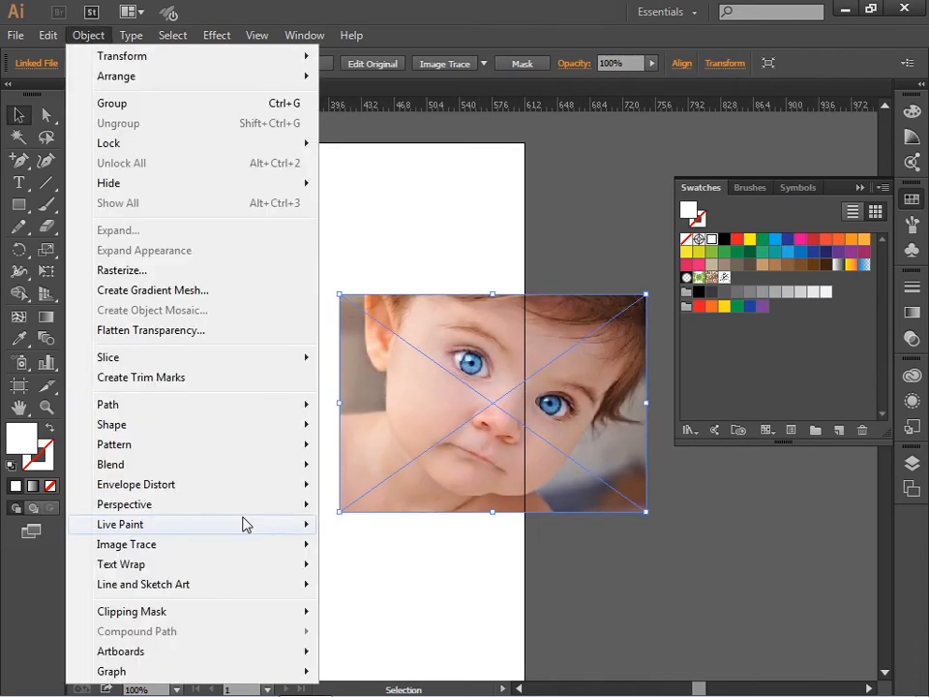
mouse_move(198, 503)
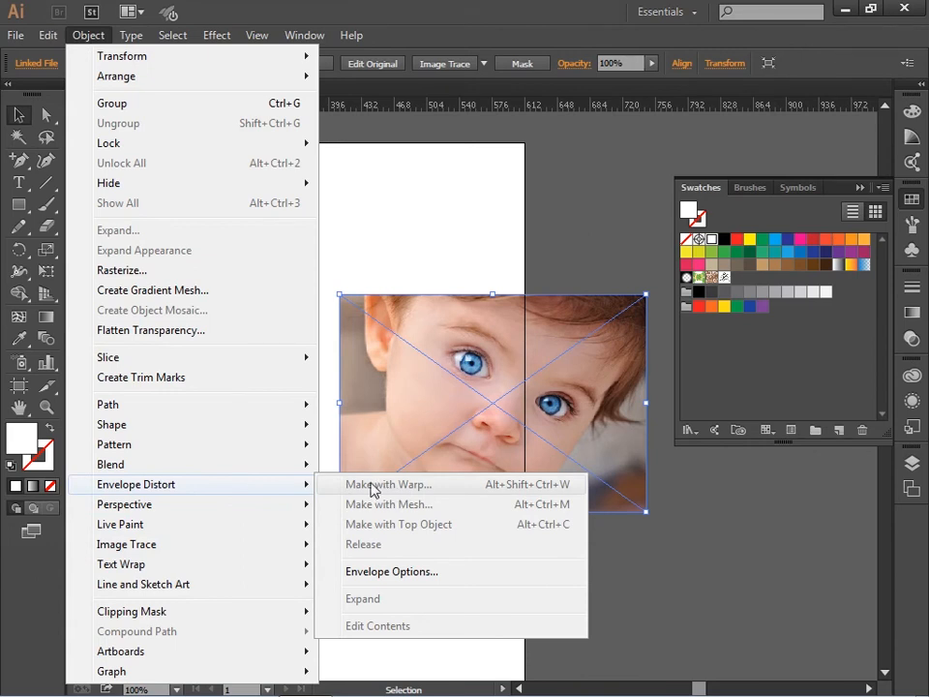
left_click(482, 393)
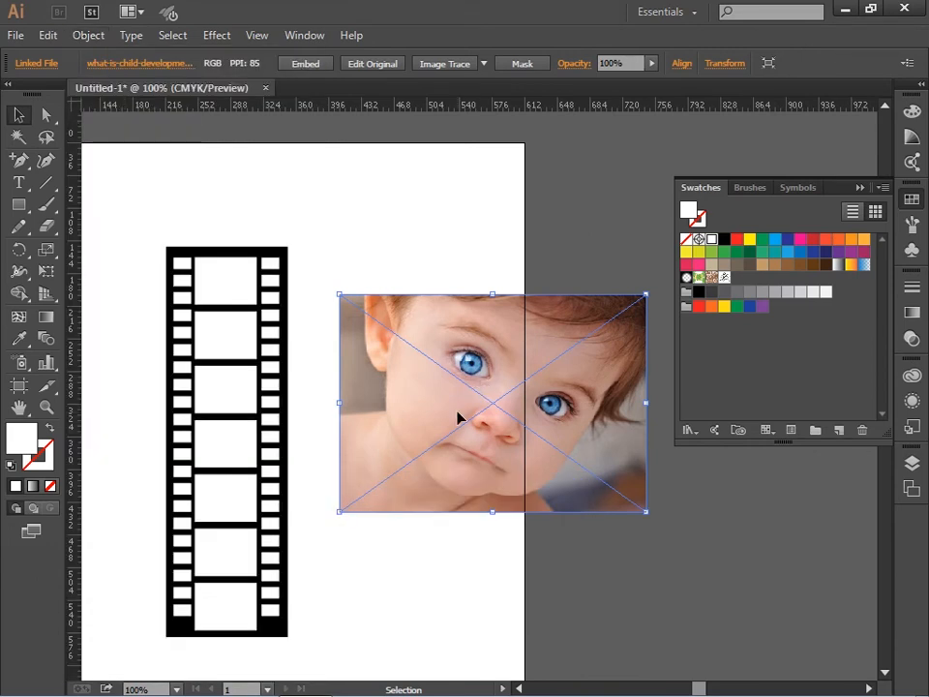
Step: Embed the linked baby photo and start Envelope Distort's Make with Warp on it, keeping the preview unobstructed by the options
left_click(306, 64)
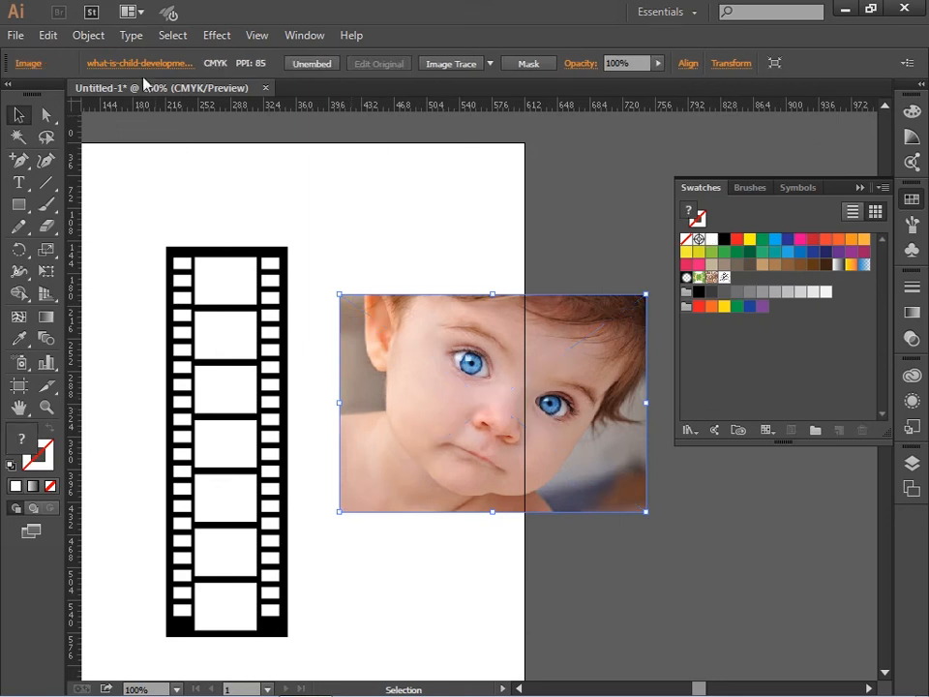
left_click(96, 37)
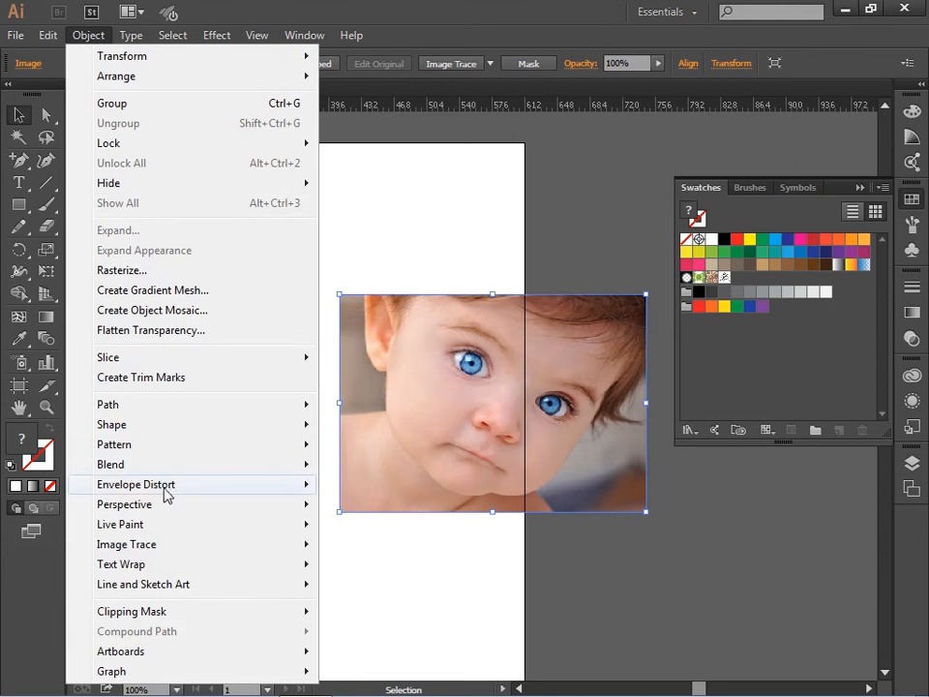
mouse_move(203, 487)
left_click(388, 486)
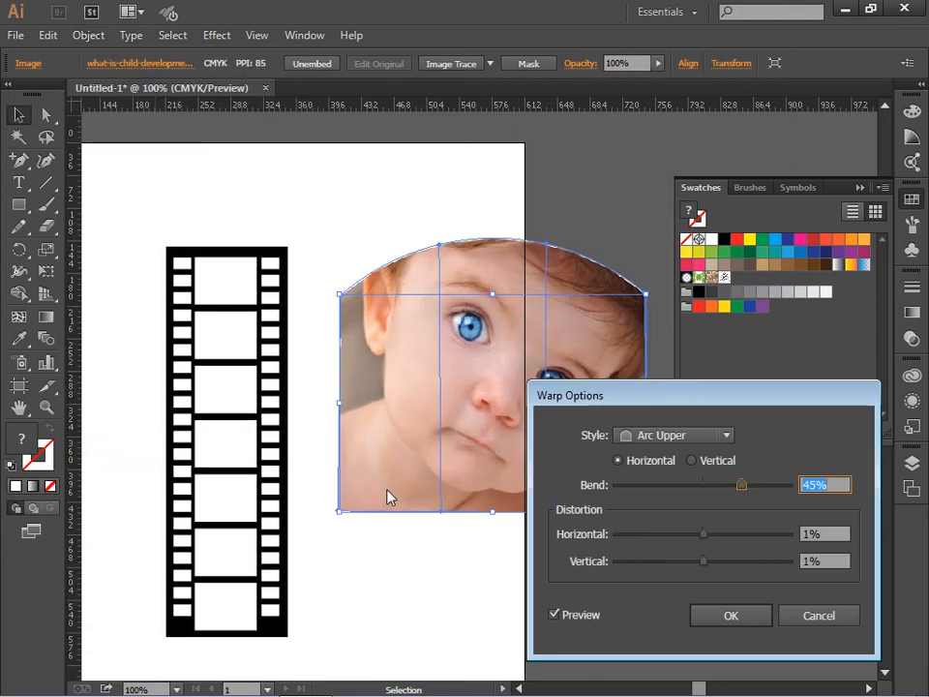
left_click_drag(707, 388, 774, 436)
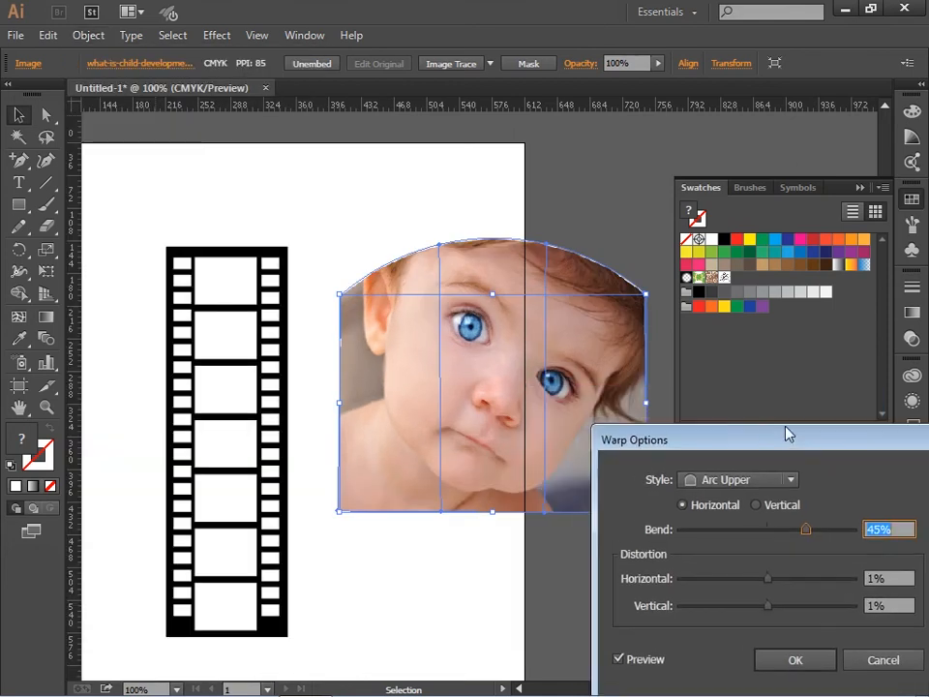
Step: Try the Arc Lower and Fish warp styles on the photo, with the Fish warp set to vertical
left_click(790, 479)
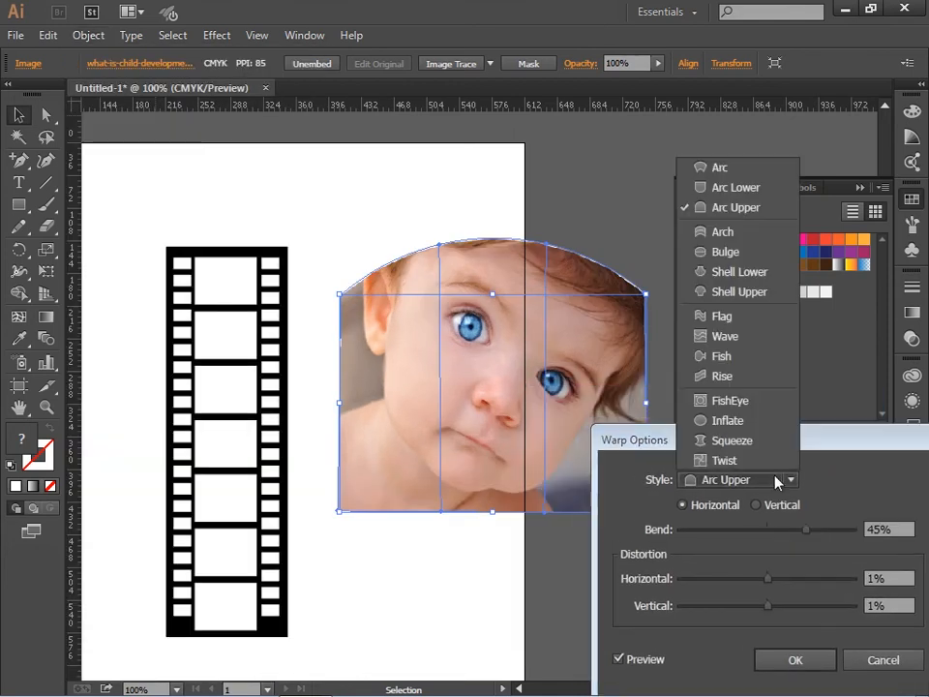
left_click(745, 189)
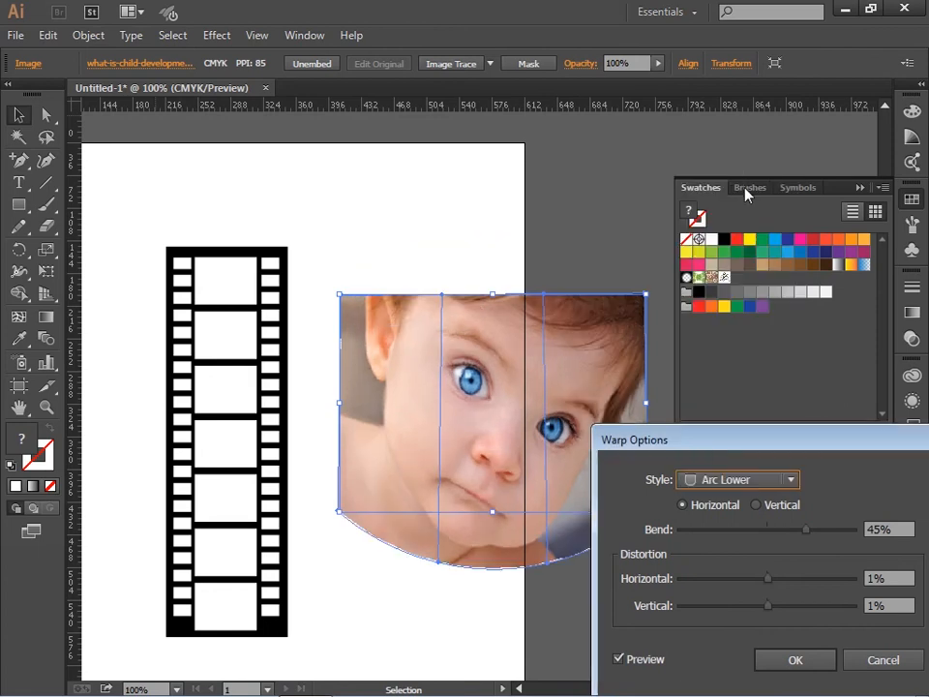
left_click(724, 481)
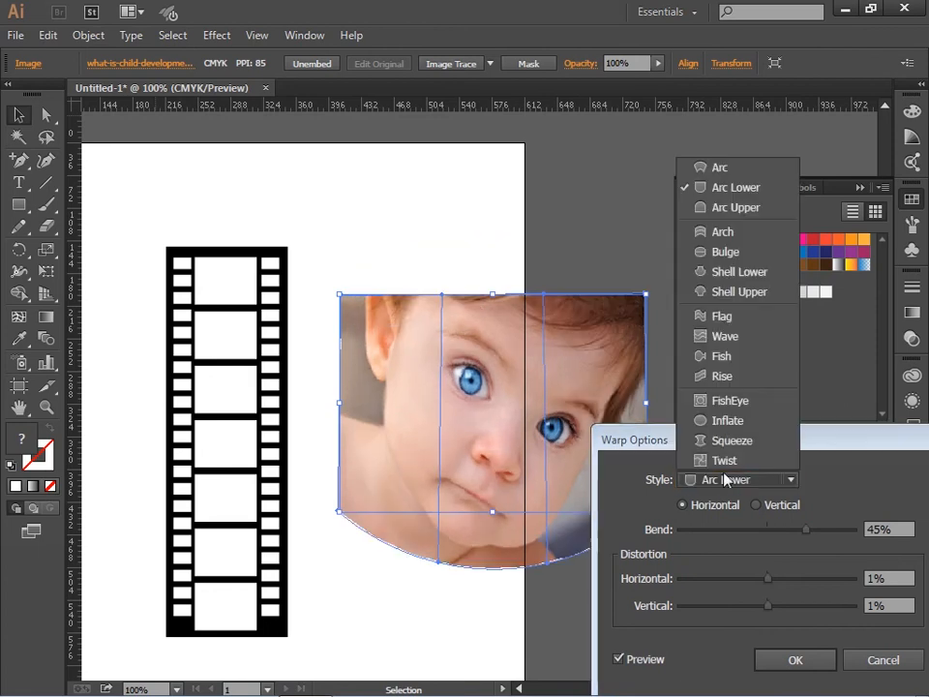
left_click(741, 360)
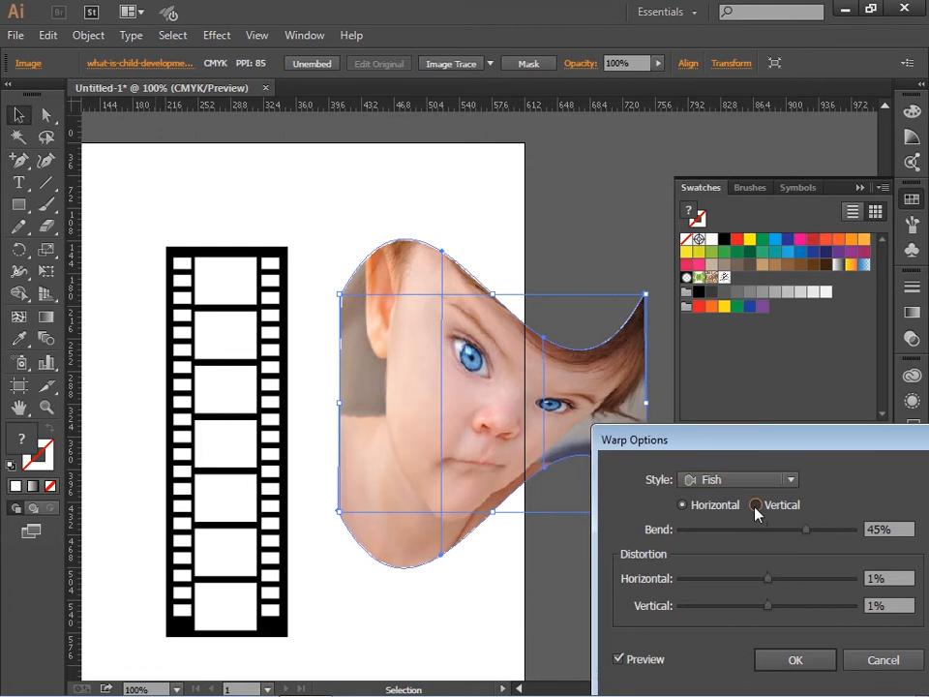
left_click(755, 506)
Step: Try a horizontal Arc warp on the photo with about -40% horizontal and 32% vertical distortion, and undo the warp
left_click(765, 480)
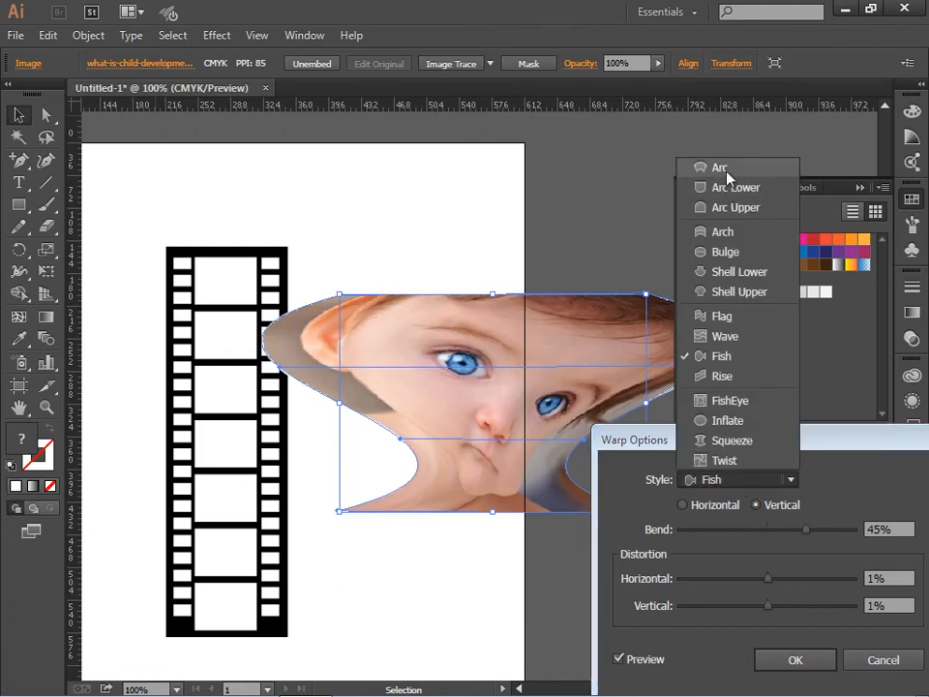
left_click(726, 169)
left_click(707, 504)
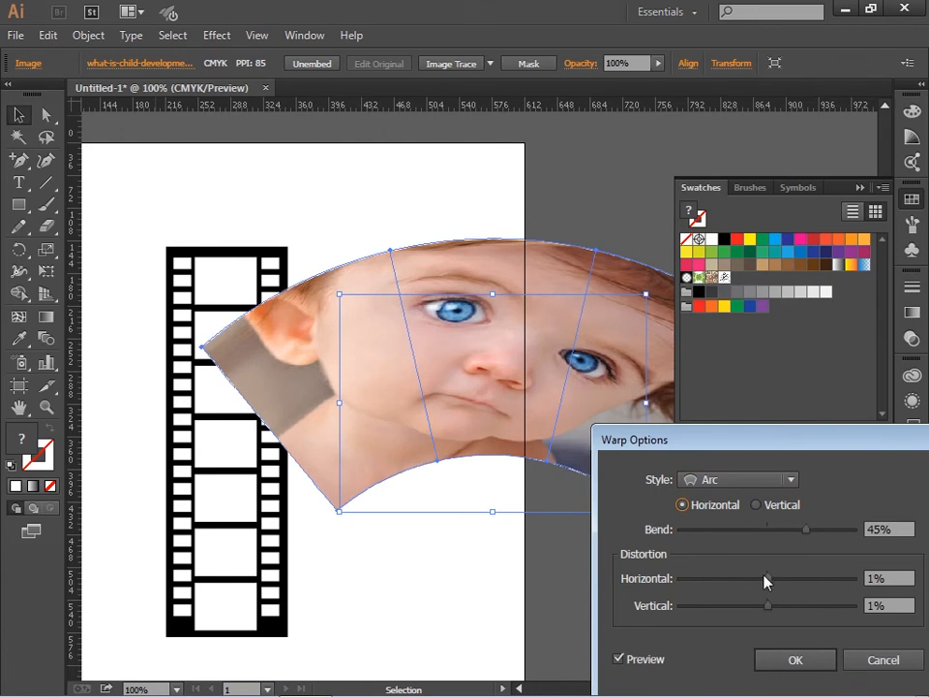
left_click_drag(764, 579, 725, 578)
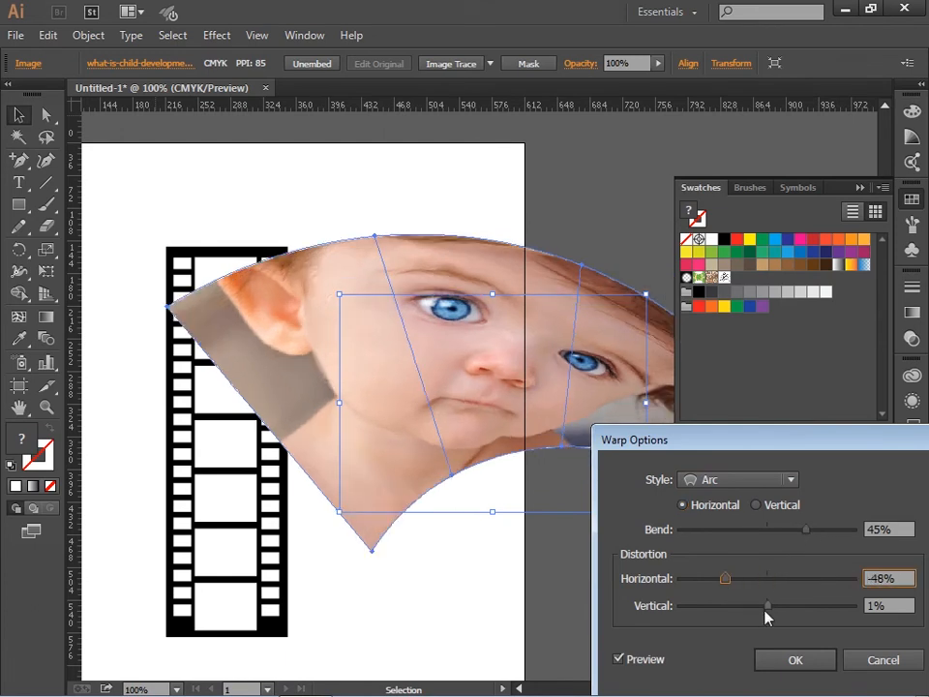
left_click_drag(767, 608, 810, 609)
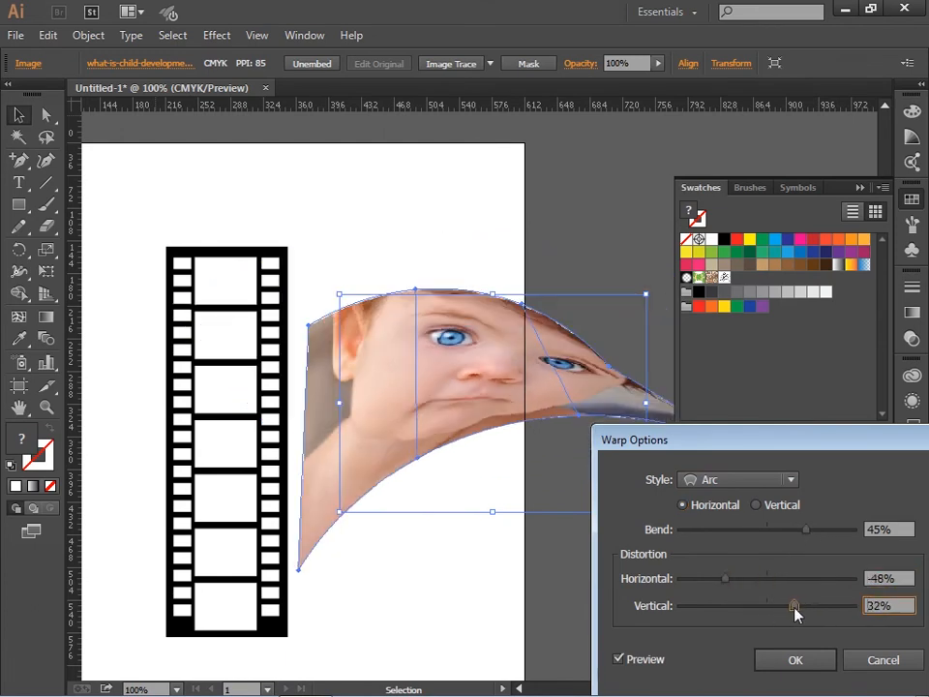
left_click_drag(722, 579, 732, 579)
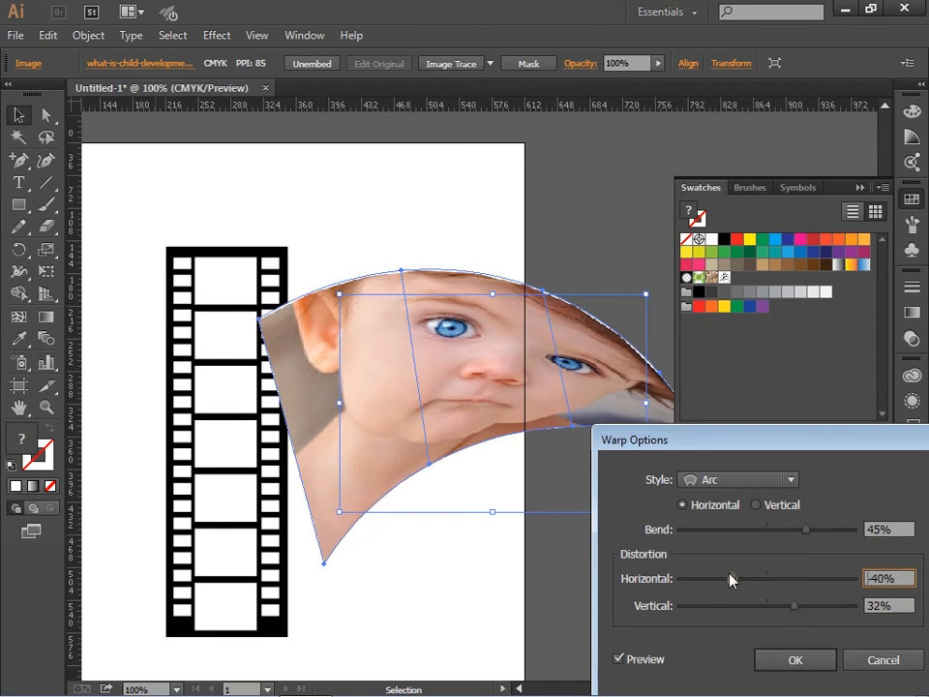
left_click(823, 655)
left_click(545, 608)
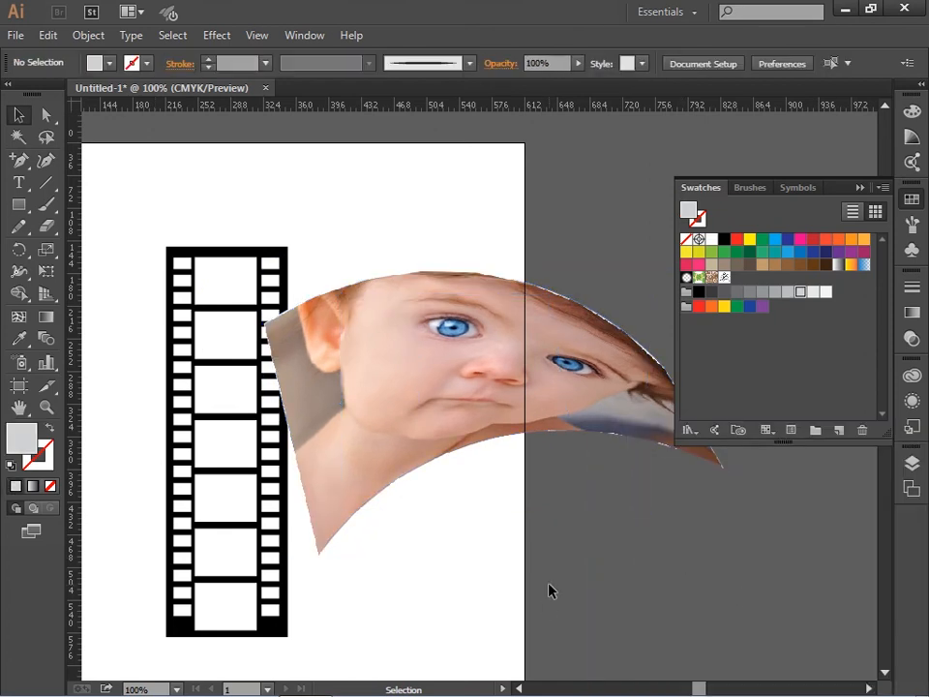
key("ctrl+z")
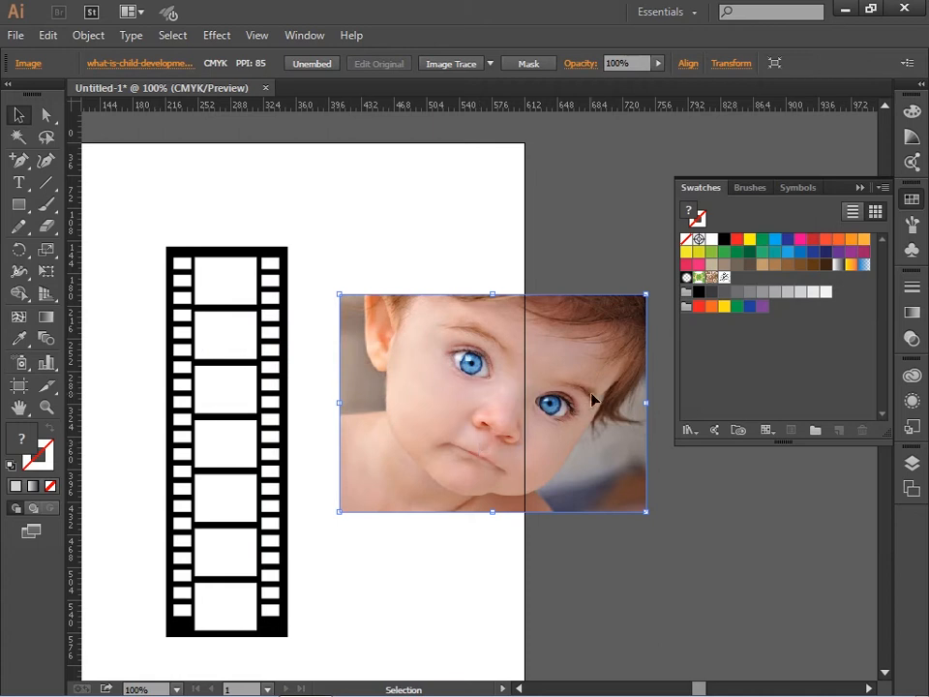
left_click_drag(645, 513, 425, 268)
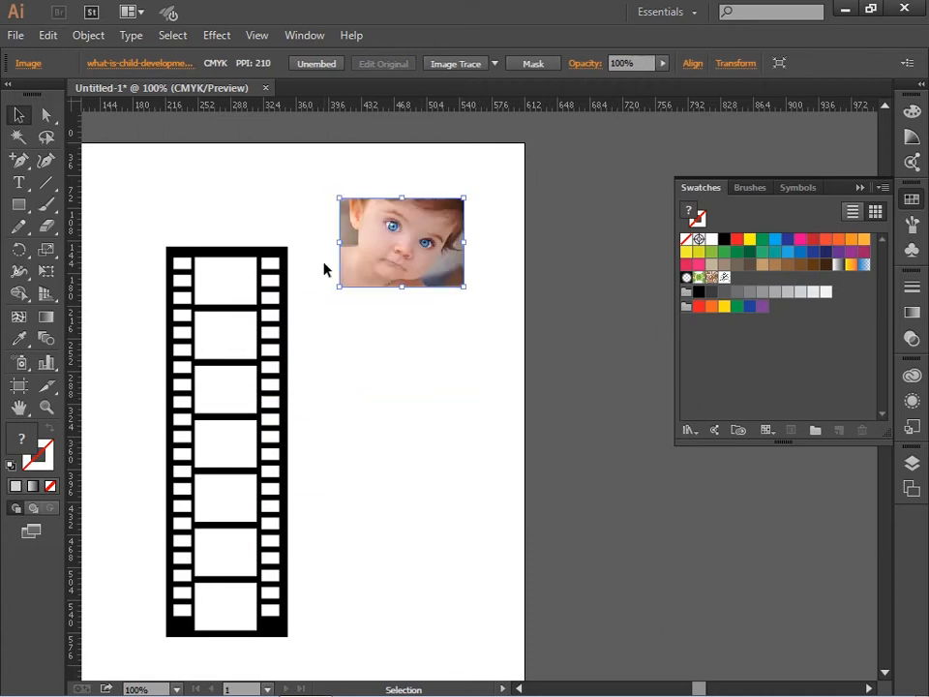
left_click(22, 36)
left_click(143, 350)
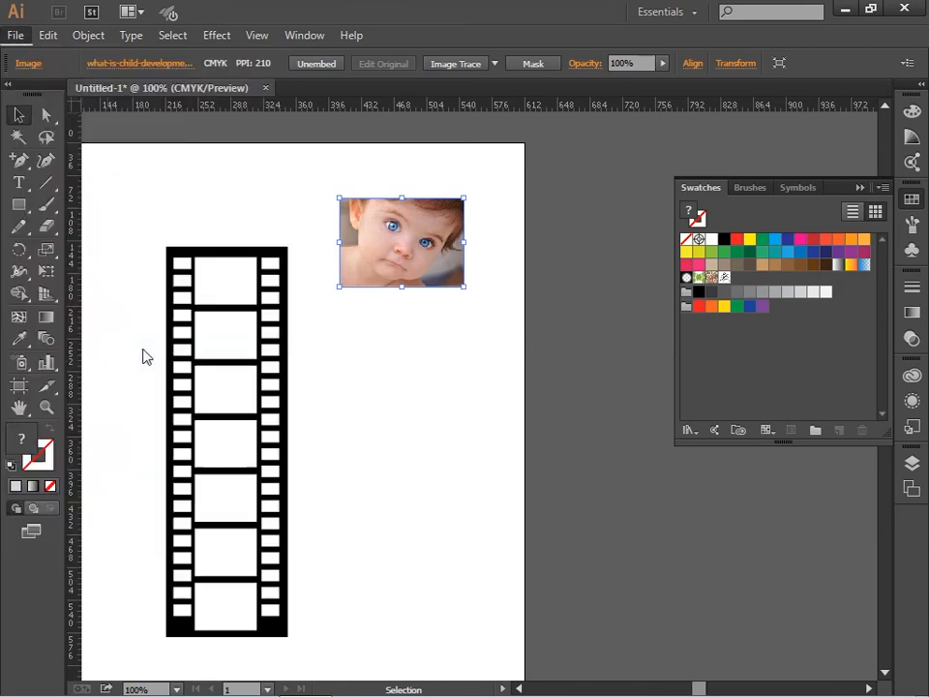
left_click(218, 150)
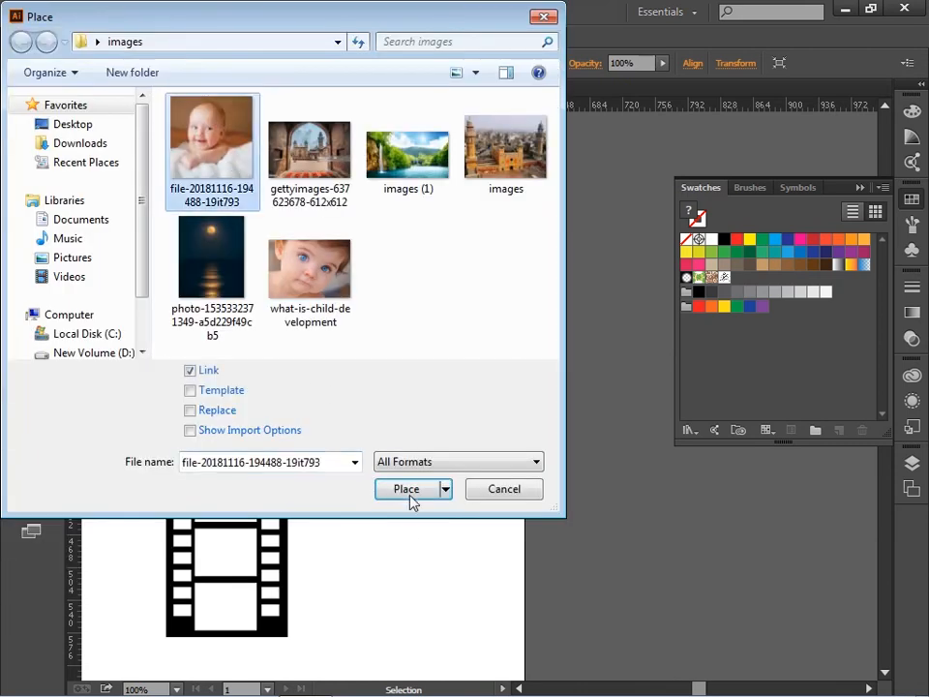
left_click(409, 493)
left_click(405, 344)
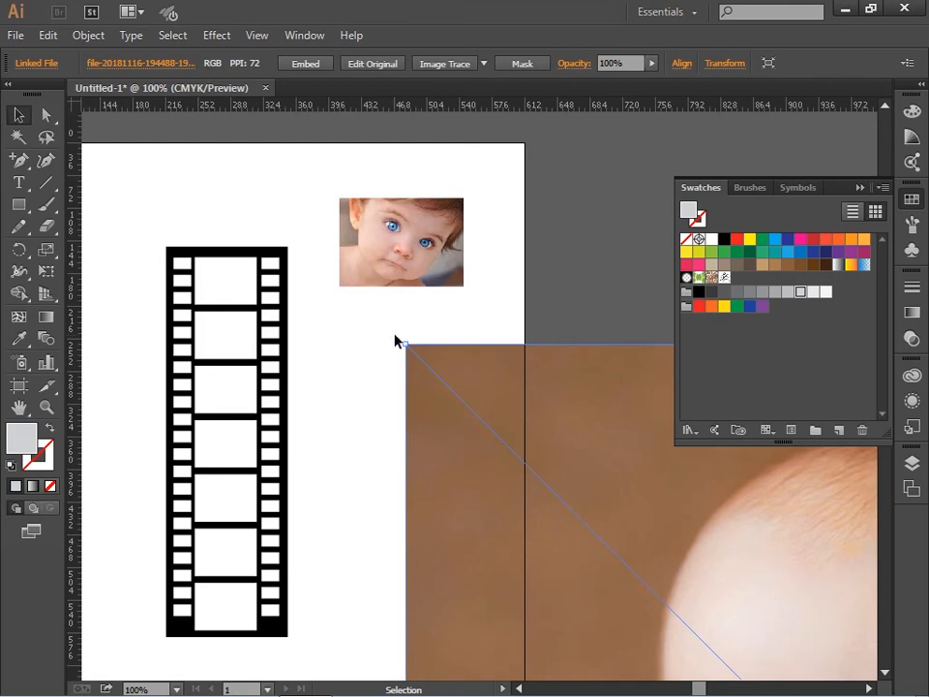
Step: Scale the smiling baby photo down beneath the first baby photo, right of the film strip, and embed it
left_click_drag(405, 343, 630, 571)
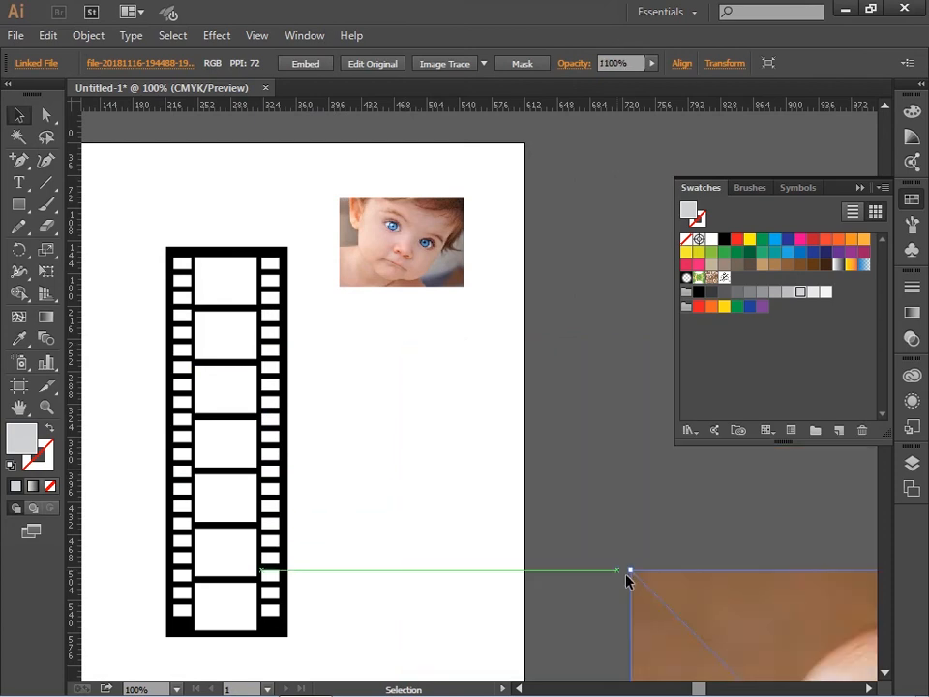
left_click_drag(737, 610, 400, 481)
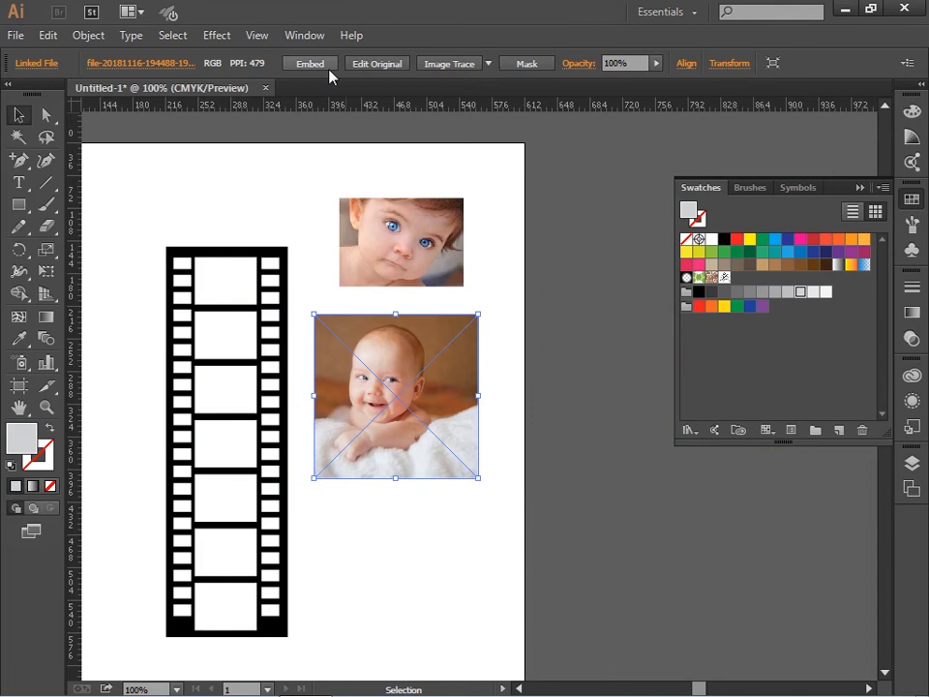
left_click(310, 64)
left_click(16, 36)
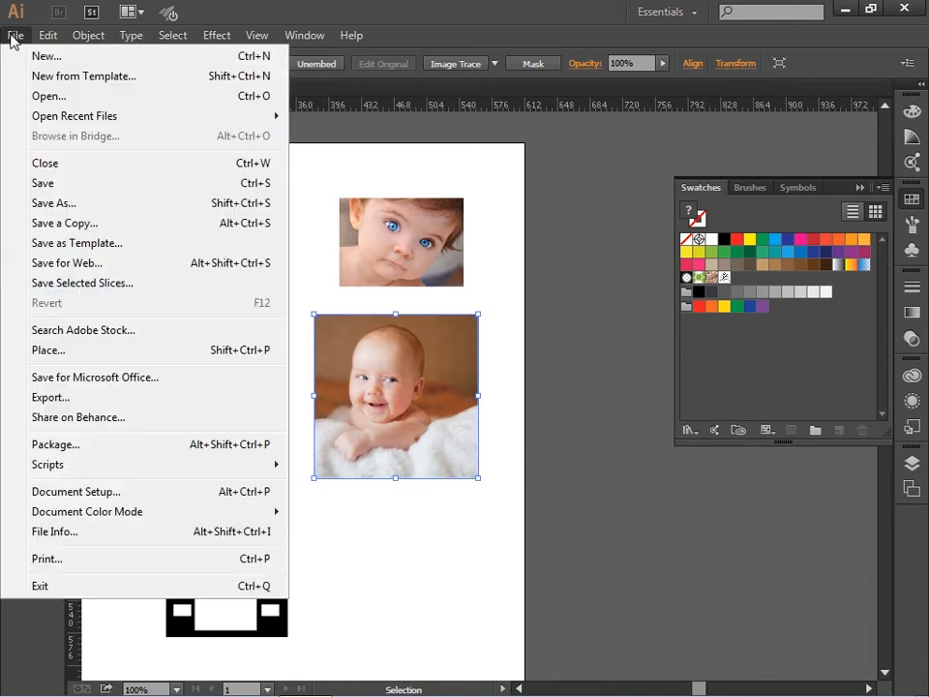
left_click(93, 351)
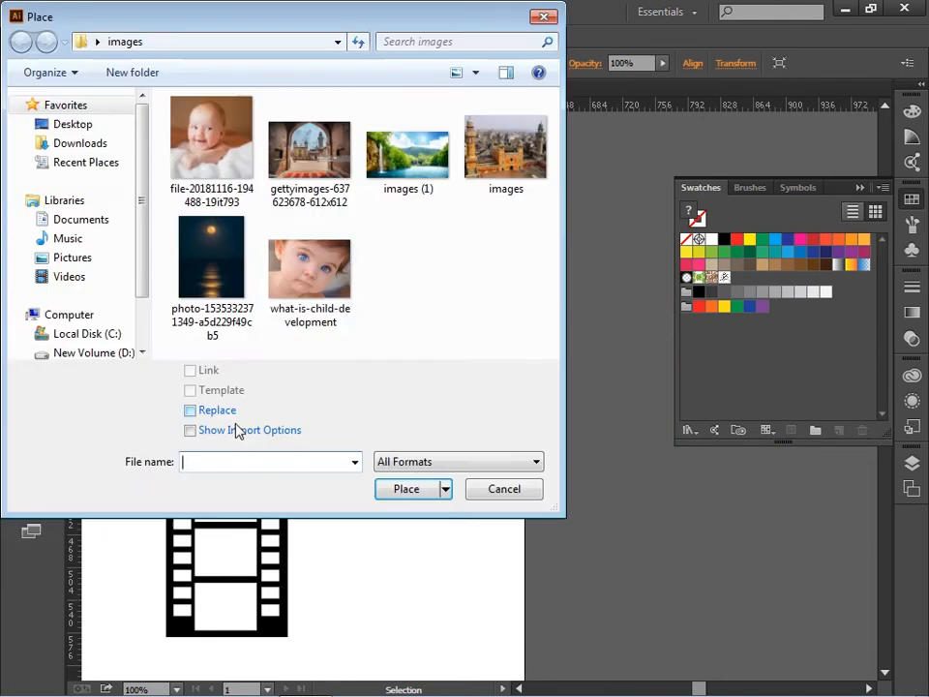
left_click(309, 155)
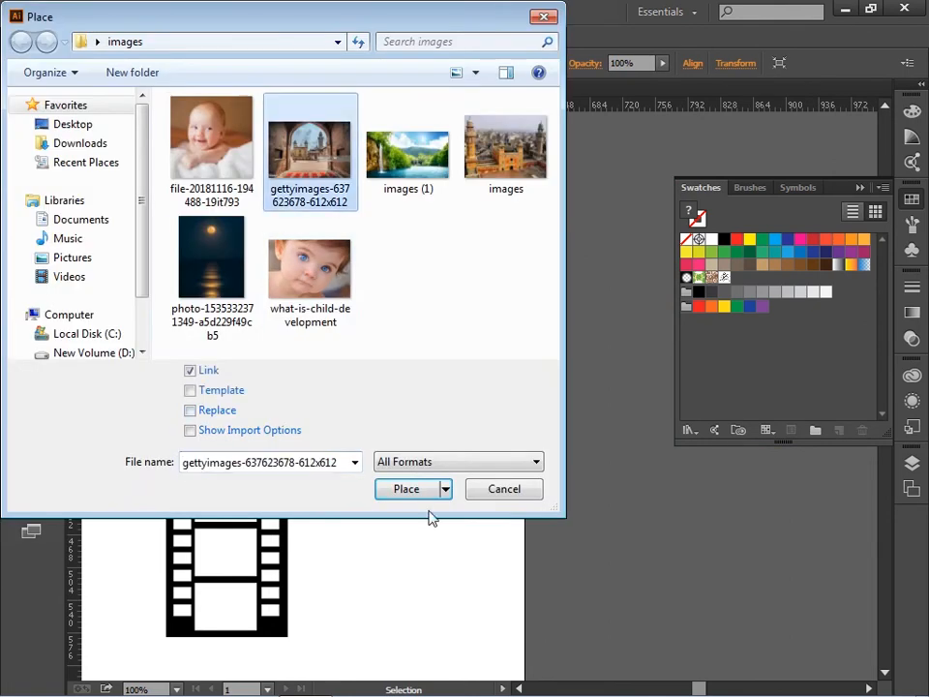
left_click(406, 489)
left_click_drag(323, 475, 456, 563)
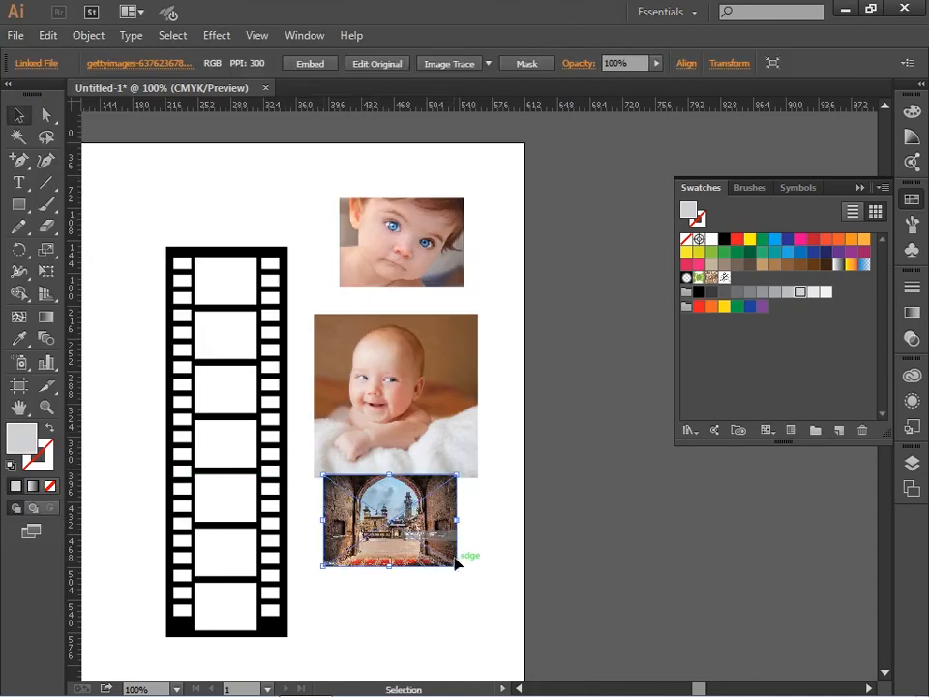
left_click_drag(389, 519, 422, 563)
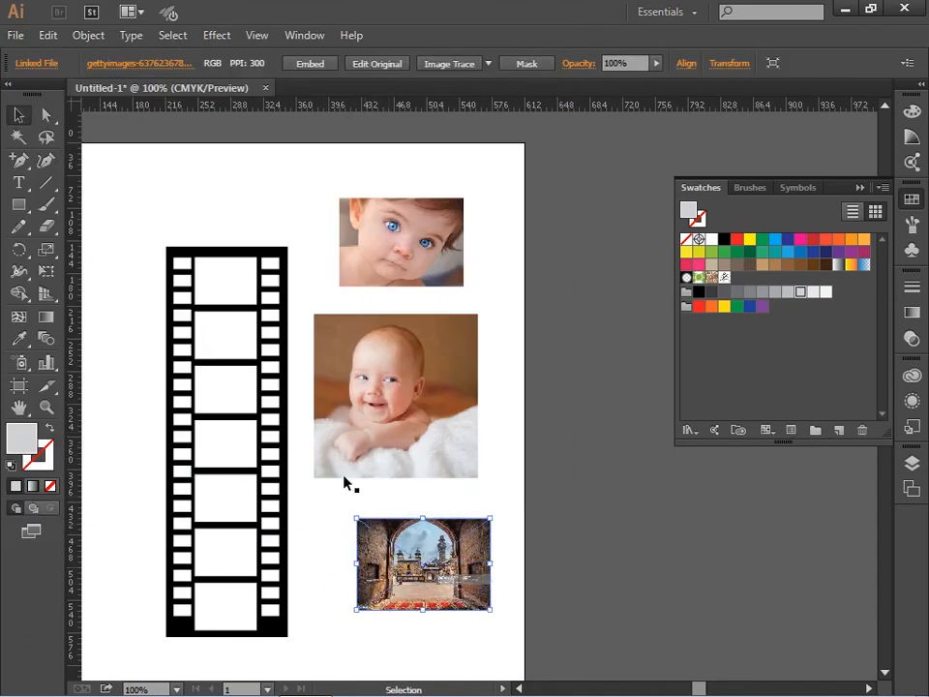
Step: Place the waterfall image images (1) at full size beside the smiling baby photo, across the artboard's right edge
left_click(20, 35)
left_click(83, 349)
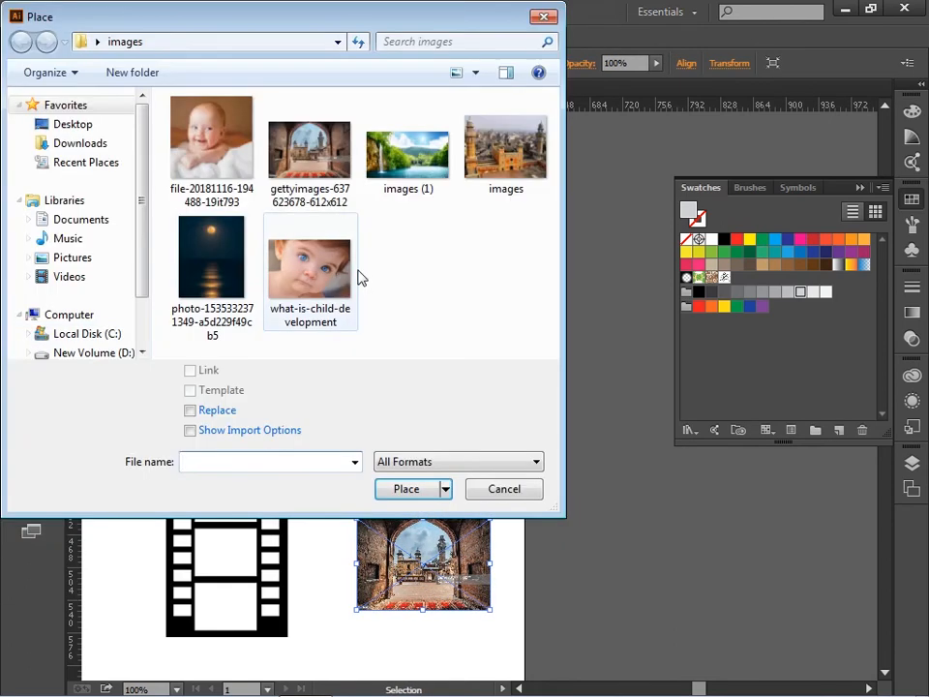
left_click(505, 150)
left_click(407, 155)
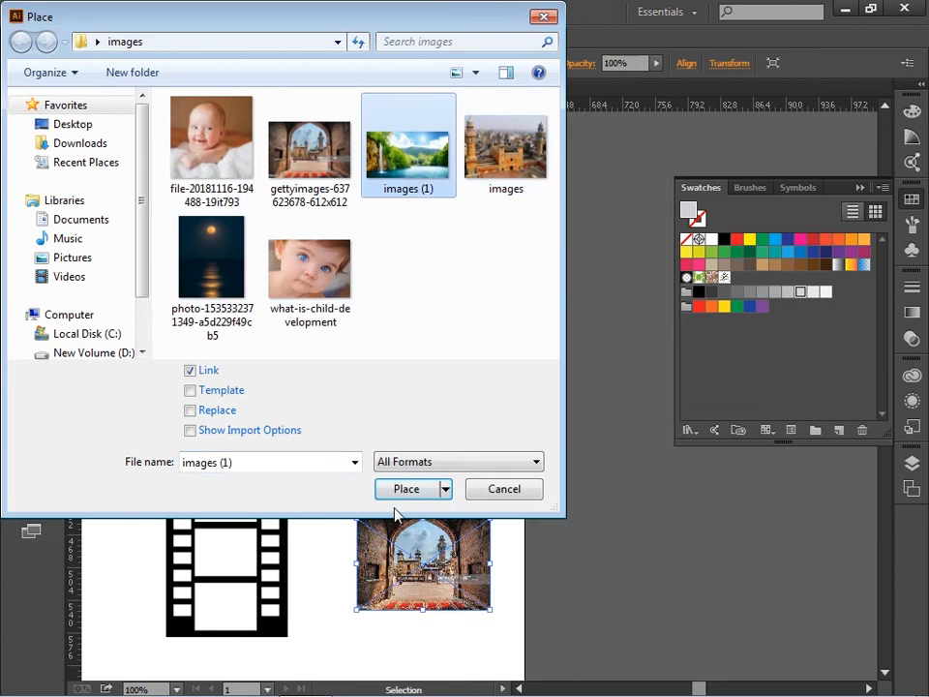
left_click(401, 496)
left_click(490, 362)
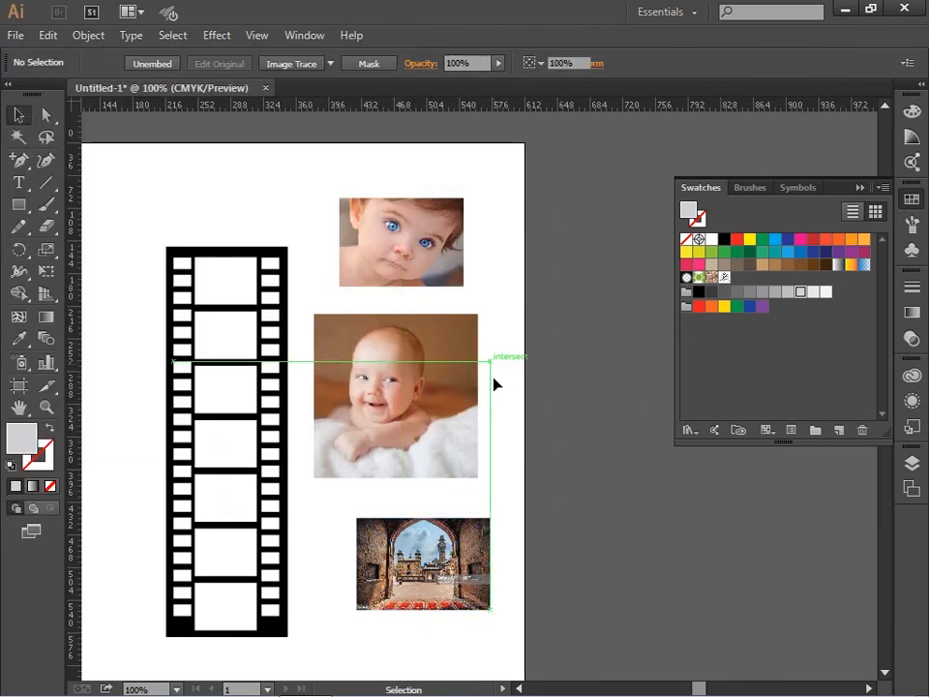
Step: Embed the linked waterfall and archway images together and deselect them
left_click(423, 563, "shift")
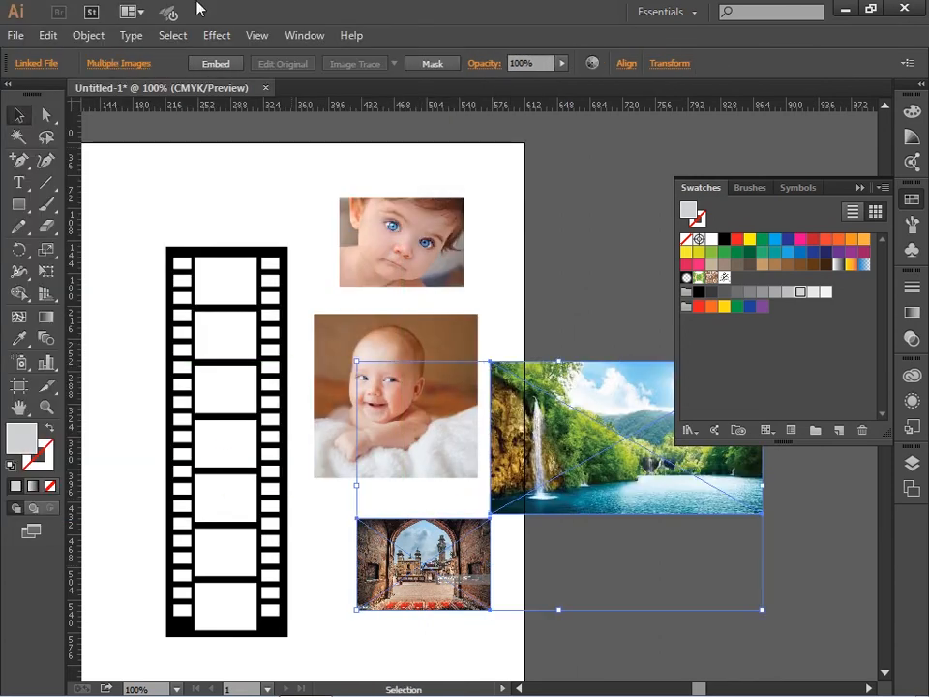
left_click(215, 64)
left_click(492, 197)
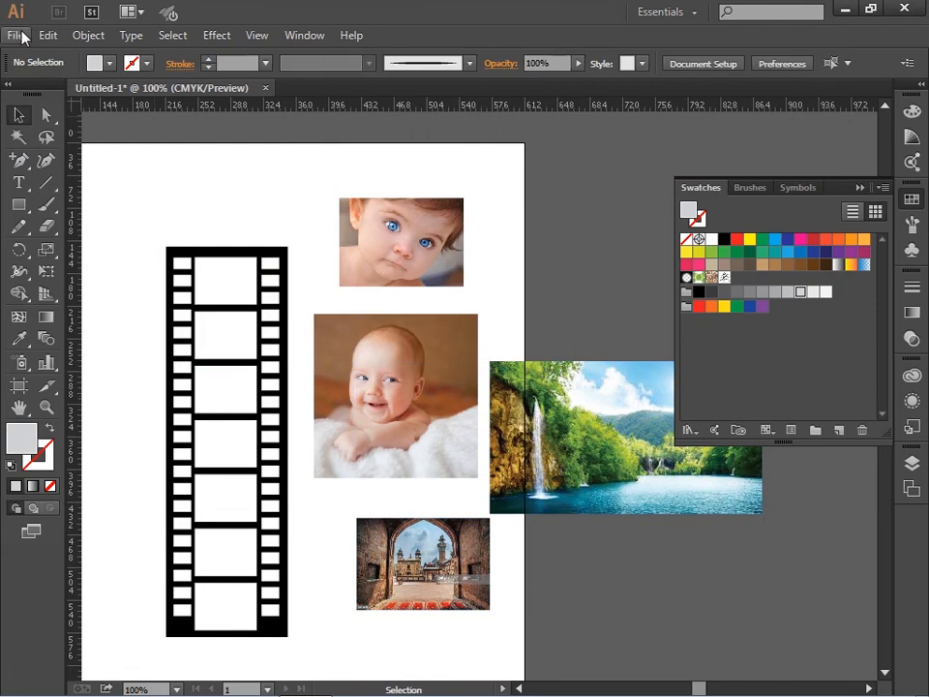
Step: Place the mosque cityscape file named images just below the waterfall photo
left_click(21, 37)
left_click(79, 348)
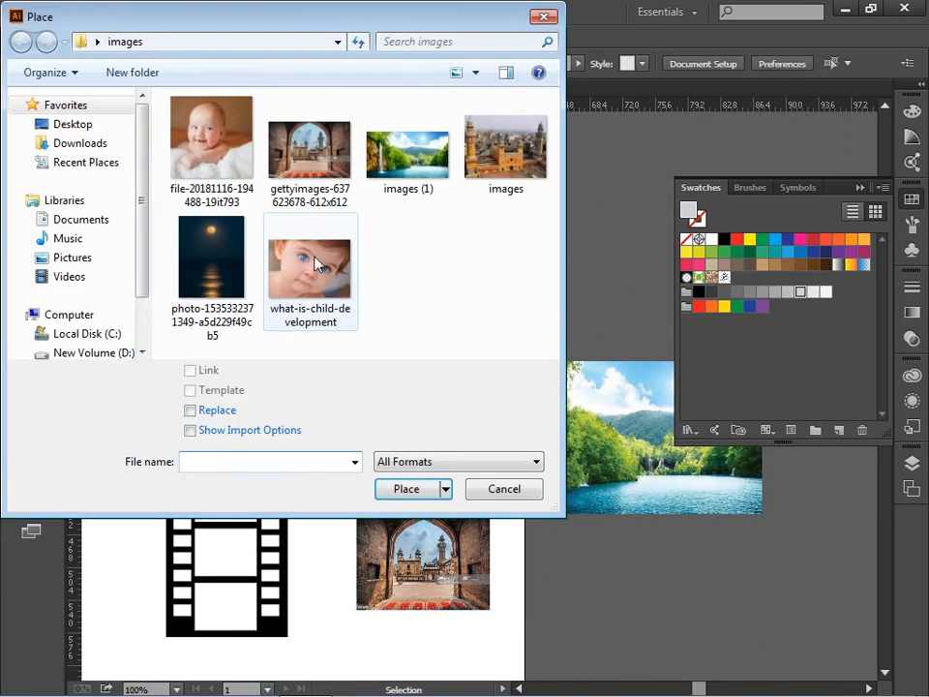
left_click(473, 174)
left_click(420, 172)
left_click_drag(387, 21, 387, 70)
left_click(494, 215)
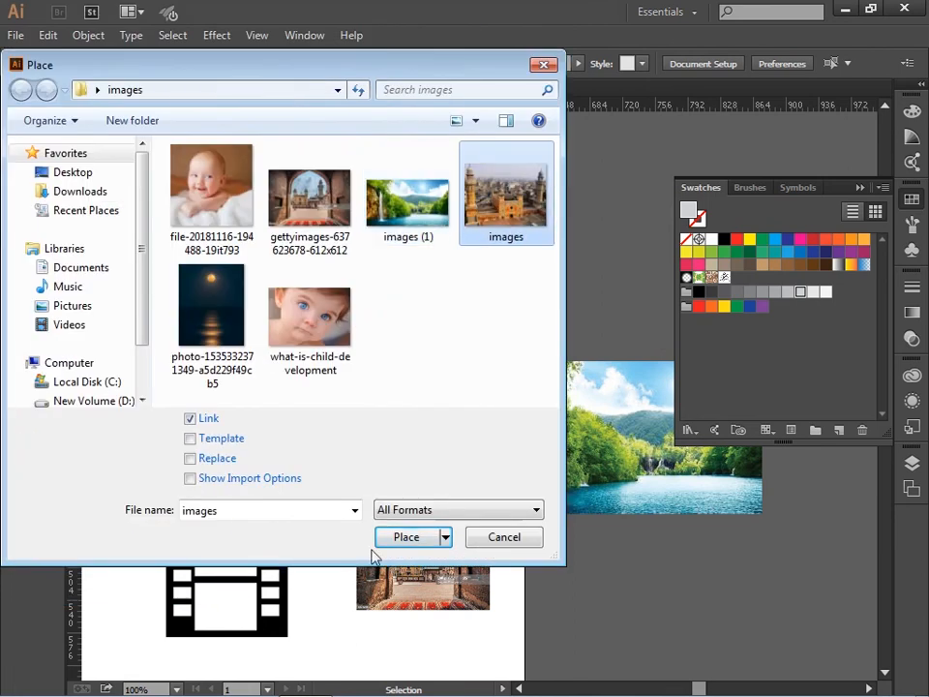
left_click(406, 537)
left_click(530, 526)
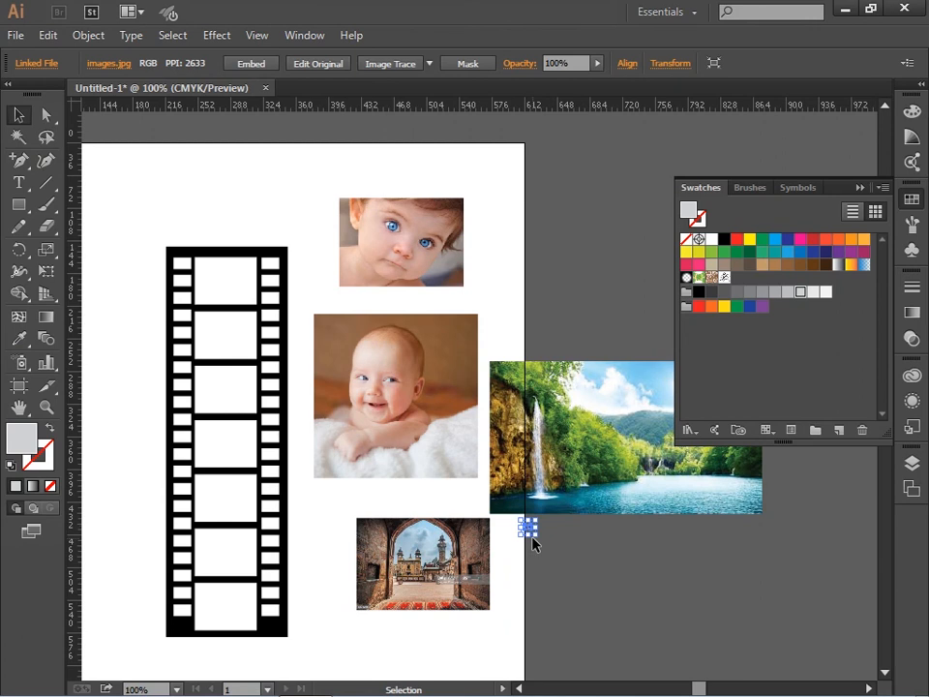
Step: Enlarge the tiny cityscape image and move it clear below the waterfall photo, beyond the artboard's right edge
left_click_drag(538, 535, 719, 665)
left_click(708, 643)
left_click_drag(611, 602, 721, 650)
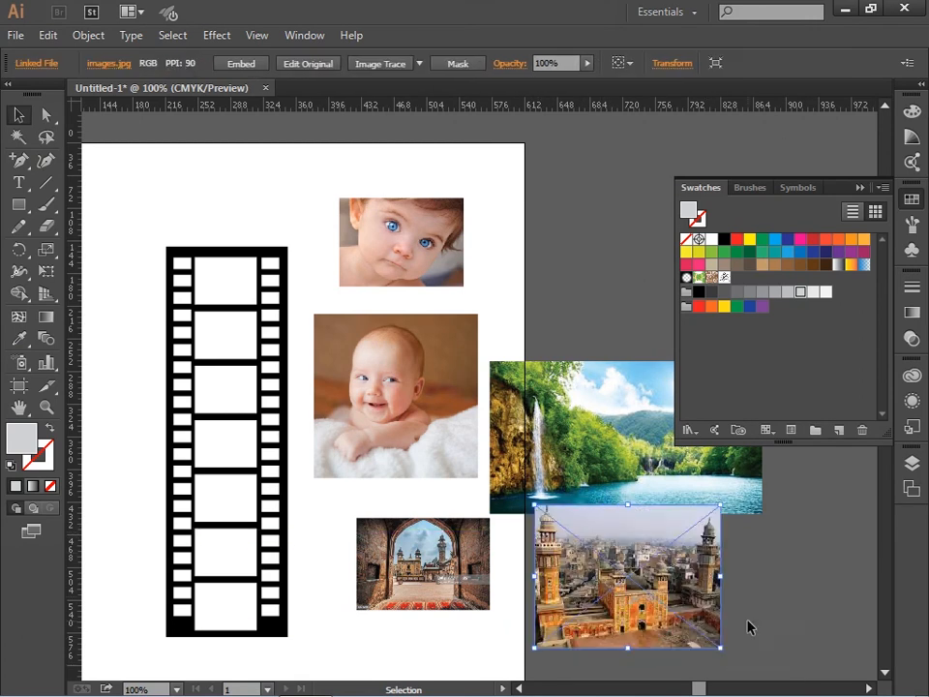
left_click(749, 625)
left_click_drag(658, 587, 655, 620)
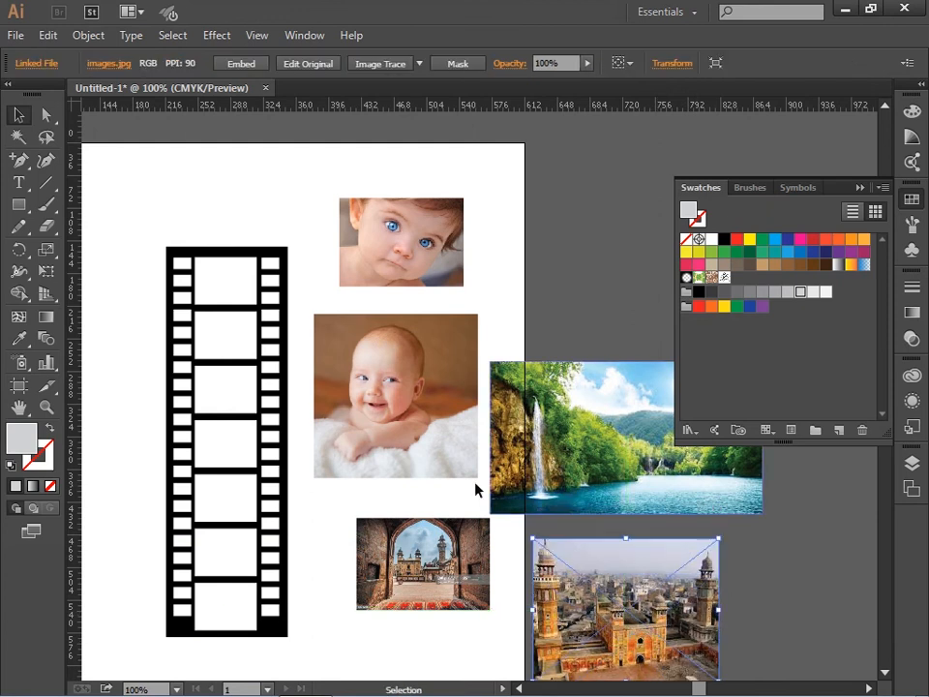
left_click(17, 35)
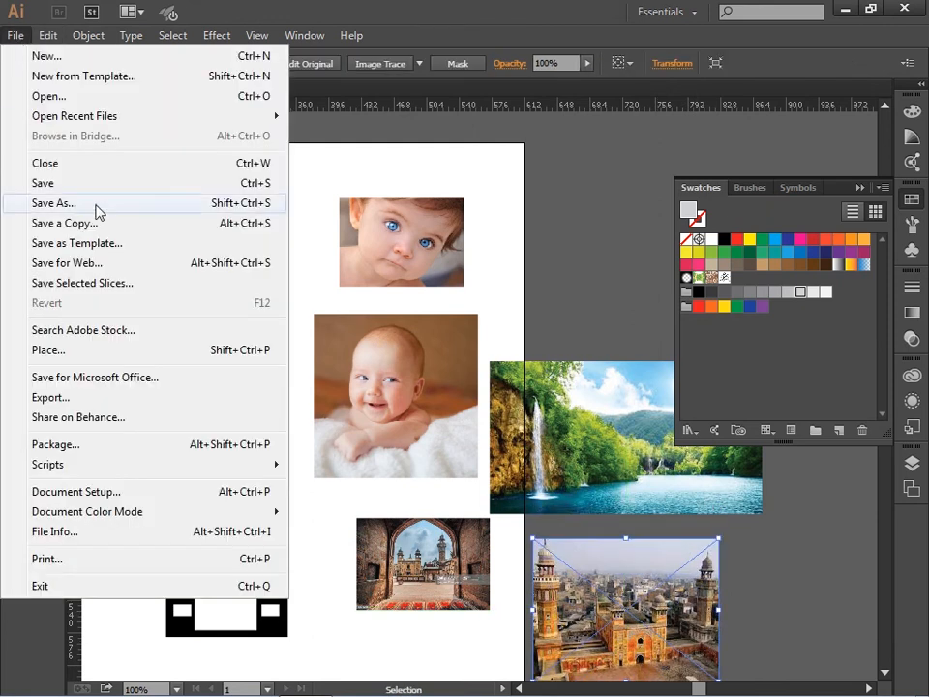
left_click(97, 352)
left_click(225, 310)
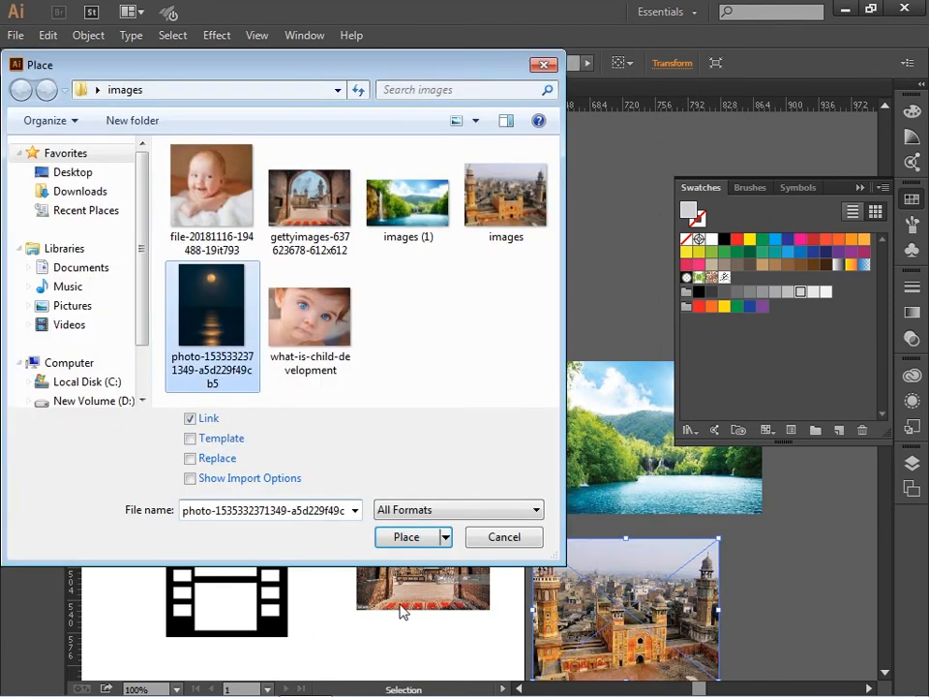
left_click(406, 538)
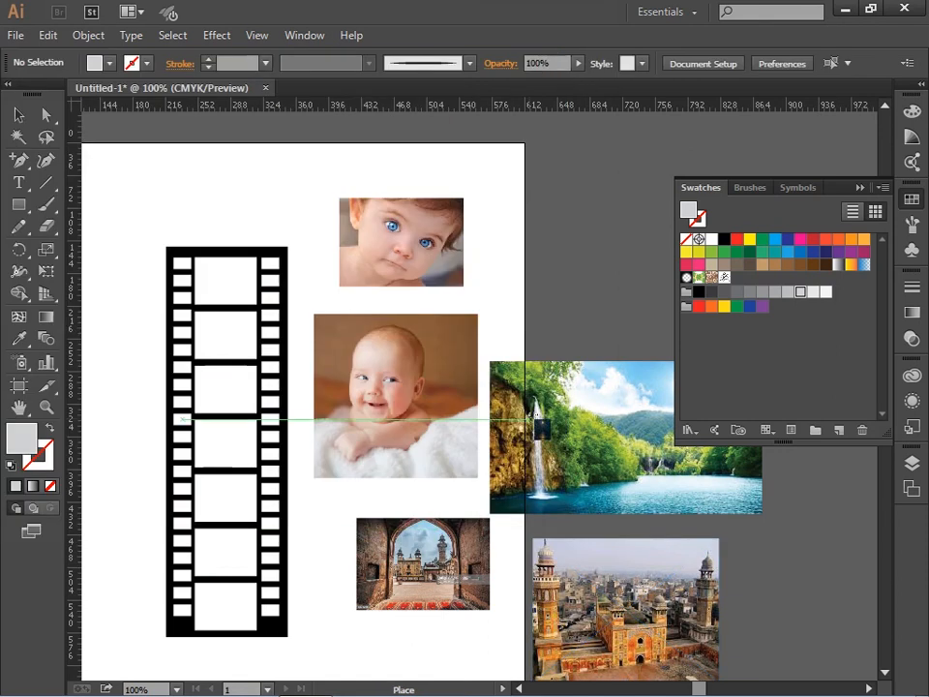
left_click(470, 332)
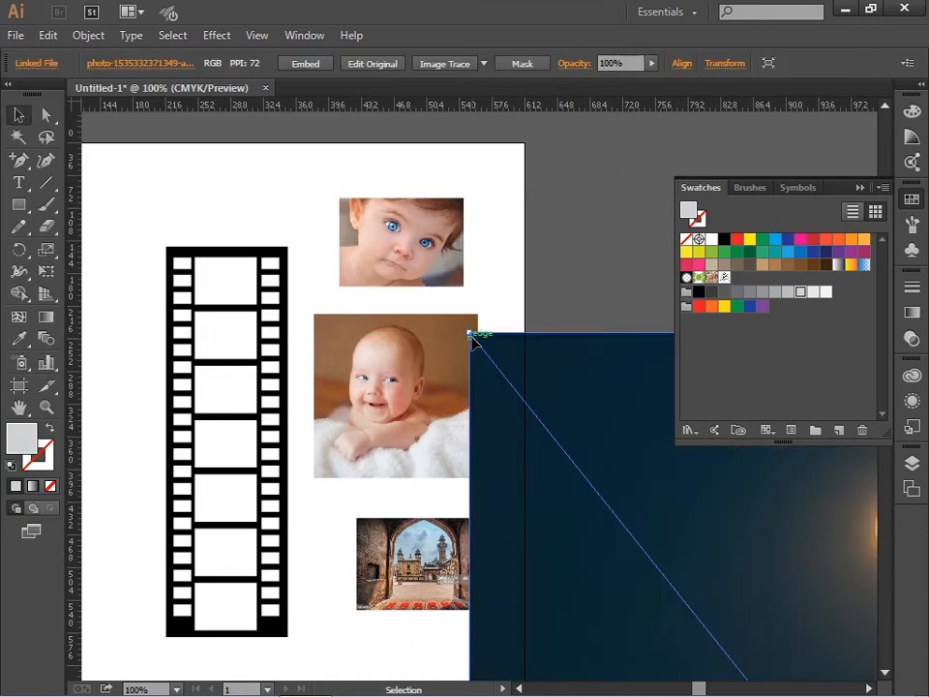
left_click_drag(471, 332, 411, 407)
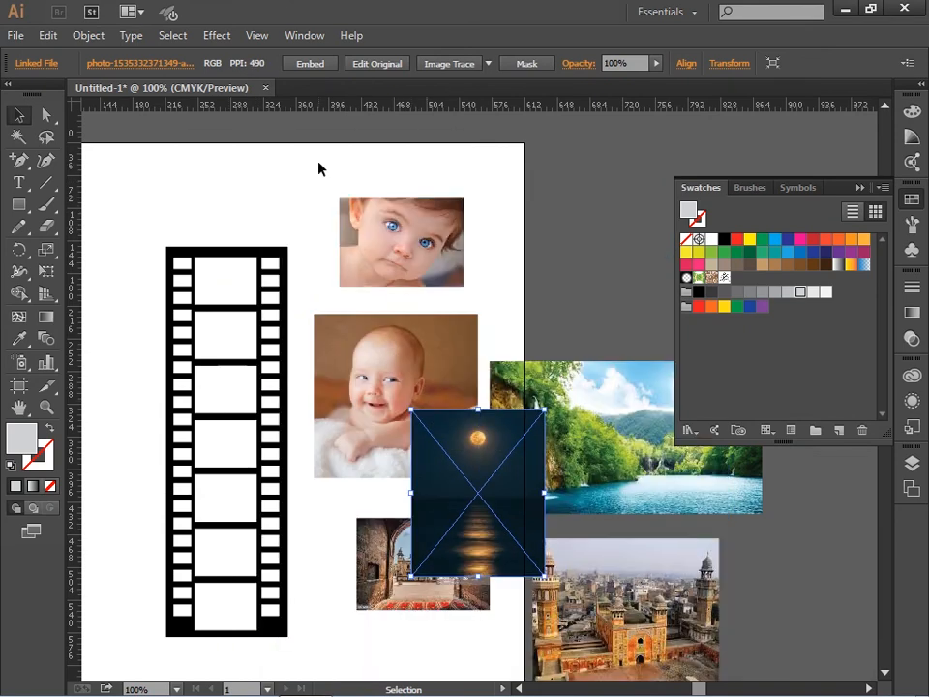
Step: Embed the moonlit sea photo and move it over the waterfall photo, and embed the cityscape image as well
left_click(308, 62)
left_click_drag(520, 504, 633, 466)
left_click(630, 580)
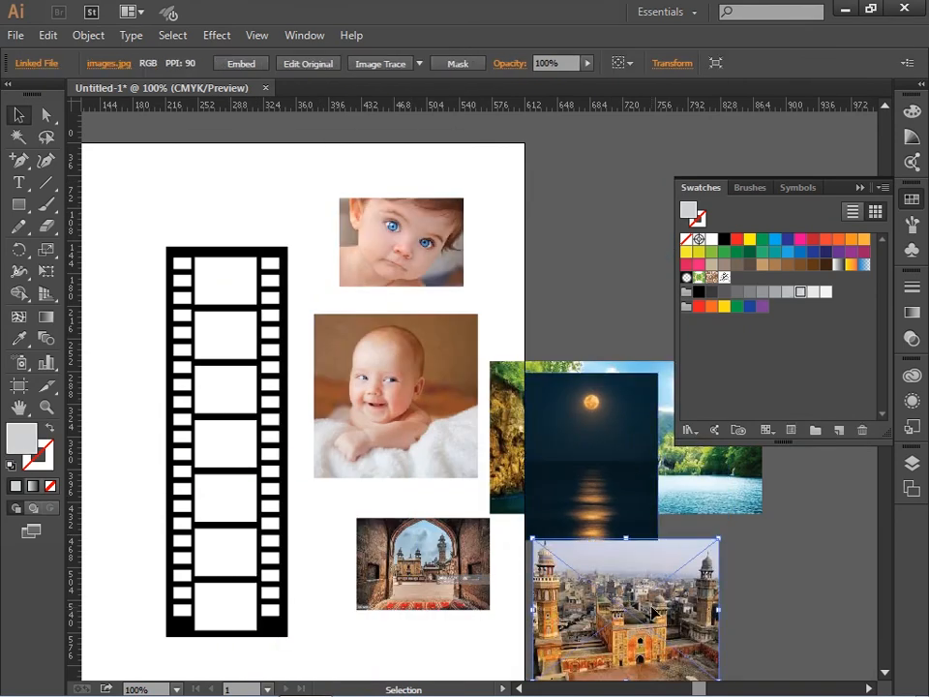
left_click(242, 64)
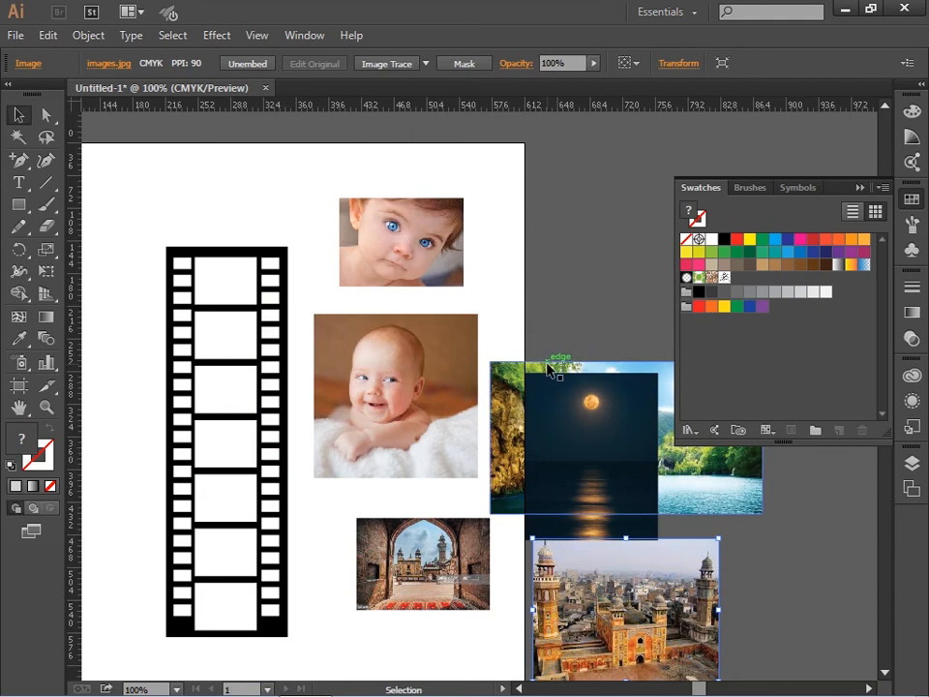
Step: Move the cityscape photo up beside the two baby photos and collapse the Swatches panel covering the canvas
left_click_drag(621, 608, 444, 294)
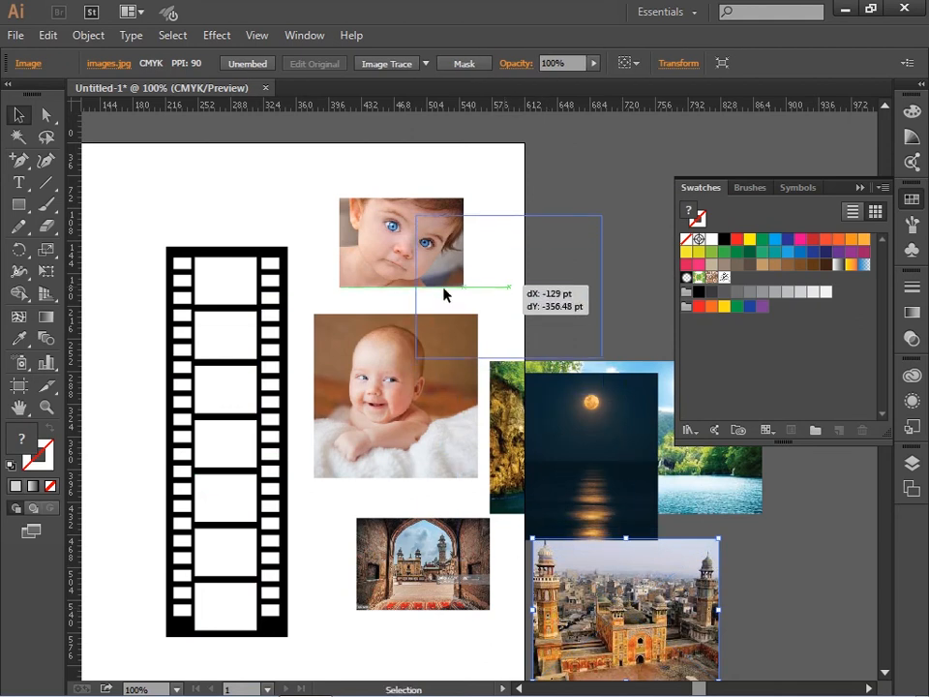
left_click_drag(297, 275, 297, 275)
left_click_drag(161, 209, 825, 570)
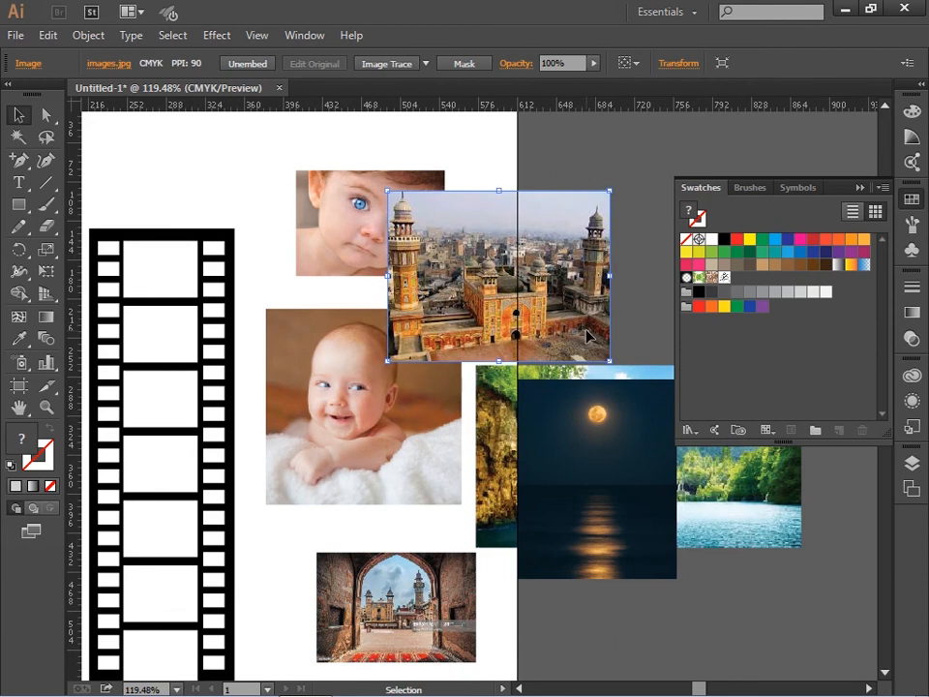
left_click_drag(658, 238, 780, 259)
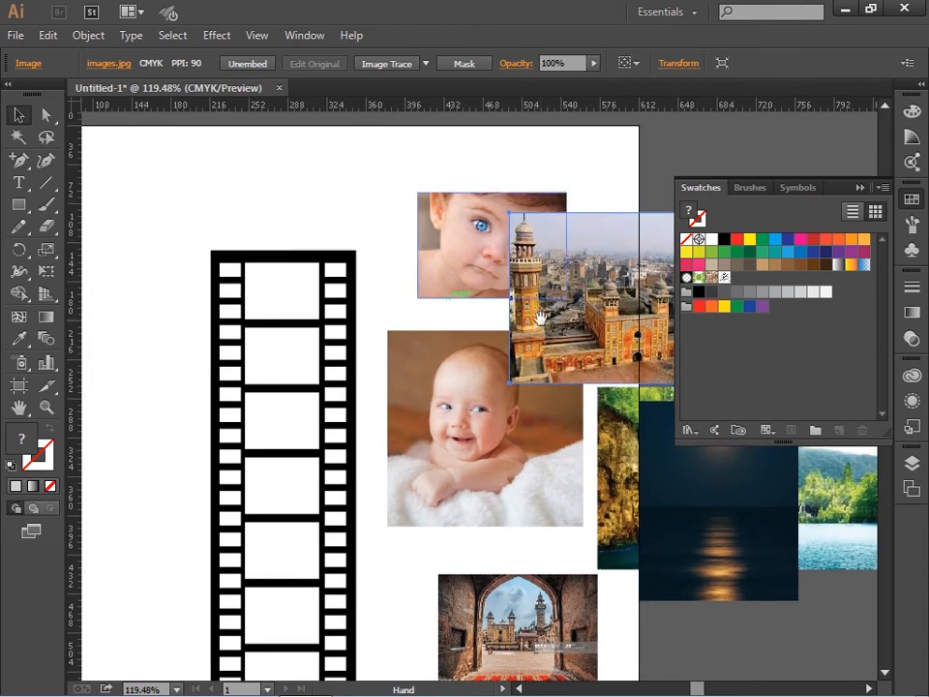
left_click(857, 188)
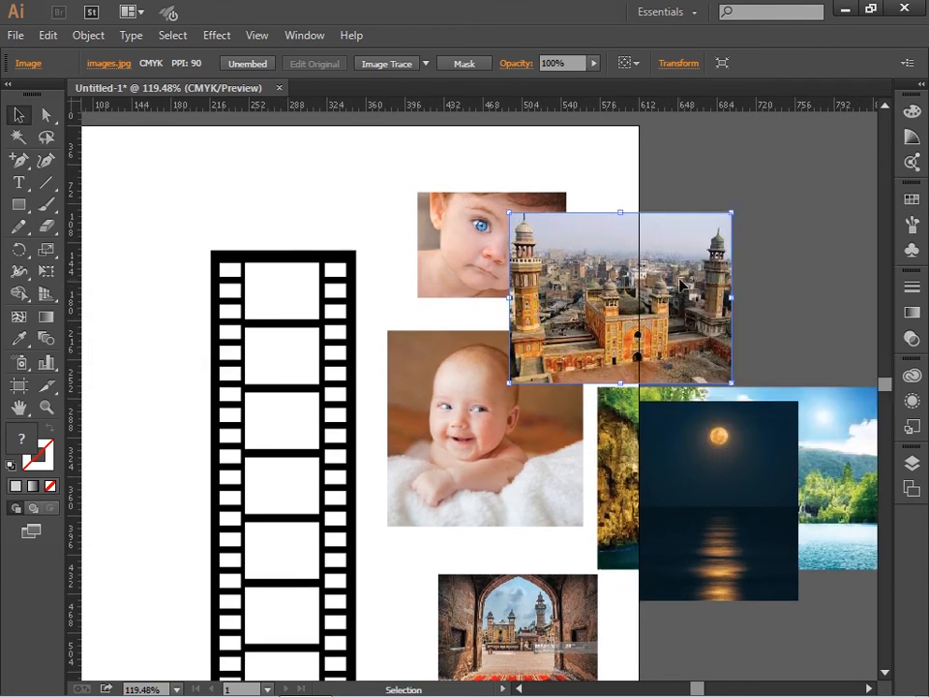
Step: Scale down the cityscape photo to slightly larger than one frame and position it over the film strip's top frame
left_click_drag(680, 286, 622, 307)
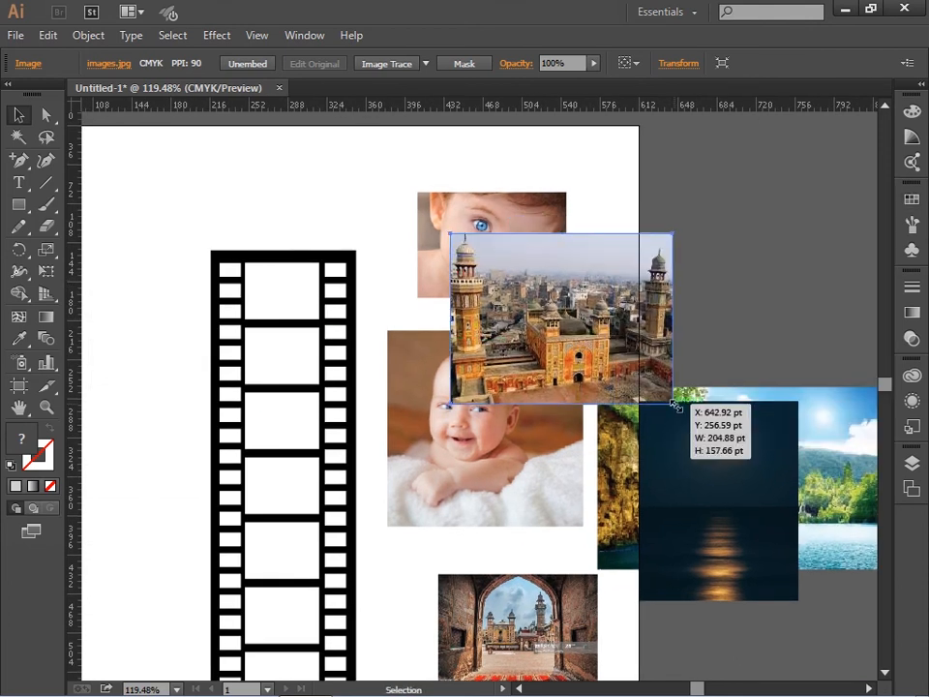
left_click_drag(674, 405, 624, 365)
left_click_drag(571, 340, 339, 310)
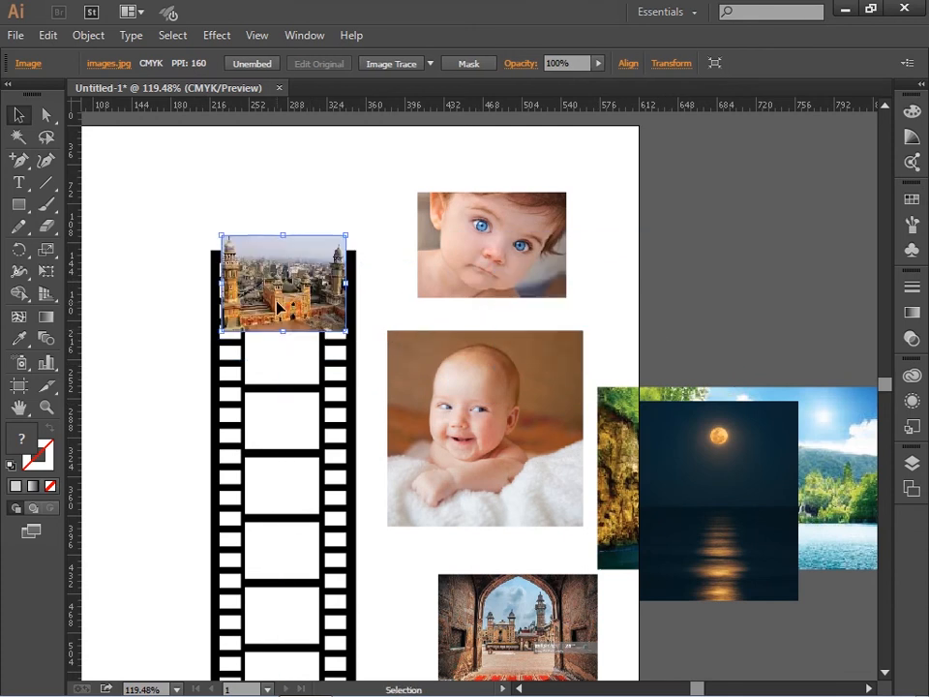
Step: Send the cityscape photo to the back and clip it with the film strip's top frame using a clipping mask
key("ctrl")
key("ctrl+[")
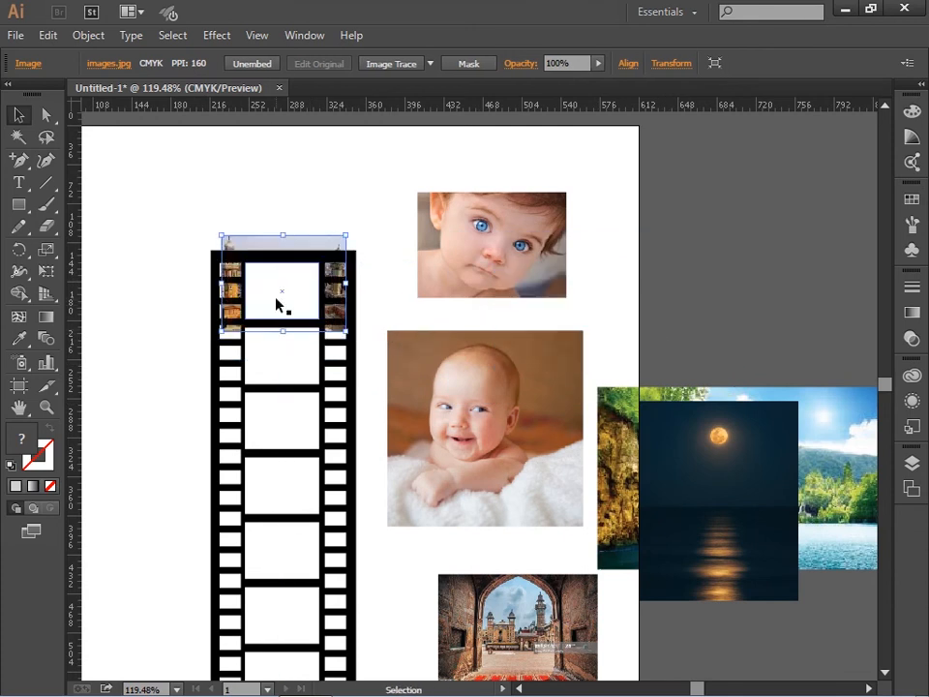
left_click(298, 317, "shift")
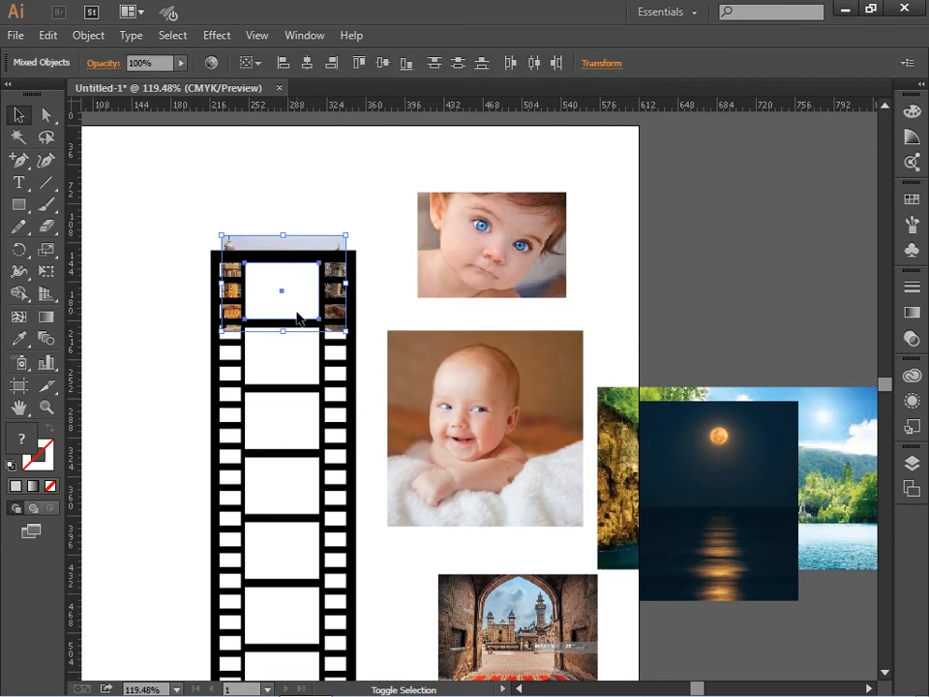
right_click(290, 285)
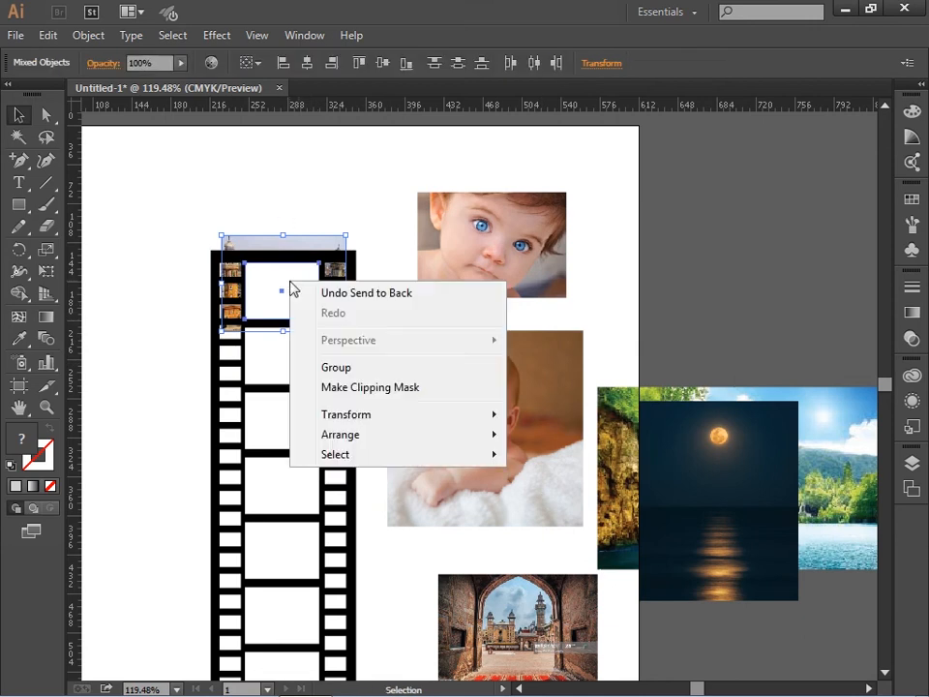
left_click(369, 388)
left_click(597, 256)
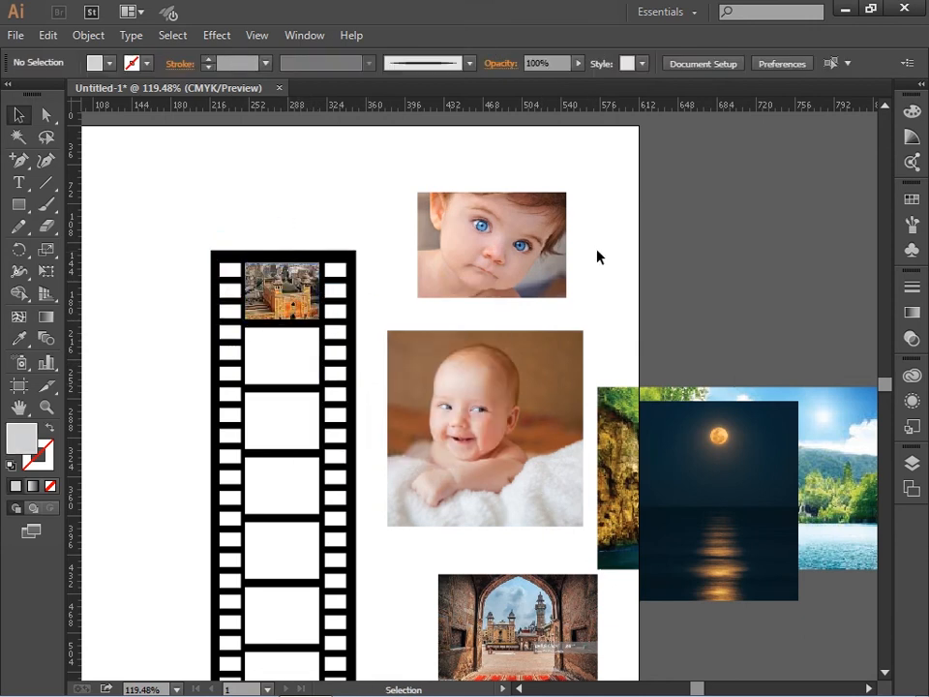
Step: Scale down the smiling baby photo and position it over the film strip's second frame
left_click(553, 416)
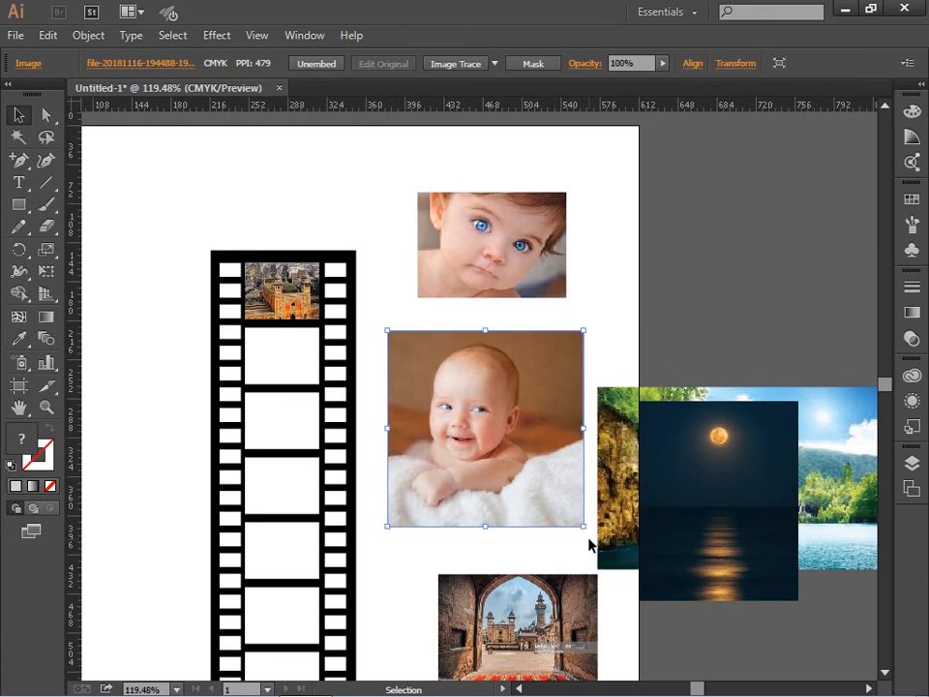
left_click_drag(583, 525, 500, 441)
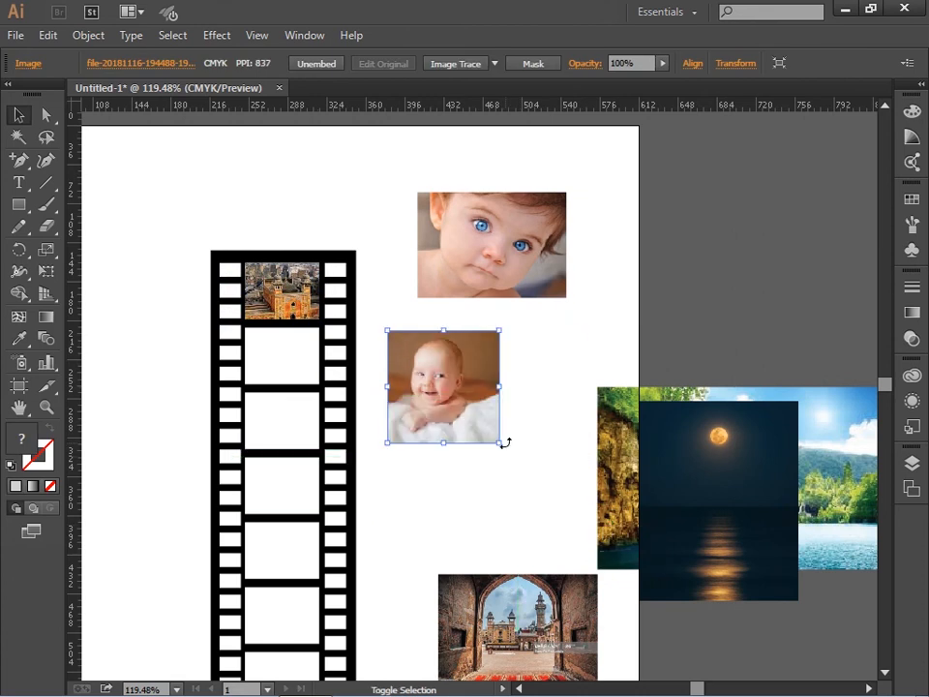
left_click_drag(431, 423, 332, 414)
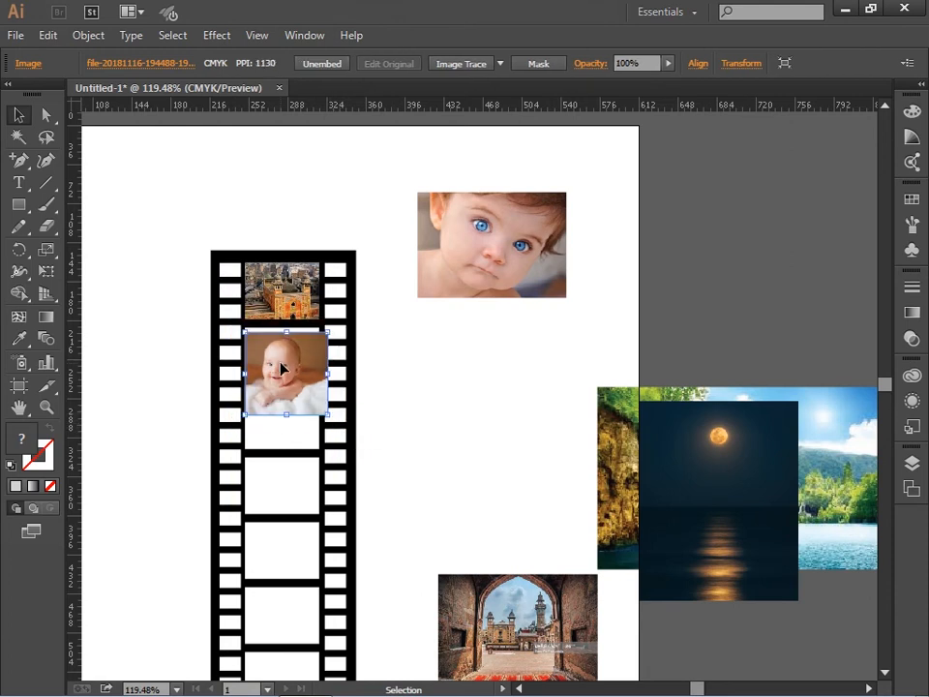
left_click_drag(281, 367, 276, 358)
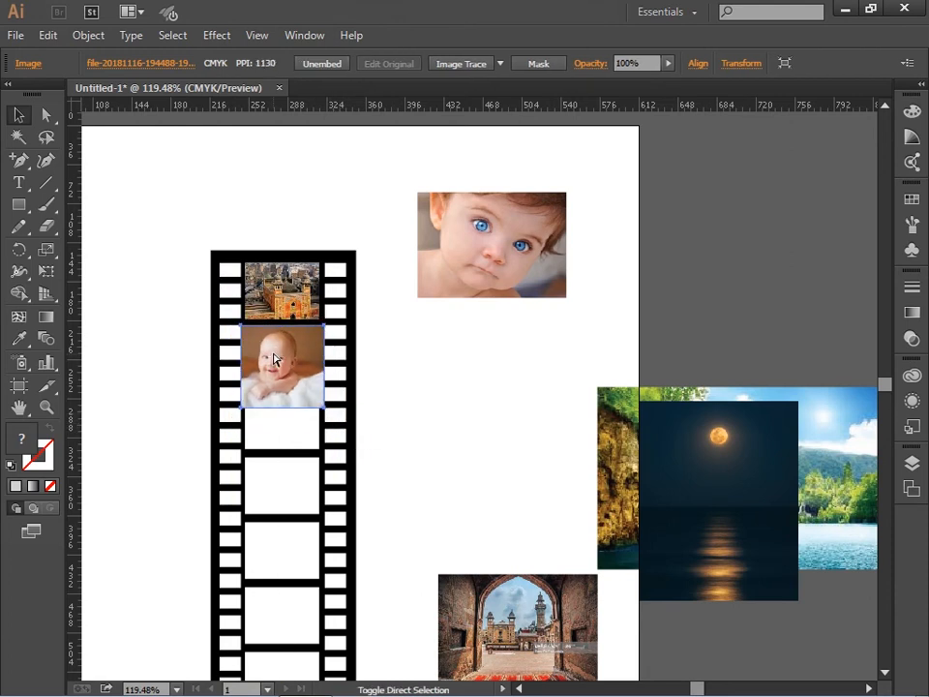
Step: Send the smiling baby photo to the back and clip it with the second frame using a clipping mask
key("ctrl+shift+bracketleft")
left_click(277, 358, "shift")
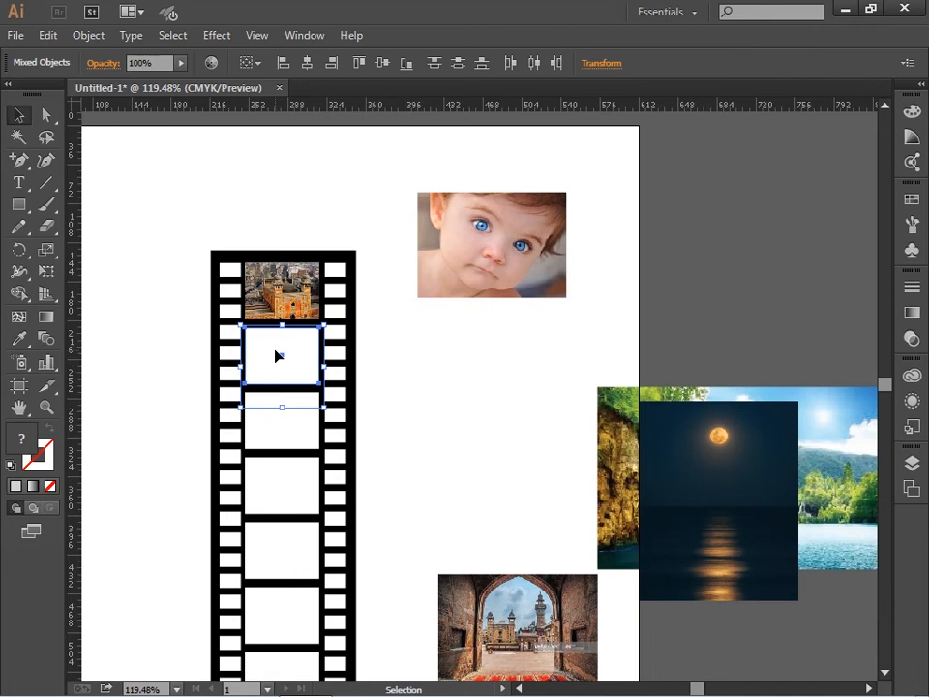
right_click(276, 356)
left_click(347, 457)
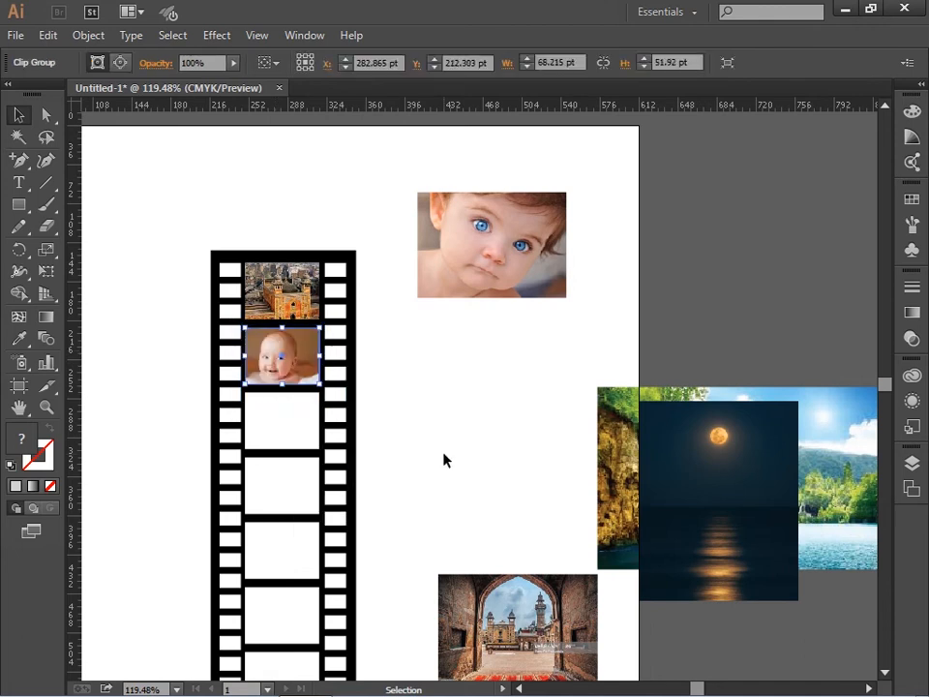
left_click(447, 457)
Step: Scale down the archway mosque photo over the third frame and clip it into that frame from behind with a clipping mask
left_click_drag(499, 275, 240, 441)
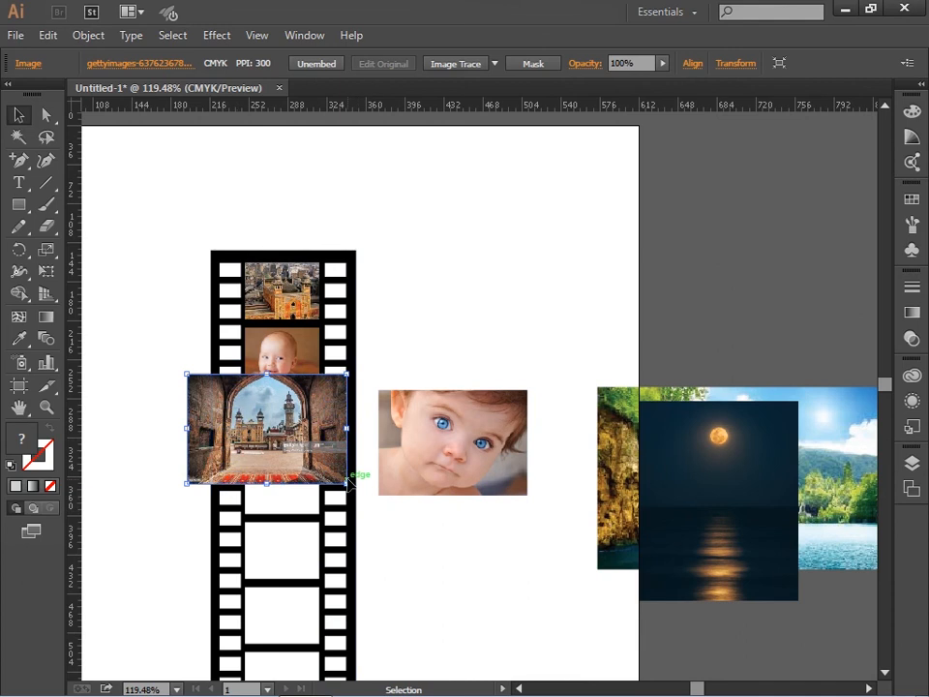
mouse_move(346, 482)
left_mouse_down()
mouse_move(325, 468)
mouse_move(340, 471)
left_mouse_up()
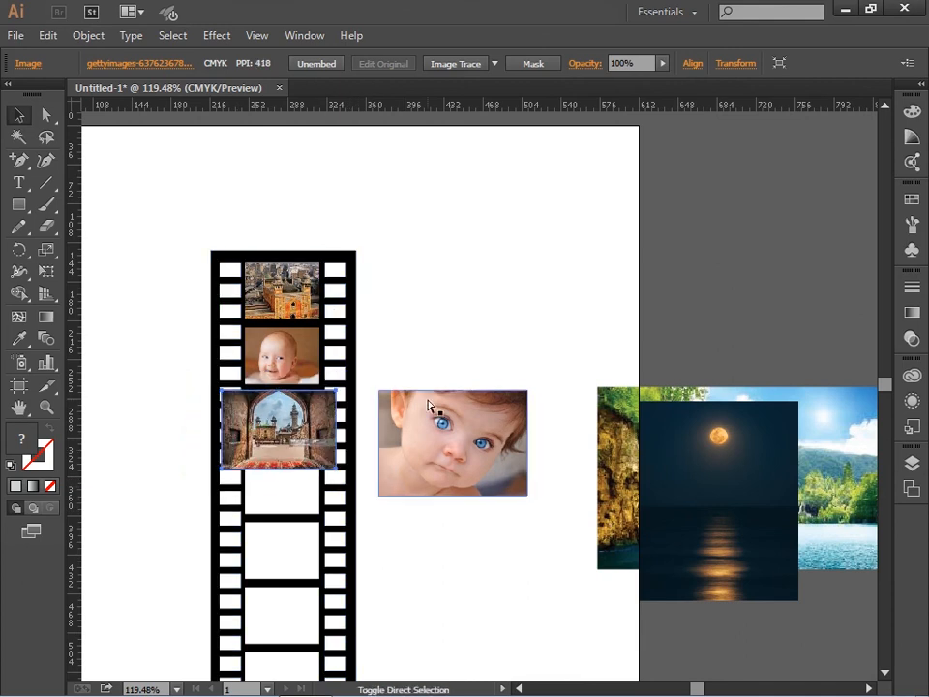
key("ctrl+shift+bracketleft")
left_click(277, 419, "shift")
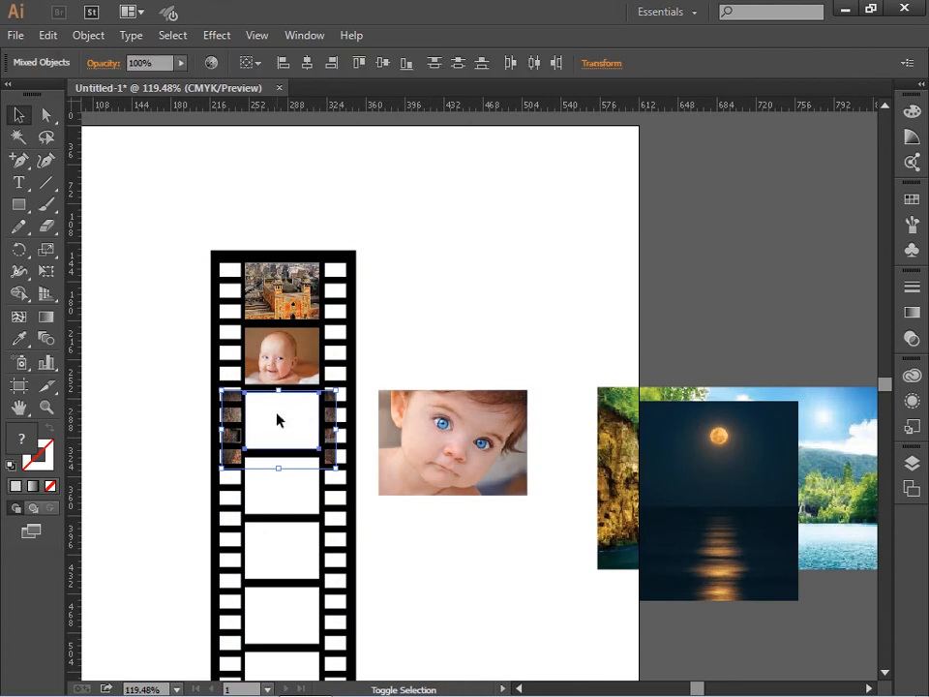
right_click(277, 422)
left_click(376, 526)
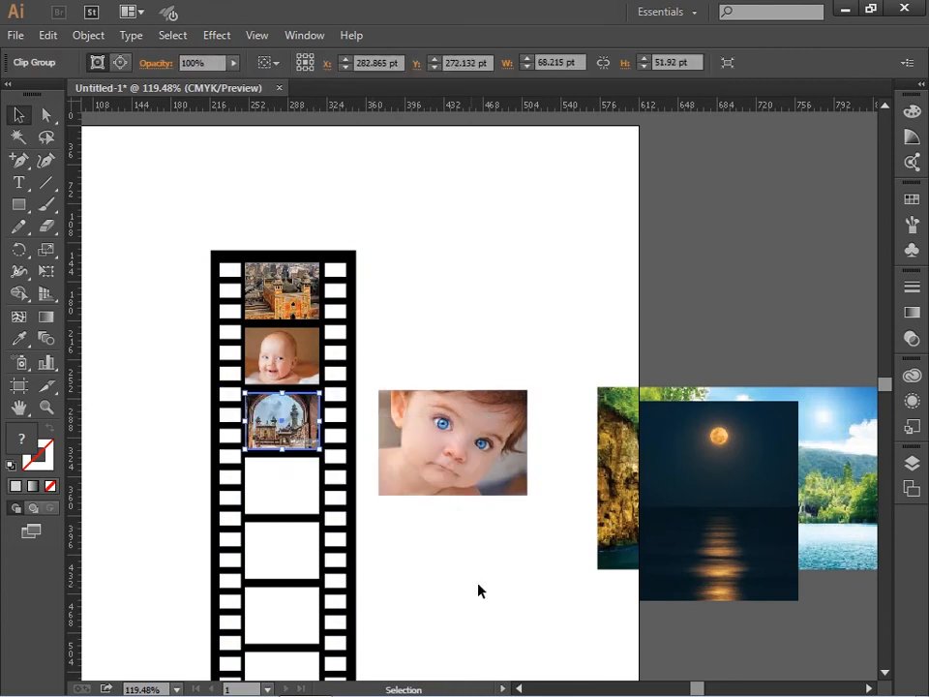
left_click(479, 591)
Step: Scale down the blue-eyed baby photo over the fourth frame and clip it into that frame from behind with a clipping mask
left_click_drag(463, 479, 305, 536)
left_click_drag(369, 553, 356, 542)
key("ctrl+shift+bracketleft")
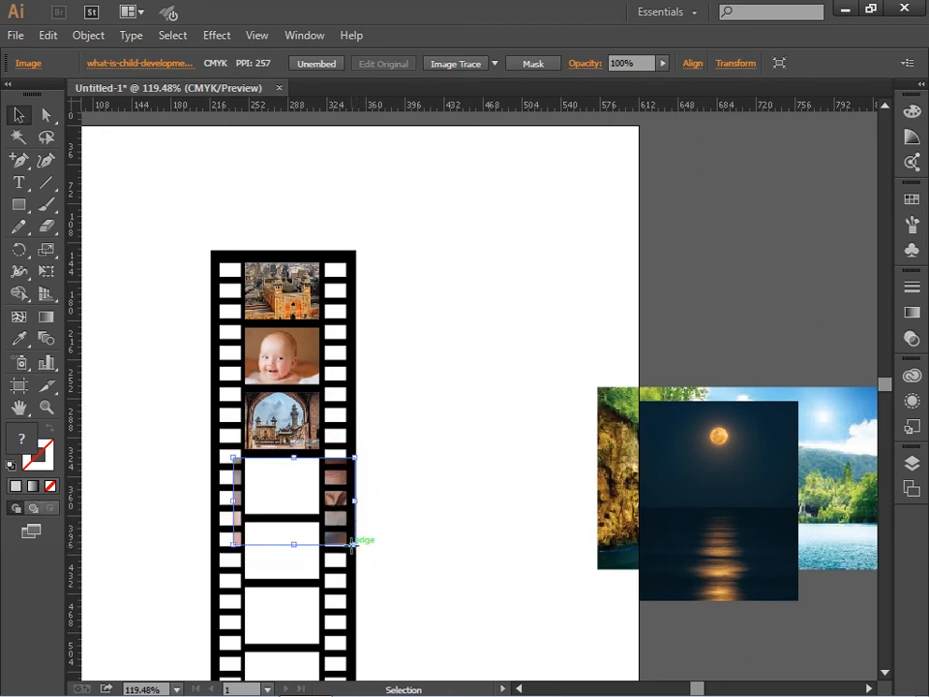
left_click_drag(354, 545, 329, 525)
left_click(288, 502, "shift")
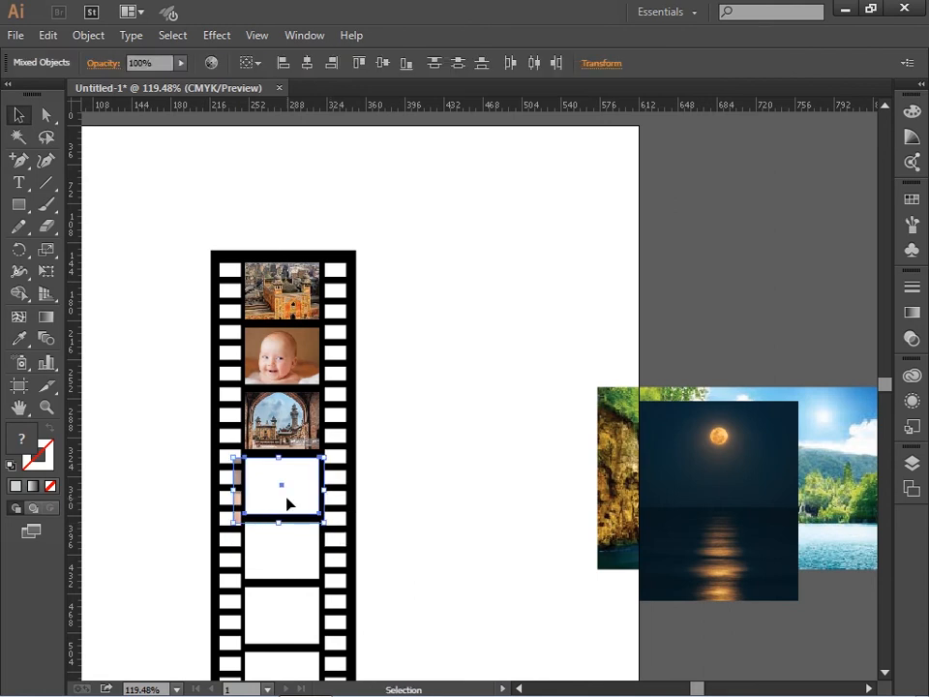
right_click(288, 504)
left_click(394, 605)
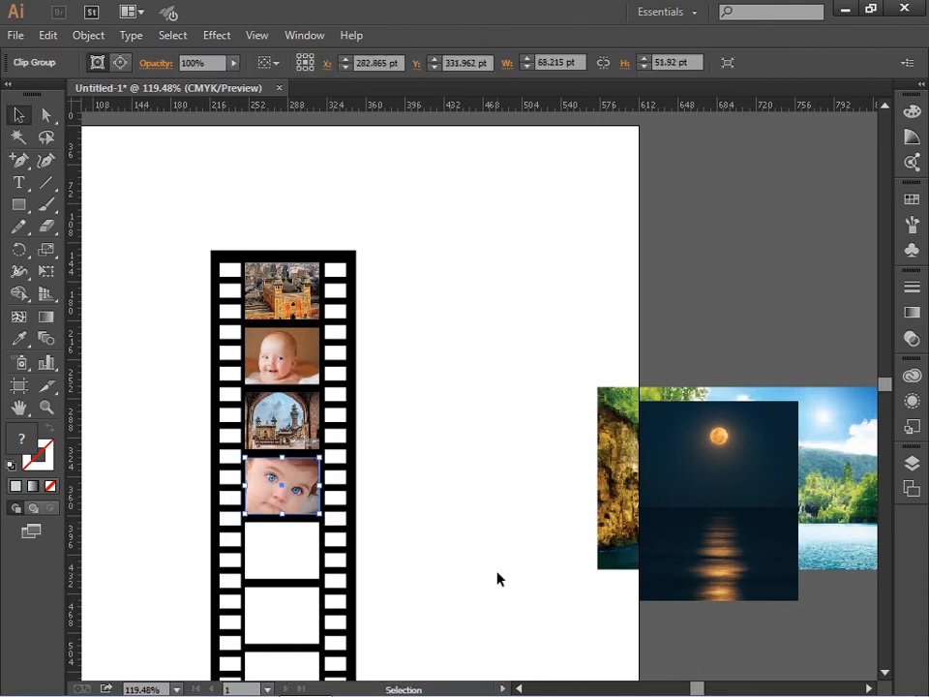
left_click(460, 591)
Step: Scale down the moonlit sea photo and position it so the moon lies over the film strip's fifth frame
left_click_drag(435, 564, 392, 426)
left_click_drag(643, 335, 396, 442)
left_click_drag(507, 562, 475, 527)
left_click_drag(429, 497, 240, 444)
Step: Send the moonlit sea photo to the back and clip it with the fifth frame using a clipping mask
key("ctrl")
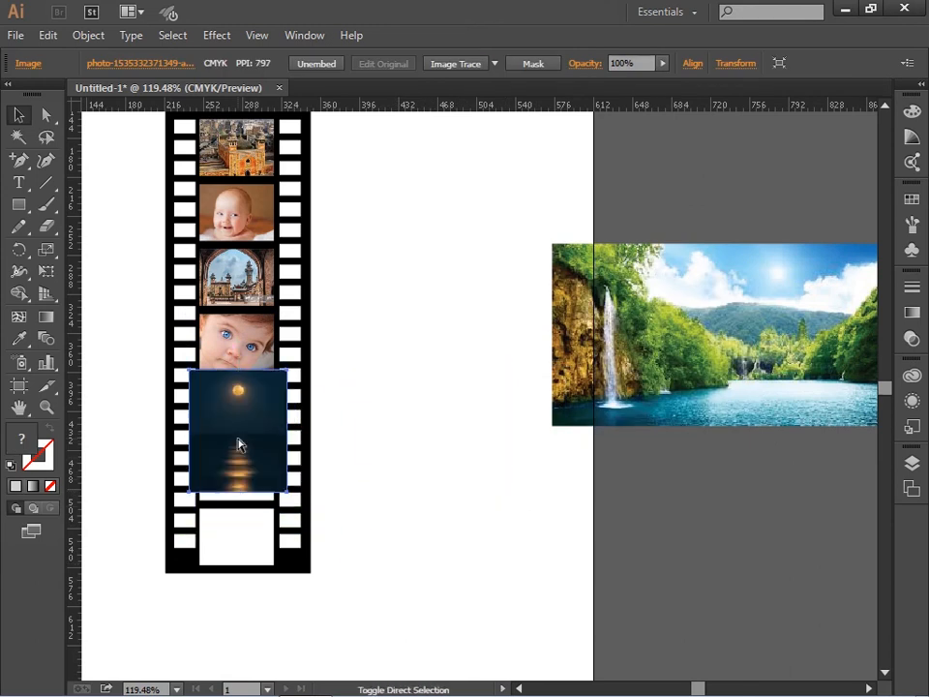
key("ctrl+bracketleft")
left_click(246, 431, "shift")
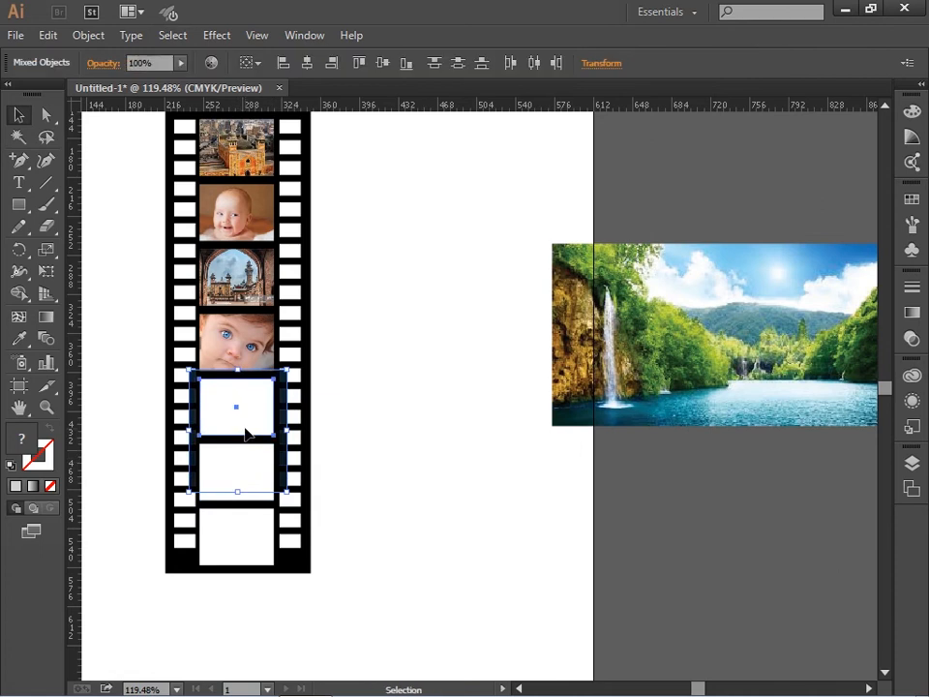
right_click(245, 432)
left_click(251, 535)
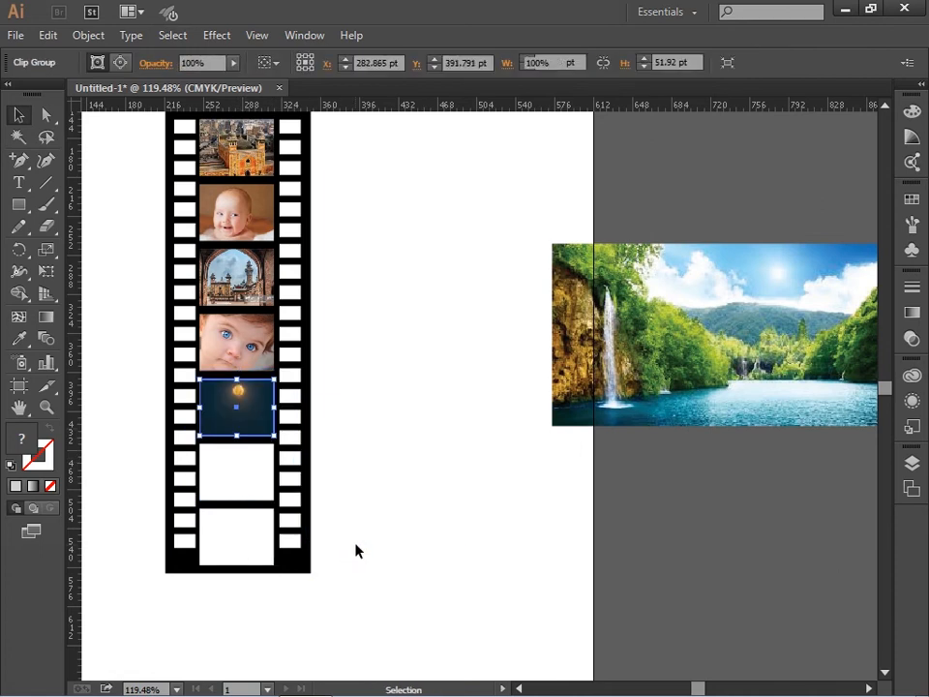
left_click(355, 550)
Step: Scale down the waterfall photo over the sixth frame and clip it into that frame from behind with a clipping mask
left_click_drag(655, 411, 257, 638)
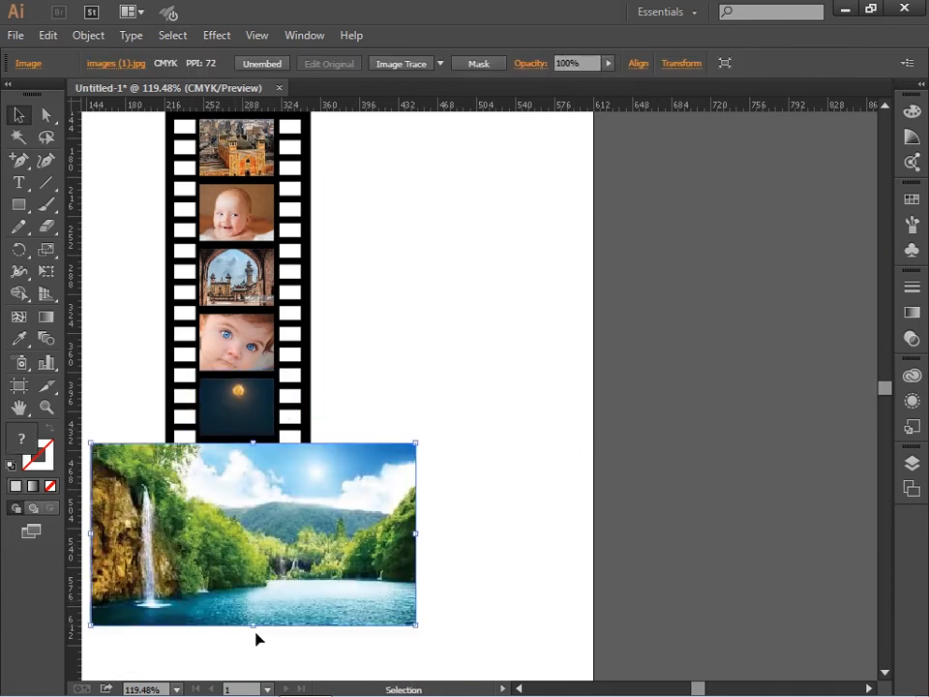
left_click_drag(416, 624, 341, 582)
left_click_drag(257, 559, 251, 512)
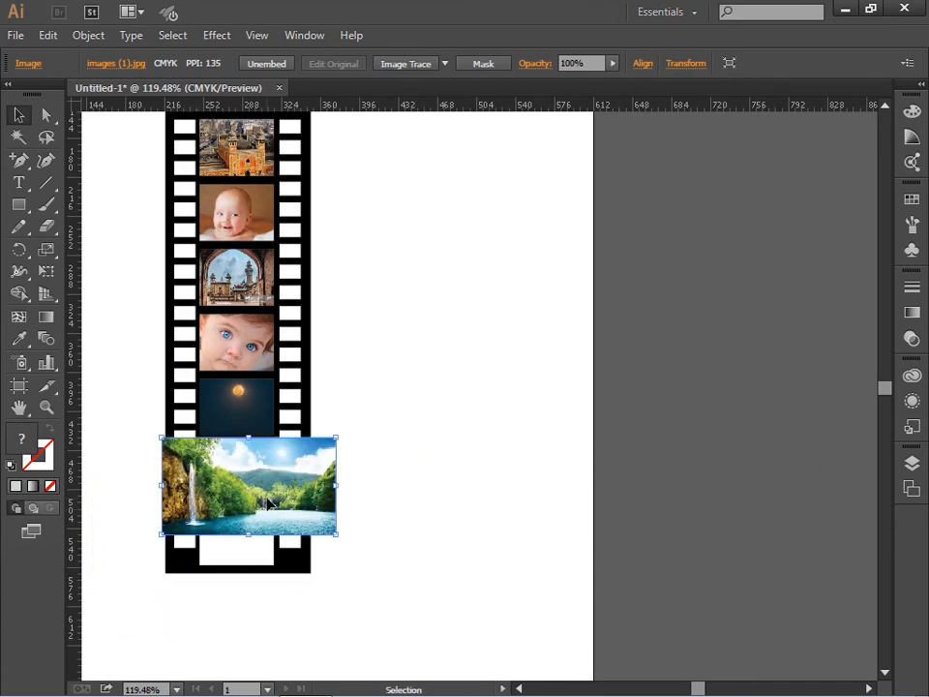
key("ctrl+shift+bracketleft")
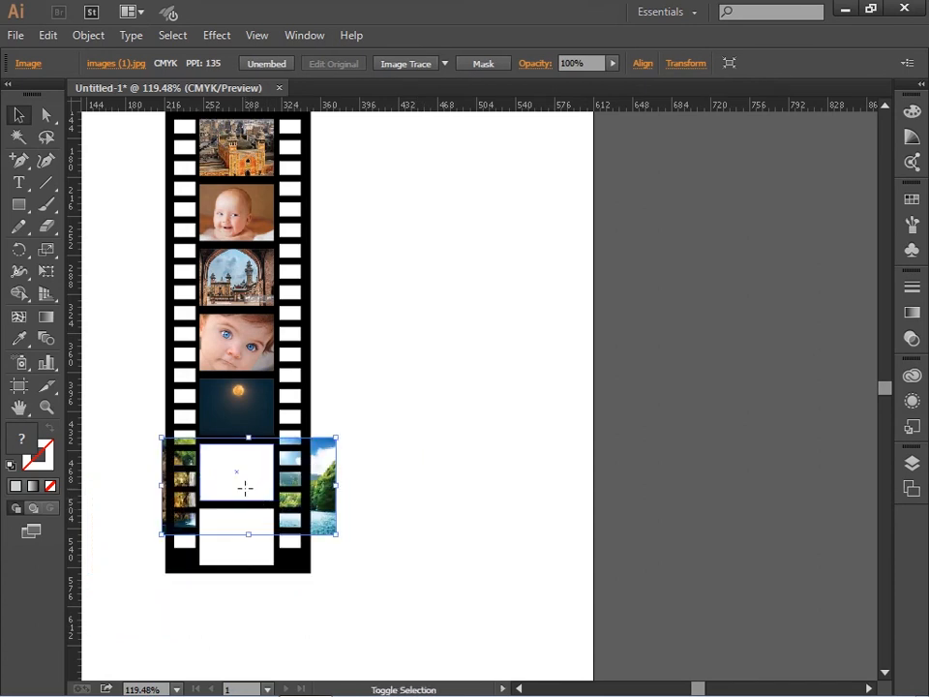
left_click(247, 488, "shift")
right_click(245, 489)
left_click(305, 600)
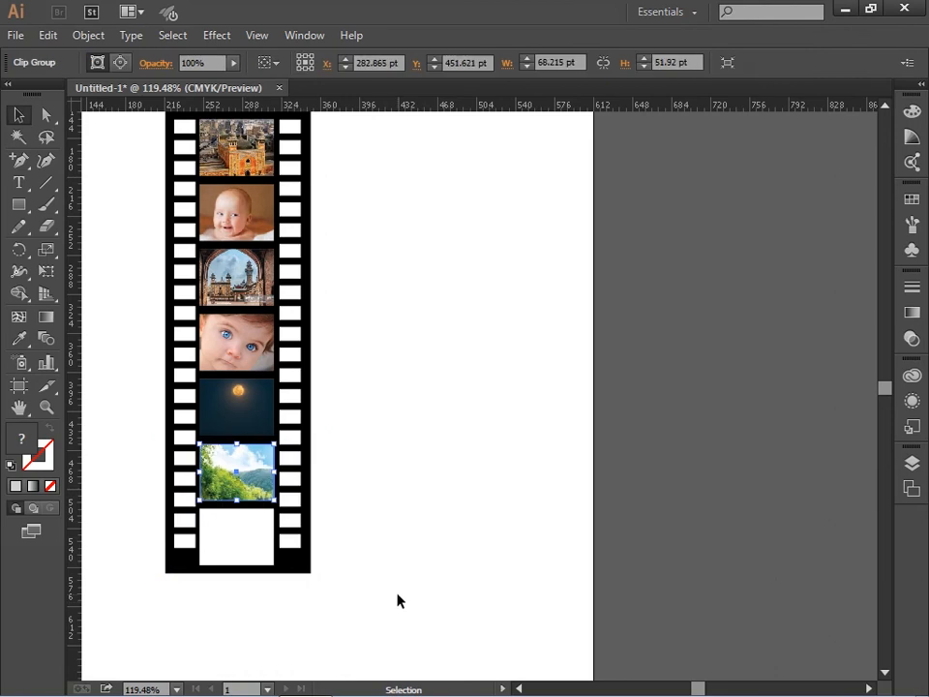
left_click(398, 600)
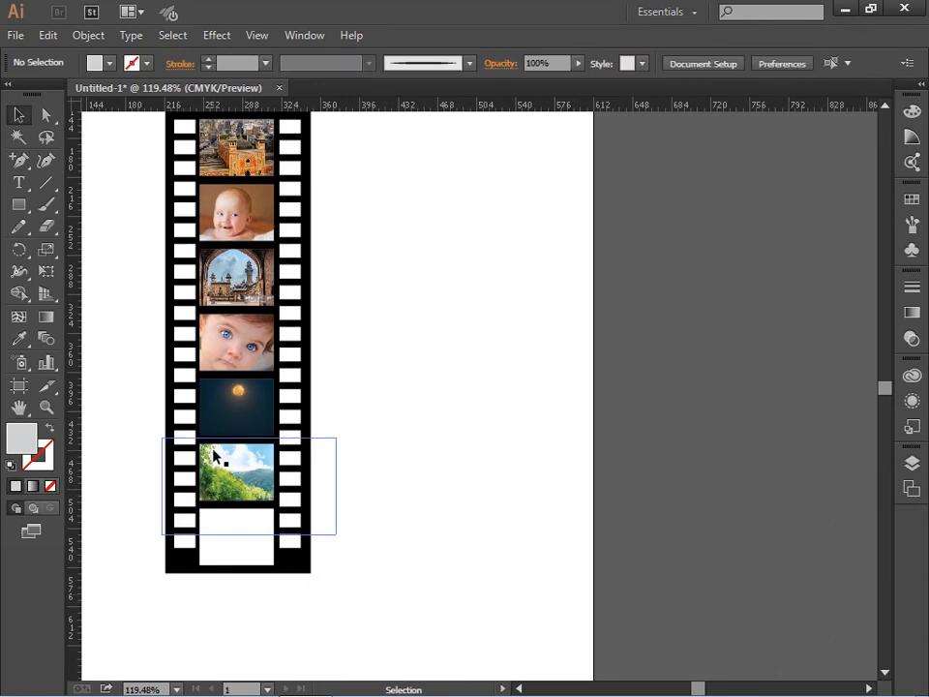
Step: Delete the empty white bottom frame and put a duplicate of the clipped waterfall picture in its place
left_click(255, 484)
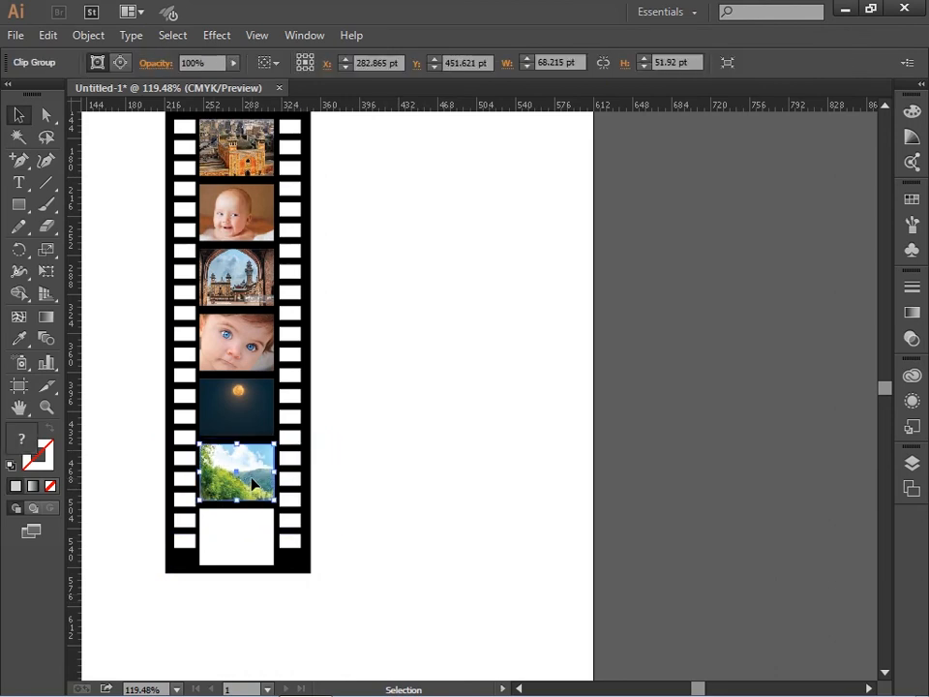
left_click(254, 561)
key("Delete")
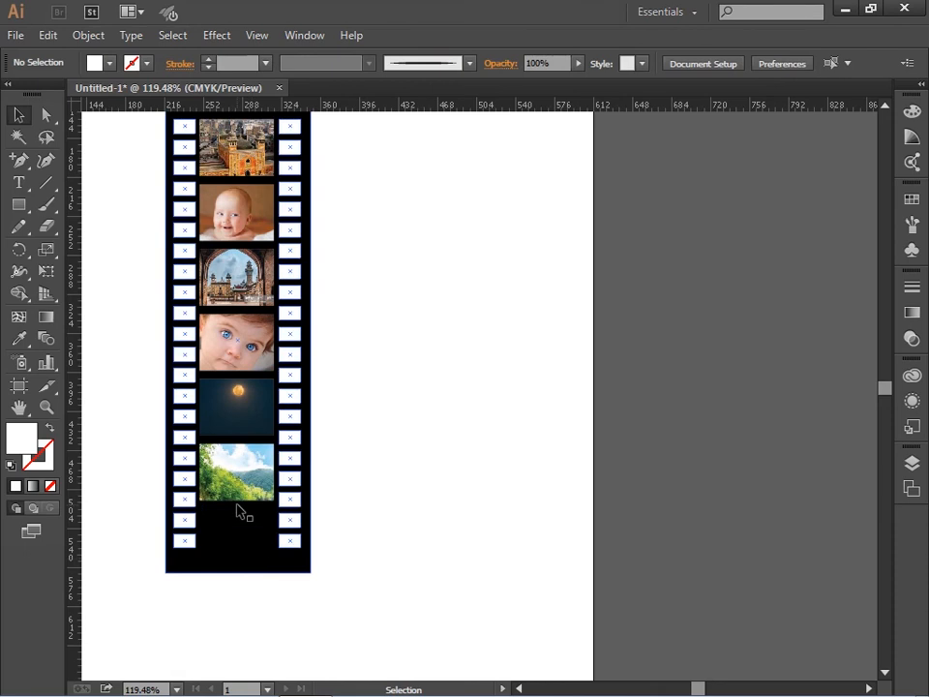
left_click(236, 498)
left_click_drag(236, 497, 257, 545)
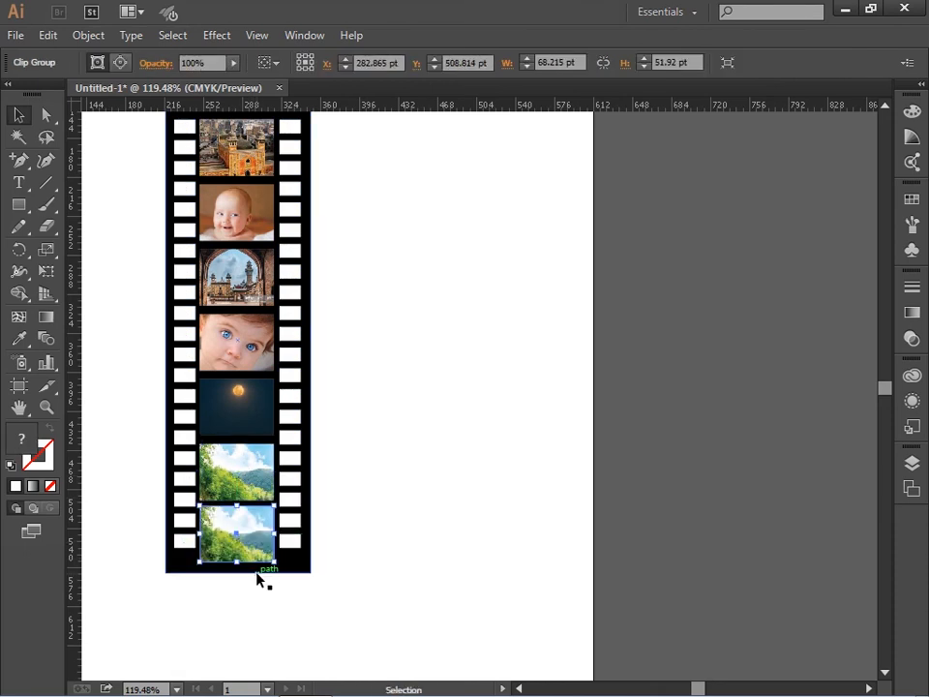
left_click(417, 536)
Step: Group all parts of the finished film strip into one object and select it
left_click(331, 395, "ctrl+alt")
left_click(331, 395, "ctrl+alt")
left_click_drag(463, 205, 629, 605)
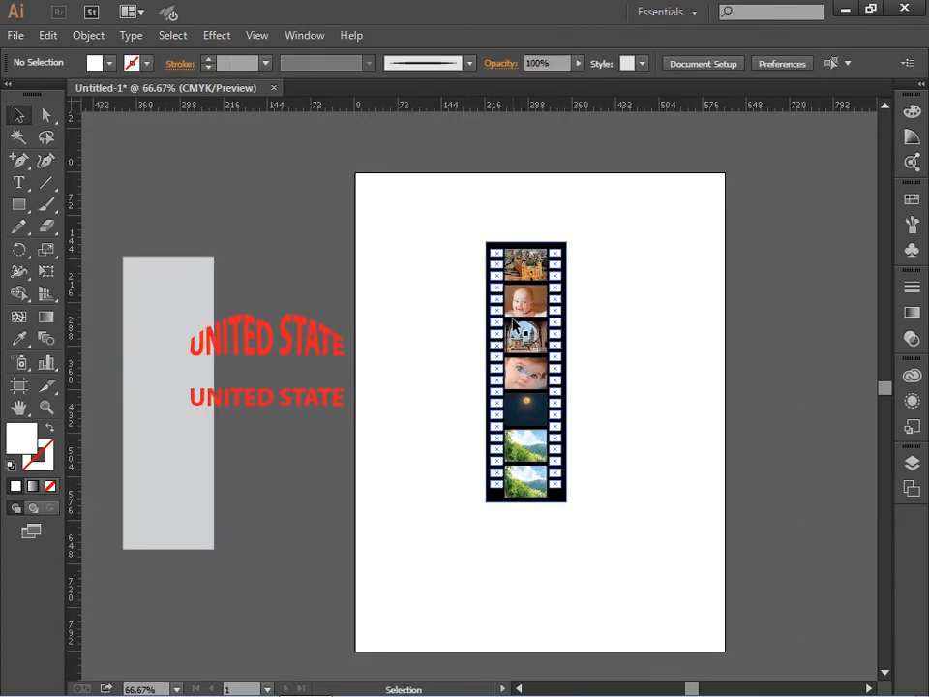
left_click(88, 36)
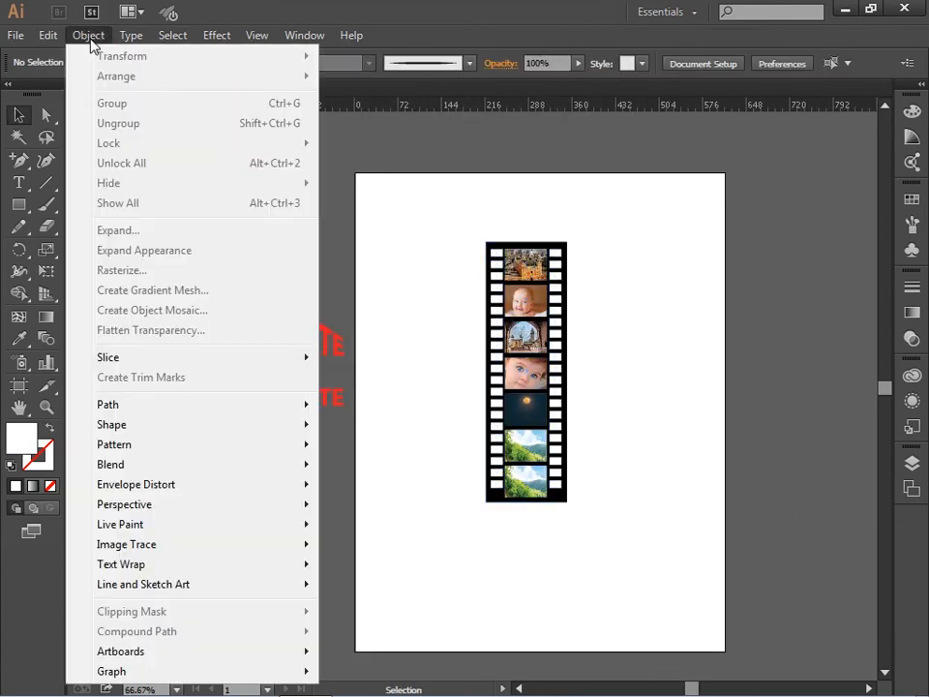
mouse_move(143, 486)
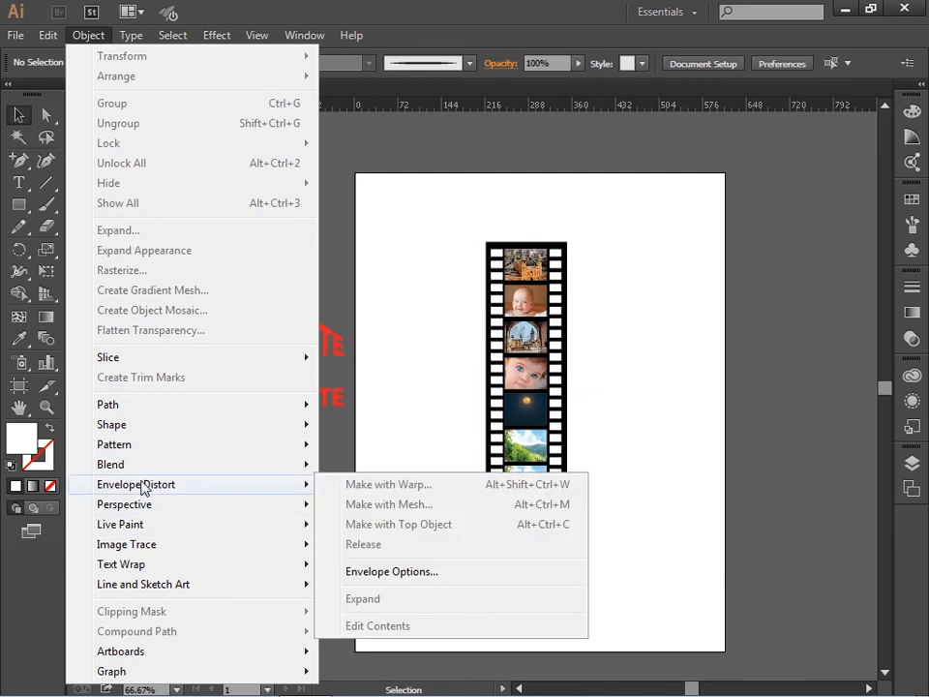
left_click(561, 362)
left_click(560, 363)
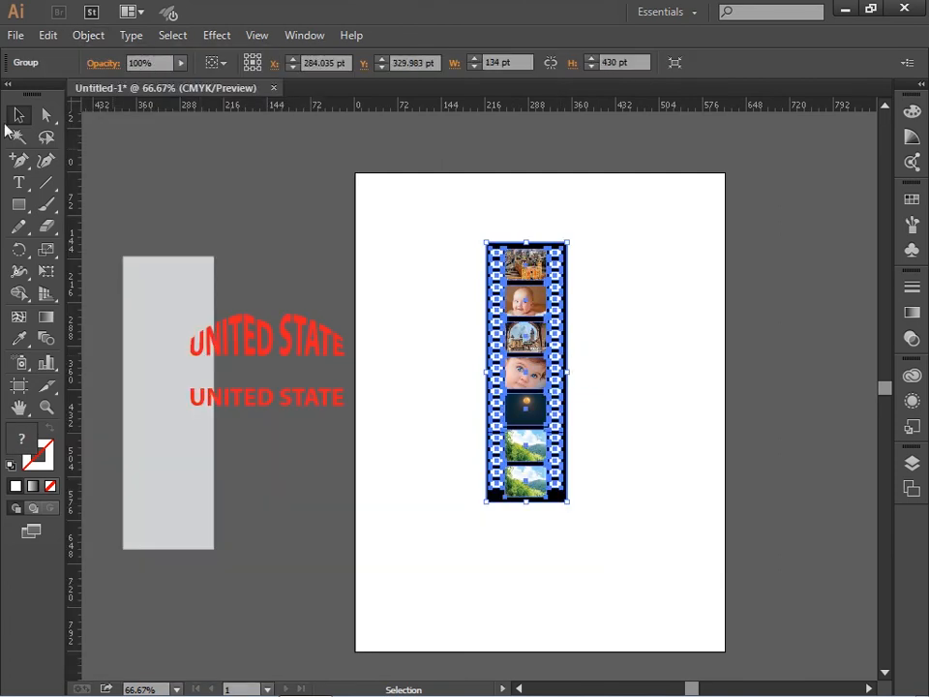
Step: Make an envelope warp on the film strip with horizontal Arc style, 25% bend, 24% horizontal distortion and -8% vertical distortion
left_click(88, 35)
mouse_move(196, 490)
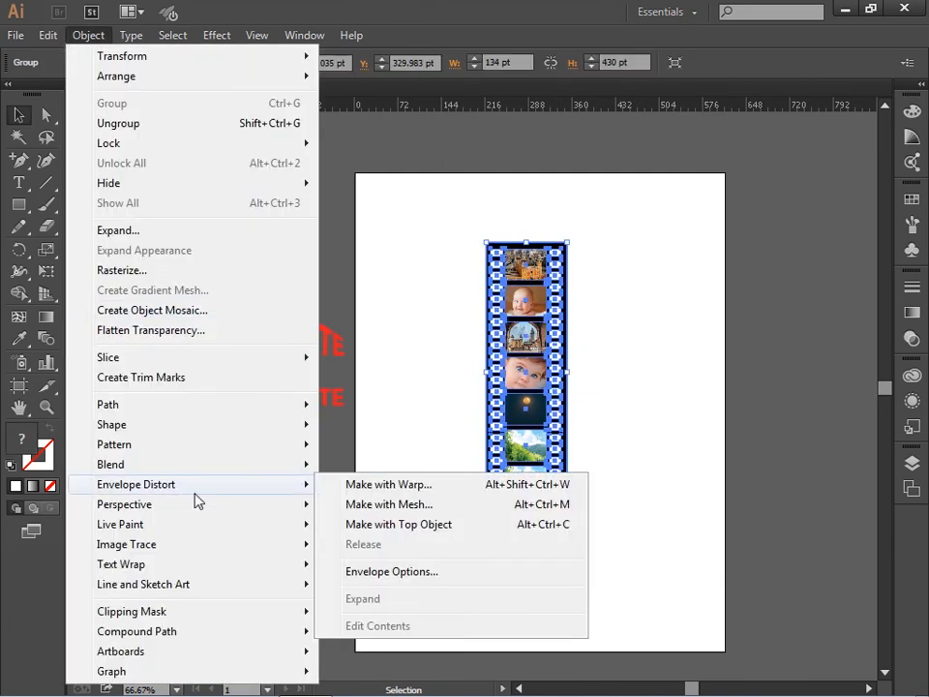
left_click(432, 485)
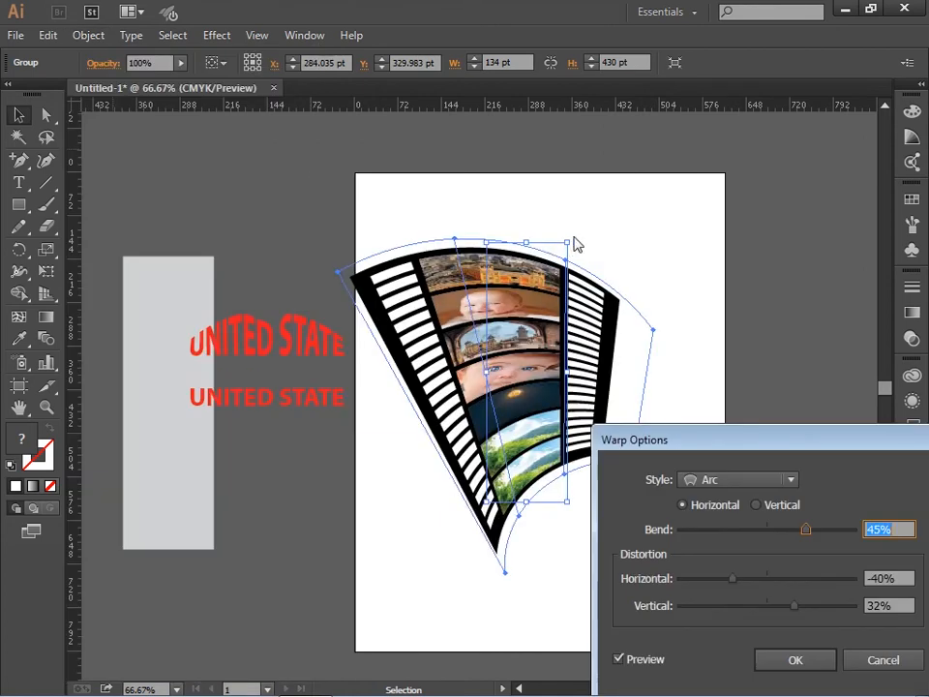
left_click_drag(720, 439, 130, 218)
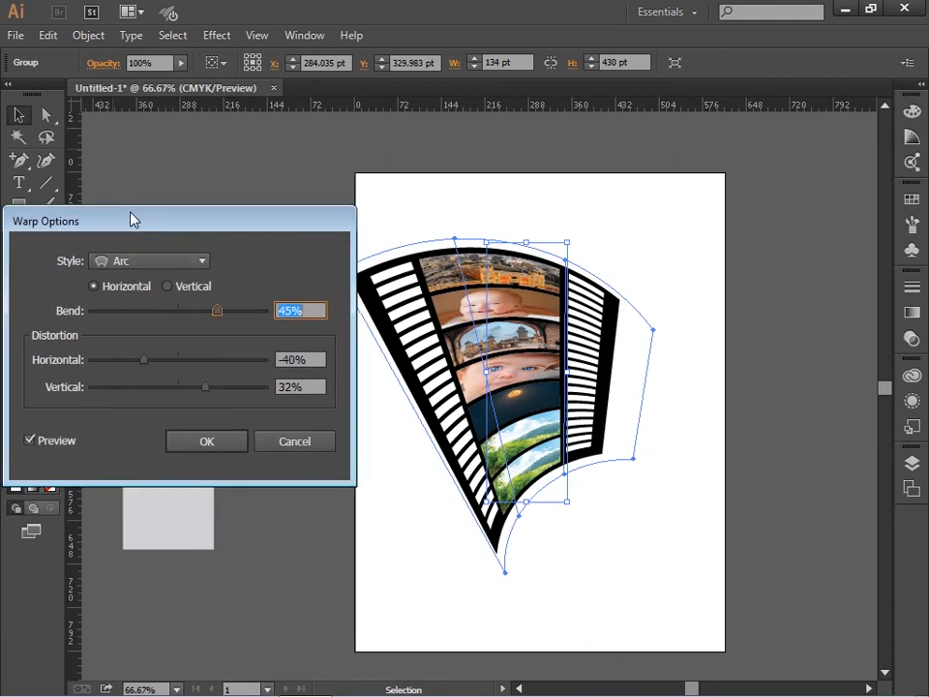
left_click_drag(148, 368, 177, 396)
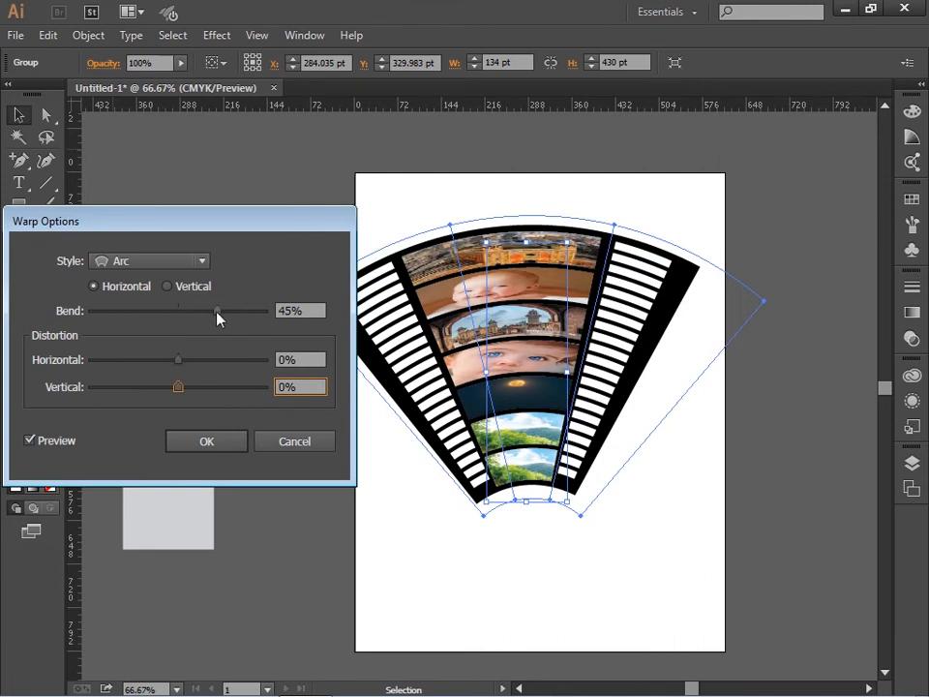
left_click_drag(219, 312, 148, 323)
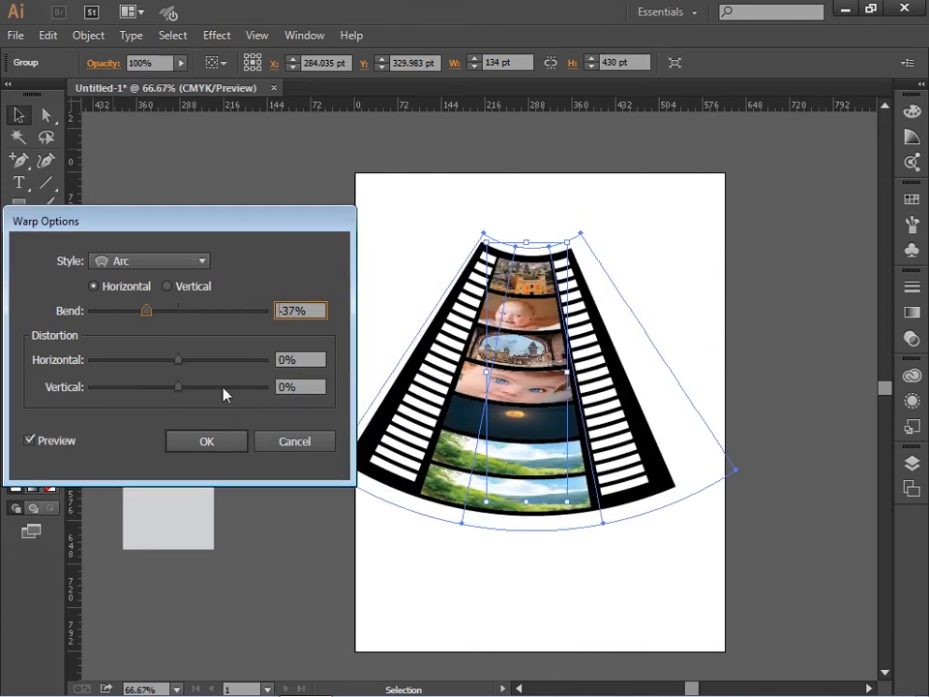
left_click_drag(143, 314, 197, 319)
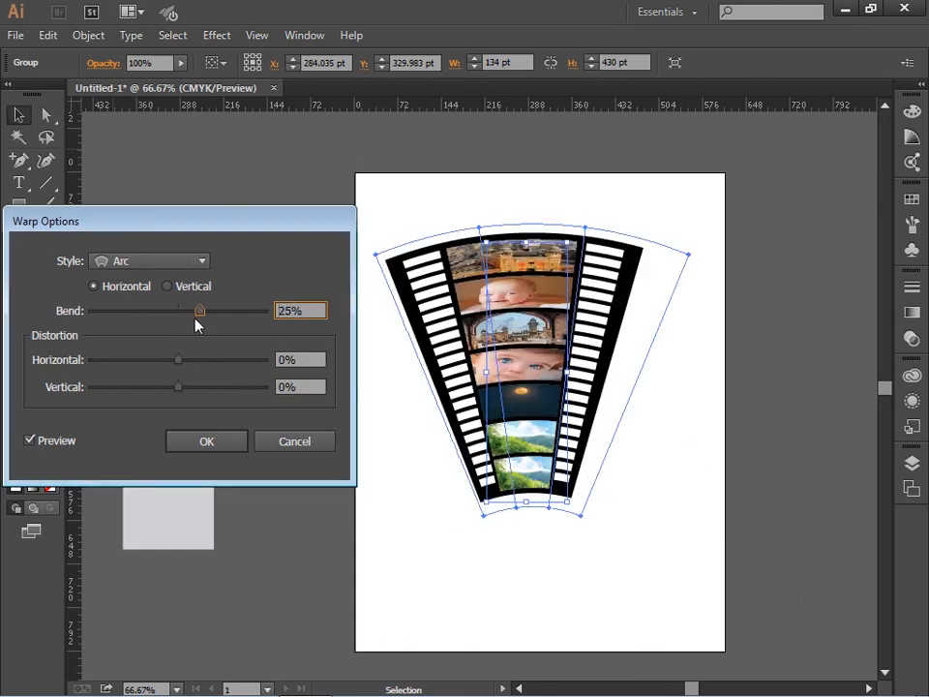
left_click_drag(180, 361, 200, 360)
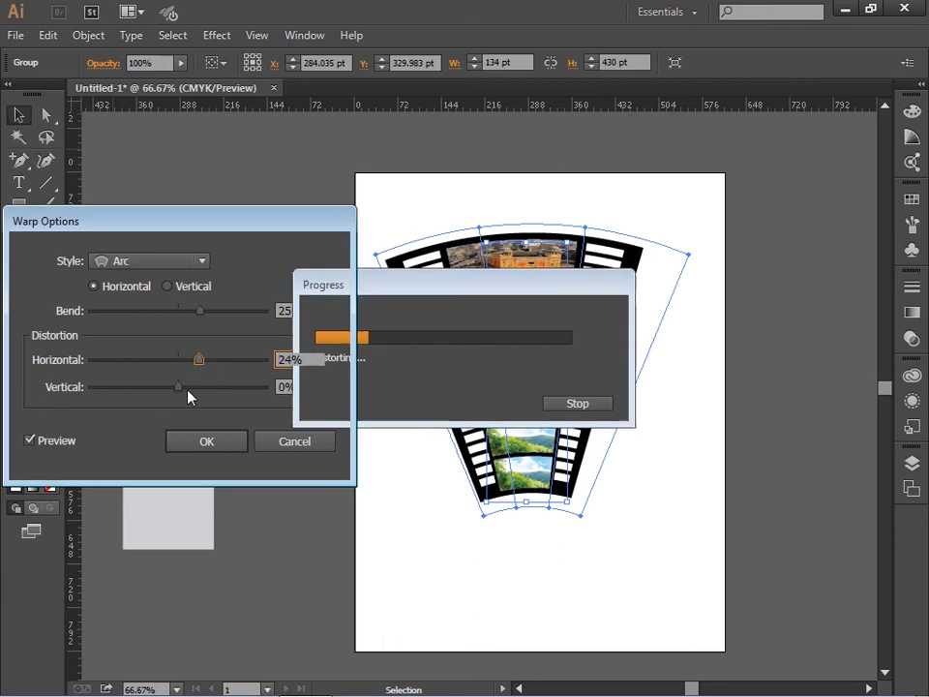
left_click_drag(177, 387, 170, 388)
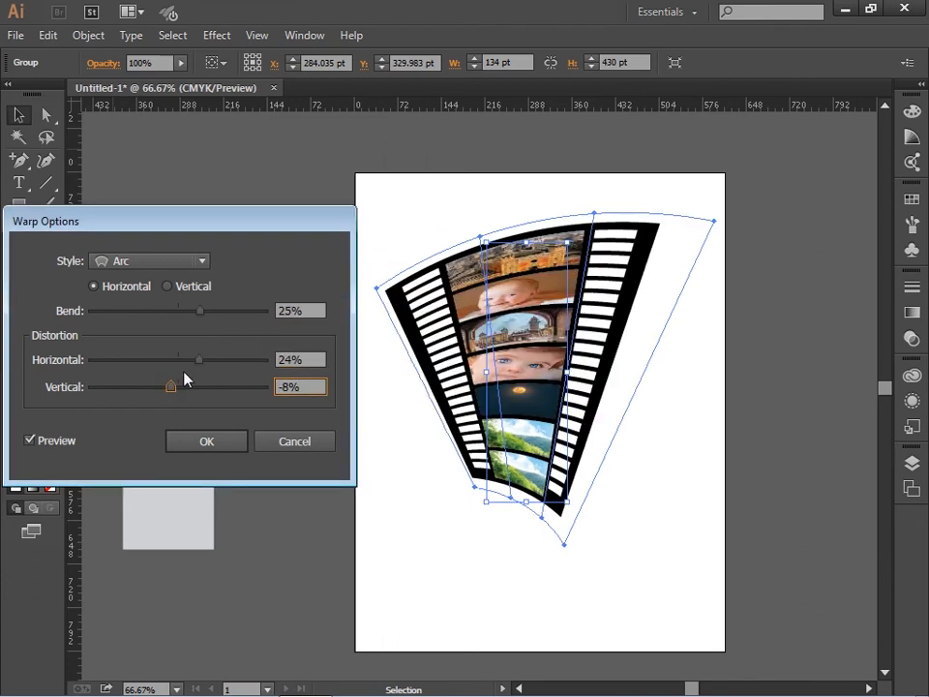
left_click(194, 441)
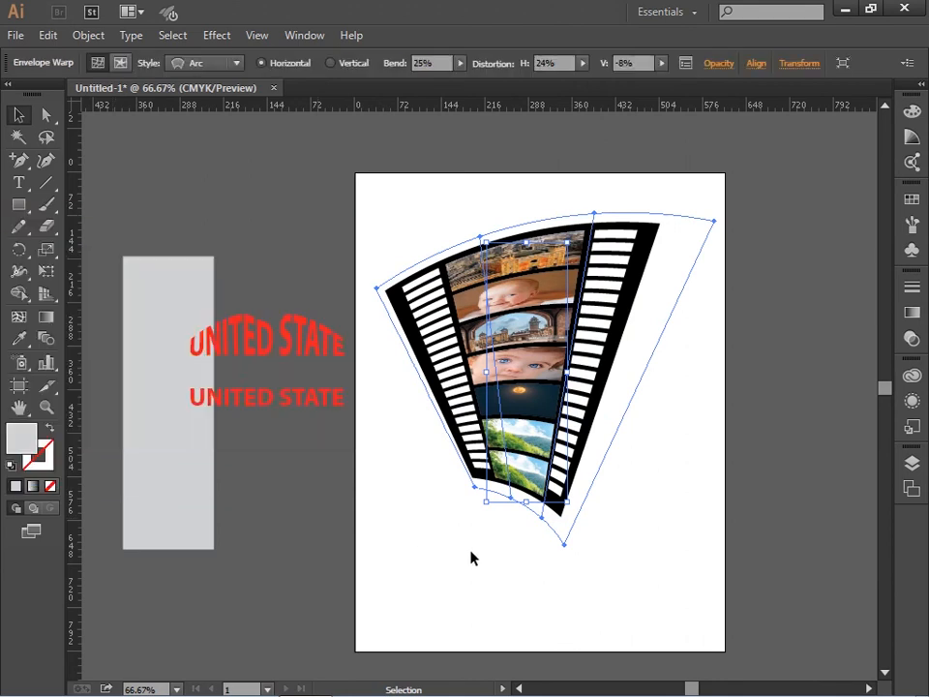
Step: Duplicate the warped film strip beside the artboard's right edge and reselect the original strip
left_click(472, 558)
left_click(478, 450)
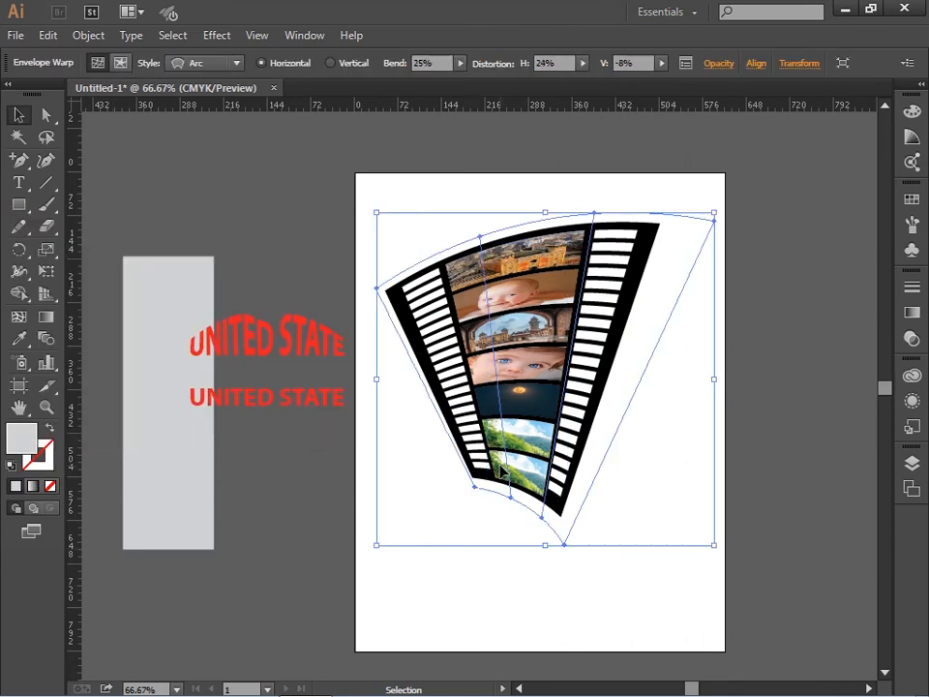
left_click_drag(477, 450, 776, 489)
left_click(526, 460)
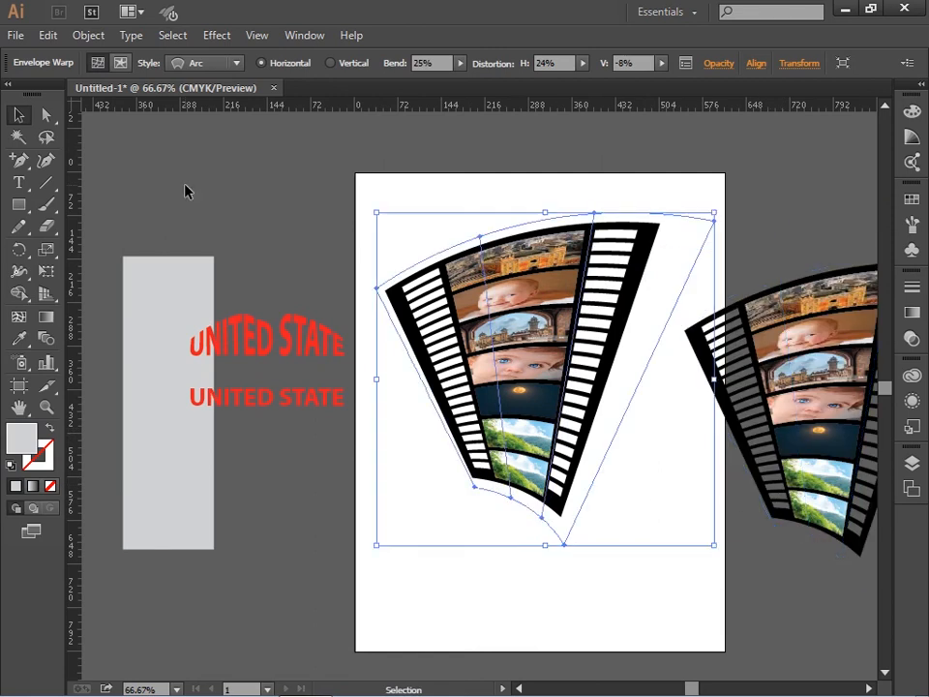
Step: Reset the original strip's envelope warp to a vertical Arc with 30% bend, 36% horizontal and -18% vertical distortion
left_click(83, 37)
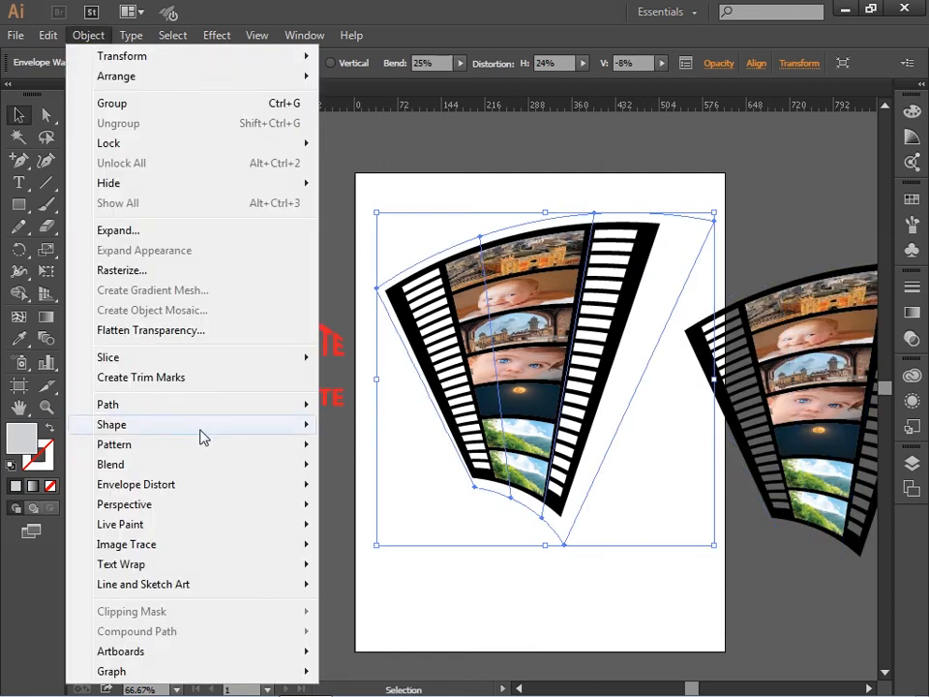
mouse_move(140, 492)
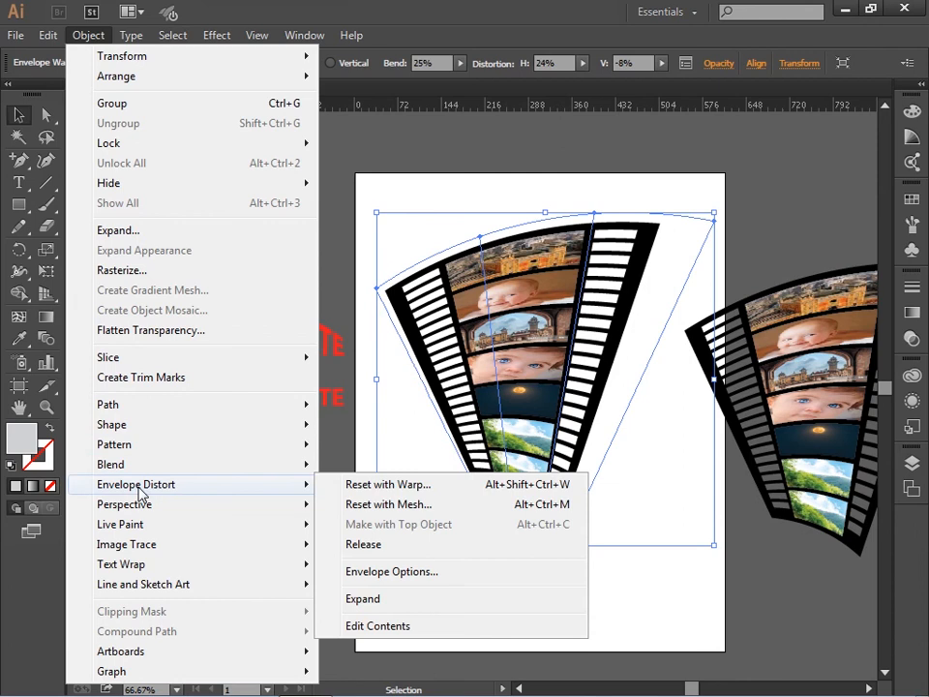
left_click(419, 487)
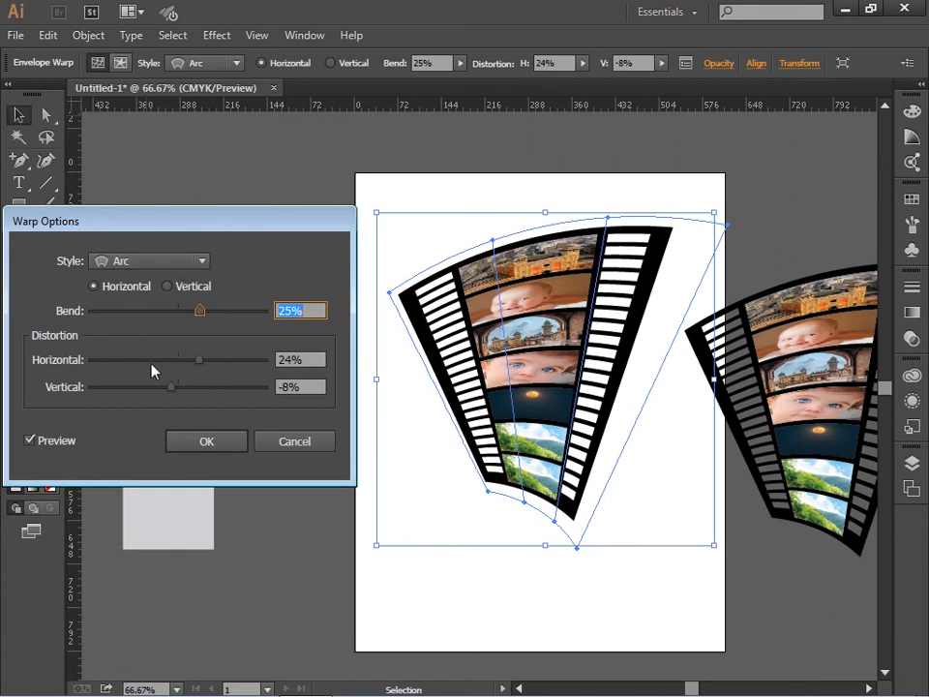
left_click(168, 286)
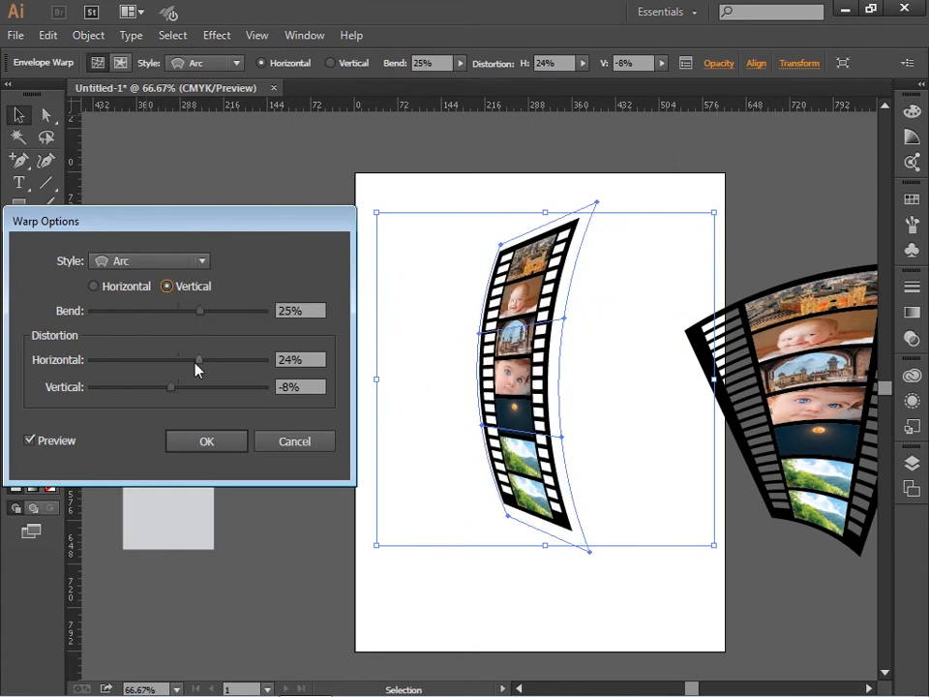
left_click_drag(197, 364, 187, 390)
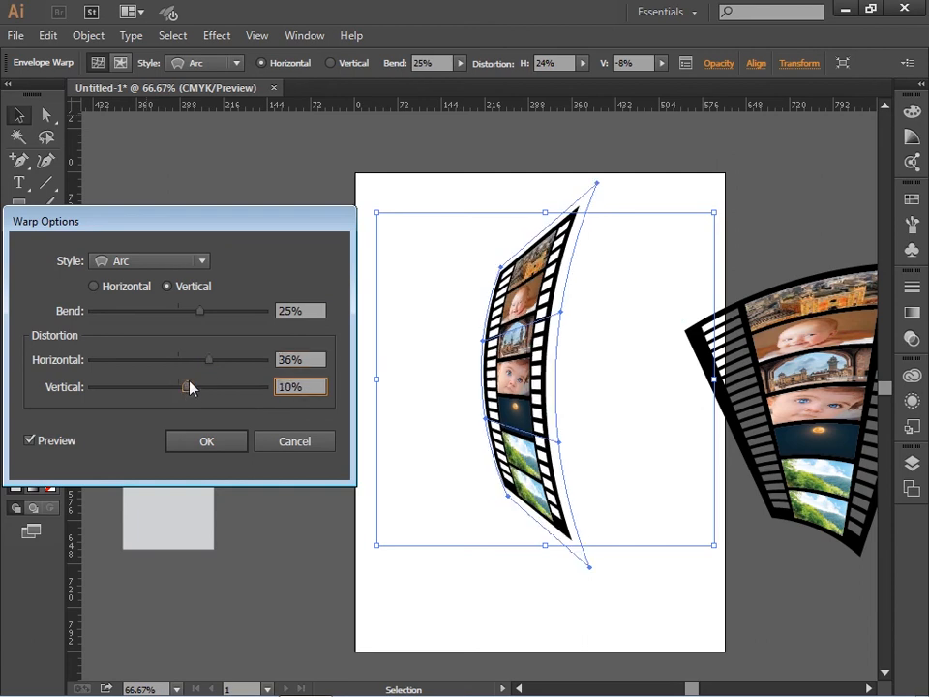
left_click_drag(195, 308, 162, 310)
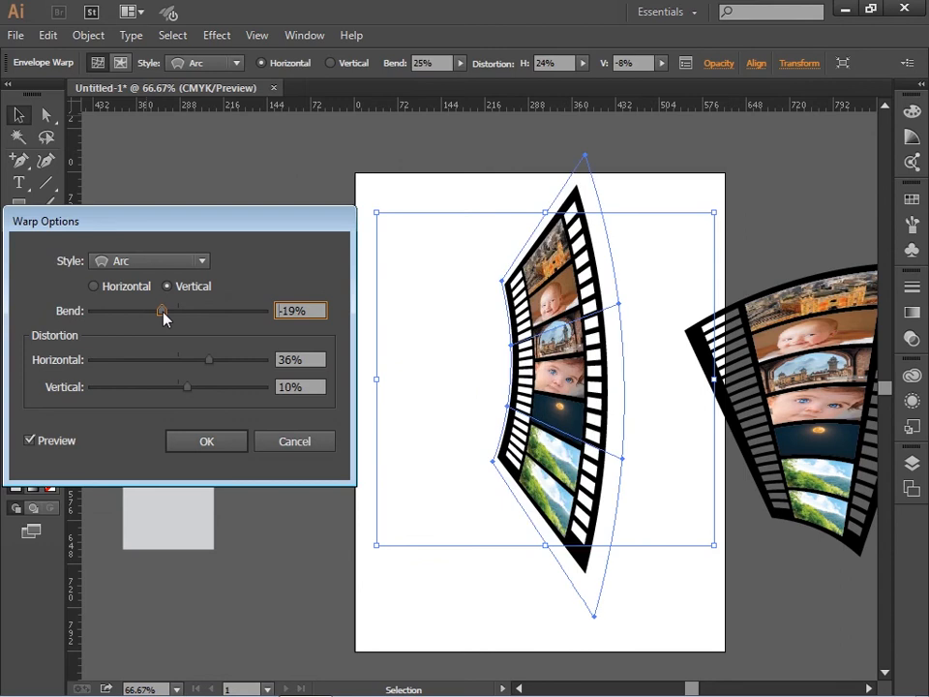
left_click_drag(157, 313, 209, 312)
left_click_drag(187, 388, 162, 388)
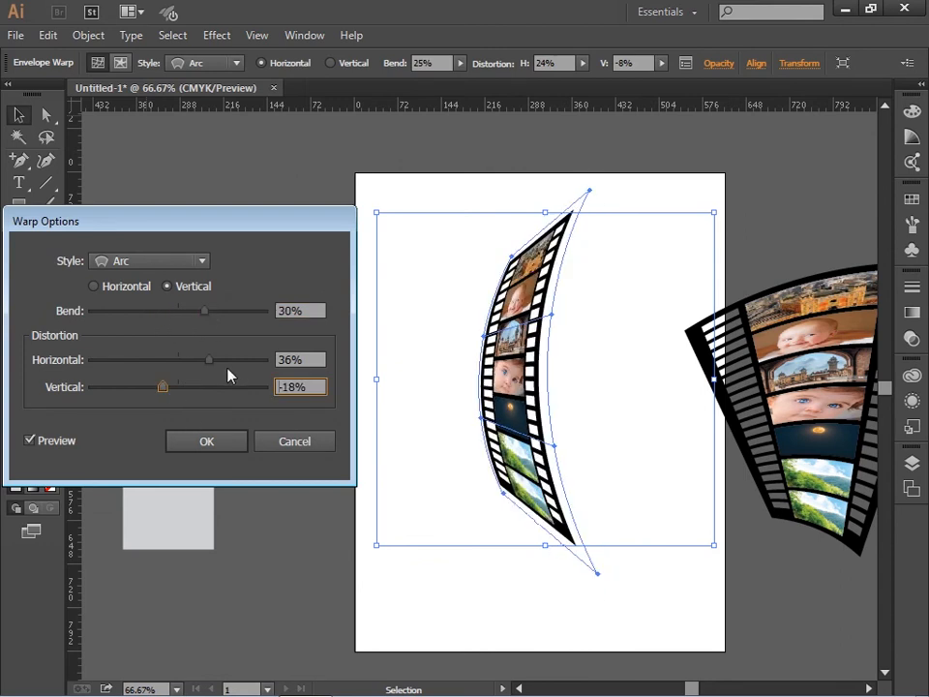
Step: Try the Arc warp in horizontal orientation with 22% horizontal and -37% vertical distortion
left_click(118, 290)
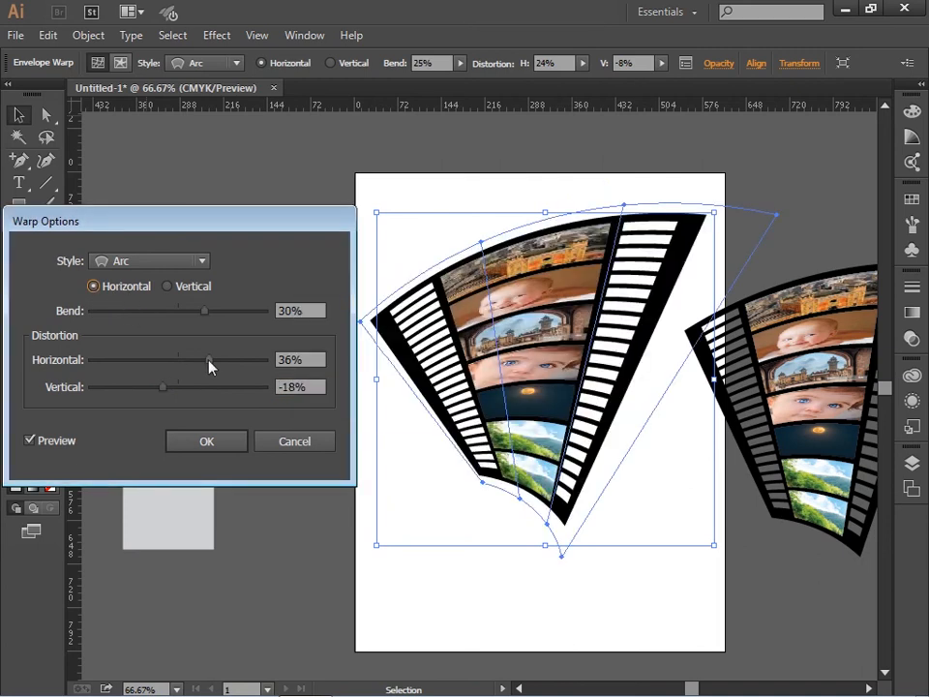
left_click_drag(210, 366, 198, 363)
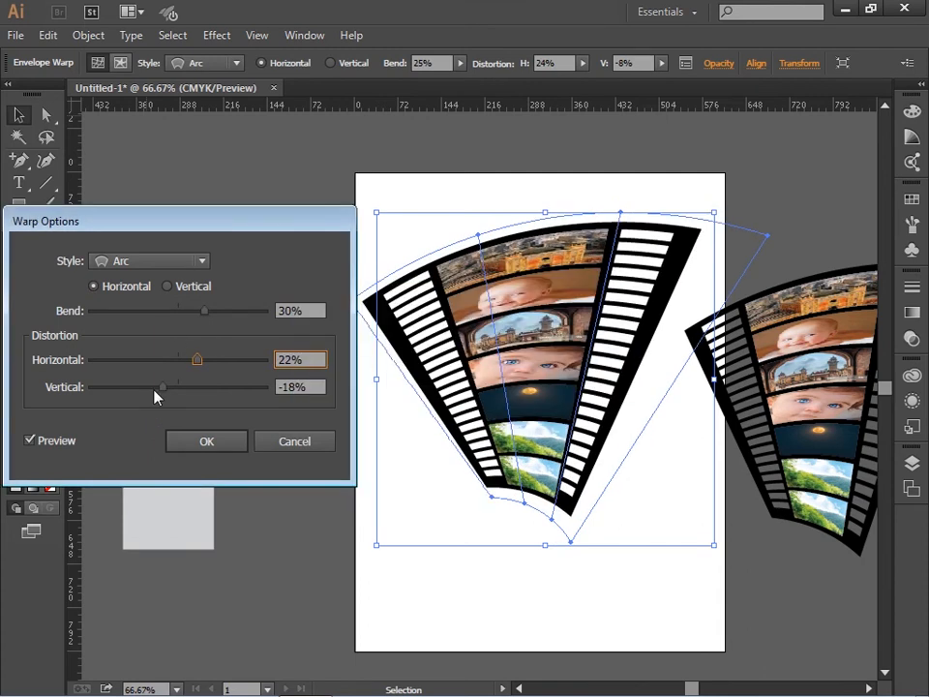
left_click_drag(161, 389, 145, 395)
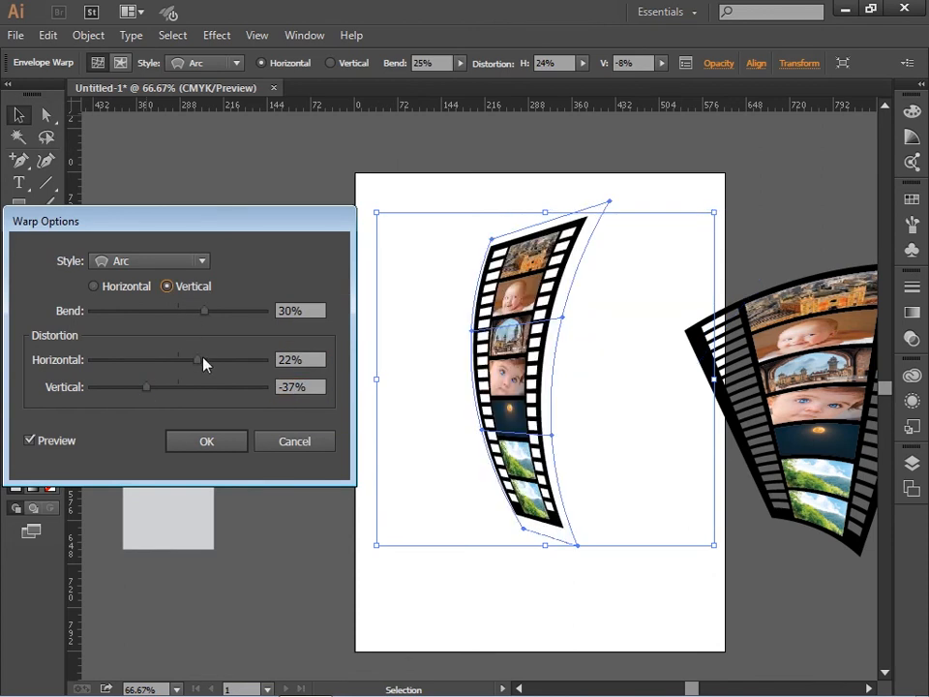
Step: Adjust the vertical Arc warp to -17% bend, 19% horizontal distortion and 18% vertical distortion
left_click_drag(195, 365, 217, 365)
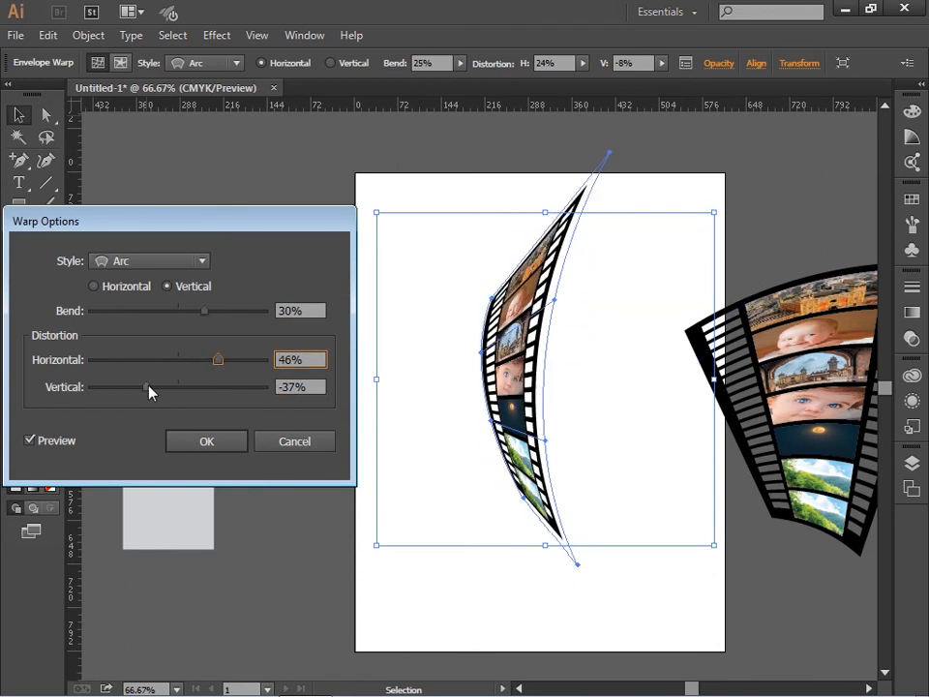
left_click_drag(148, 387, 161, 363)
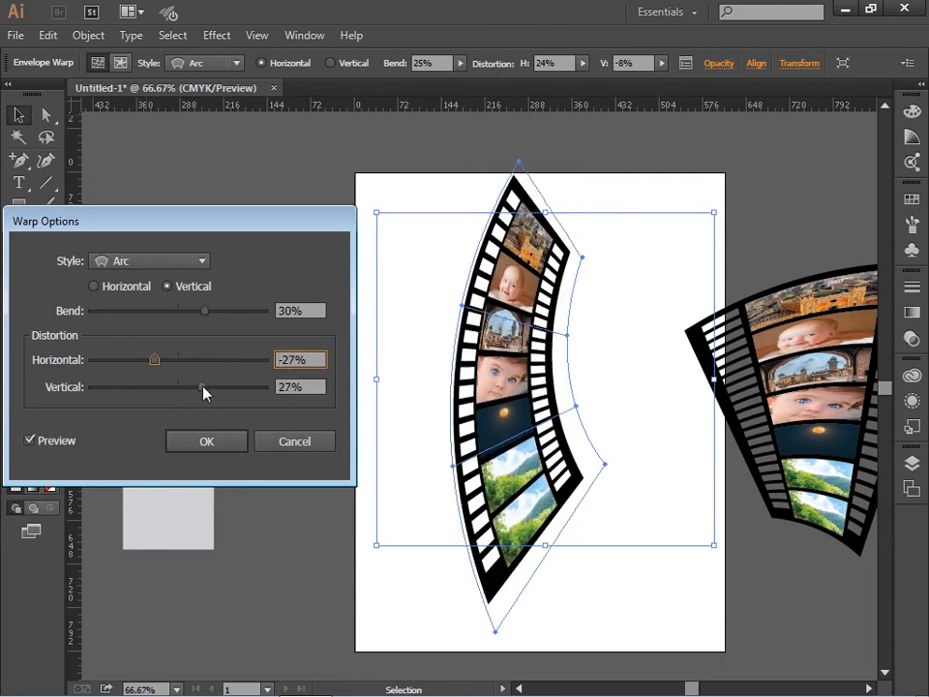
left_click_drag(202, 387, 196, 387)
left_click_drag(204, 311, 162, 311)
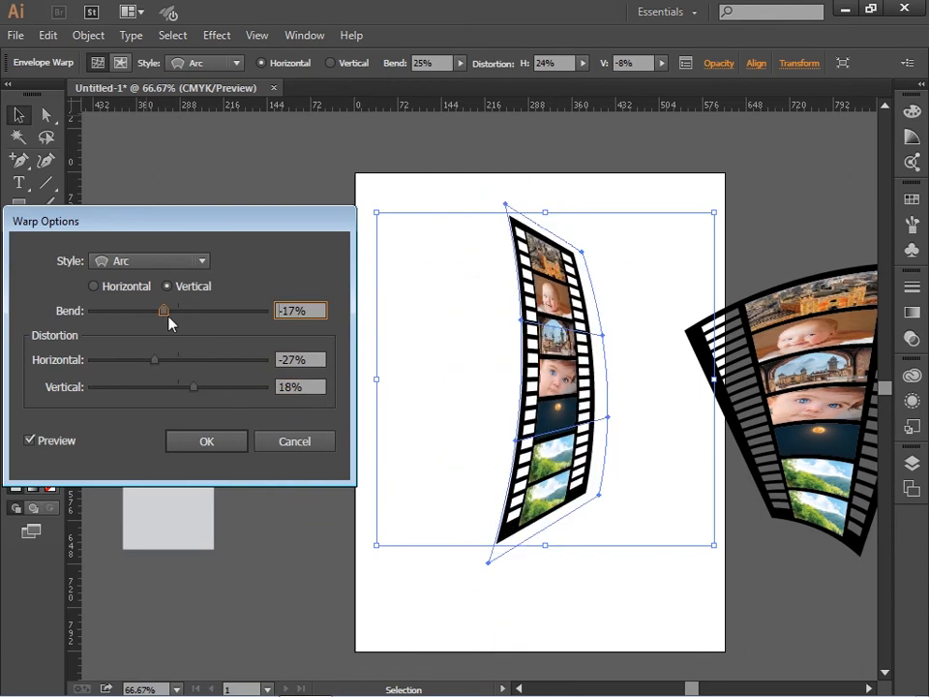
left_click_drag(156, 361, 195, 361)
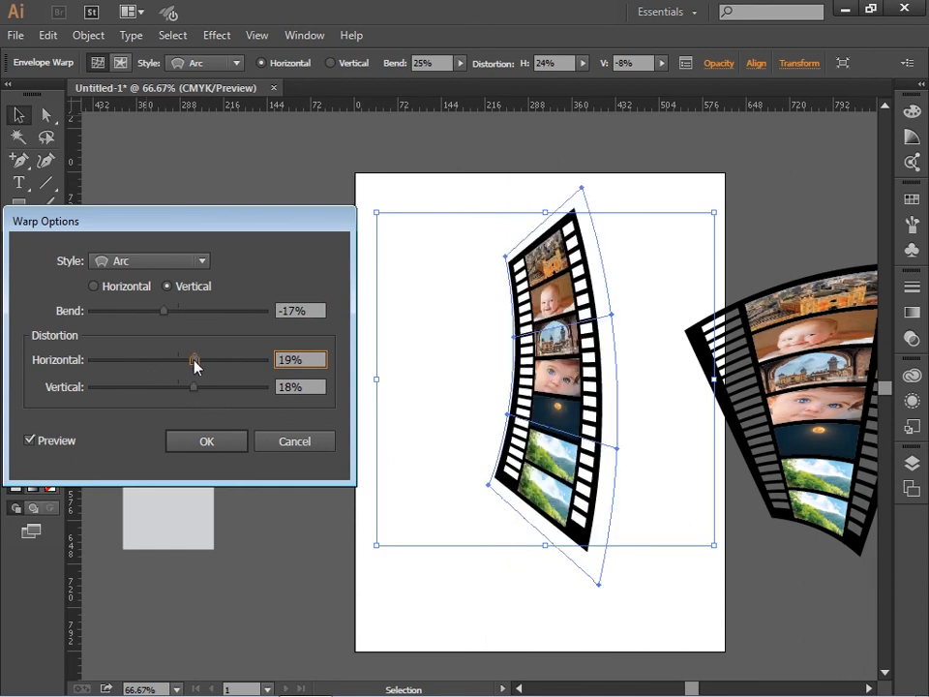
Step: Change the warp style to Flag with -35% bend and 17% horizontal distortion, and apply it to the strip
left_click(201, 260)
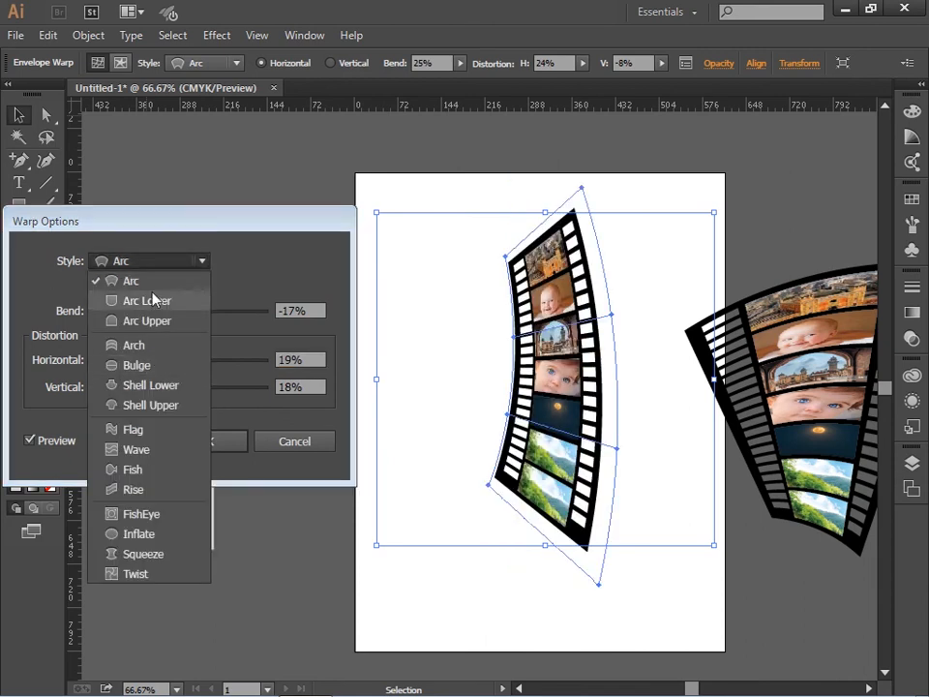
left_click(140, 434)
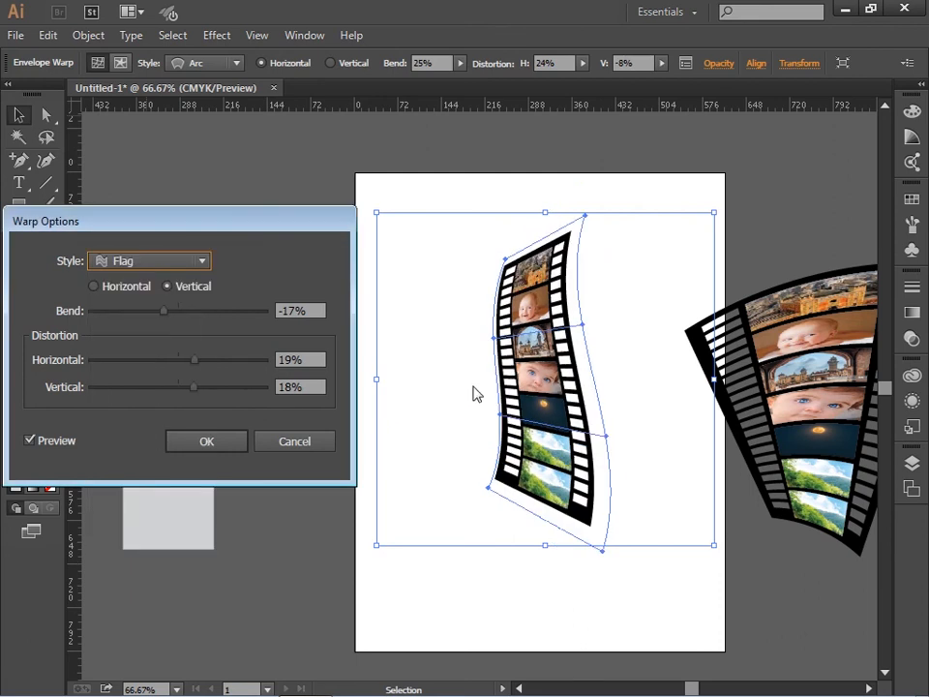
mouse_move(196, 364)
left_mouse_down()
mouse_move(208, 364)
mouse_move(194, 367)
left_mouse_up()
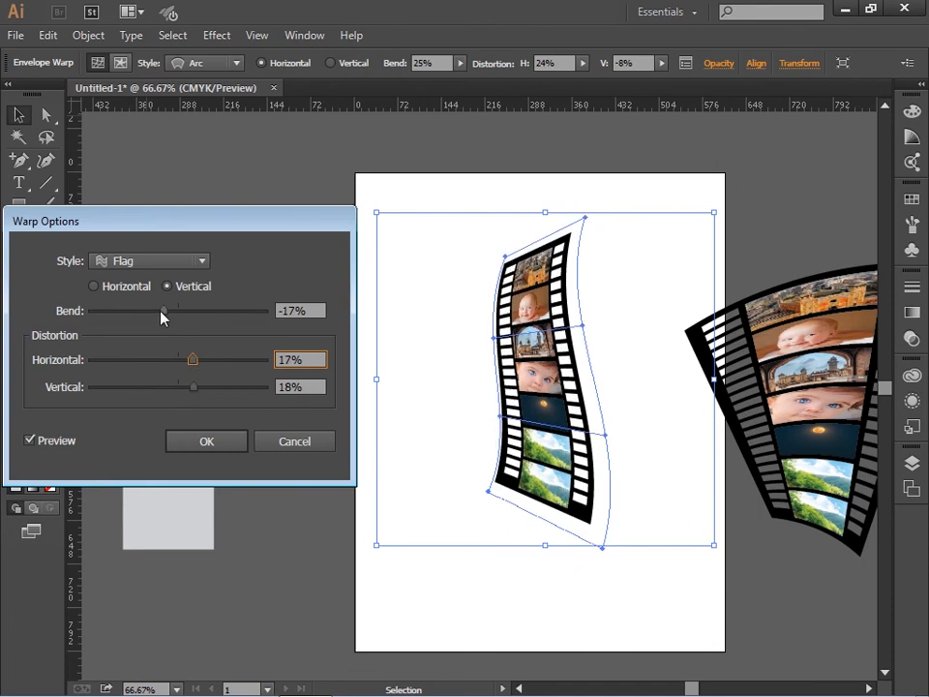
left_click_drag(164, 316, 149, 318)
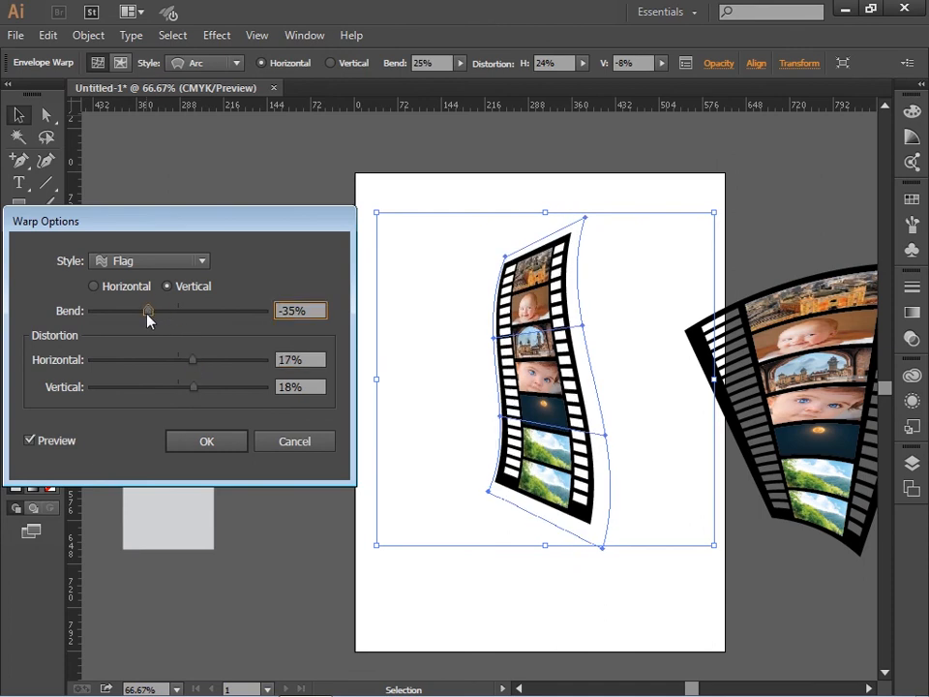
left_click(214, 444)
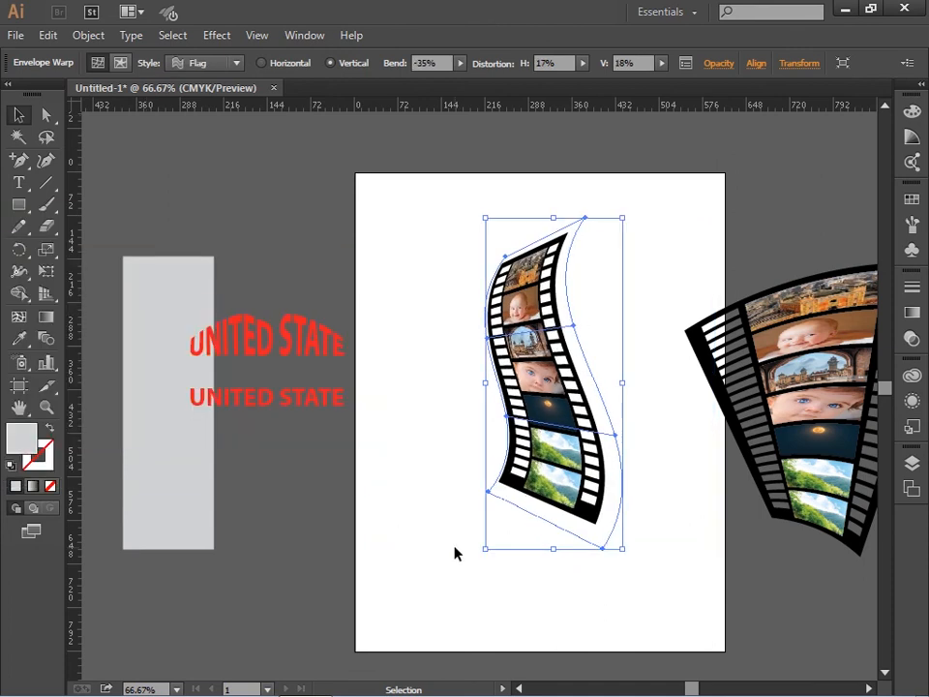
Step: Move the flag-warped film strip slightly left and down on the artboard and deselect it
left_click(464, 549)
left_click_drag(562, 508, 523, 528)
left_click(651, 556)
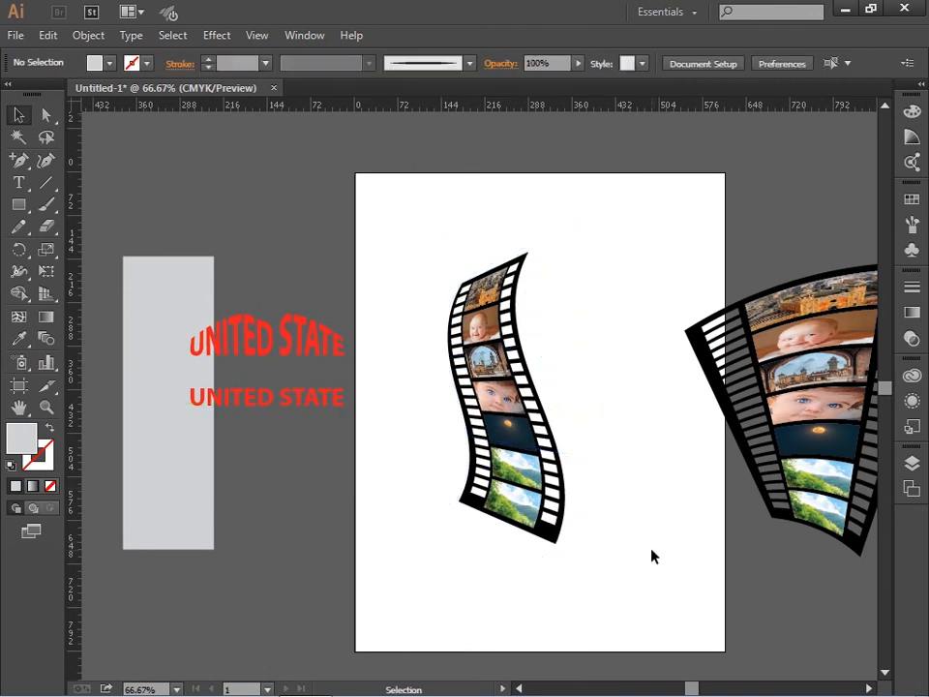
Step: Move the flag-warped film strip off the artboard to the left and the arc-warped strip off it to the right
left_click_drag(740, 387, 745, 324)
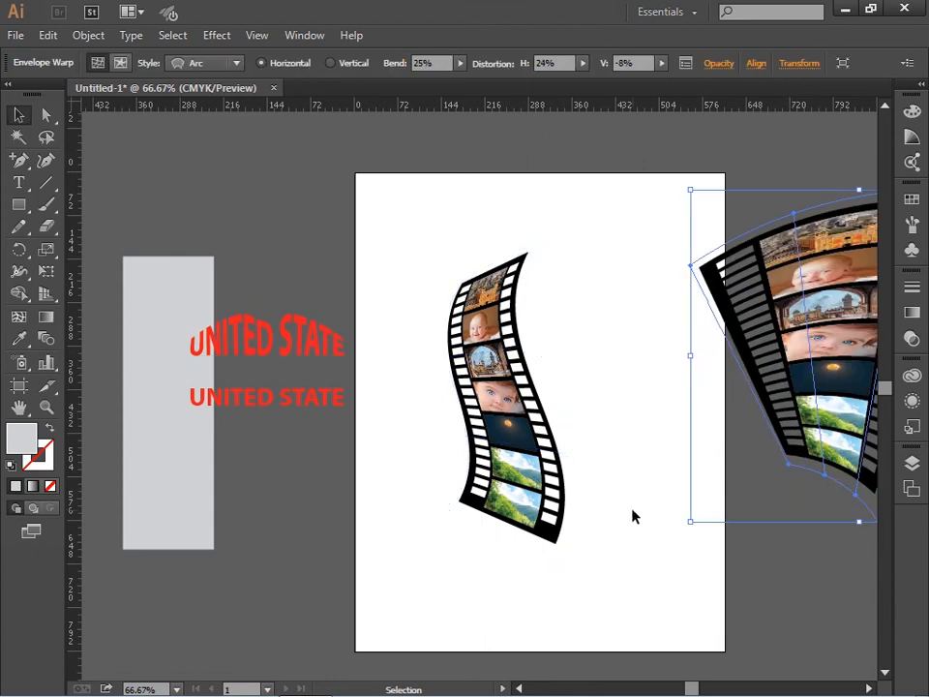
left_click(588, 522)
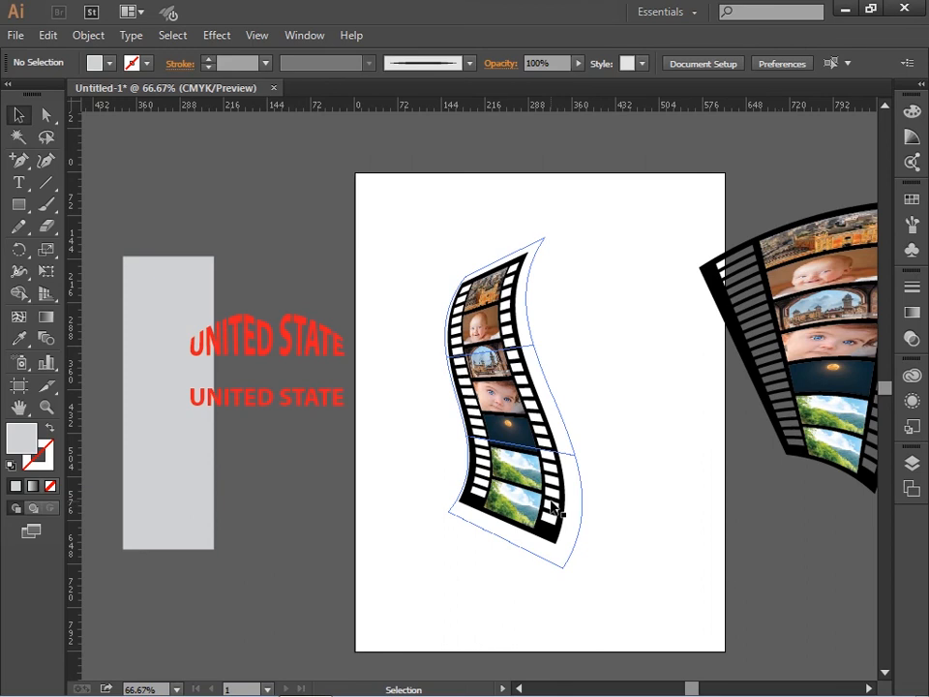
left_click_drag(559, 508, 279, 466)
left_click(545, 390, "ctrl")
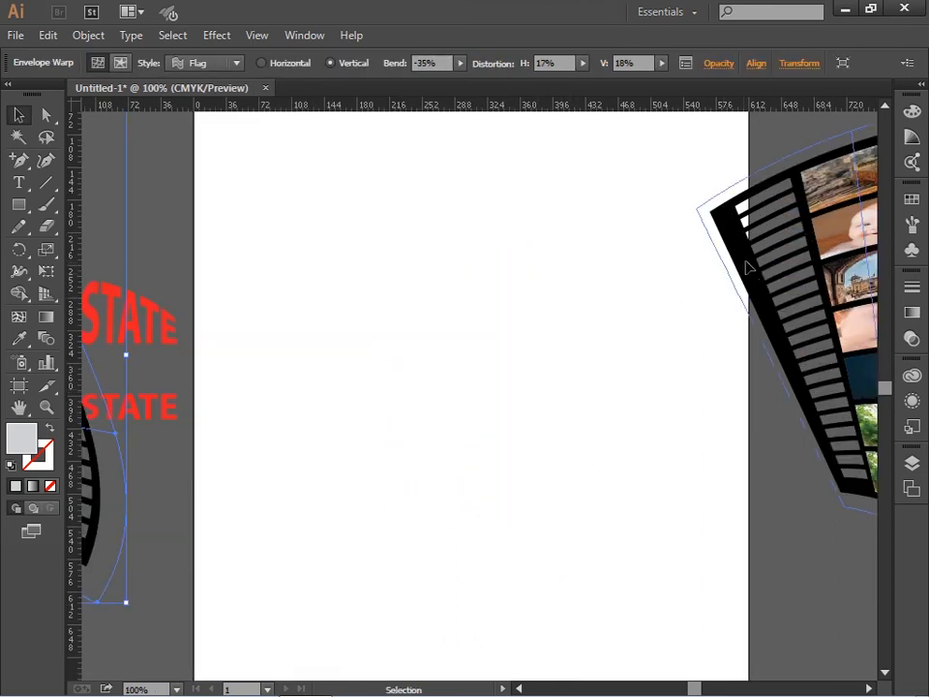
left_click_drag(745, 269, 784, 225)
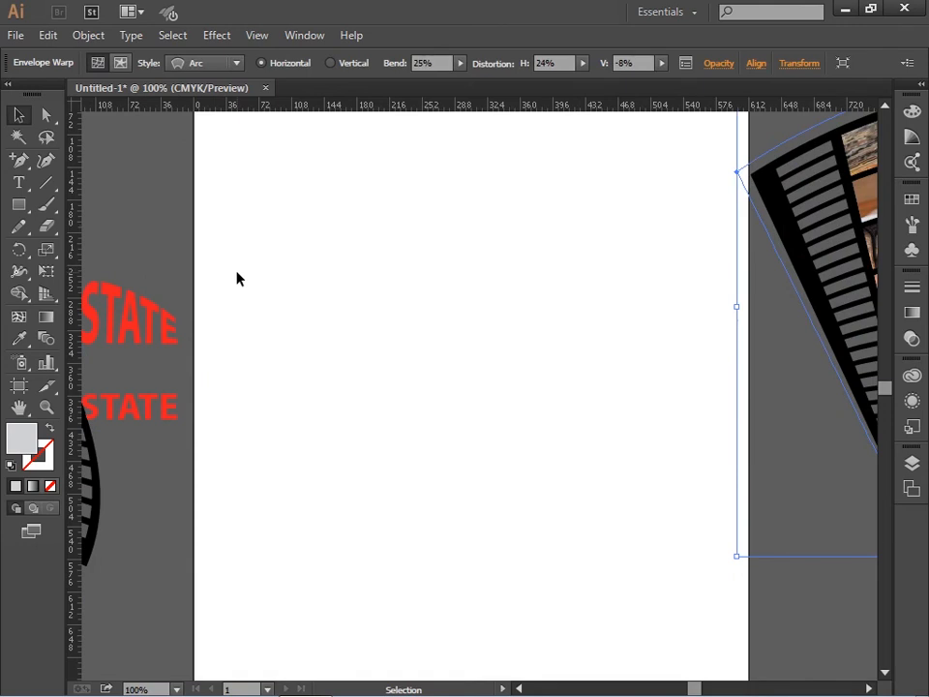
left_click(85, 37)
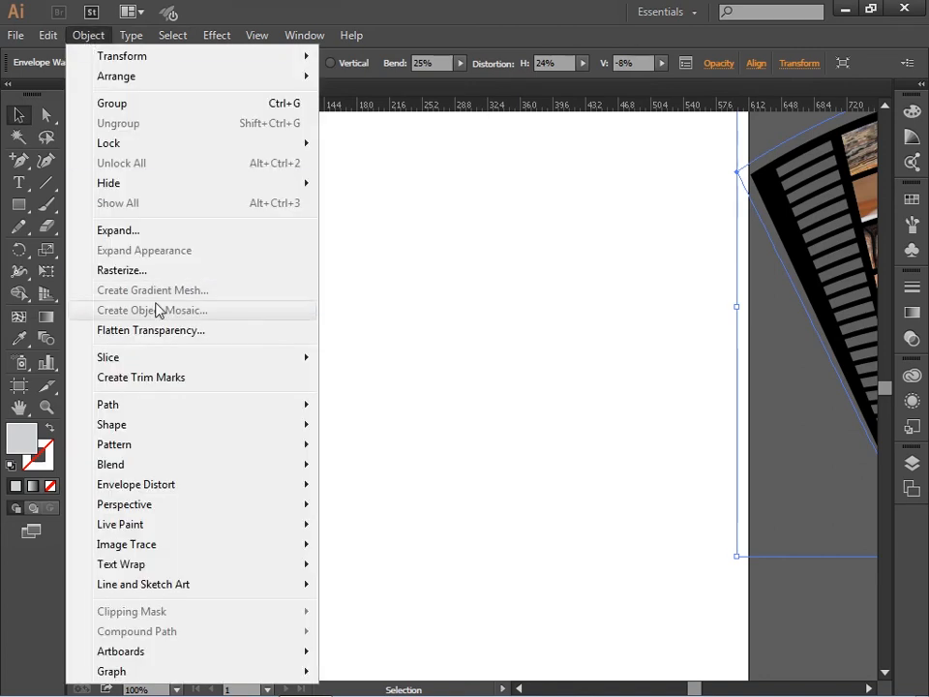
mouse_move(207, 487)
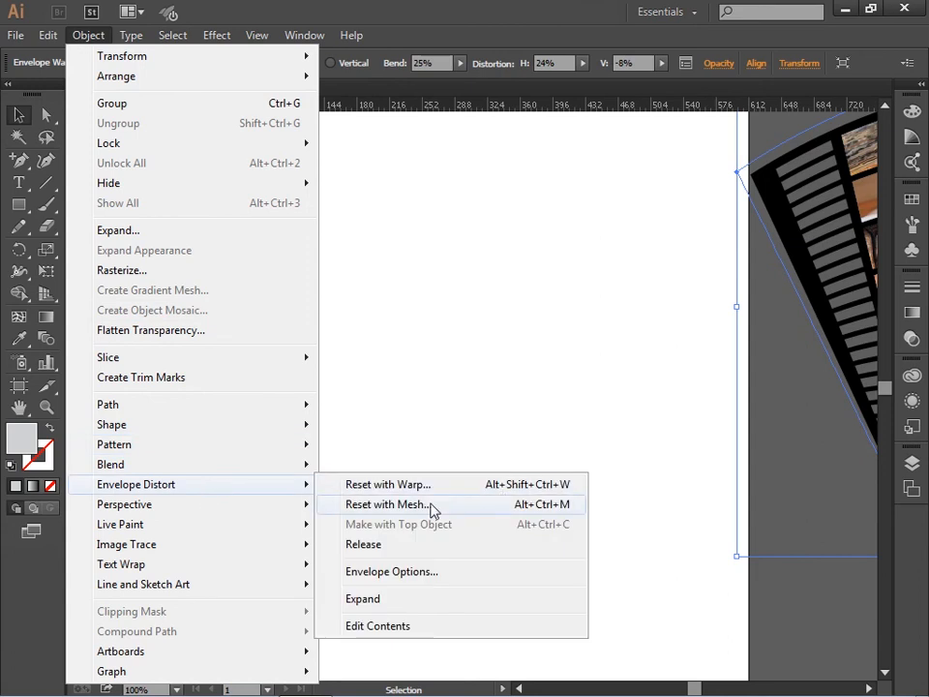
left_click(437, 385)
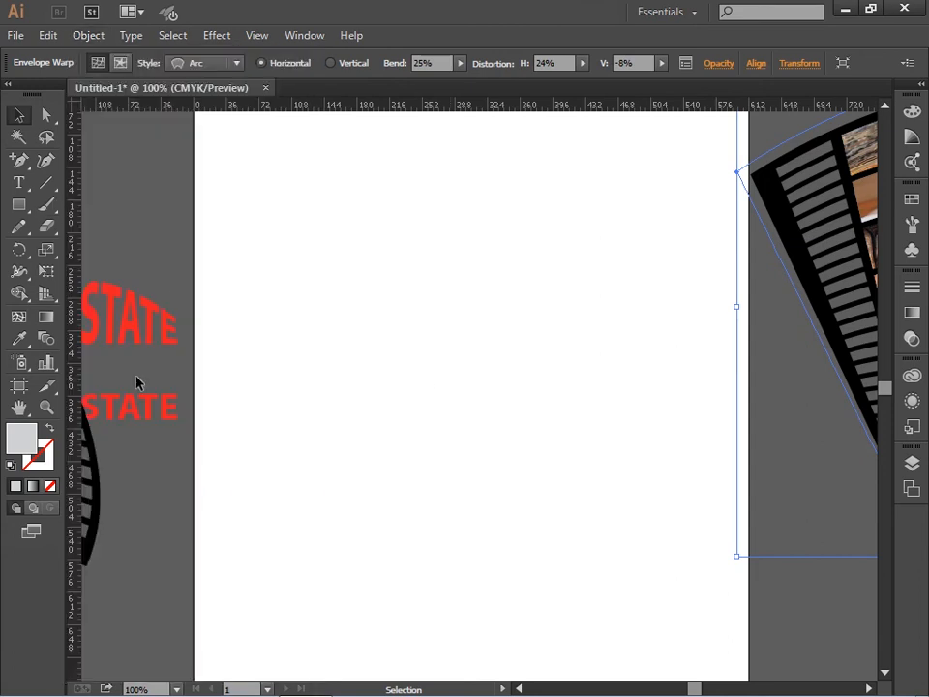
Step: Move the undistorted UNITED STATE text from the pasteboard onto the upper part of the artboard
left_click_drag(147, 422, 466, 307)
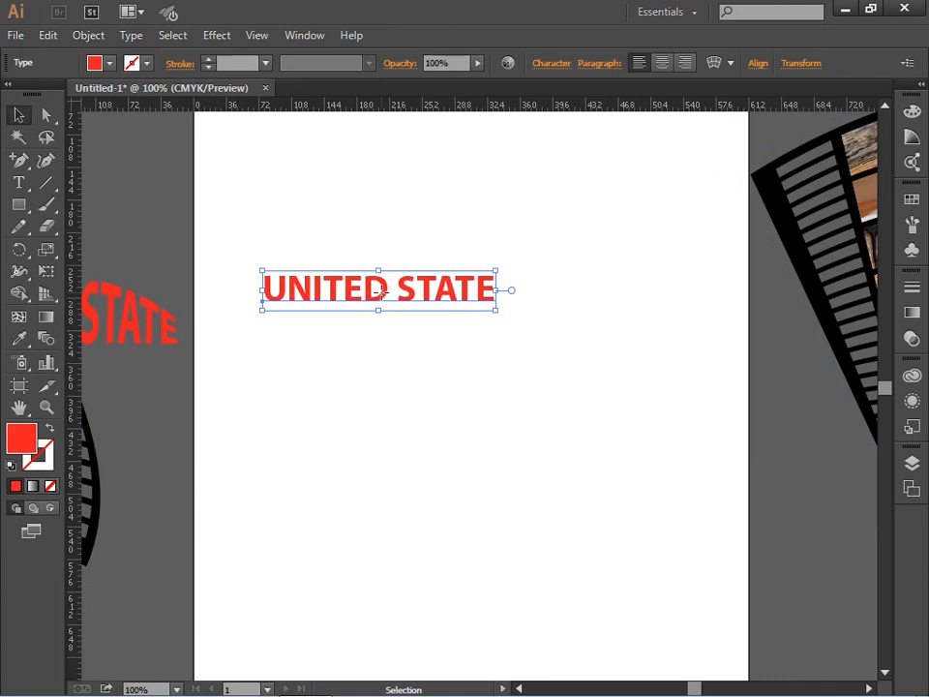
left_click_drag(381, 291, 405, 282)
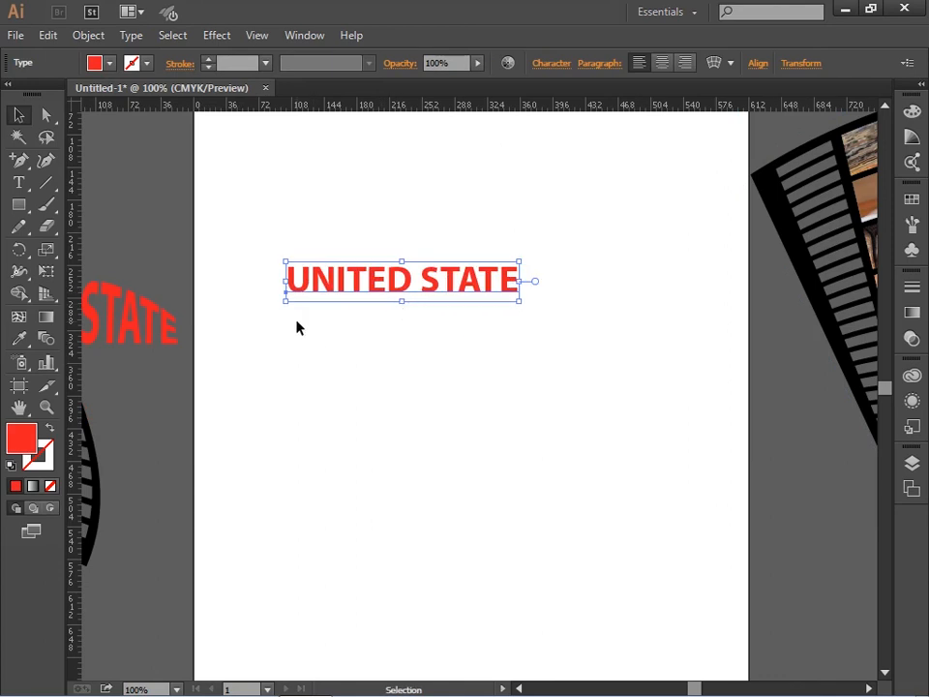
left_click_drag(352, 284, 386, 316)
Step: Start an Envelope Distort mesh on the UNITED STATE text with the preview turned on
left_click_drag(220, 208, 159, 183)
left_click(441, 325)
scroll(440, 325, "up", 3)
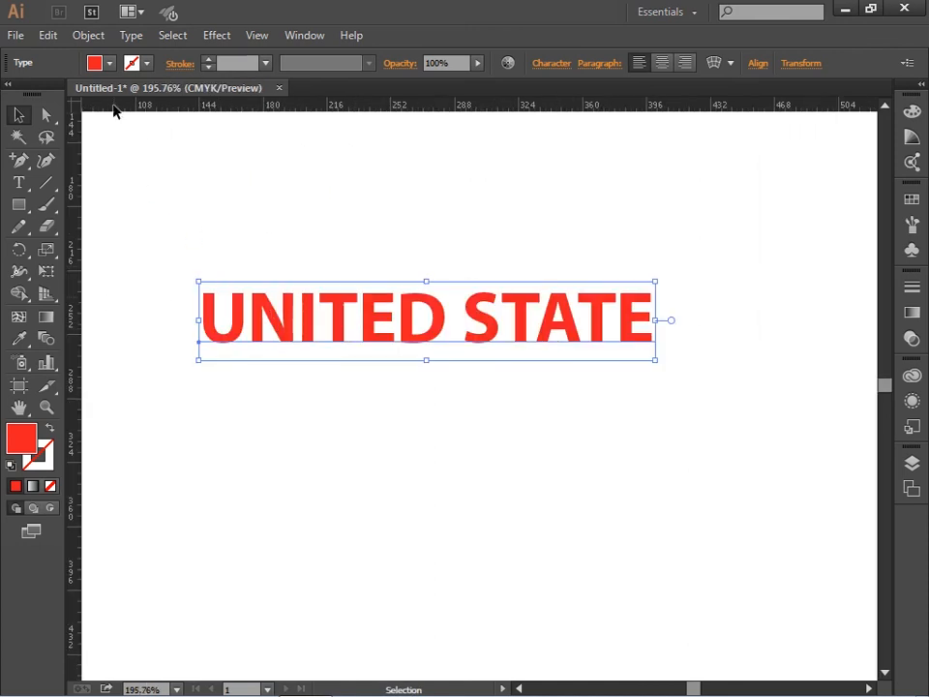
left_click(90, 37)
mouse_move(174, 489)
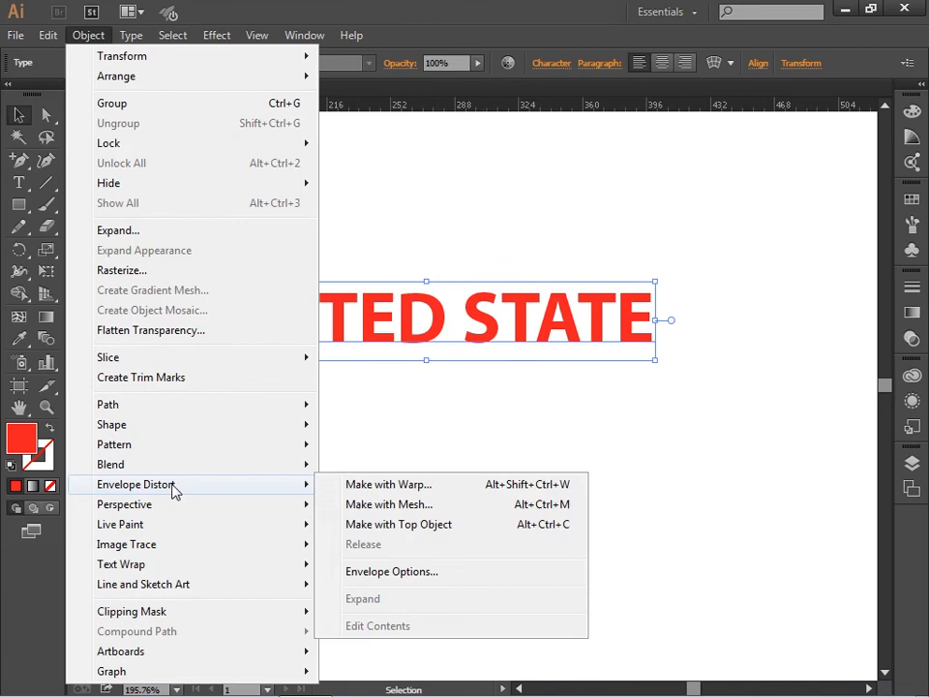
left_click(429, 510)
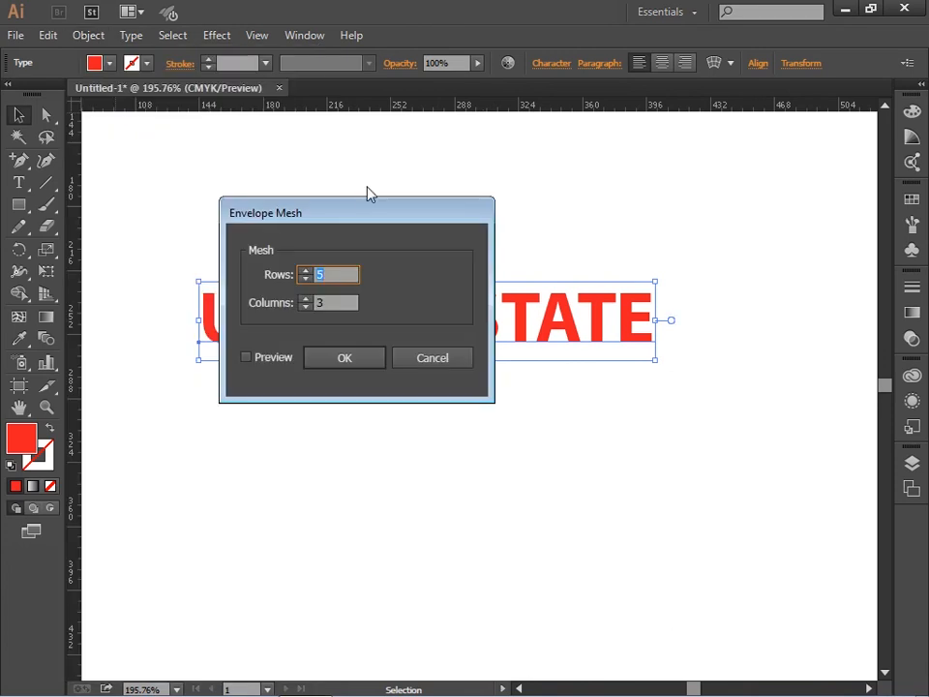
left_click_drag(363, 205, 578, 393)
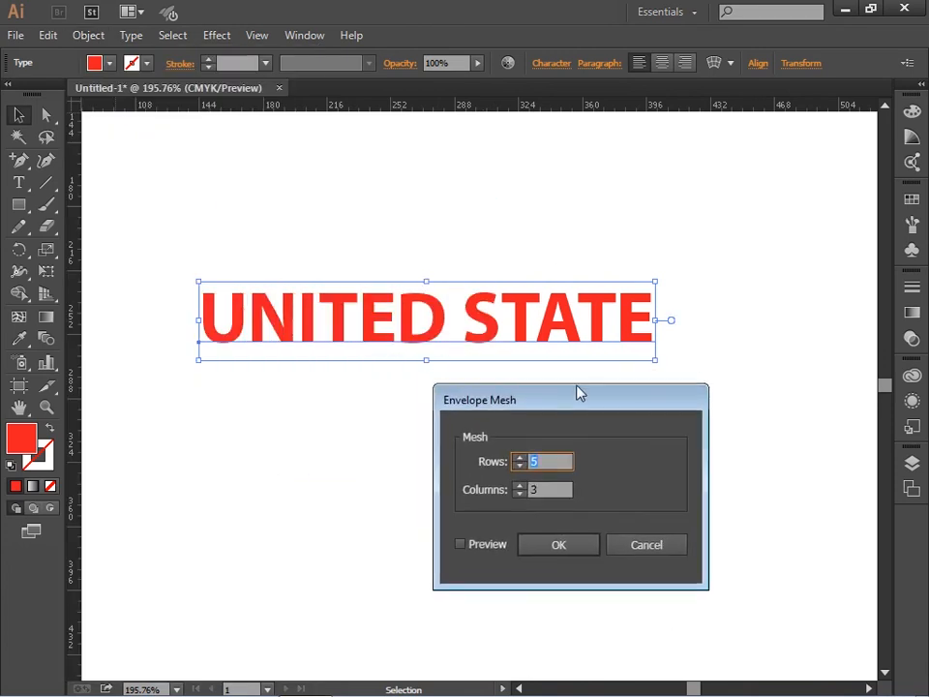
left_click(484, 544)
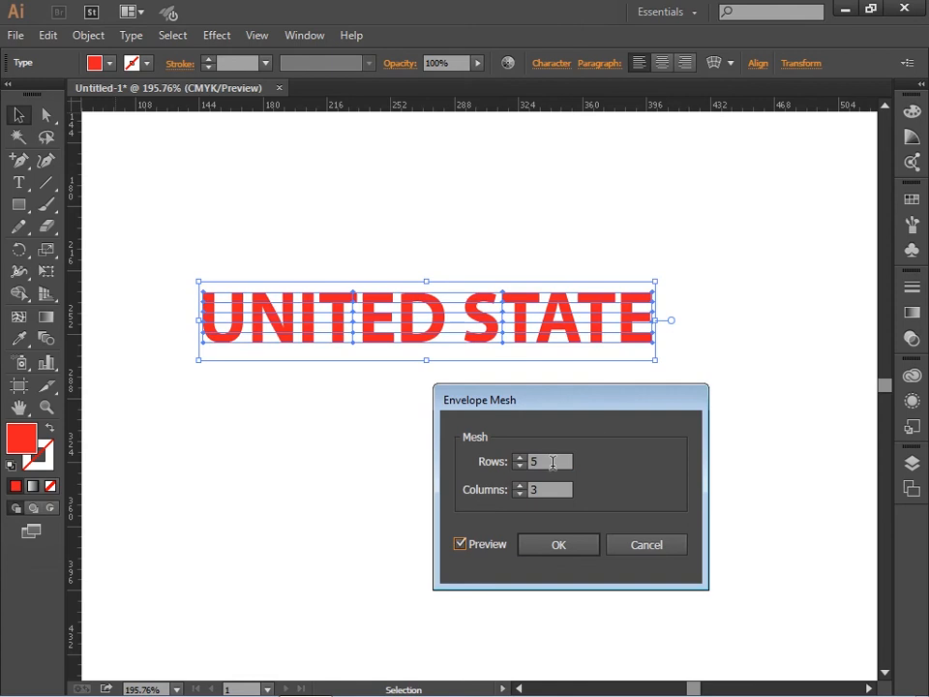
Step: Set the envelope mesh to 5 rows and 8 columns and apply it to the text
left_click_drag(552, 463, 424, 448)
type("5")
double_click(530, 490)
left_click(487, 545)
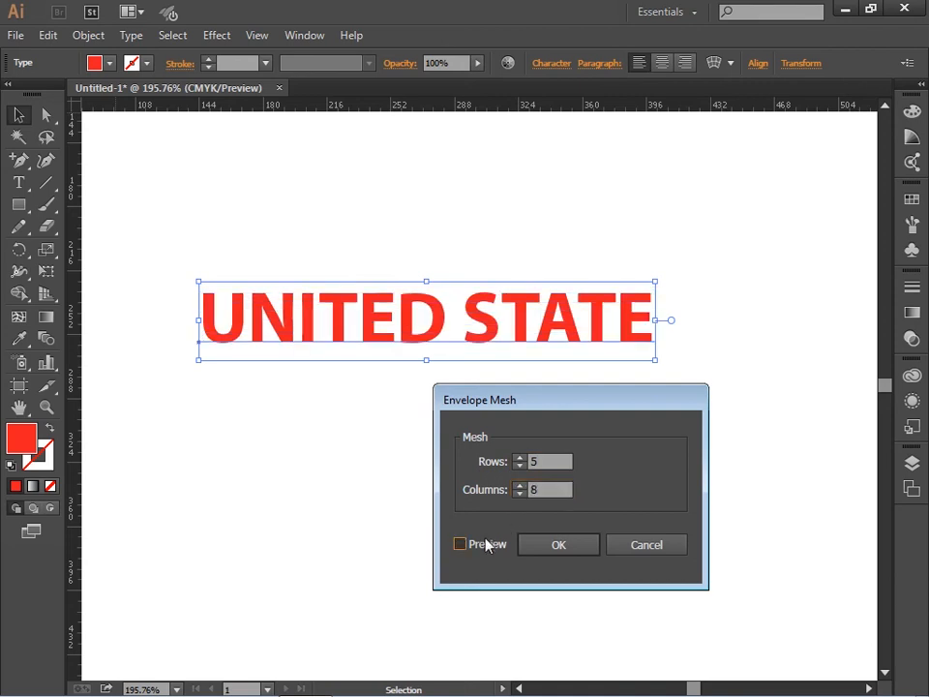
left_click(487, 544)
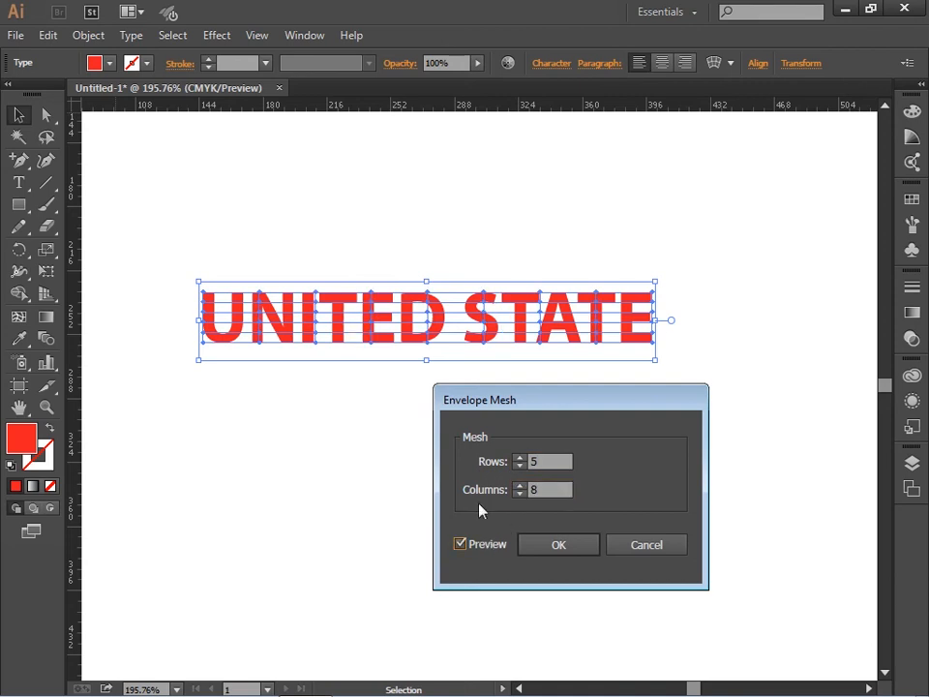
left_click(561, 545)
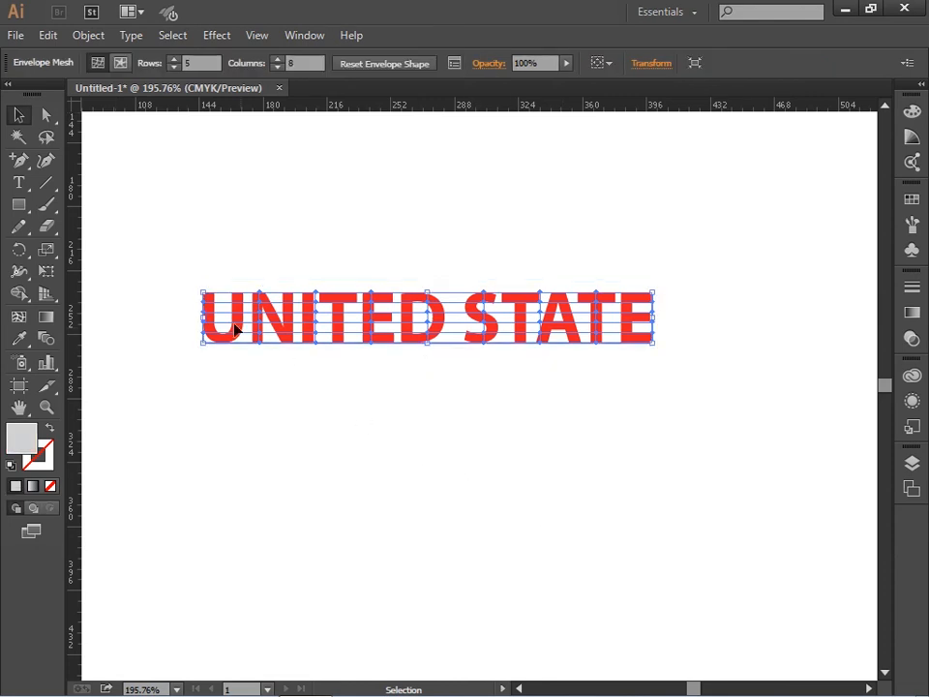
Step: Use Direct Selection to select the upper two mesh points on the second, fourth, sixth and eighth vertical mesh lines
key("ctrl+space")
left_click_drag(136, 250, 641, 377)
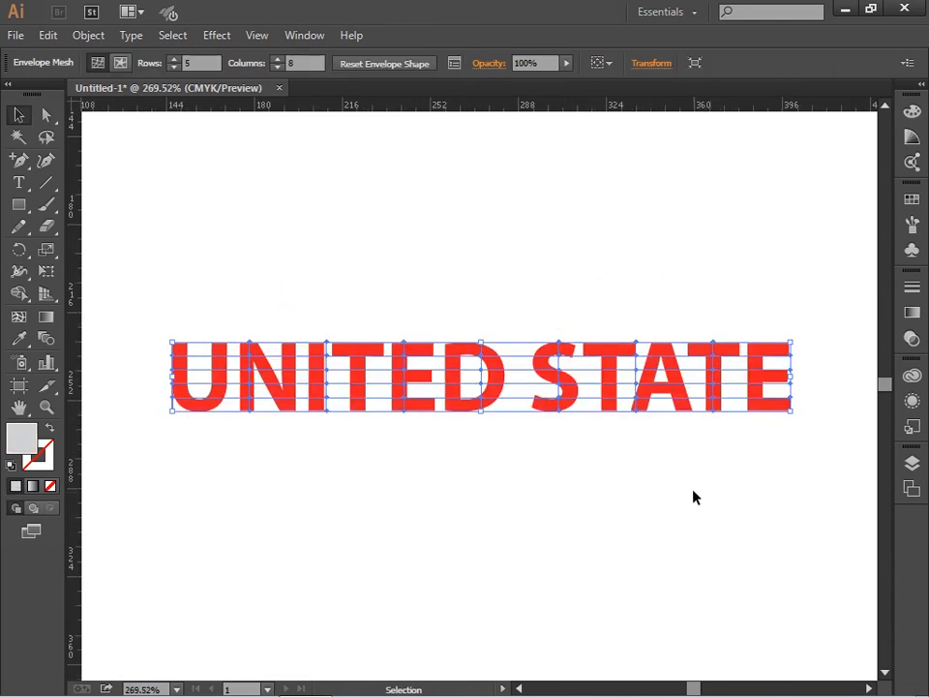
left_click(46, 114)
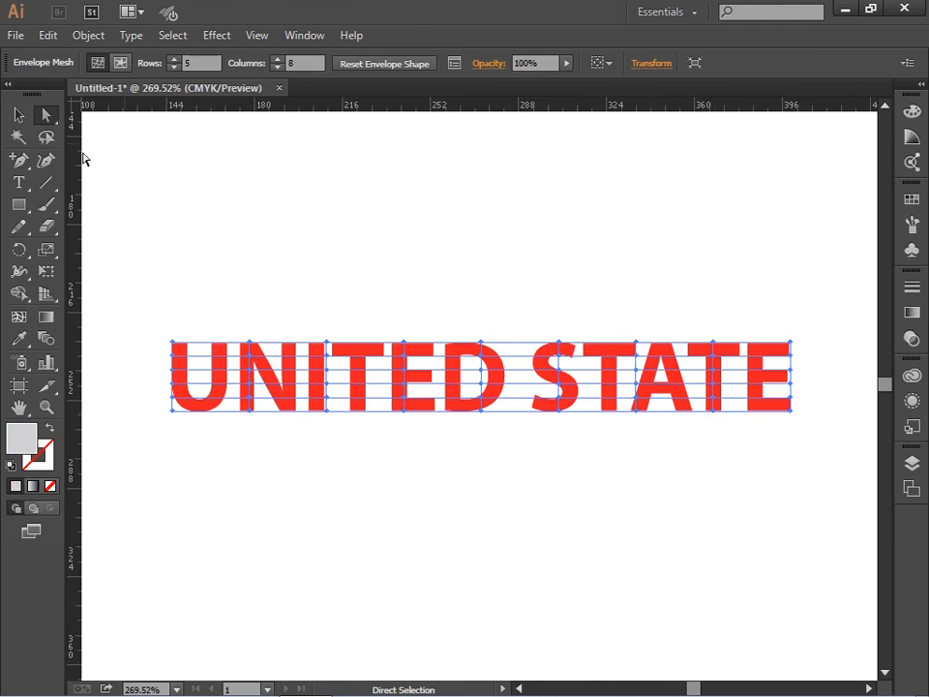
left_click_drag(222, 294, 272, 363)
left_click_drag(378, 314, 427, 369)
left_click_drag(544, 311, 575, 371)
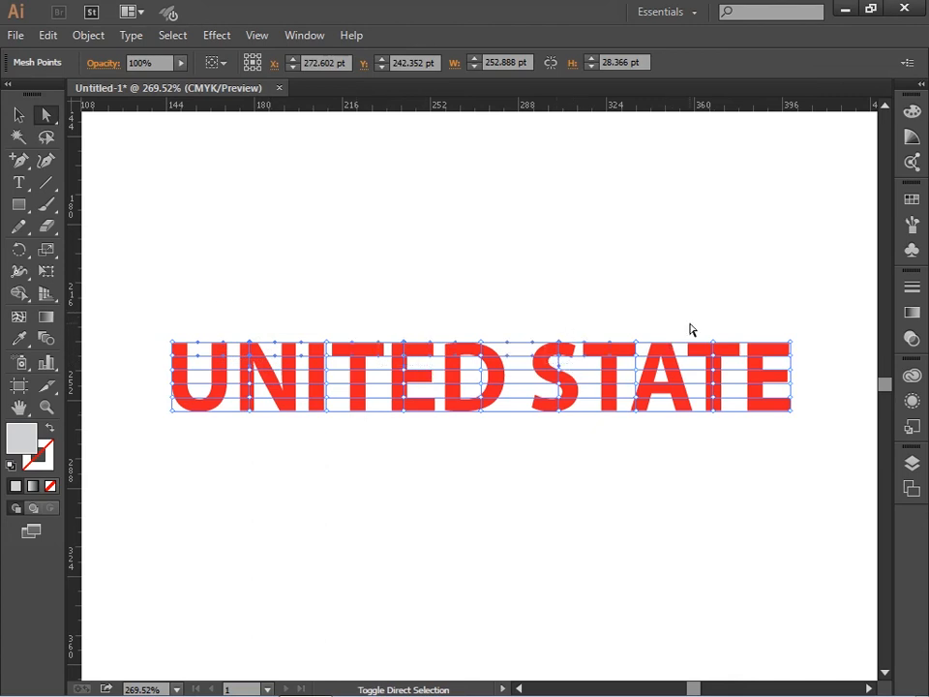
left_click_drag(690, 329, 734, 366)
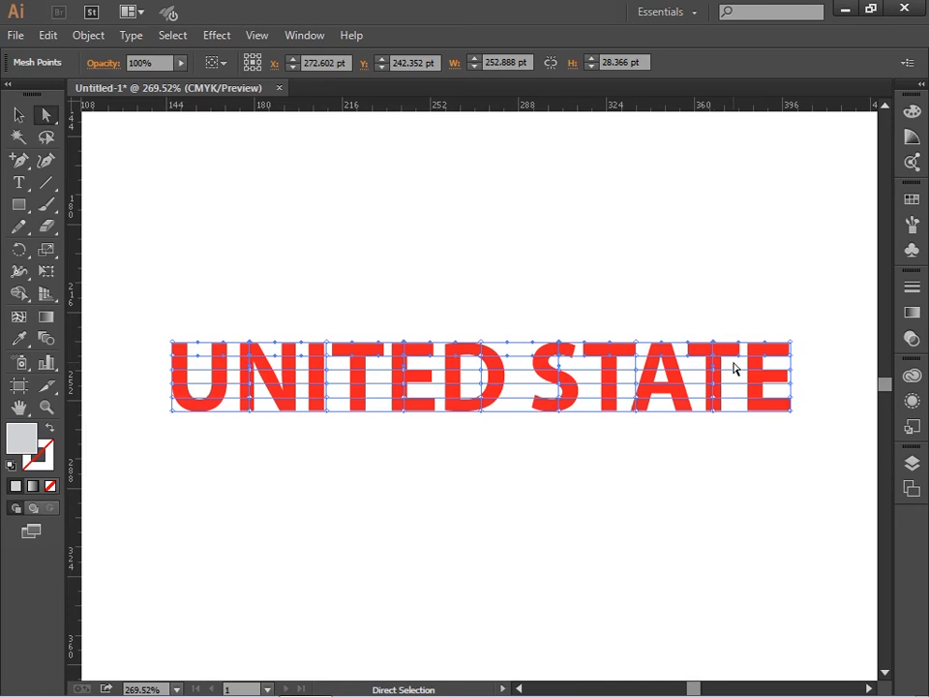
Step: Try nudging the selected upper mesh points up 3 pt, and nudge them back to their original position
key("Up")
key("Up")
key("Up")
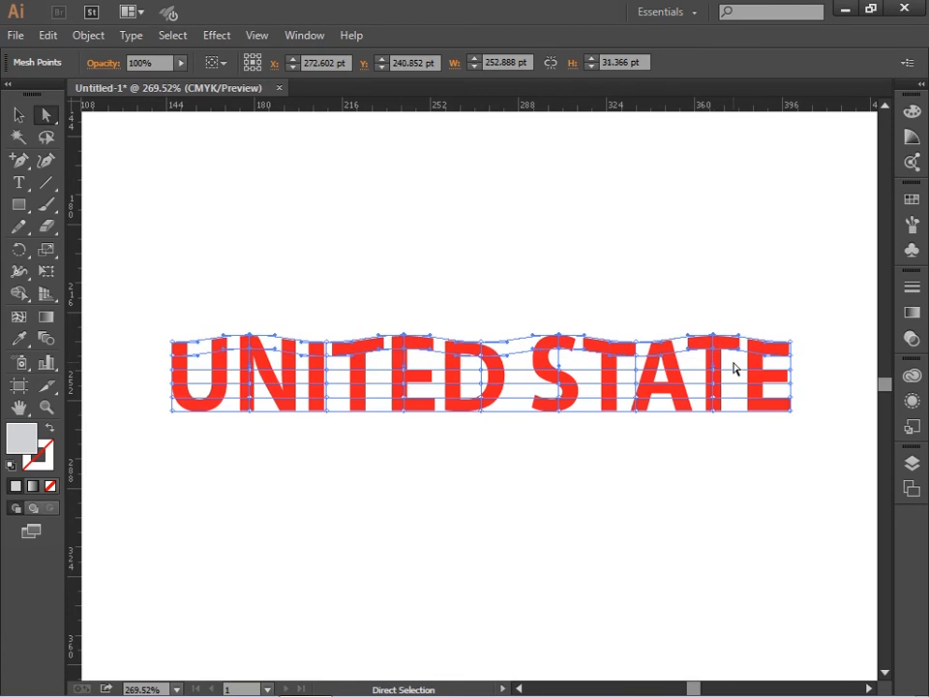
key("Down")
key("Down")
key("Down")
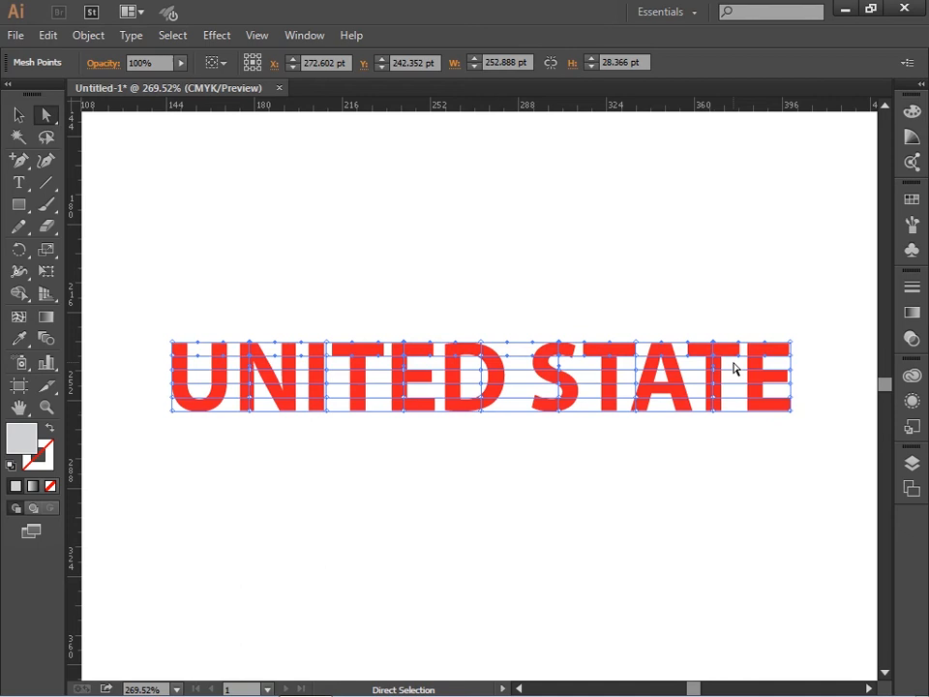
Step: Try raising the selected upper mesh points by 10 pt, and undo the change
key("shift+Up")
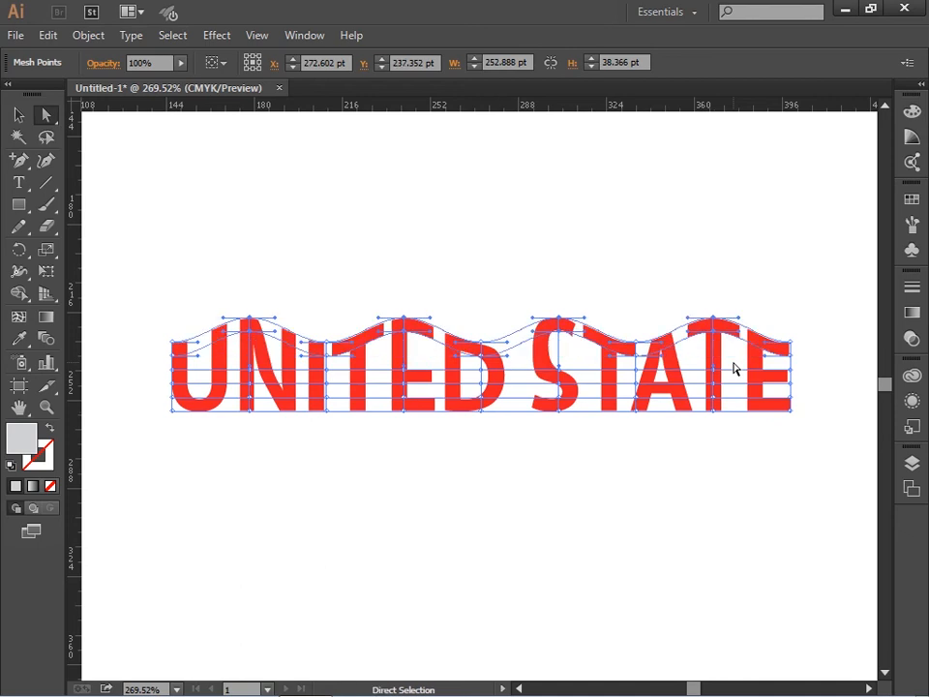
left_click(276, 296)
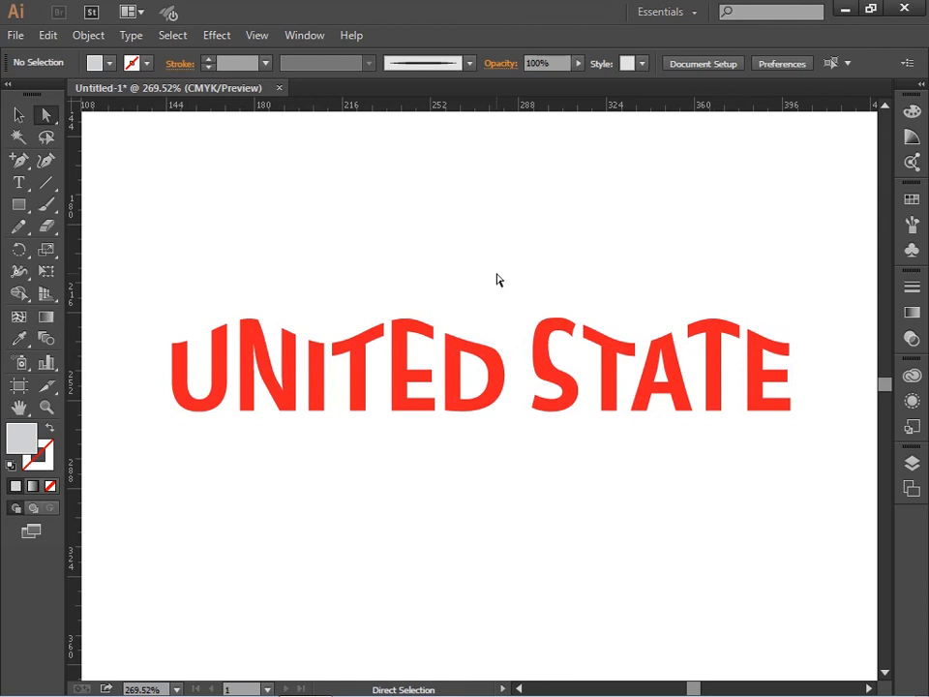
key("ctrl+z")
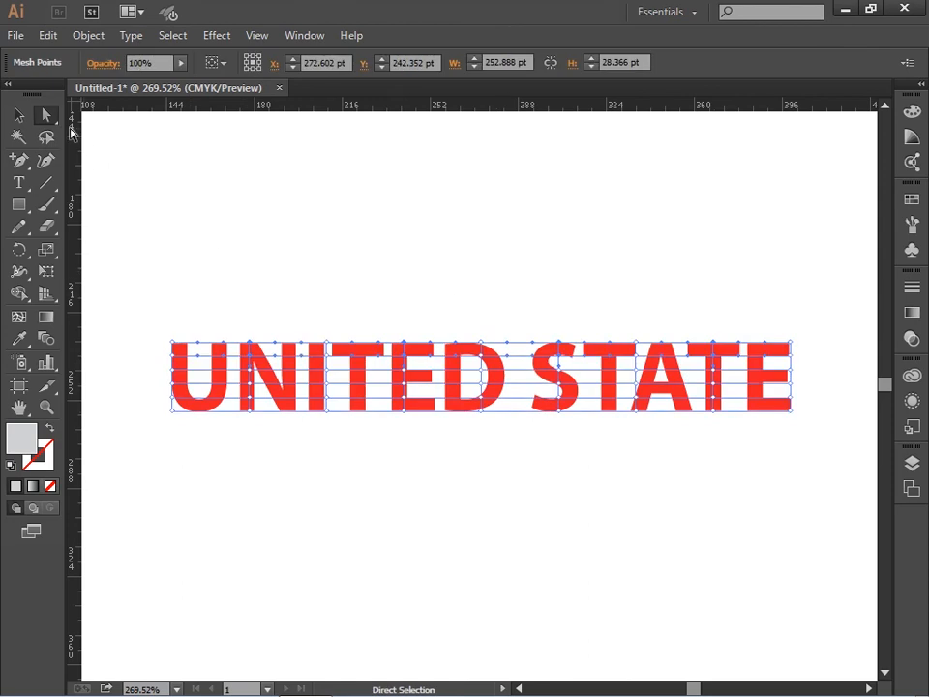
Step: Select all mesh points on the second, fourth, sixth and eighth vertical mesh lines and raise them 10 pt
left_click_drag(238, 307, 271, 466)
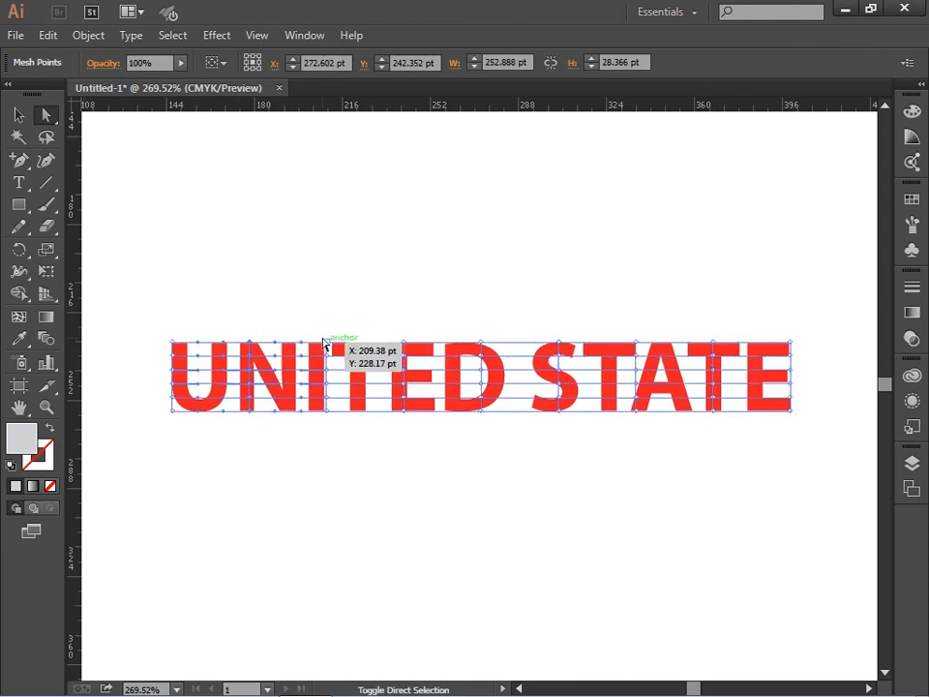
left_click_drag(379, 306, 437, 435)
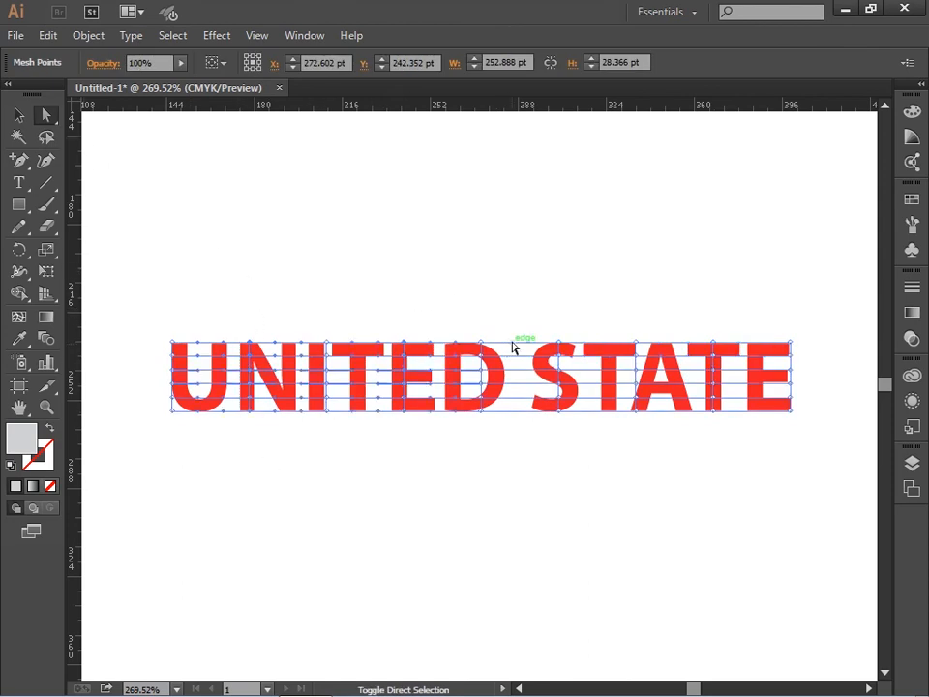
left_click_drag(543, 303, 573, 428)
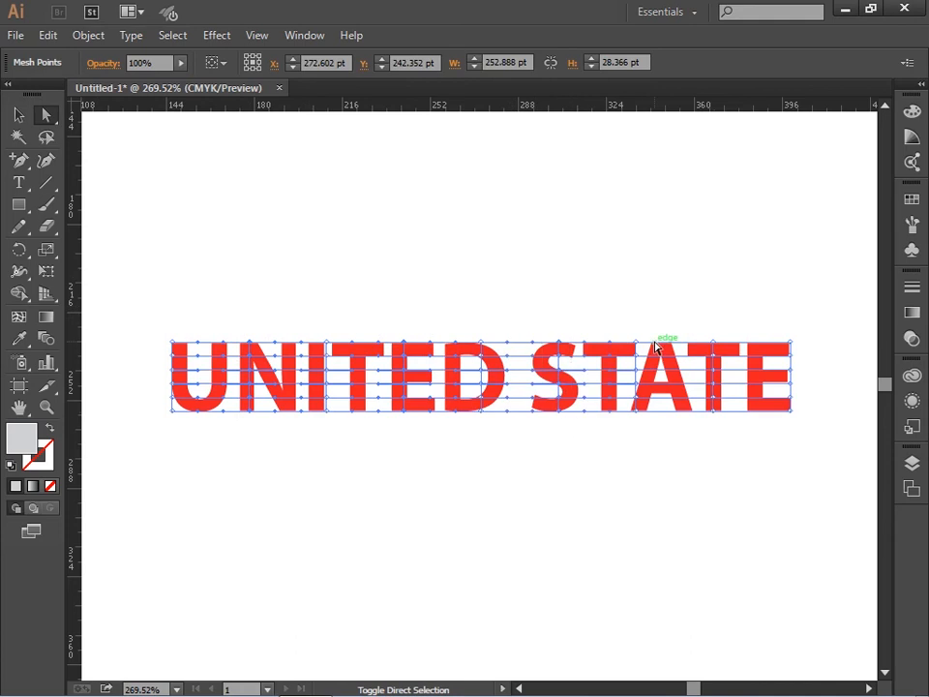
left_click_drag(696, 319, 722, 464)
key("shift+Up")
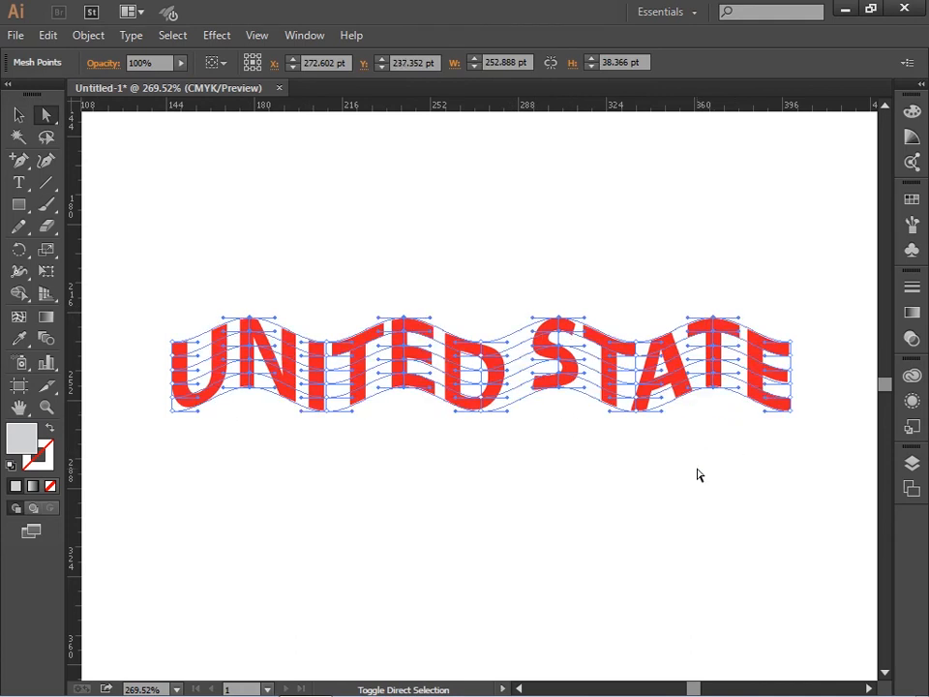
Step: Move the whole wavy UNITED STATE text slightly up and left, and deselect it
left_click(18, 115)
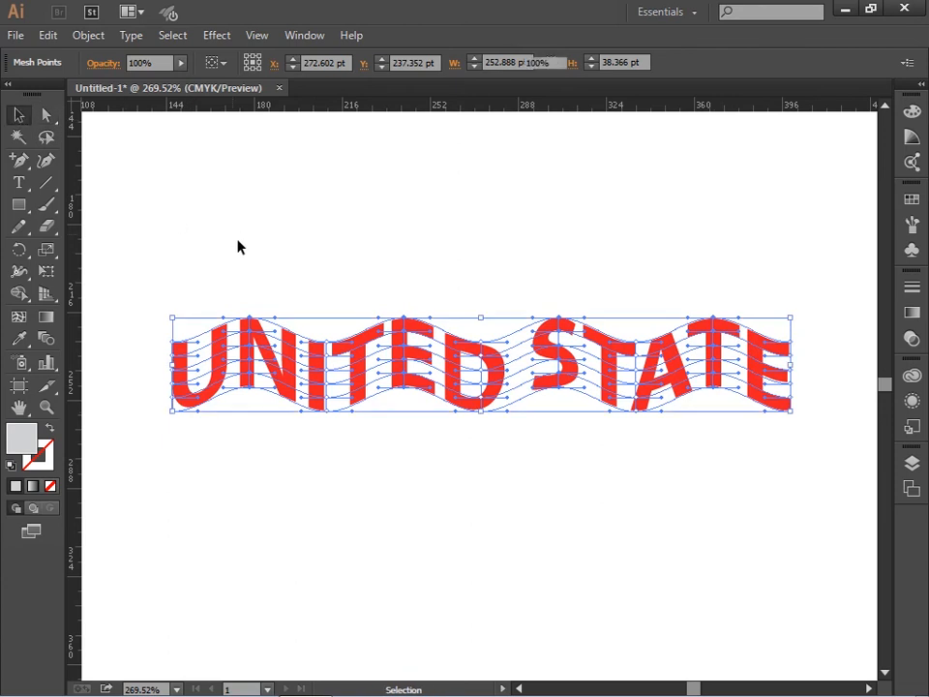
left_click(356, 494)
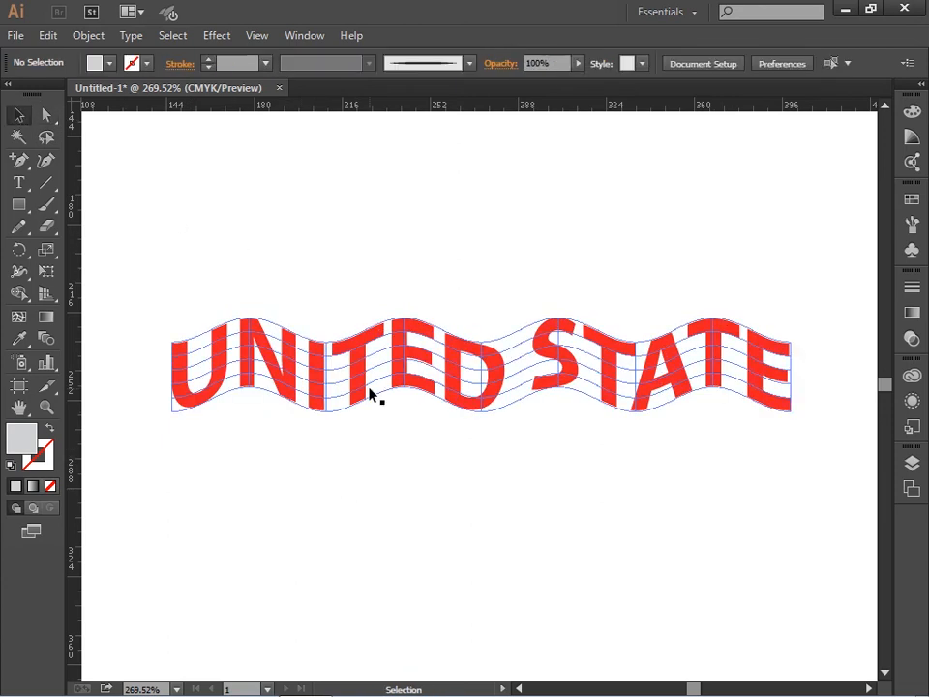
left_click_drag(369, 392, 357, 353)
left_click(325, 419)
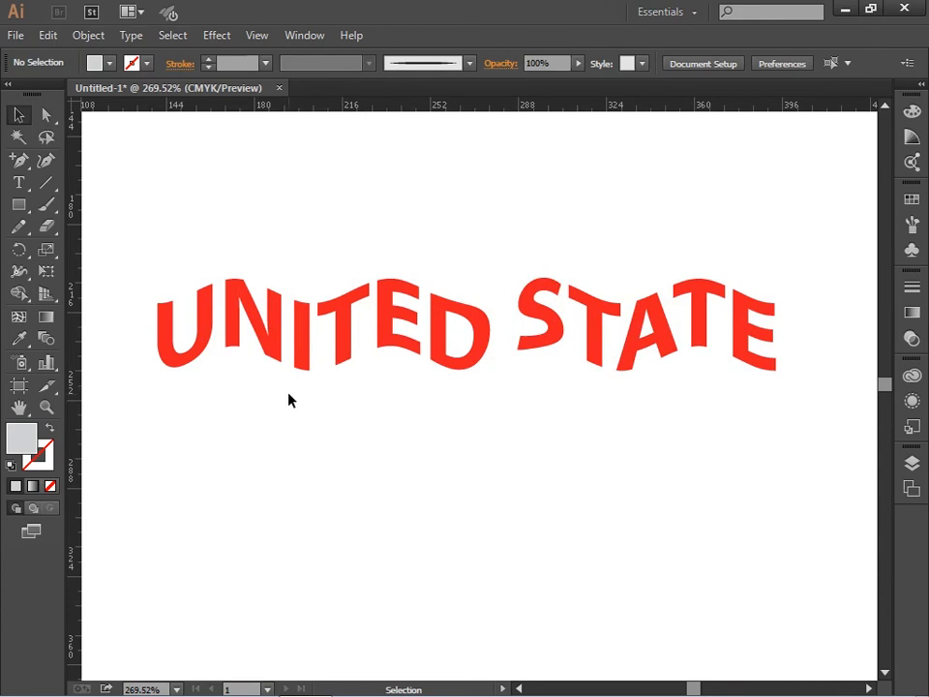
Step: Draw a thin grey rectangle just below the wavy text, spanning the text's full width
left_click(18, 204)
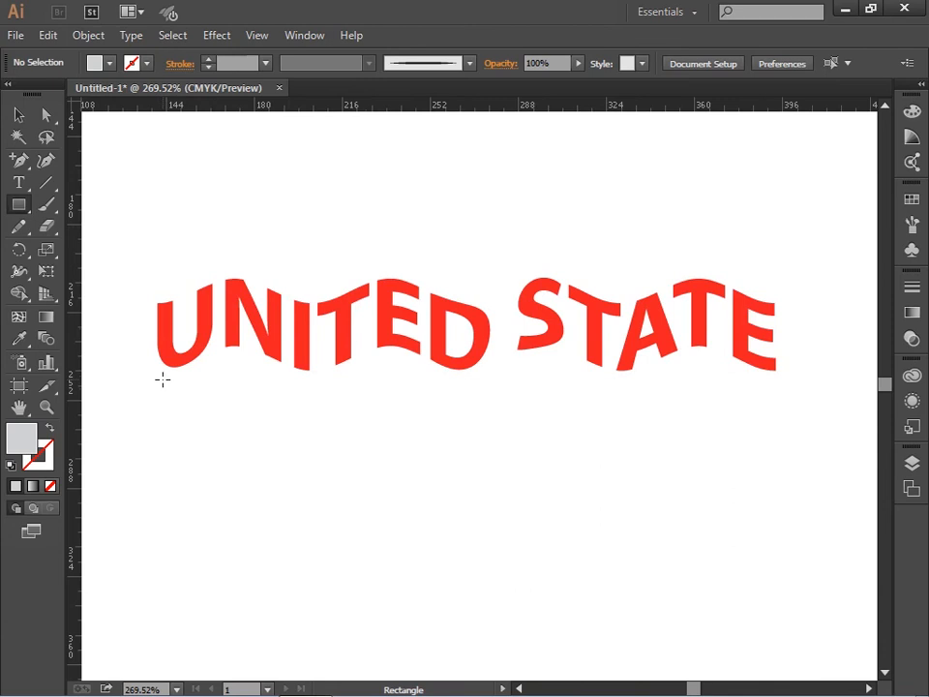
mouse_move(157, 378)
left_mouse_down()
mouse_move(352, 404)
mouse_move(645, 412)
mouse_move(780, 382)
mouse_move(777, 390)
left_mouse_up()
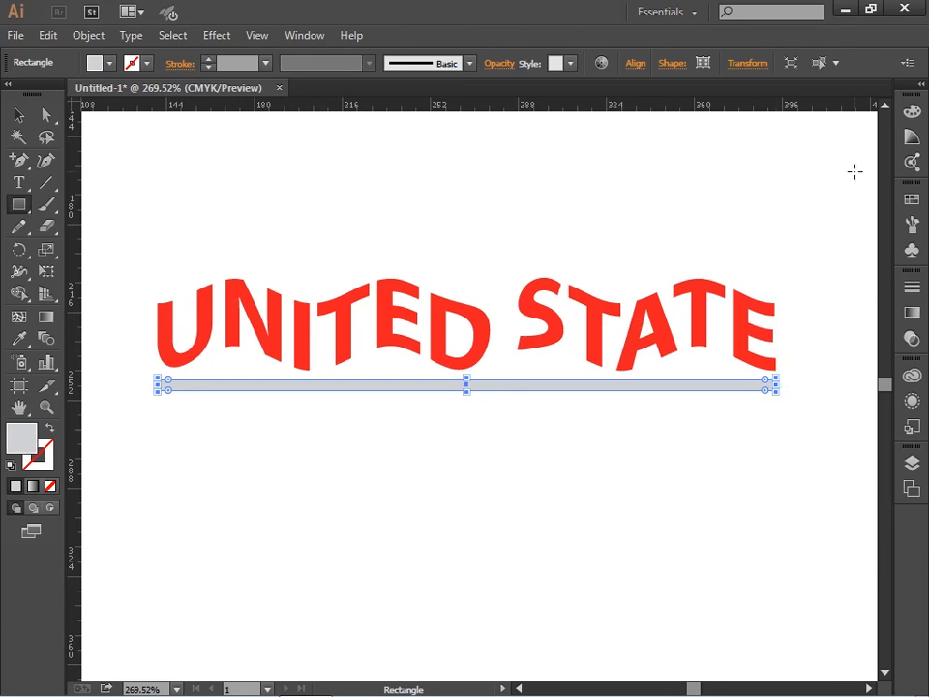
Step: Fill the thin grey rectangle below the wavy text with a light blue swatch
left_click(912, 198)
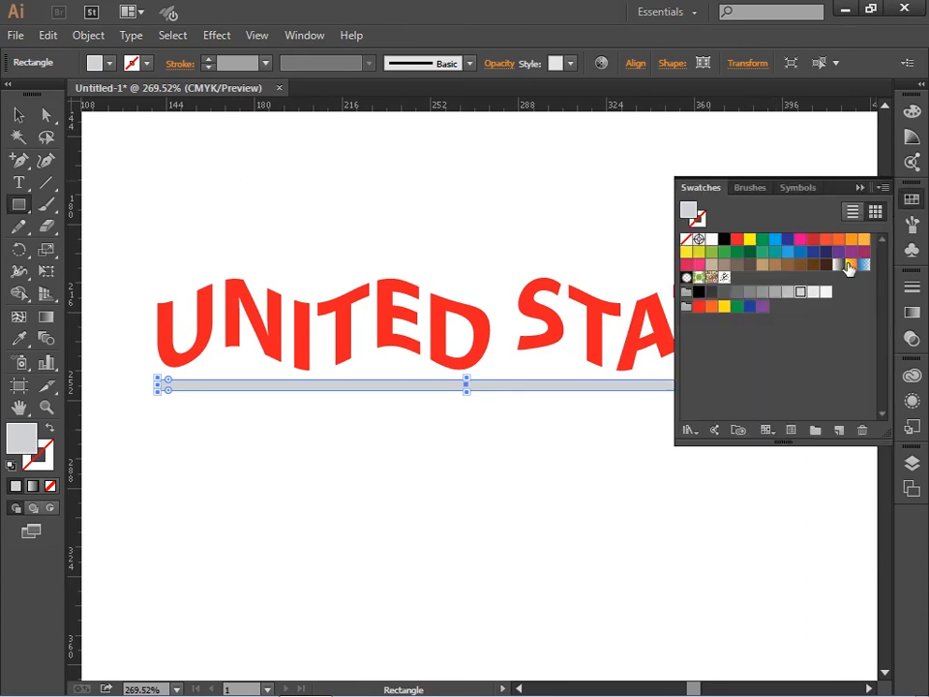
left_click(786, 251)
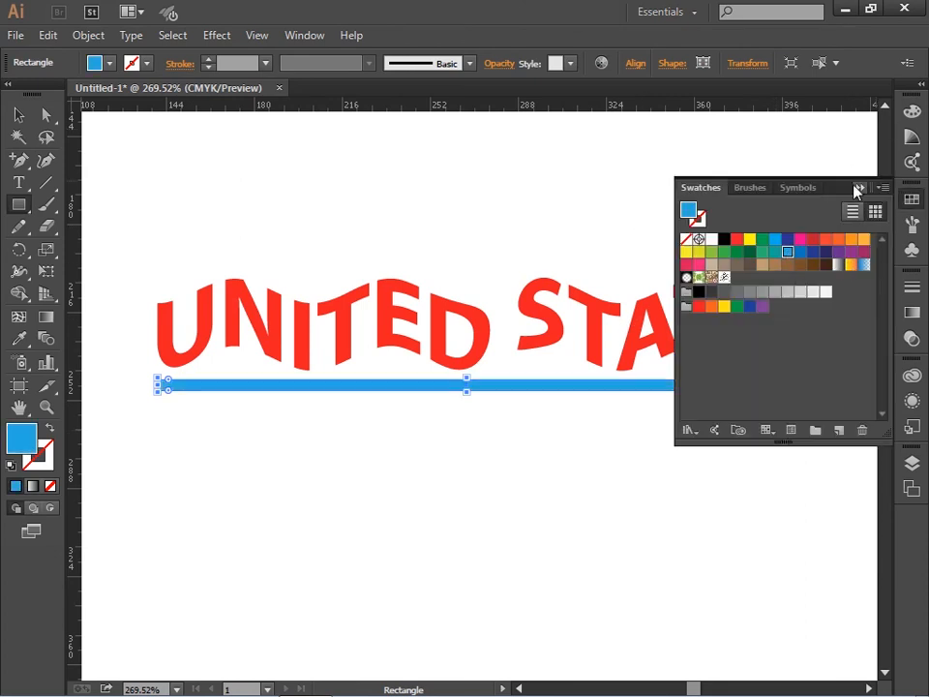
left_click(855, 186)
Step: Duplicate the blue stripe about 8 pt straight down, and repeat the copy to make three evenly spaced stripes
left_click(18, 114)
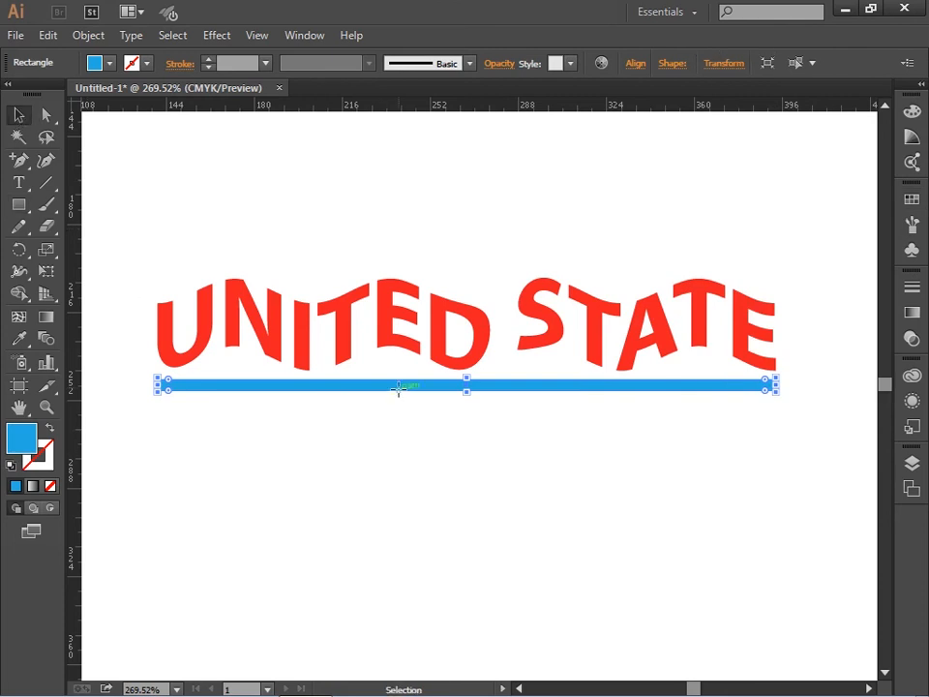
left_click_drag(395, 388, 395, 407)
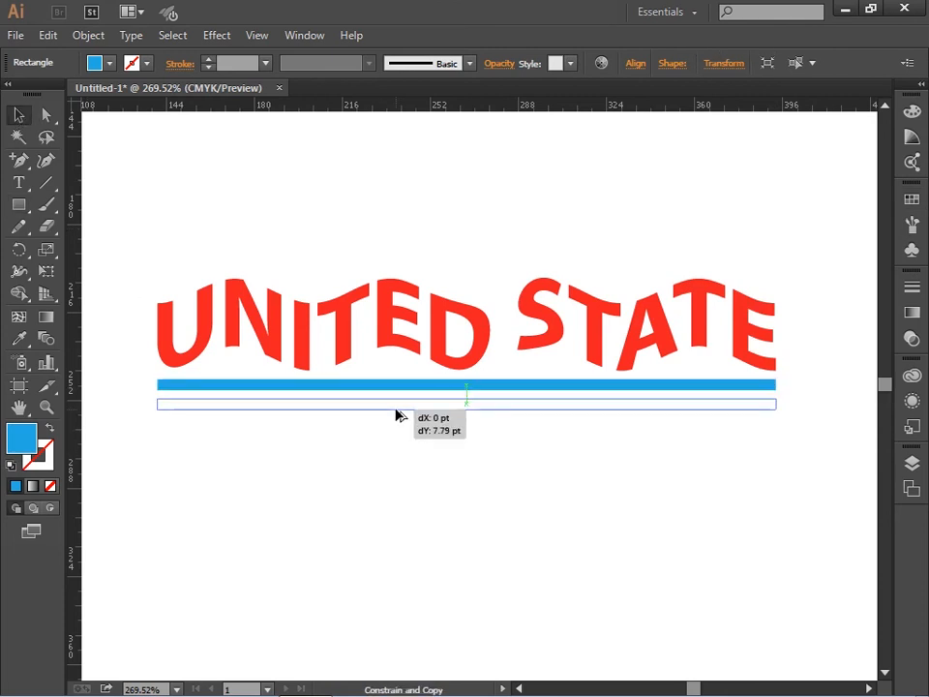
left_click_drag(395, 414, 396, 415)
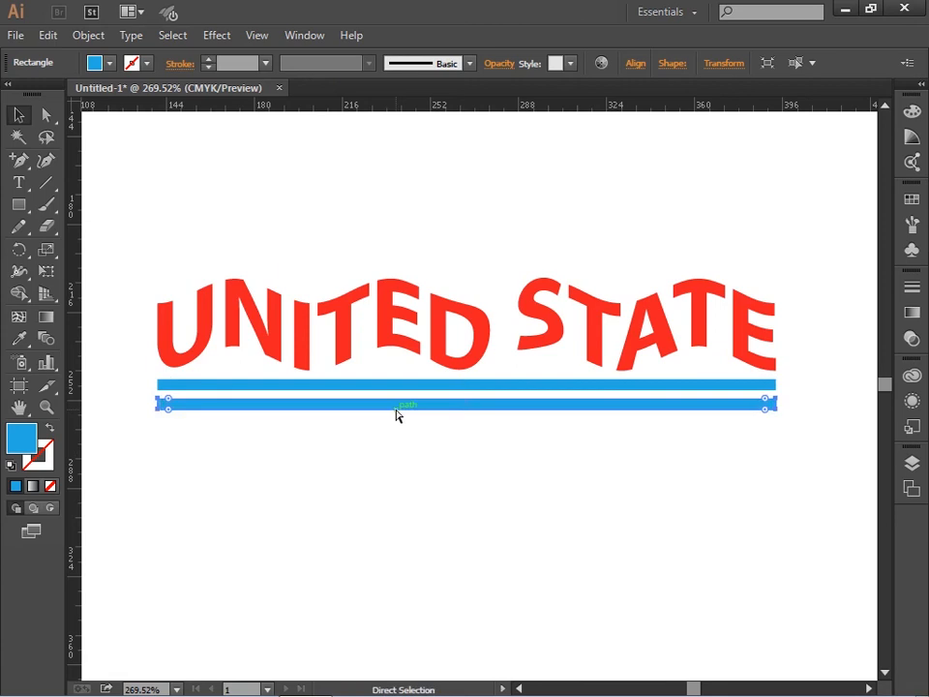
key("ctrl+d")
Step: Apply an Envelope Distort mesh with 5 rows and 8 columns to all three blue stripes
left_click_drag(380, 474, 523, 382)
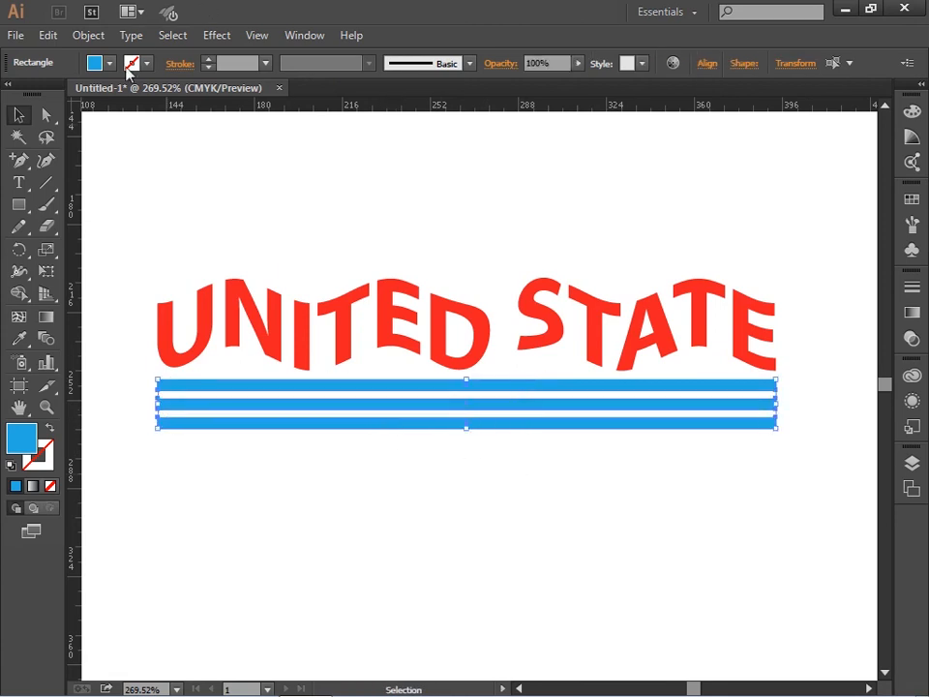
left_click(86, 36)
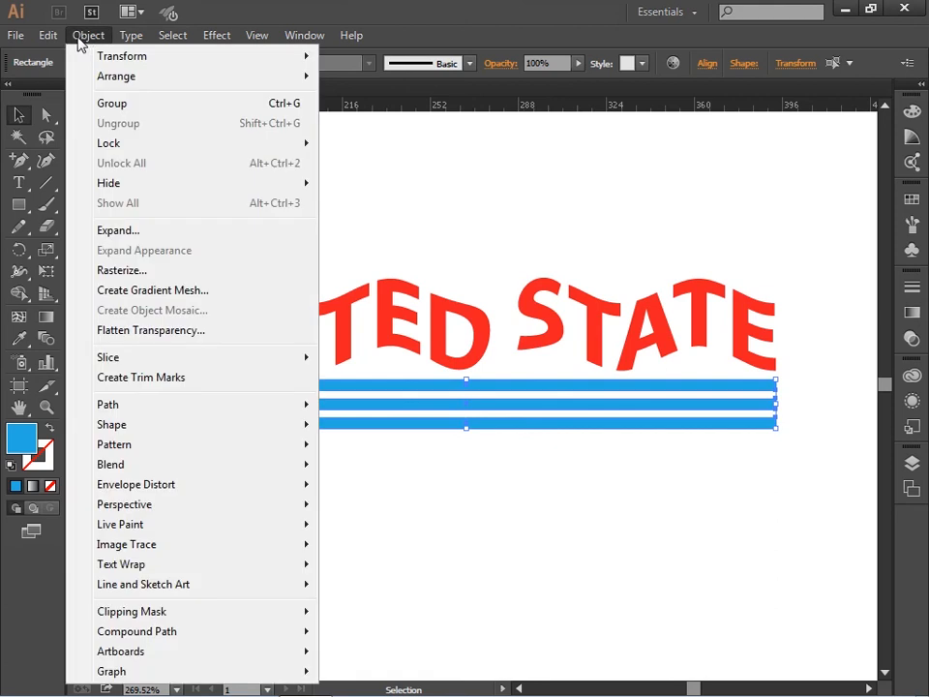
mouse_move(206, 492)
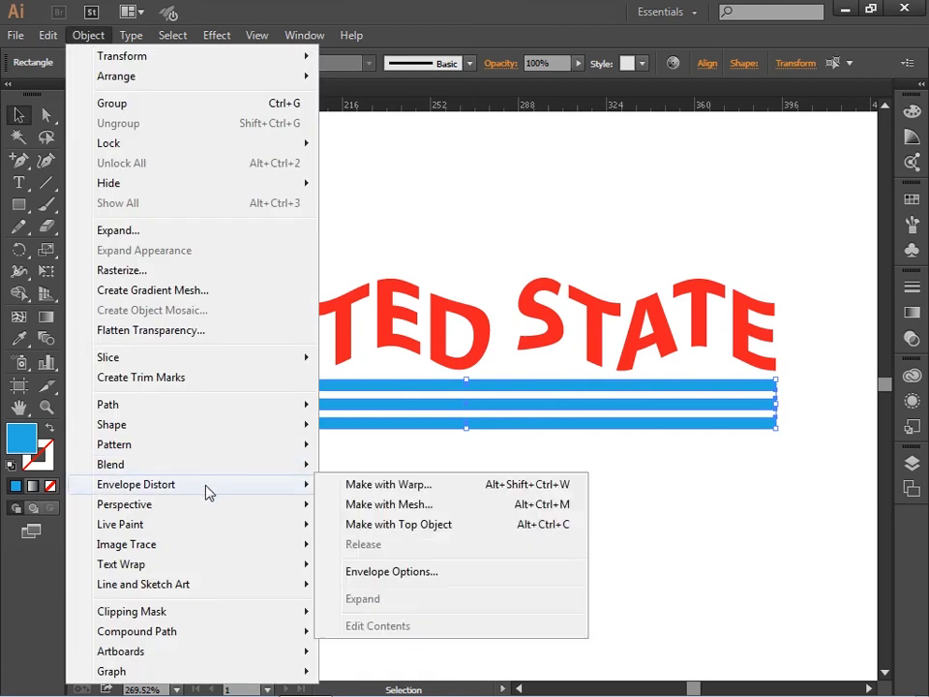
left_click(390, 504)
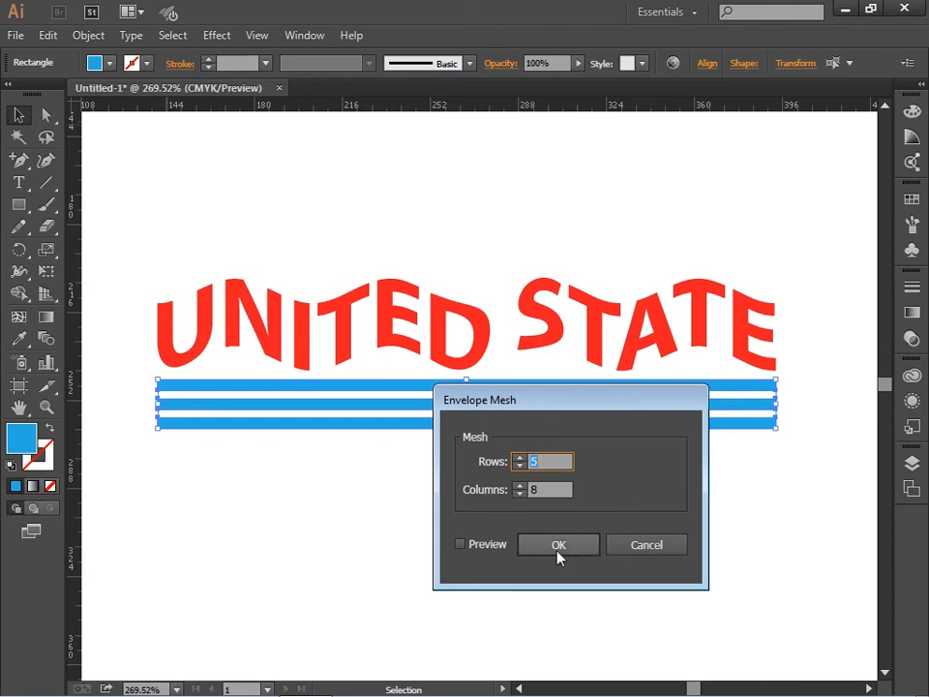
left_click(485, 548)
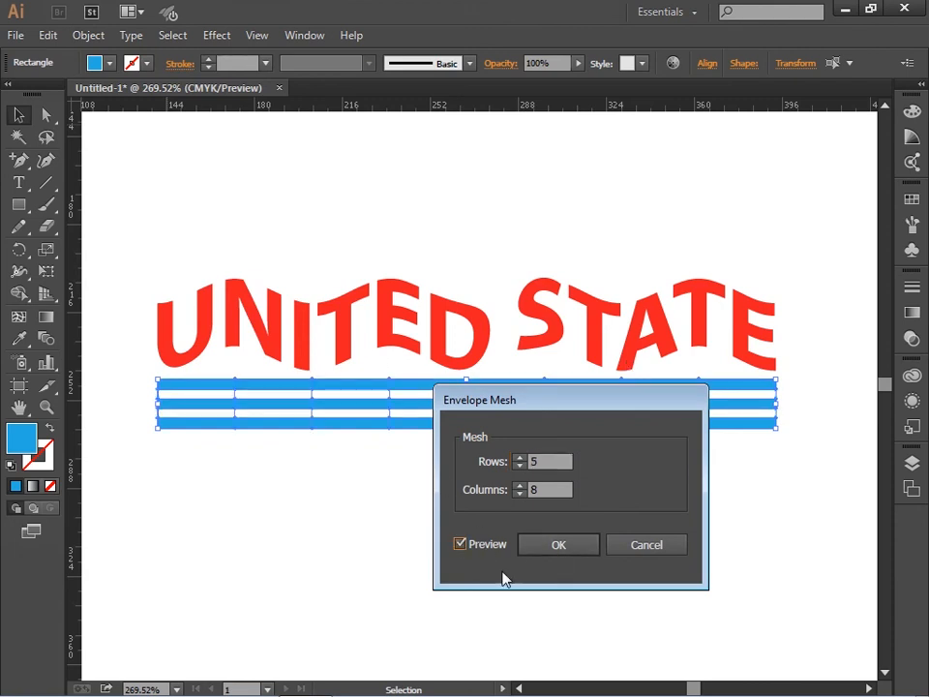
left_click(557, 548)
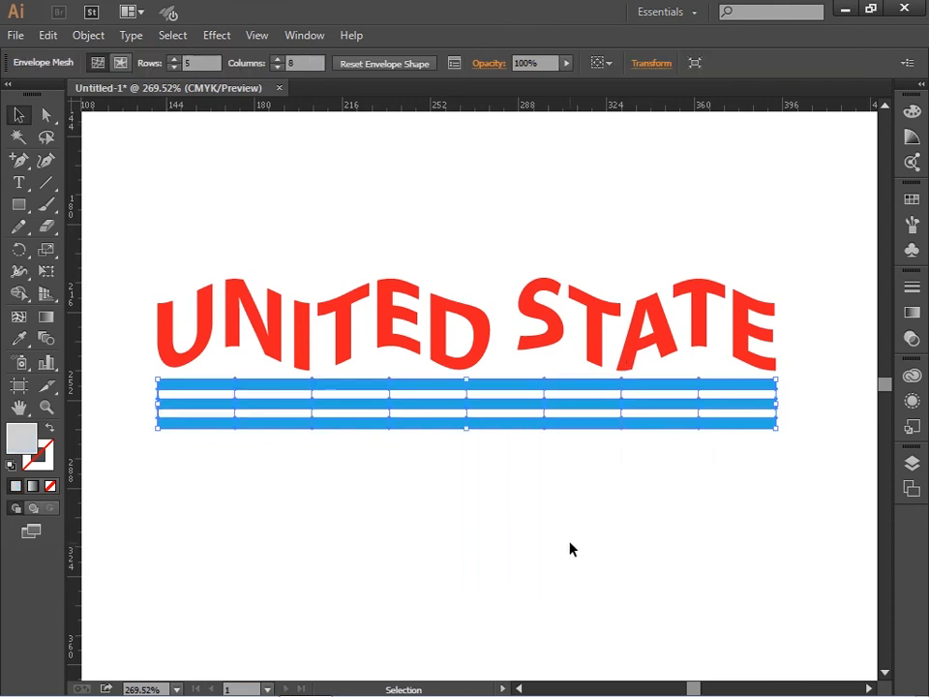
Step: Raise all points on the stripes' second, fourth, sixth and eighth vertical mesh lines by 10 pt, and deselect them
left_click(45, 115)
left_click_drag(224, 471, 261, 365)
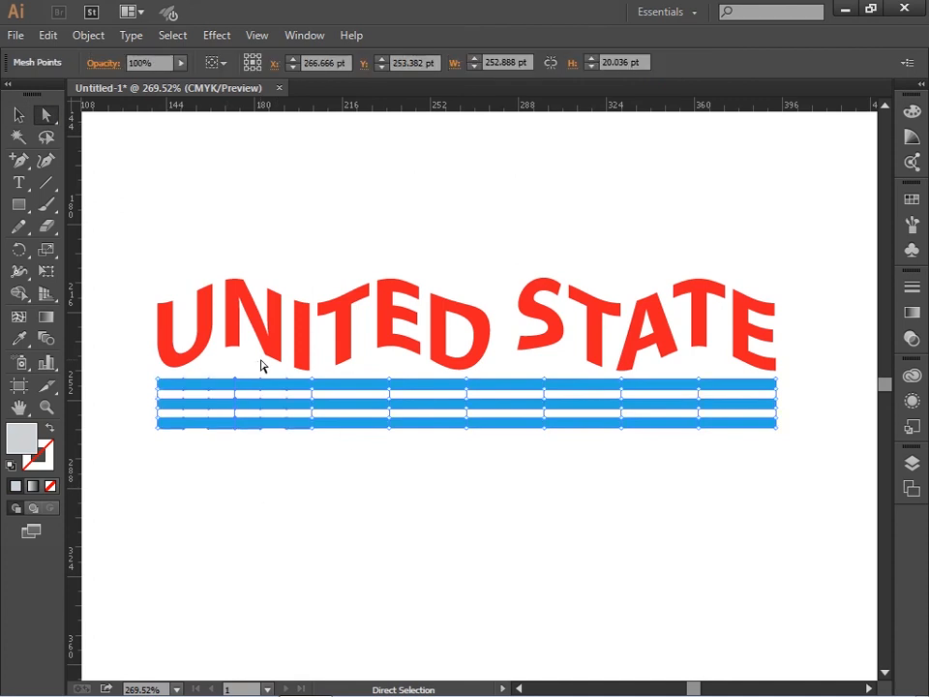
key("alt")
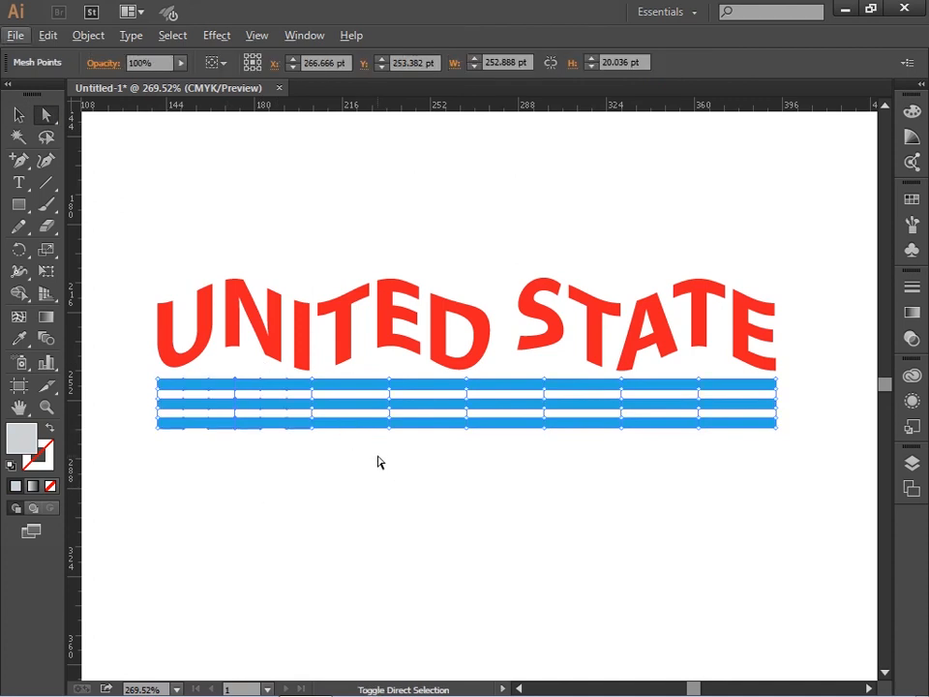
left_click_drag(380, 456, 421, 366)
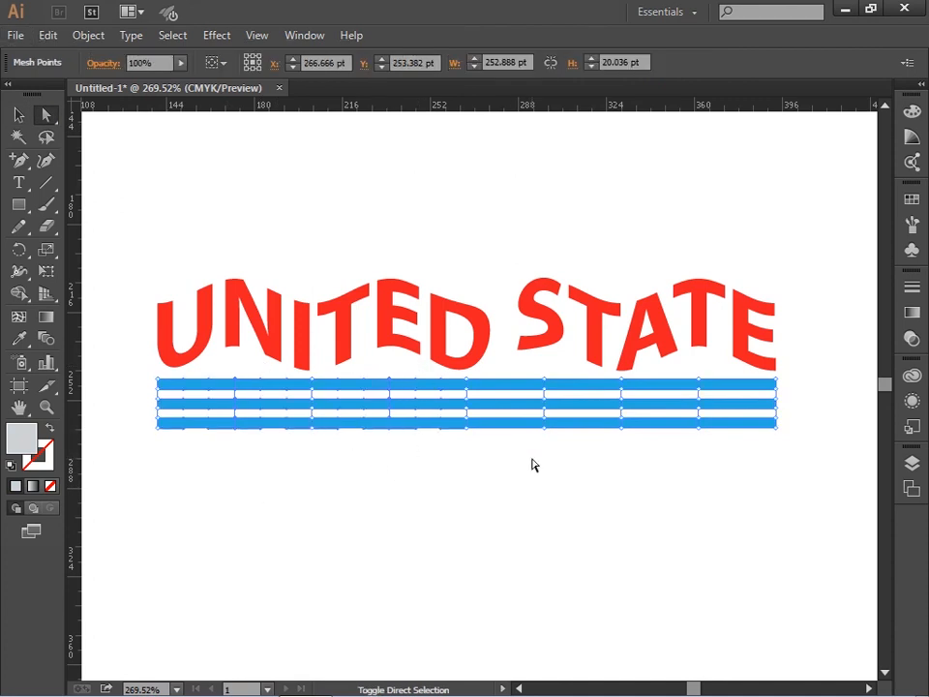
left_click_drag(535, 462, 566, 373)
left_click_drag(665, 476, 724, 376)
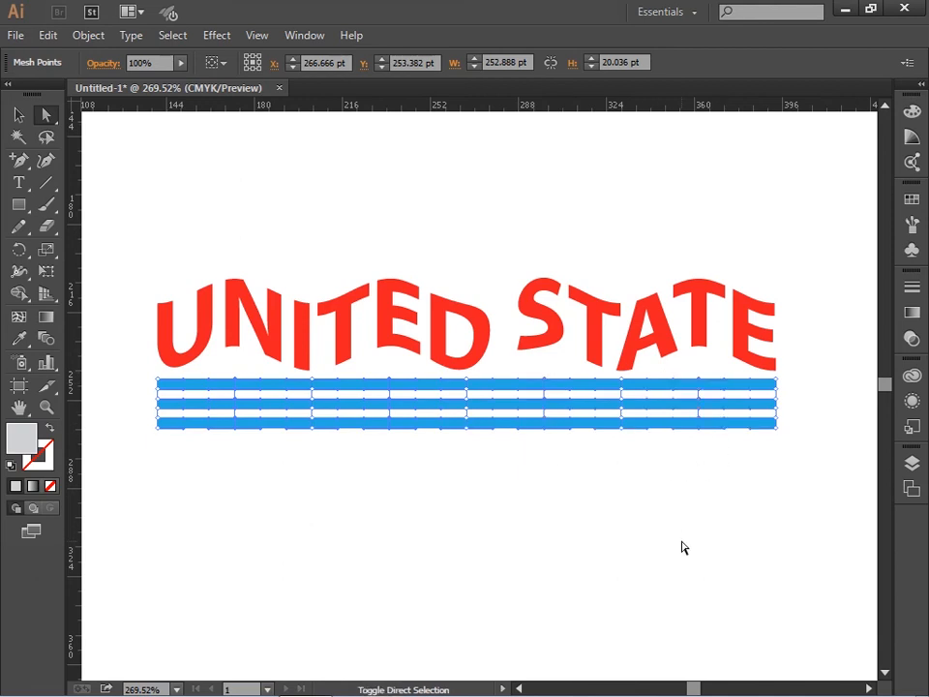
key("shift+Up")
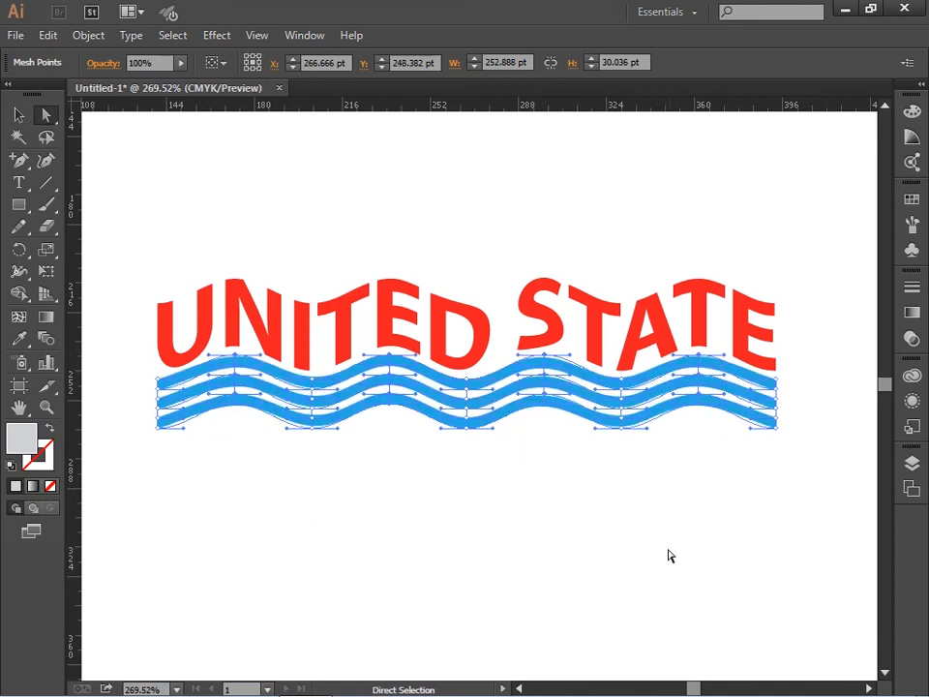
left_click(668, 559)
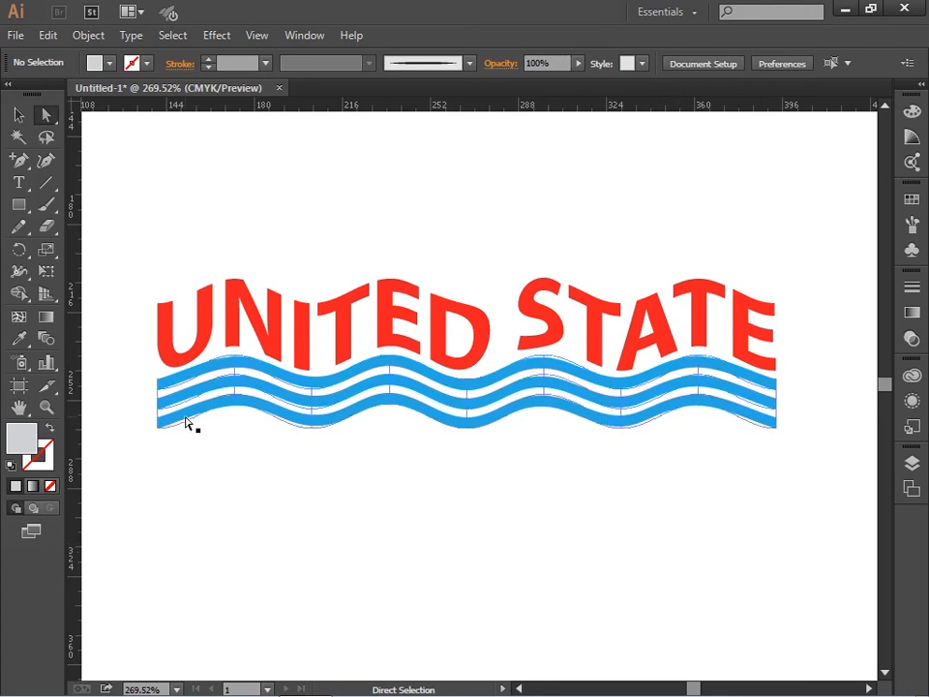
Step: Group the wavy UNITED STATE text with the wavy blue stripes, and deselect the group
left_click(19, 114)
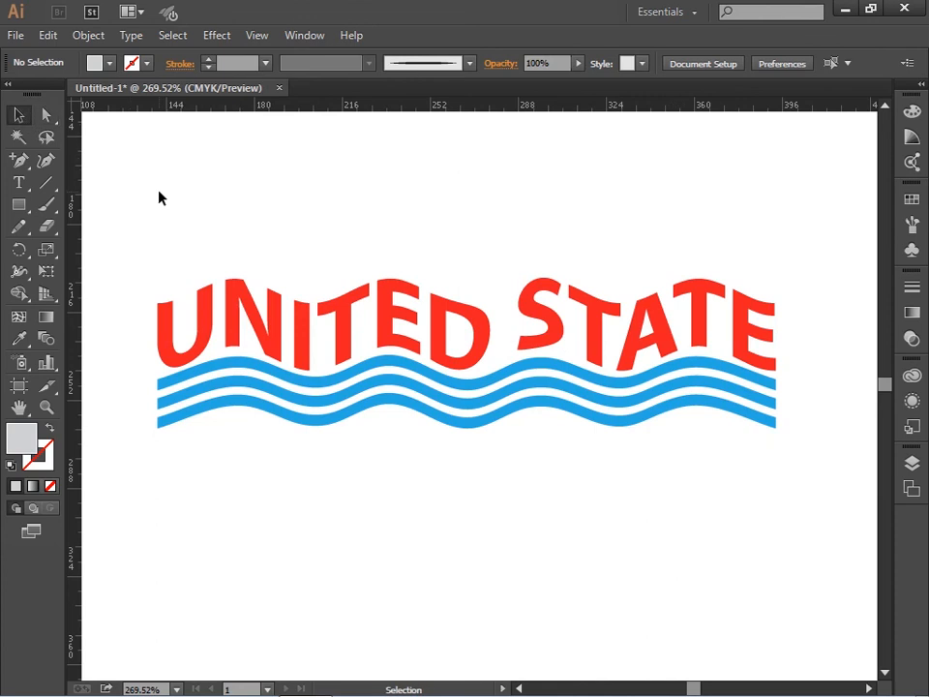
left_click_drag(182, 208, 551, 531)
right_click(460, 409)
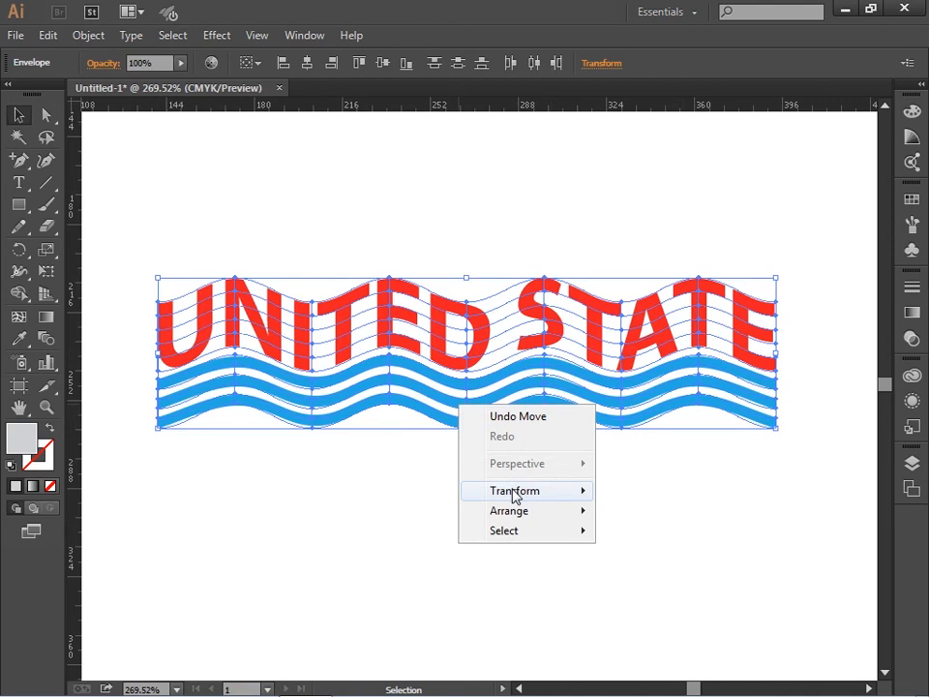
left_click(91, 41)
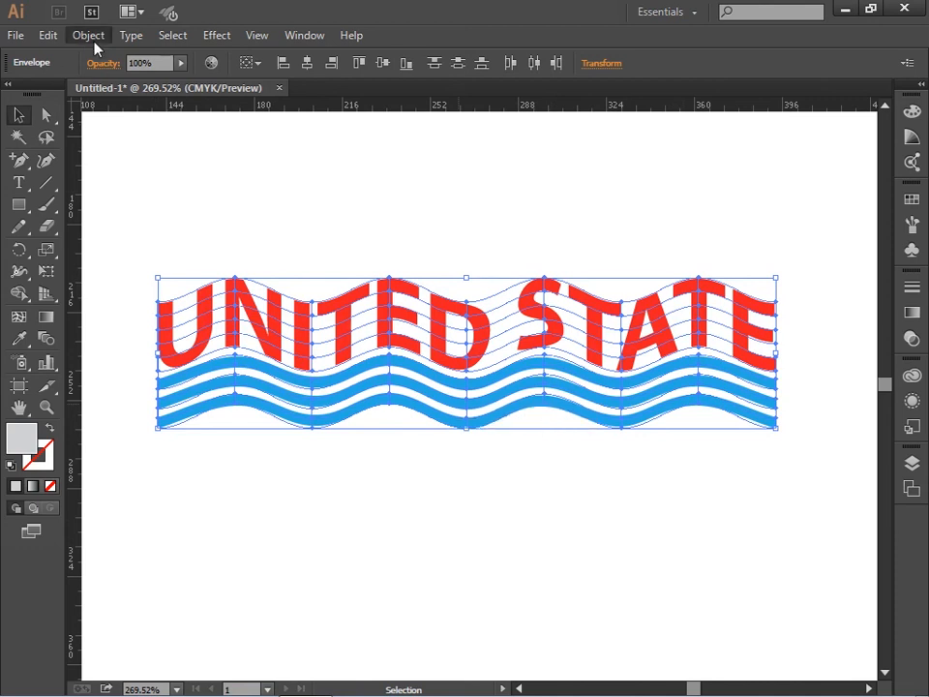
left_click(89, 36)
left_click(150, 104)
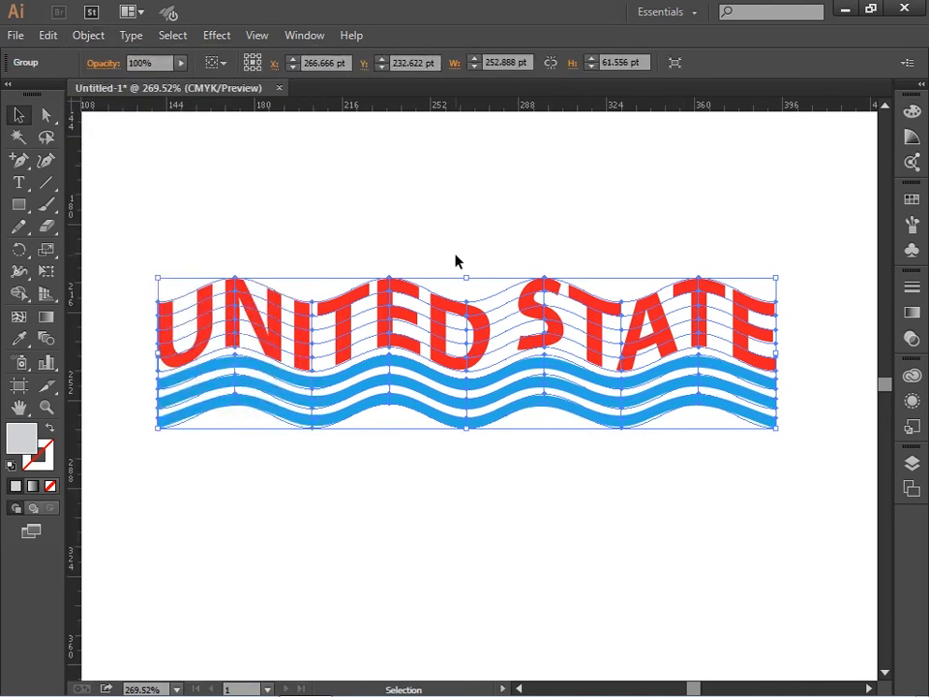
left_click(456, 261)
Step: Move the grouped wavy text and stripes up and slightly right to the upper part of the artboard, and deselect the group
left_click_drag(483, 343, 491, 283)
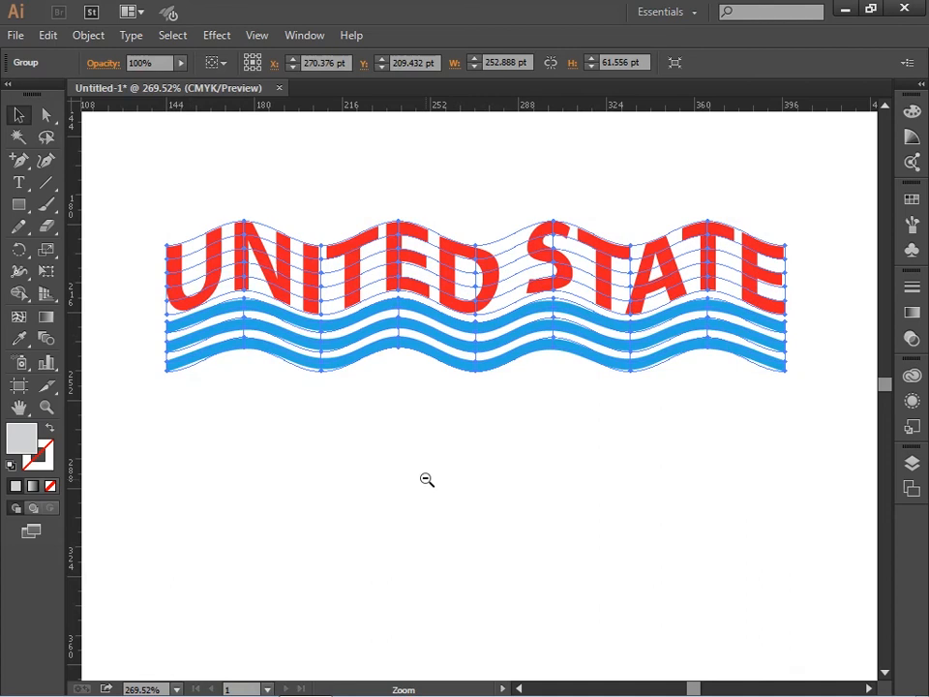
left_click(508, 432, "ctrl+alt")
left_click(499, 437, "ctrl+alt")
left_click(498, 440, "ctrl+alt")
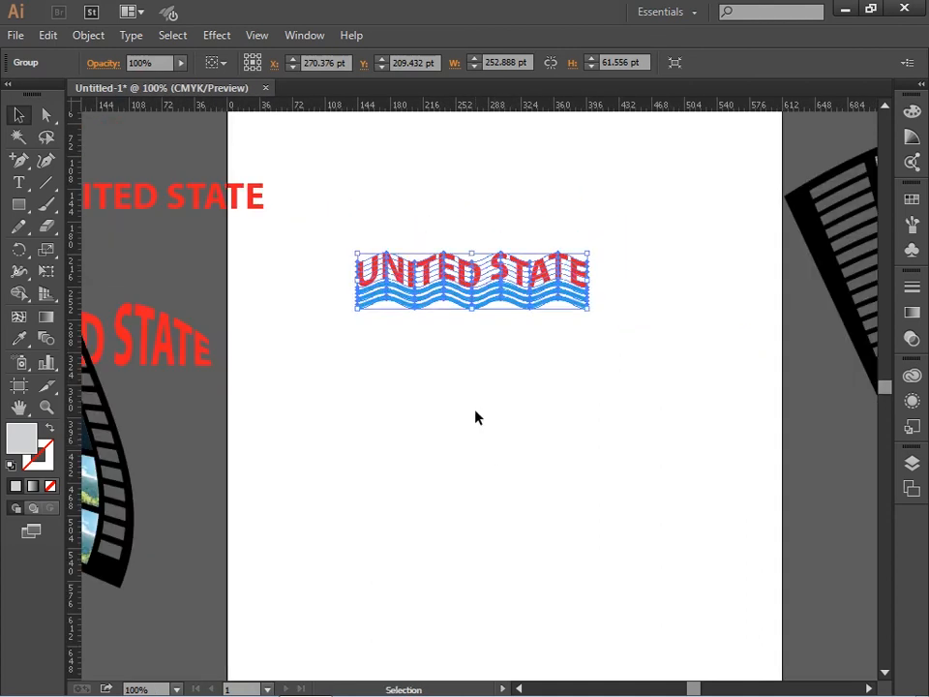
left_click(476, 417)
left_click_drag(465, 298, 478, 229)
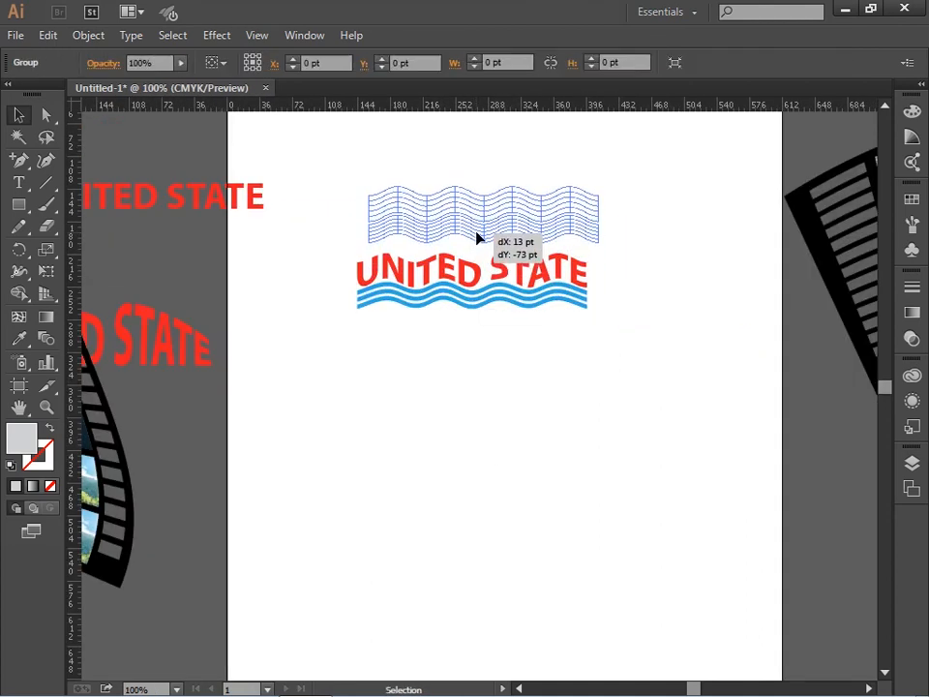
left_click(428, 372)
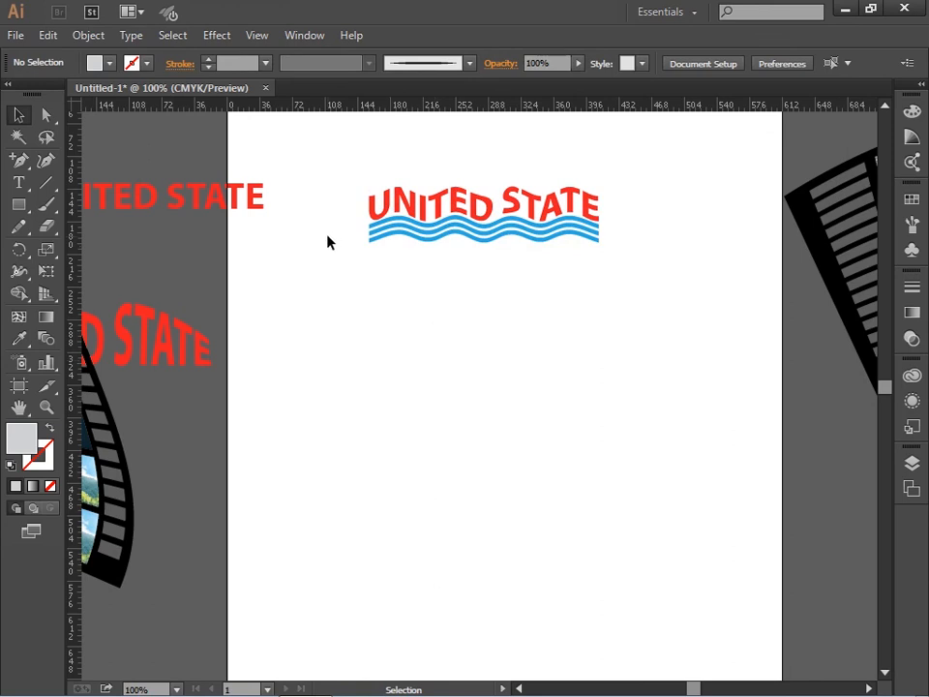
Step: Add the text WORLD near the middle of the artboard, below the wavy design
left_click(18, 182)
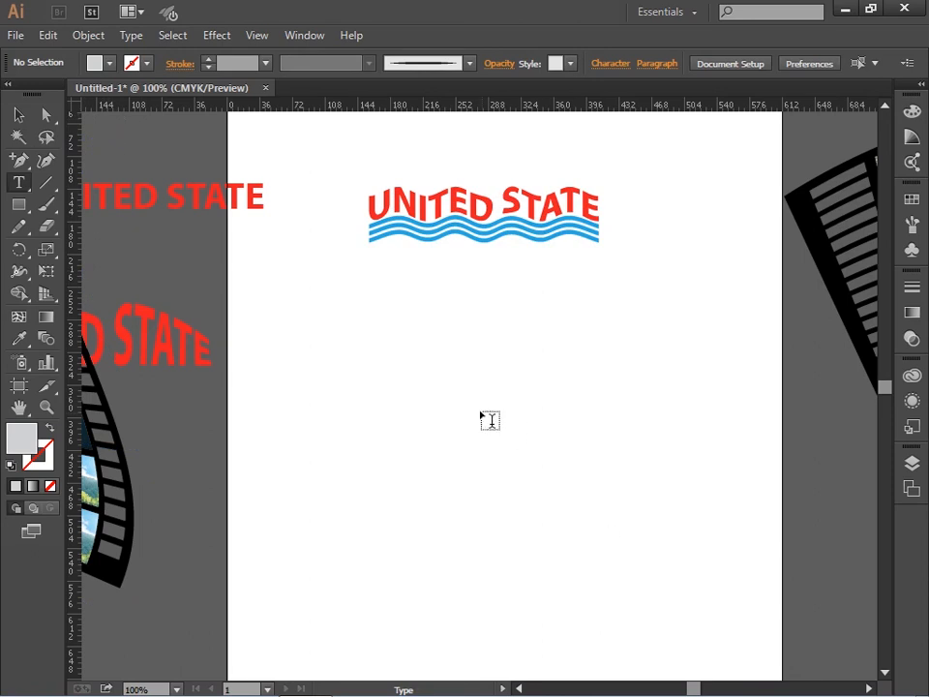
left_click(456, 361)
type("wor")
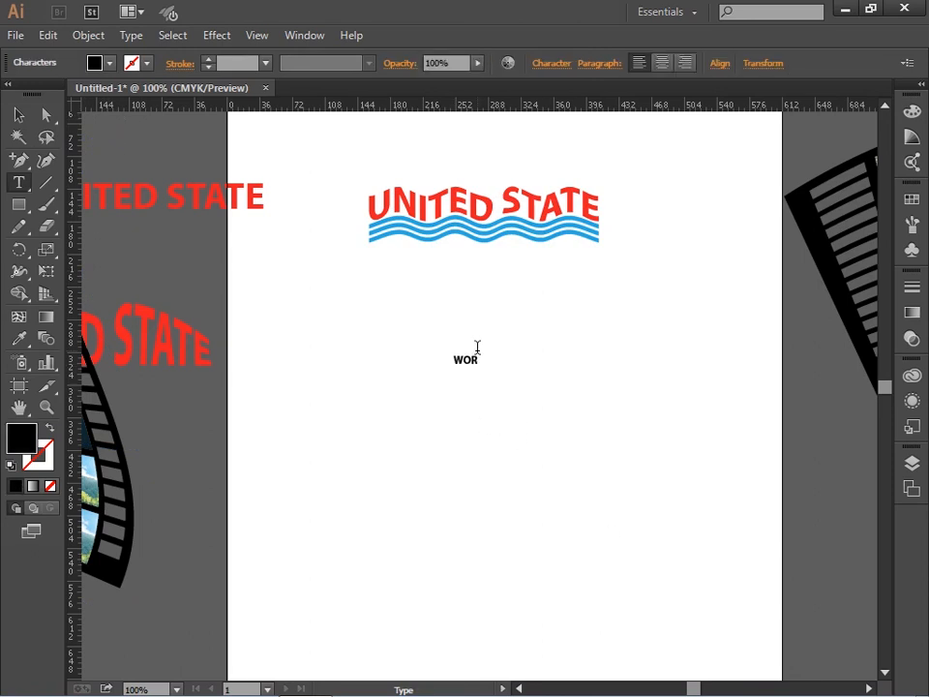
type("ld")
left_click(88, 36)
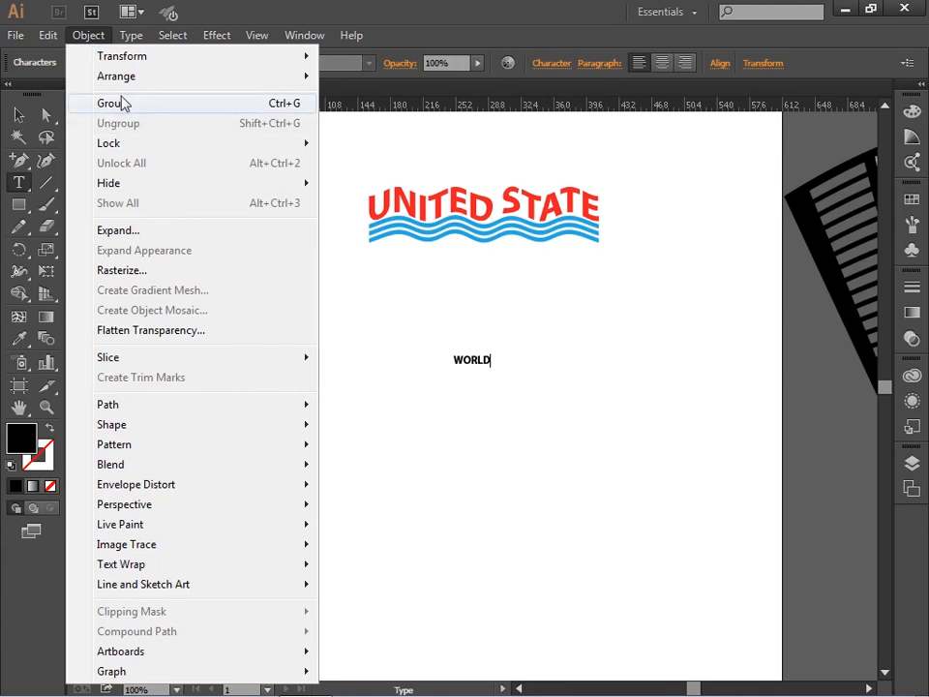
mouse_move(171, 357)
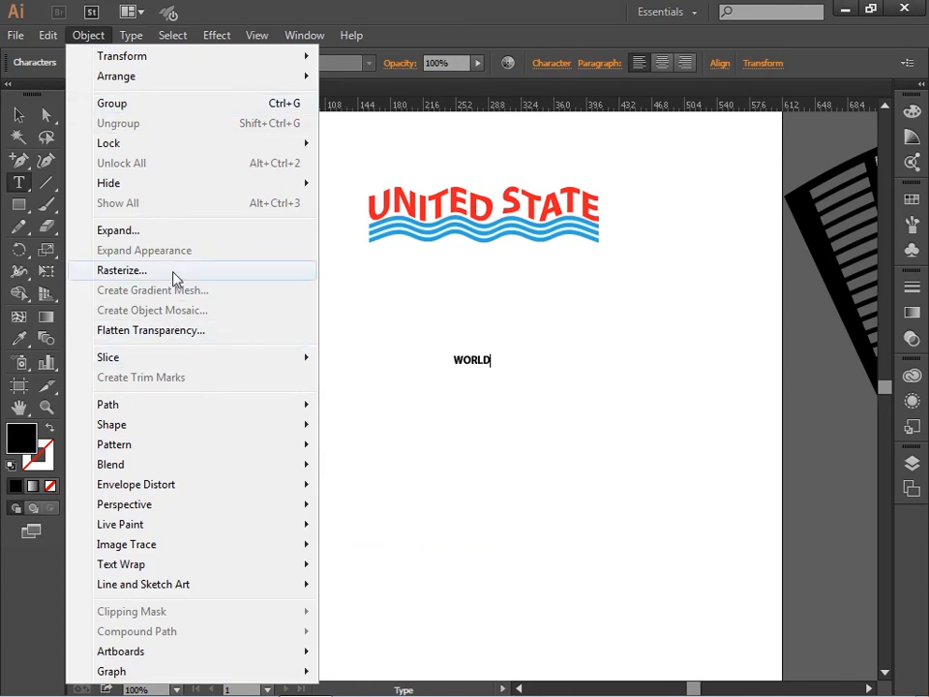
mouse_move(213, 473)
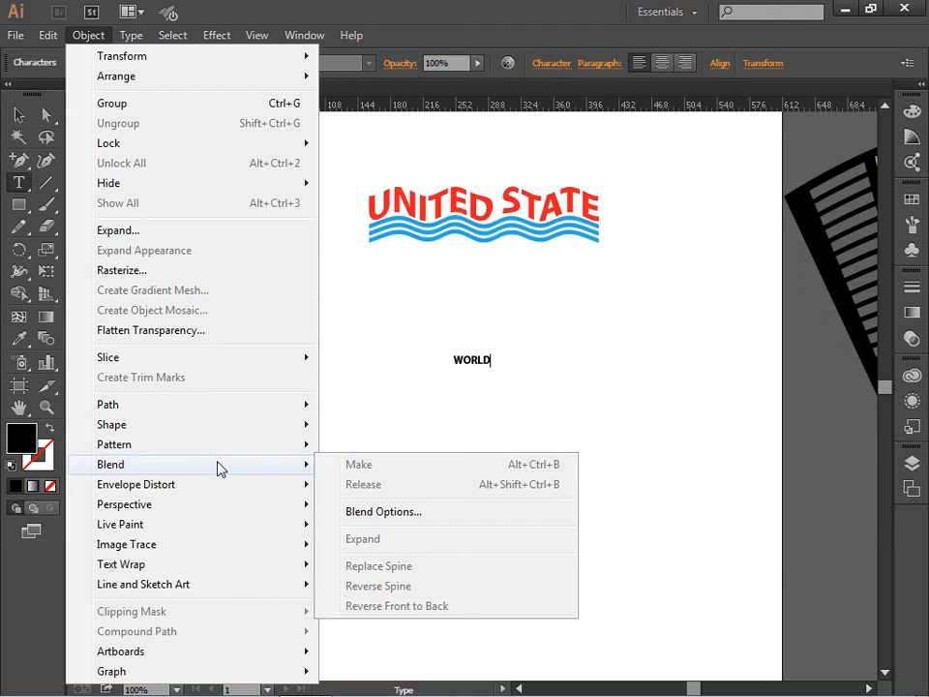
Step: Draw a black circle with the Ellipse tool below the WORLD text, and shift it slightly down and right
left_click(20, 204)
left_click_drag(20, 204, 58, 247)
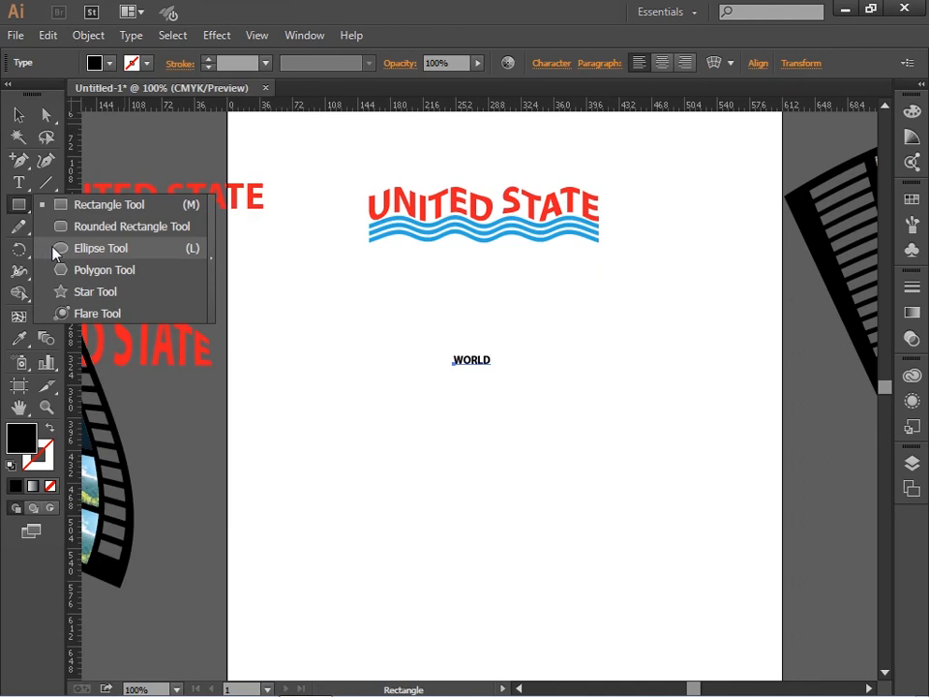
left_click_drag(481, 446, 553, 514)
left_click(19, 115)
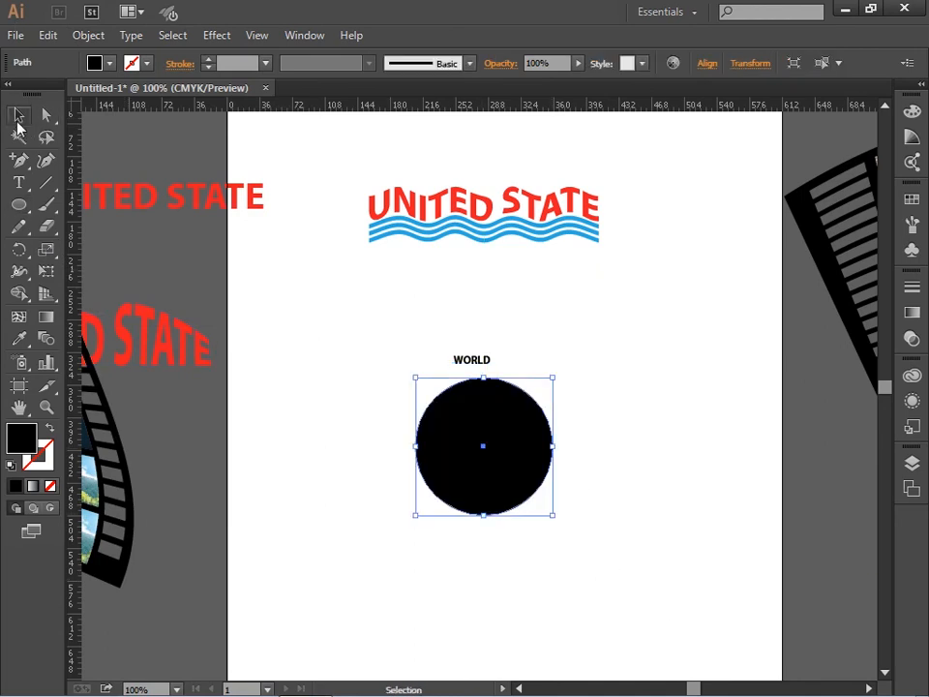
left_click_drag(449, 434, 480, 453)
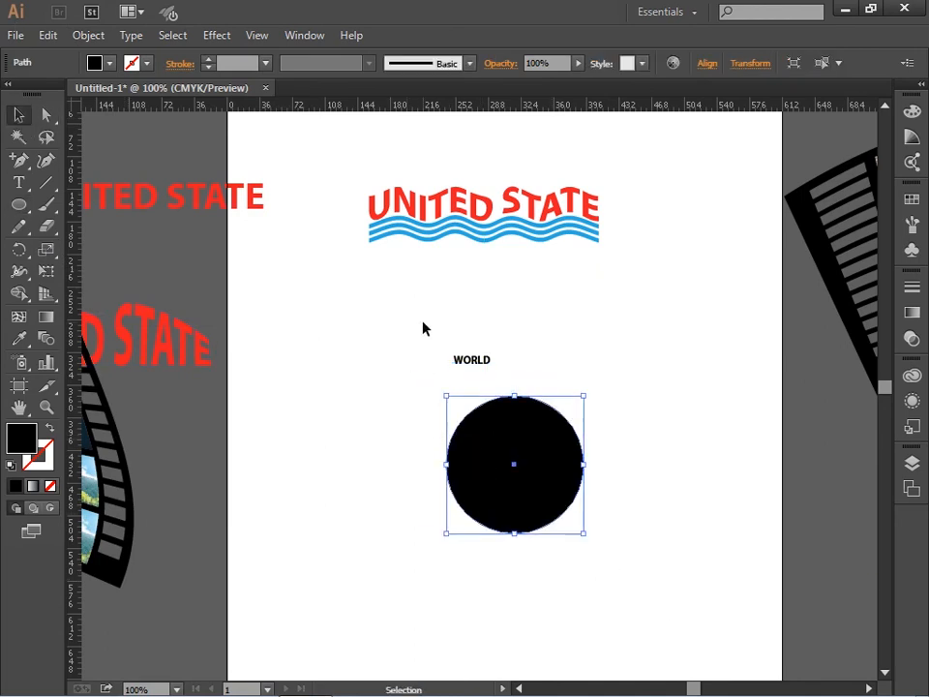
Step: Shape the WORLD text into the black circle with Envelope Distort's Make with Top Object, and inspect the result up close
left_click_drag(423, 327, 579, 533)
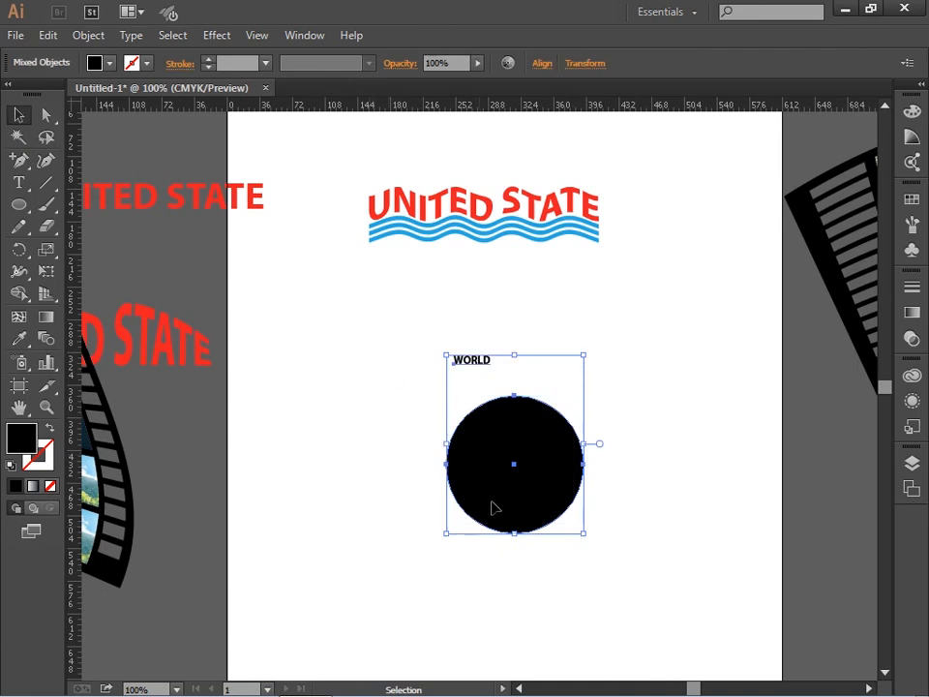
left_click(77, 35)
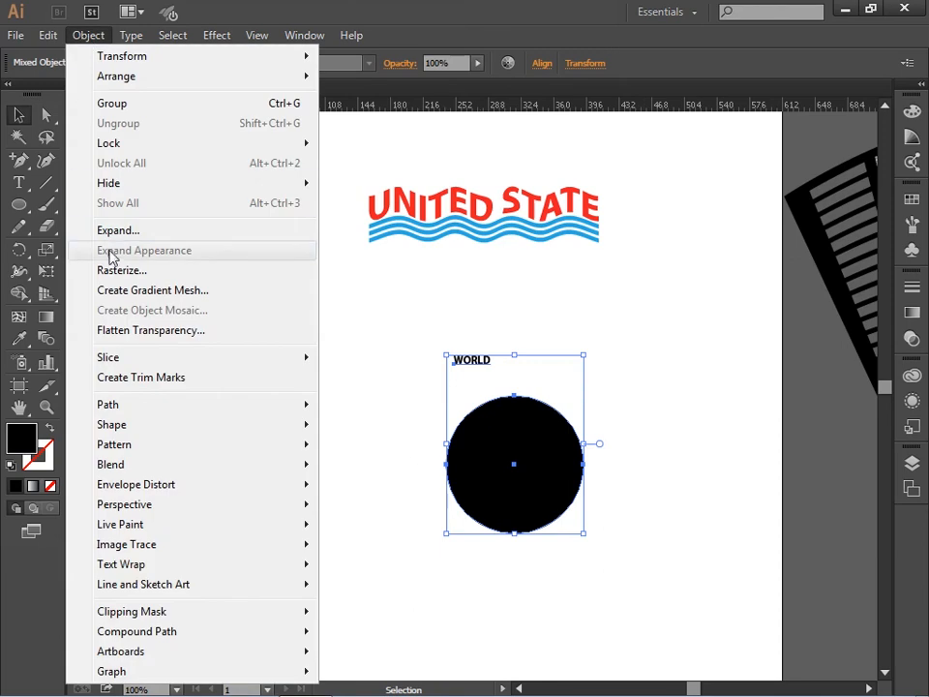
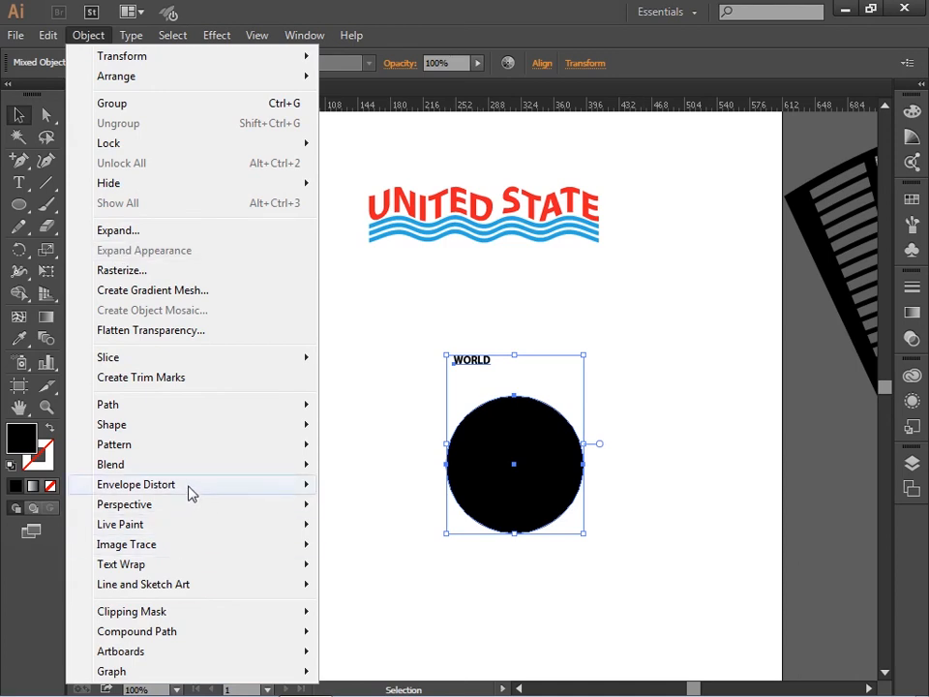
mouse_move(190, 493)
left_click(450, 524)
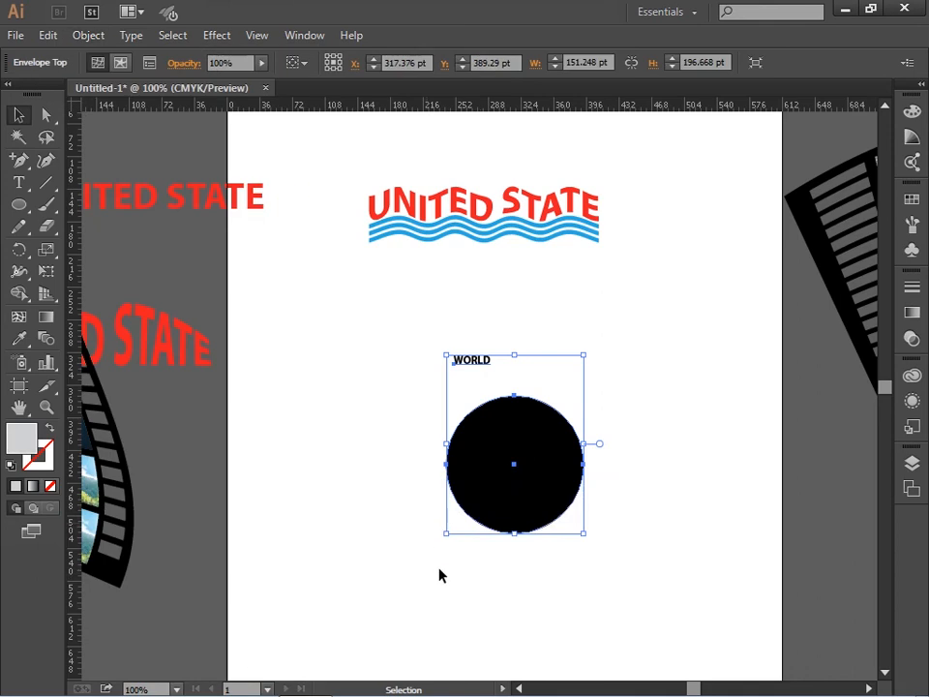
left_click(439, 575)
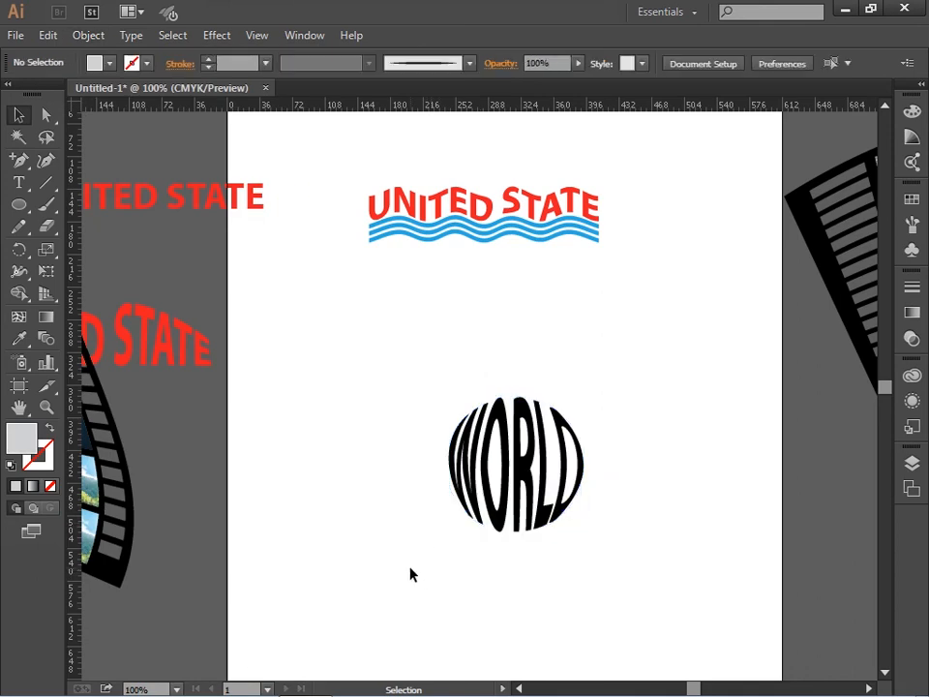
key("ctrl+space")
left_click_drag(379, 354, 684, 604)
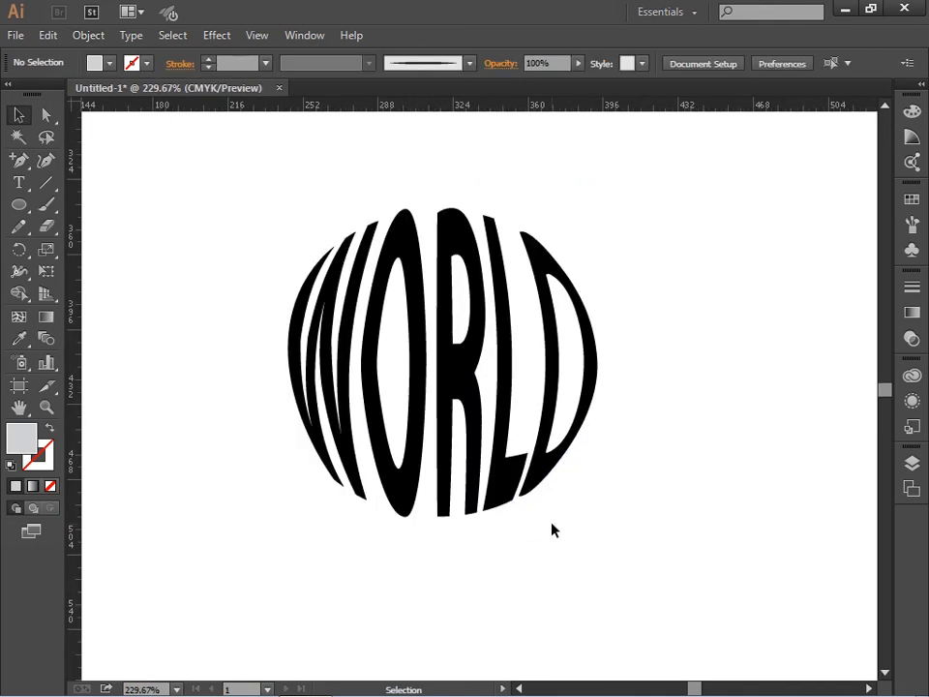
Step: Undo the circular envelope distortion of the WORLD text, restoring the separate text and circle, and deselect them
key("ctrl+alt+space")
left_click(481, 479, "ctrl+alt")
left_click(481, 479, "ctrl+alt")
left_click(481, 480, "ctrl+alt")
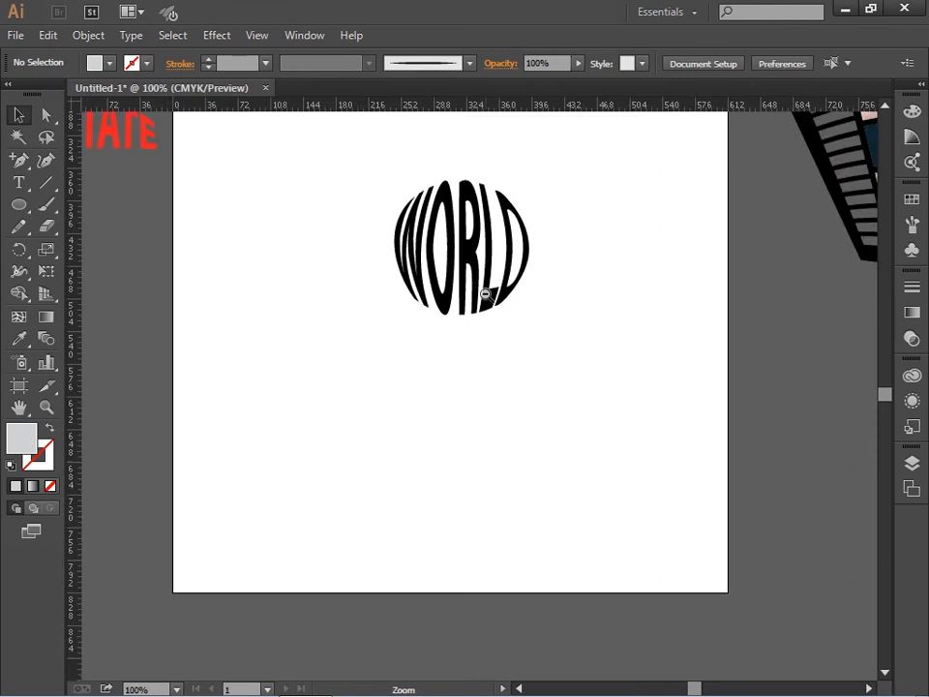
left_click(486, 293, "ctrl+alt")
key("ctrl+z")
left_click(496, 441)
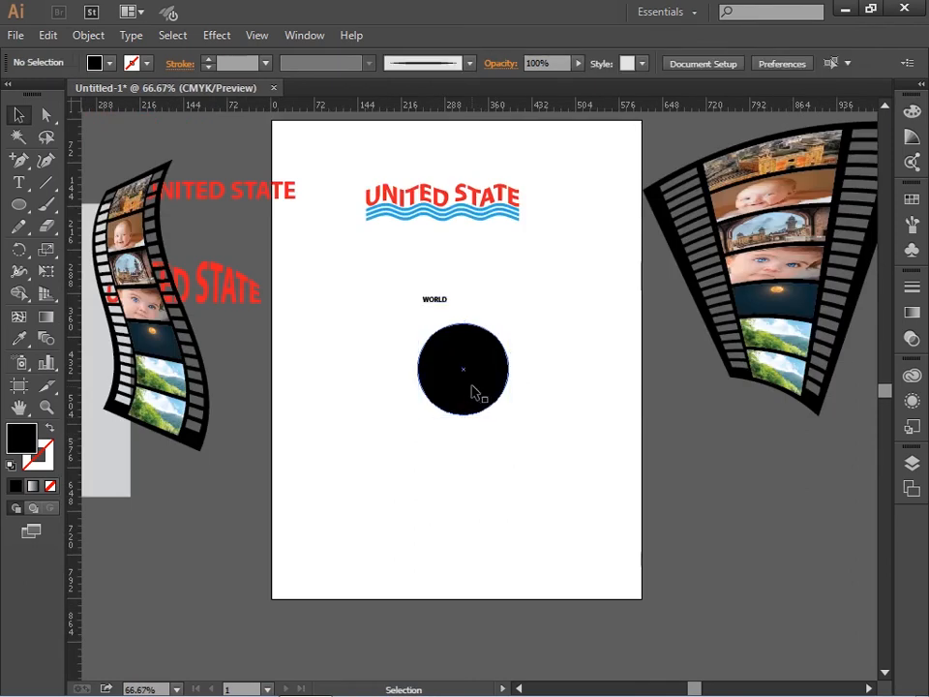
Step: Copy the black circle to the lower part of the artboard, and flatten the original circle into a wide ellipse
left_click(468, 405)
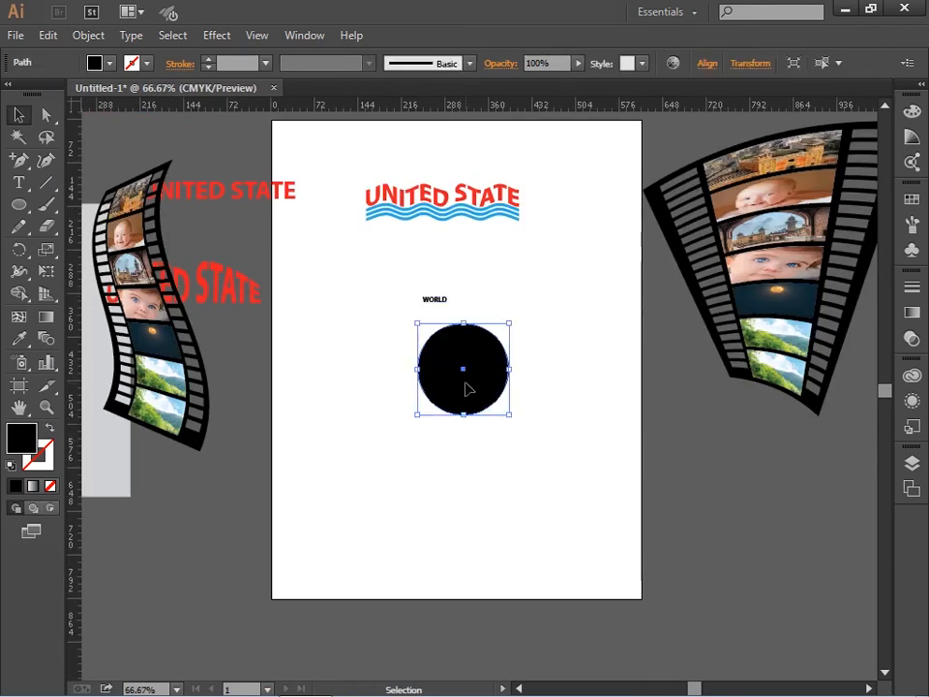
left_click_drag(465, 389, 443, 541)
left_click(472, 414)
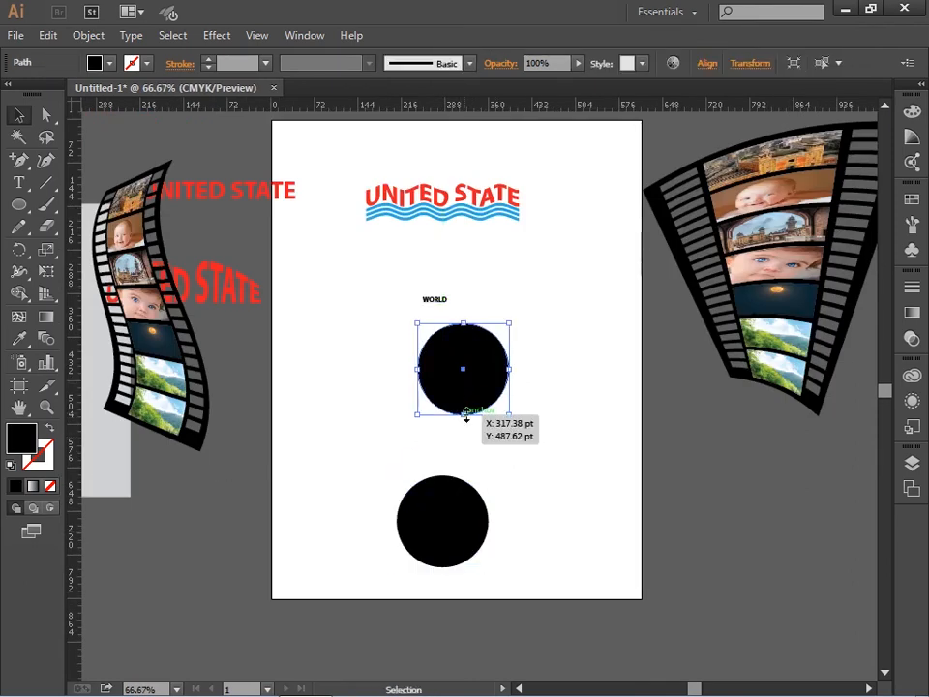
left_click_drag(466, 416, 471, 373)
left_click(465, 459)
Step: Shape the WORLD text into the flattened ellipse with Envelope Distort's Make with Top Object, and inspect the result up close
left_click_drag(397, 290, 520, 397)
left_click(88, 34)
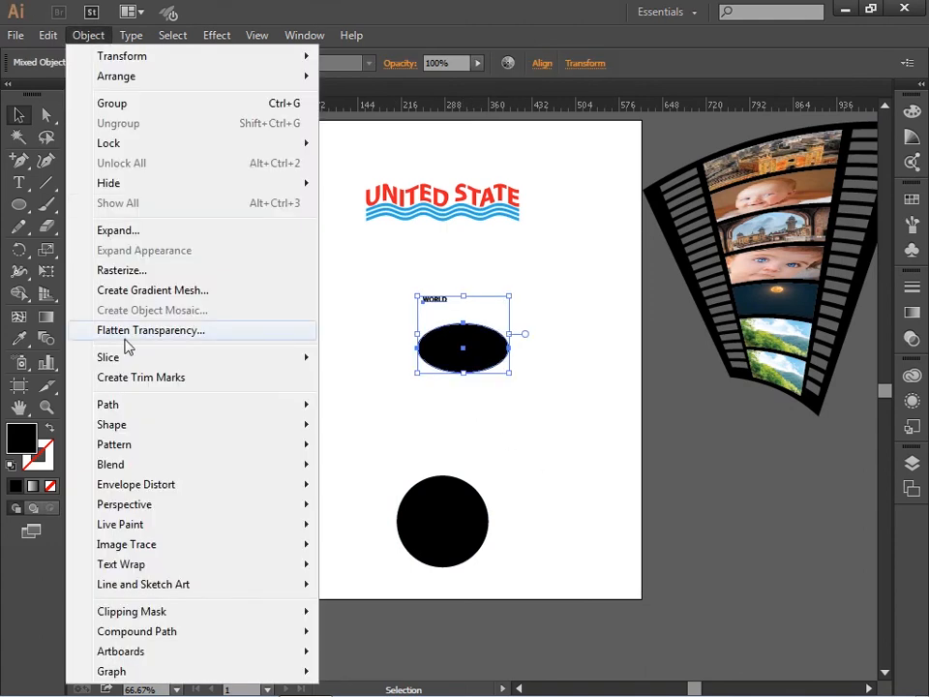
mouse_move(167, 488)
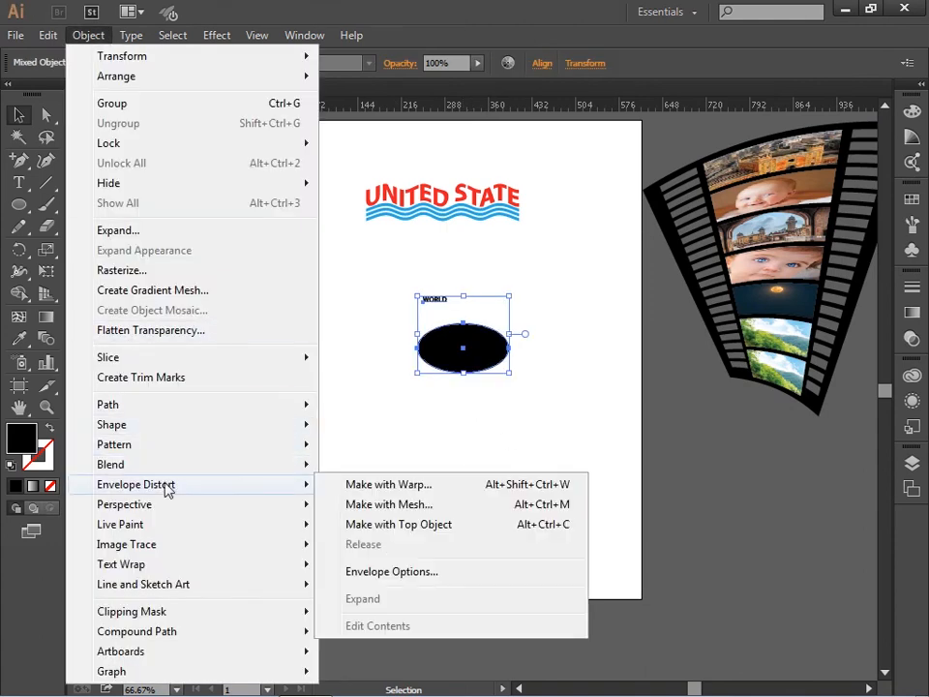
left_click(448, 524)
left_click(377, 323)
key("ctrl+space")
left_click_drag(354, 284, 602, 453)
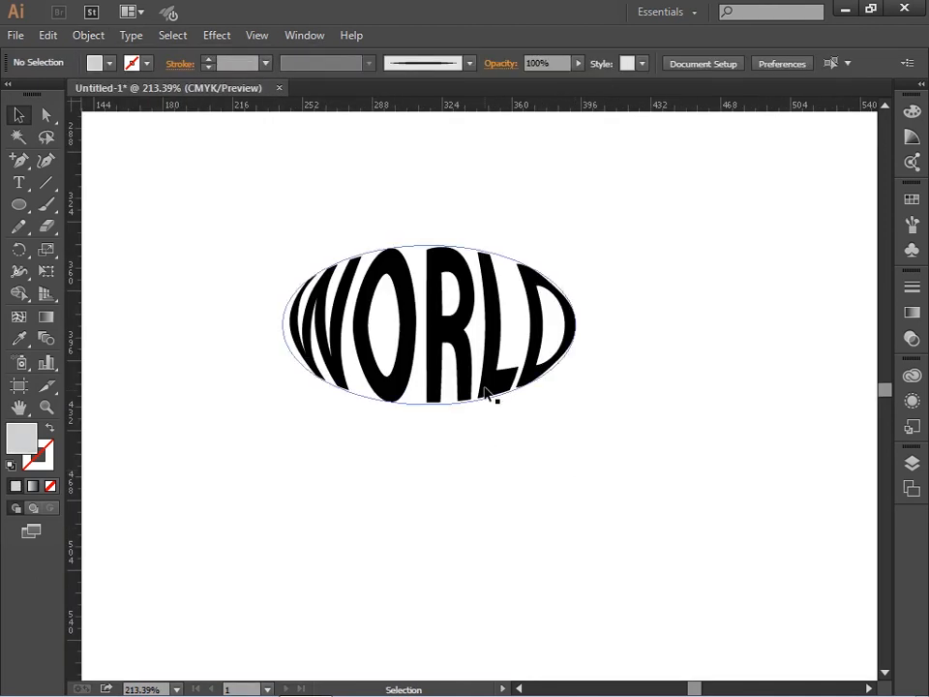
Step: Move the elliptical WORLD text above the artboard, and delete the spare black circle from the lower part of the artboard
key("ctrl+alt+space")
left_click(442, 325)
left_click(471, 382)
left_click(471, 382)
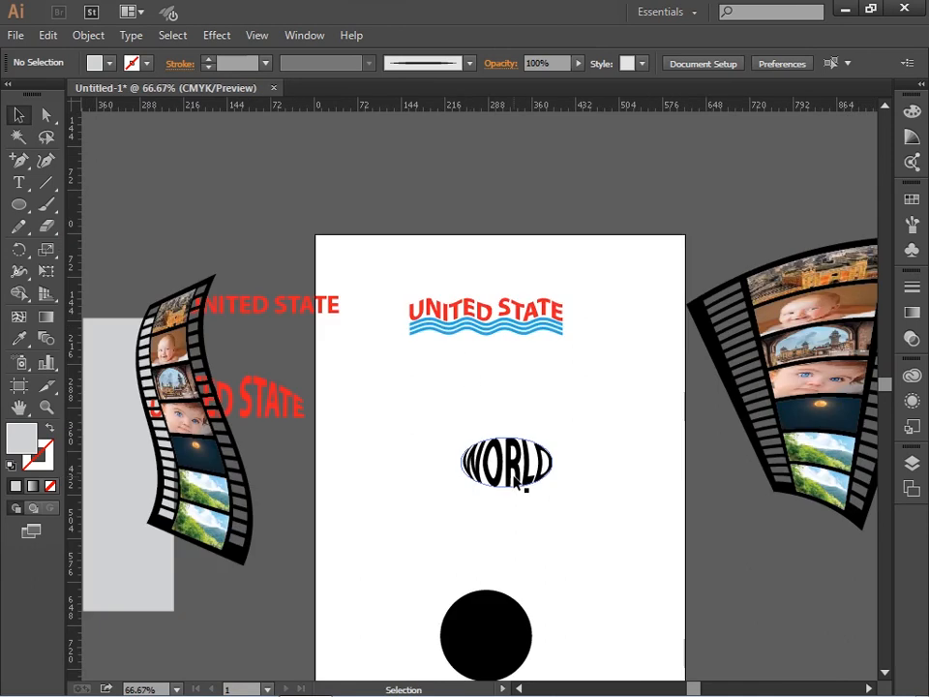
left_click_drag(517, 480, 412, 201)
left_click_drag(492, 605, 453, 512)
key("Delete")
Step: Draw a small black square with the Rectangle tool below the wavy design, and place a copy just to its right
key("ctrl+space")
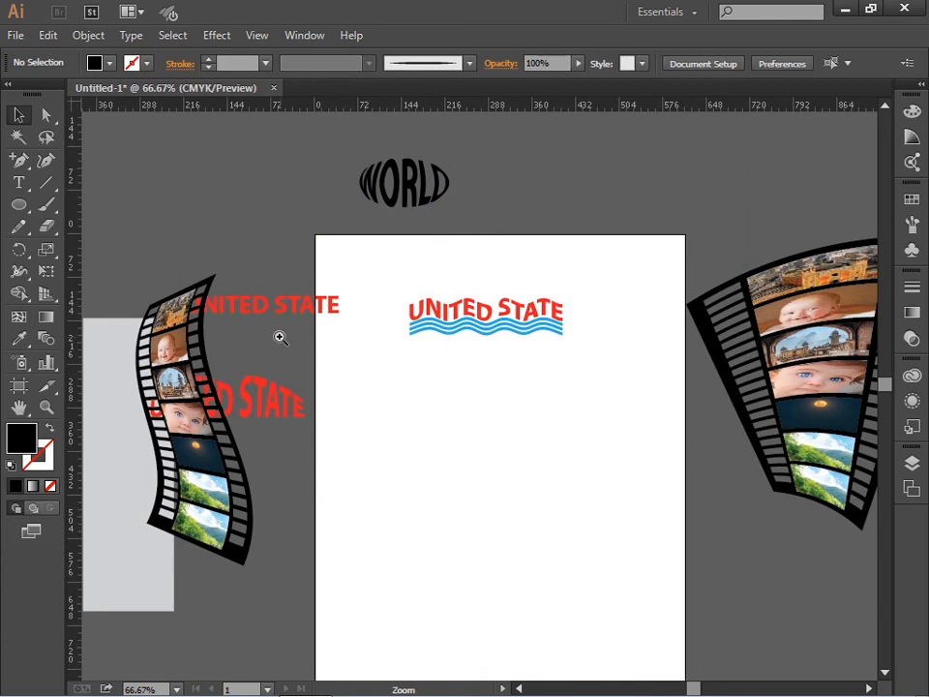
left_click_drag(280, 335, 722, 551)
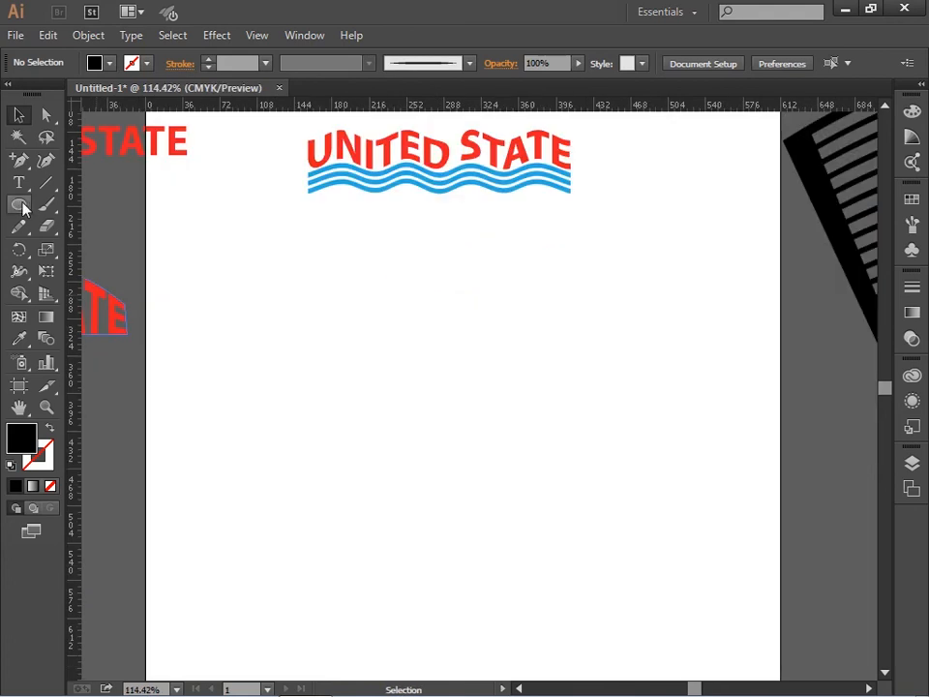
left_click_drag(24, 206, 73, 203)
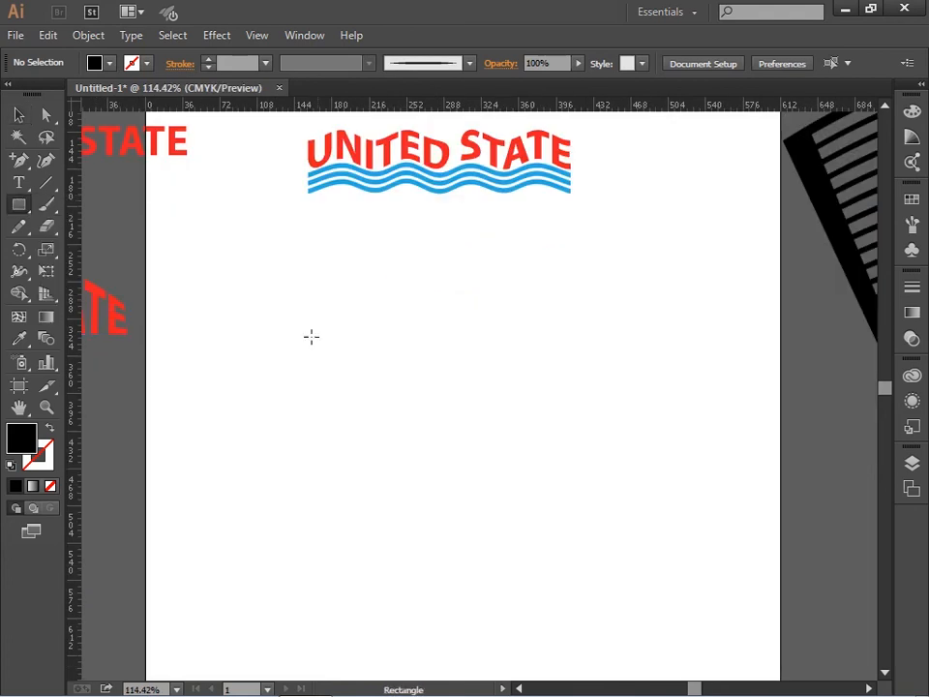
left_click_drag(294, 320, 369, 344)
left_click(19, 114)
left_click(339, 369)
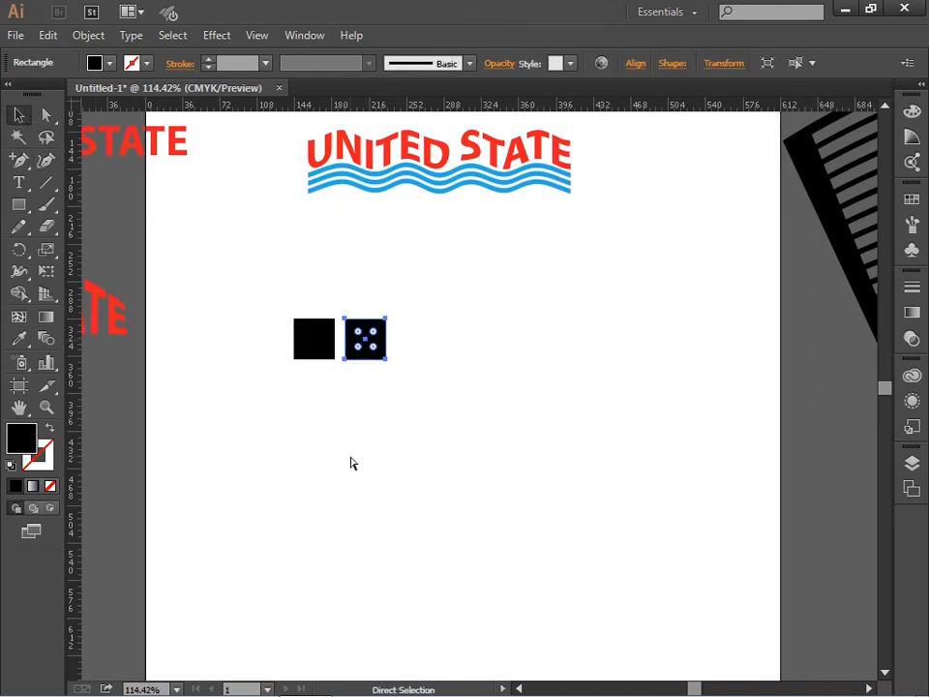
Step: Repeat the square's copy transformation to complete a horizontal row of seven evenly spaced squares
key("ctrl+d")
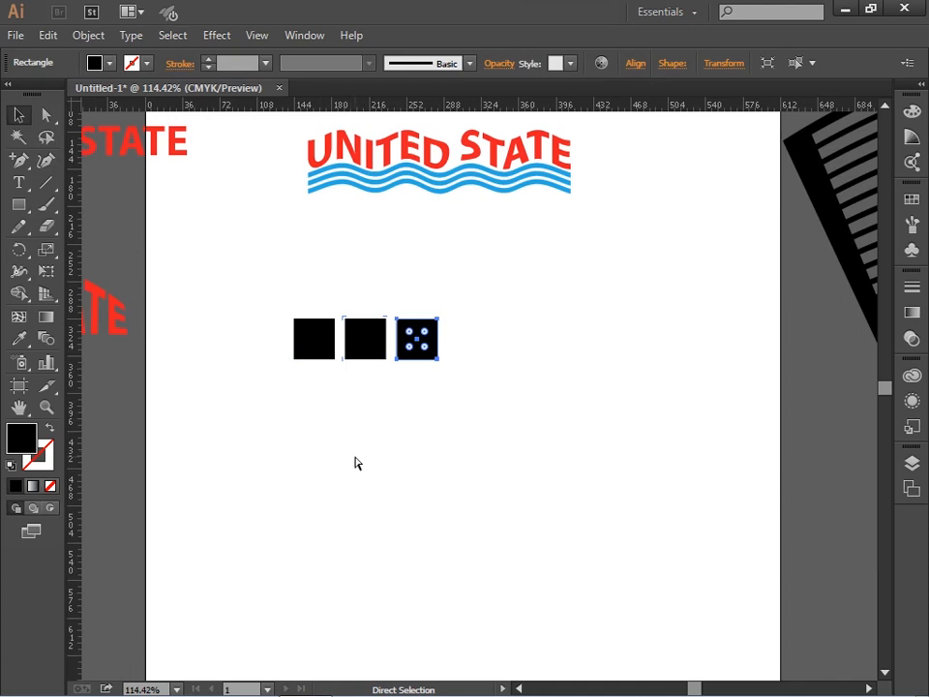
key("ctrl+d")
key("ctrl+d")
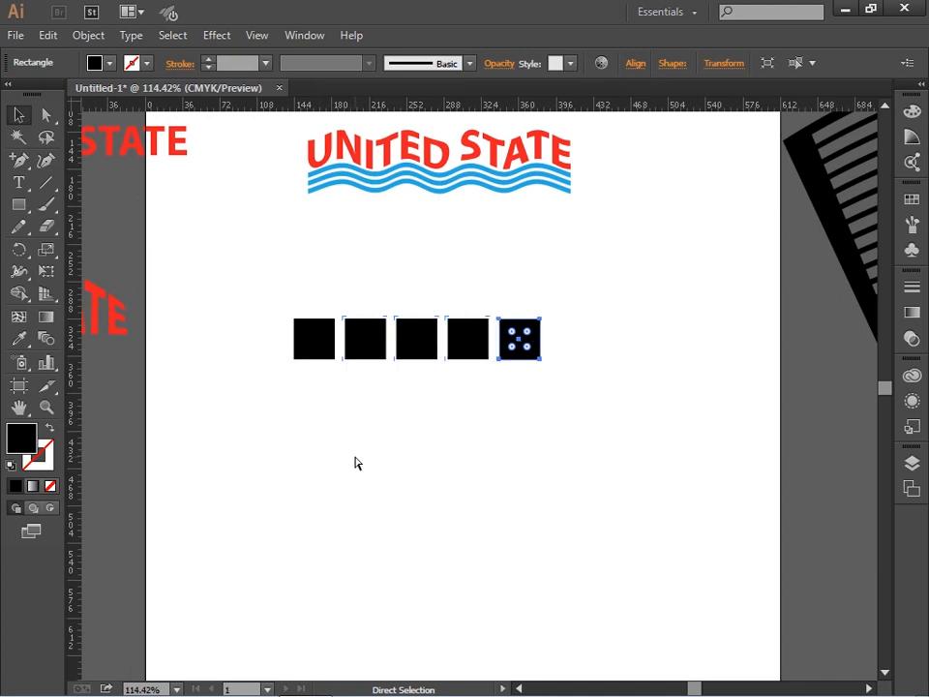
key("ctrl+d")
key("ctrl+d")
Step: Copy the whole row of squares directly below itself, and repeat the copy to build a grid of seven rows
key("v")
left_click_drag(256, 283, 746, 457)
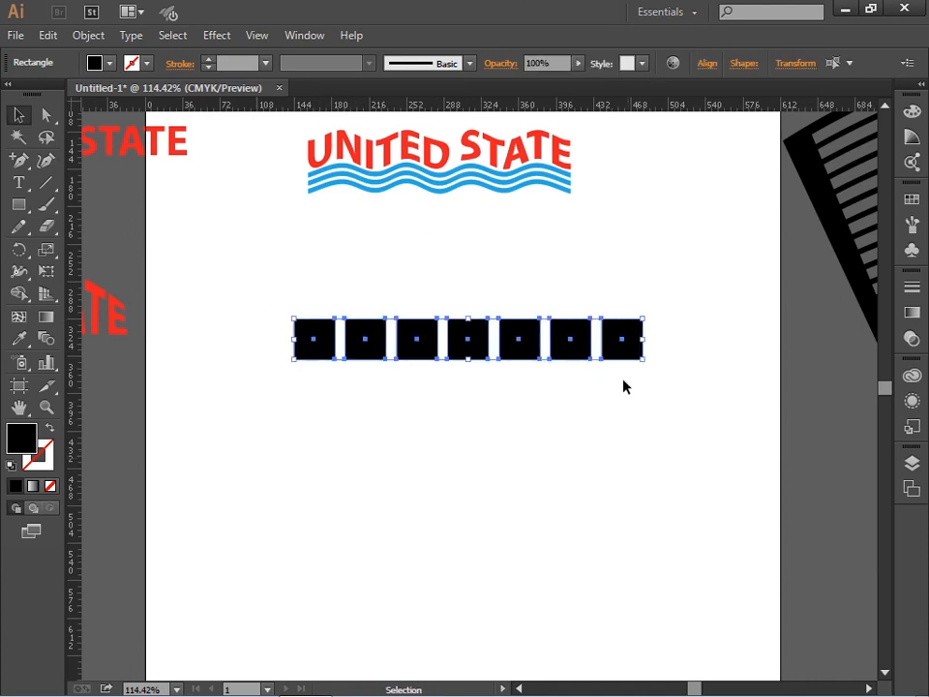
left_click_drag(568, 336, 575, 396)
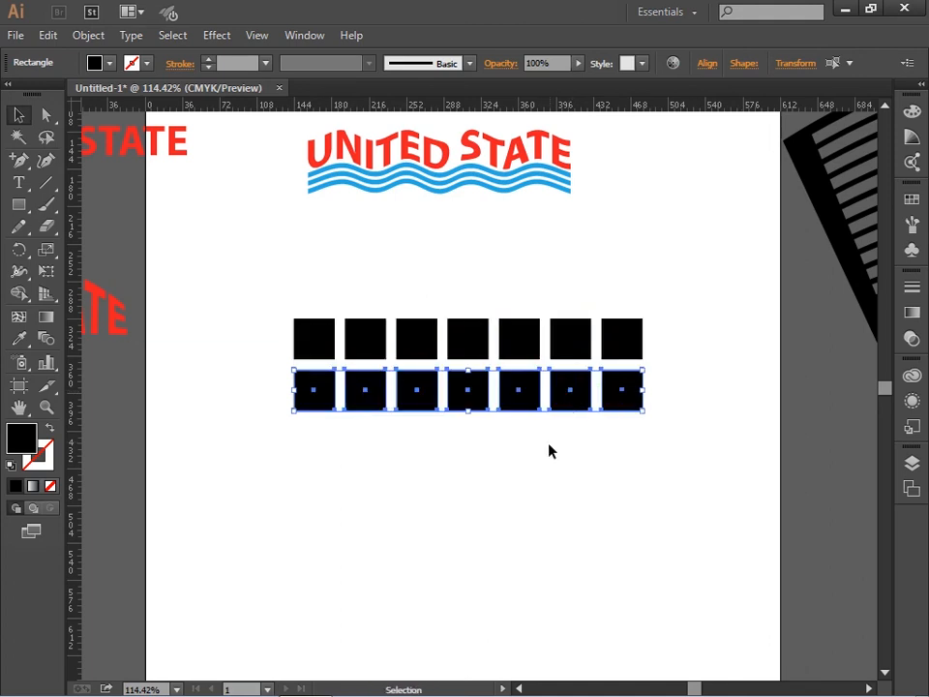
key("a")
key("ctrl+d")
key("ctrl+d")
key("ctrl+d")
key("ctrl+d")
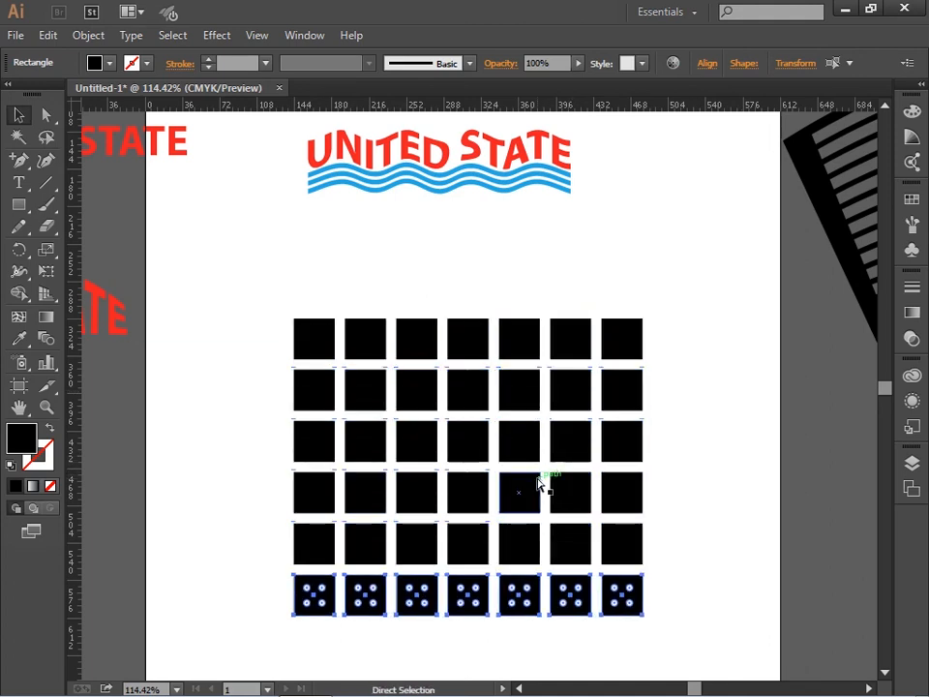
key("ctrl+d")
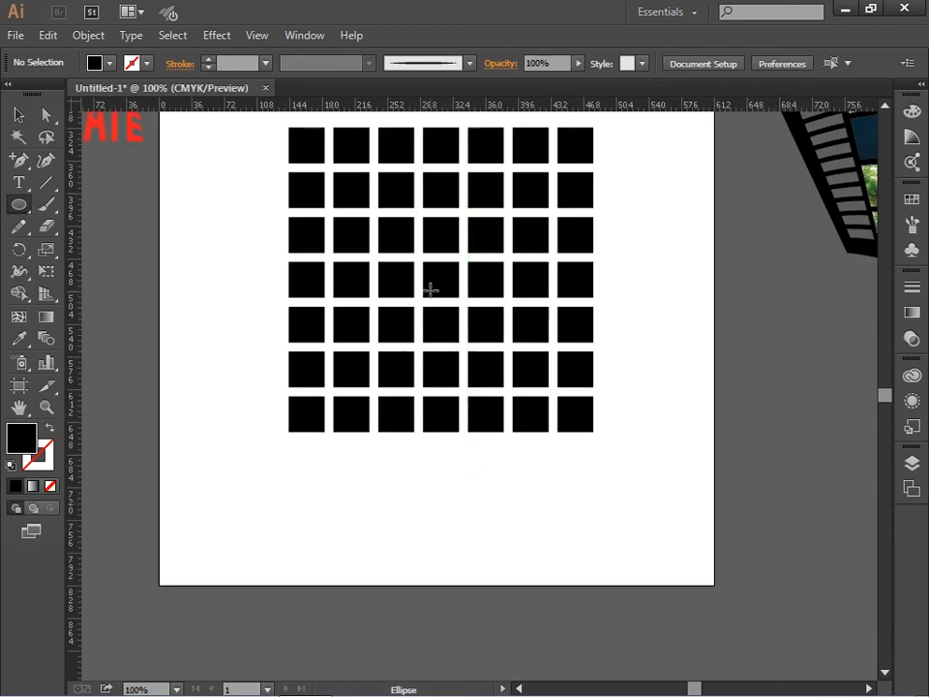
Step: Draw a black circle about 284 pt across over the grid of squares, and move it to the grid's lower right
left_click_drag(437, 279, 566, 408)
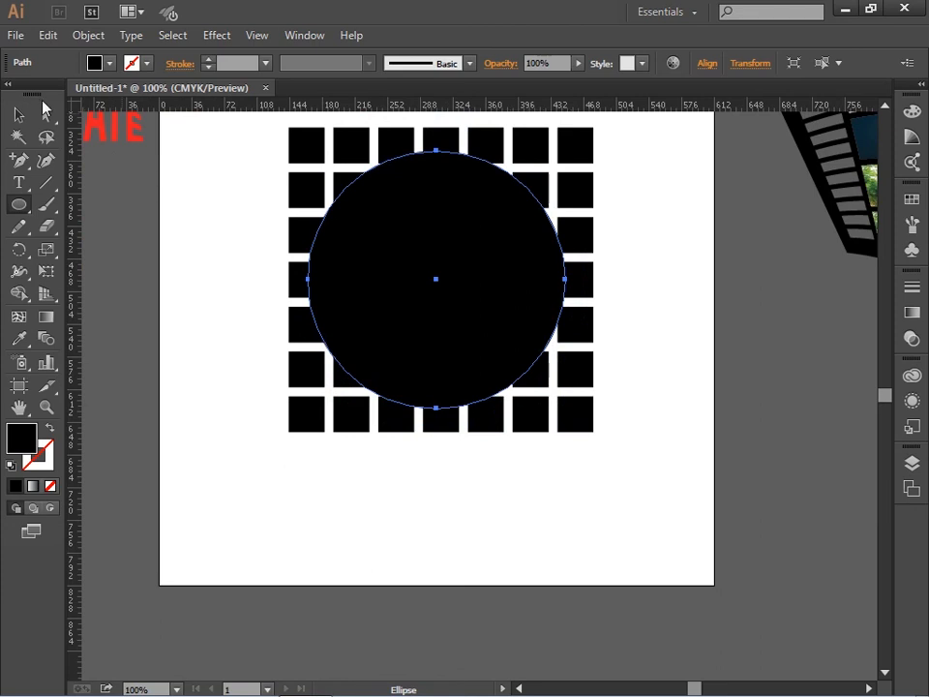
left_click(18, 118)
left_click_drag(425, 352, 619, 523)
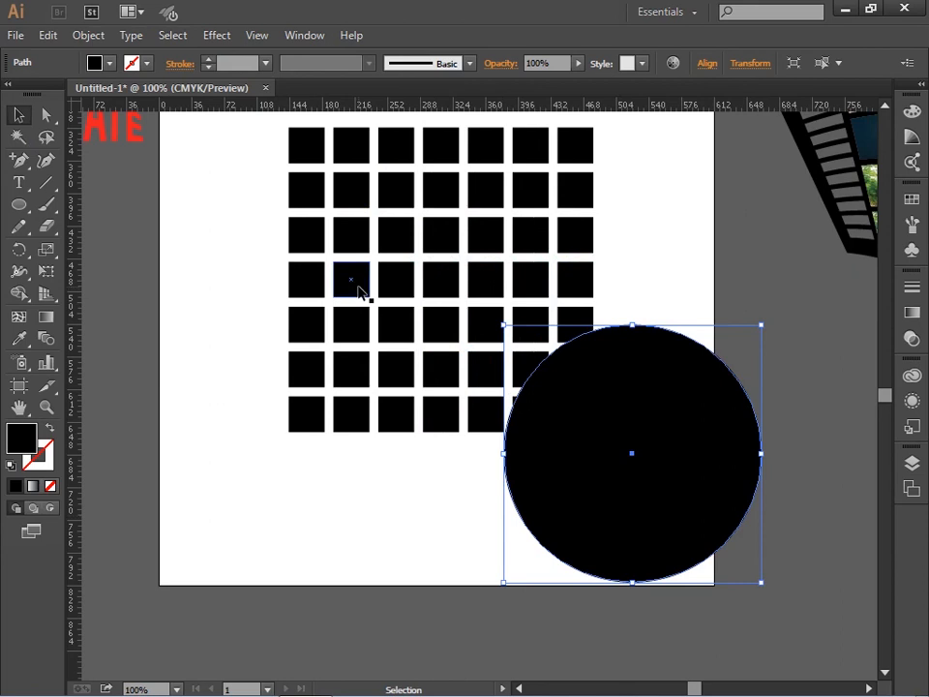
Step: Warp the grid of squares into the circle with Envelope Distort's Make with Top Object, and deselect the result
left_click_drag(255, 125, 597, 504)
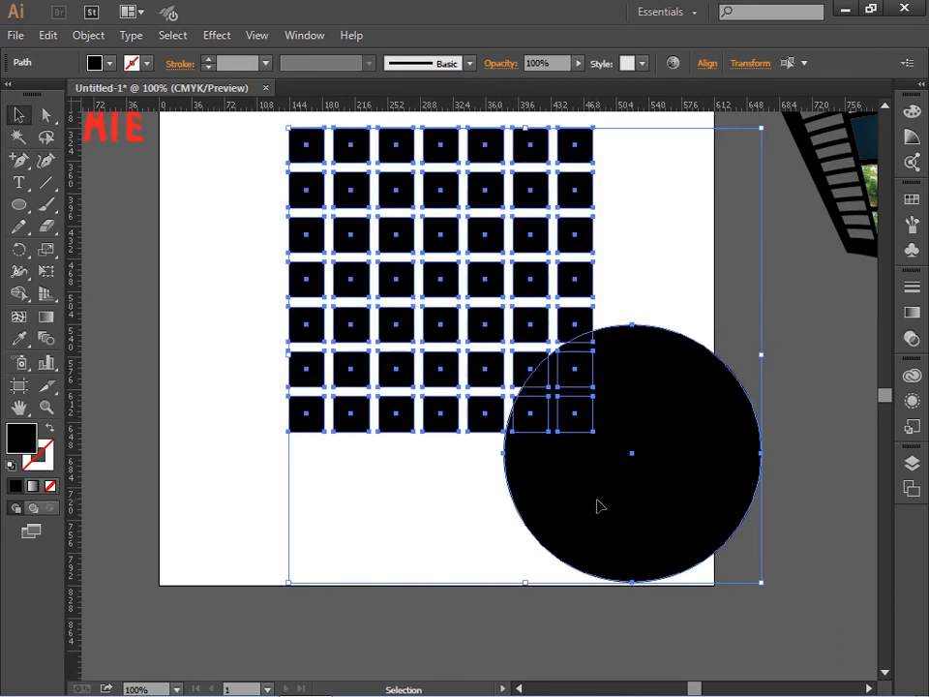
left_click(88, 35)
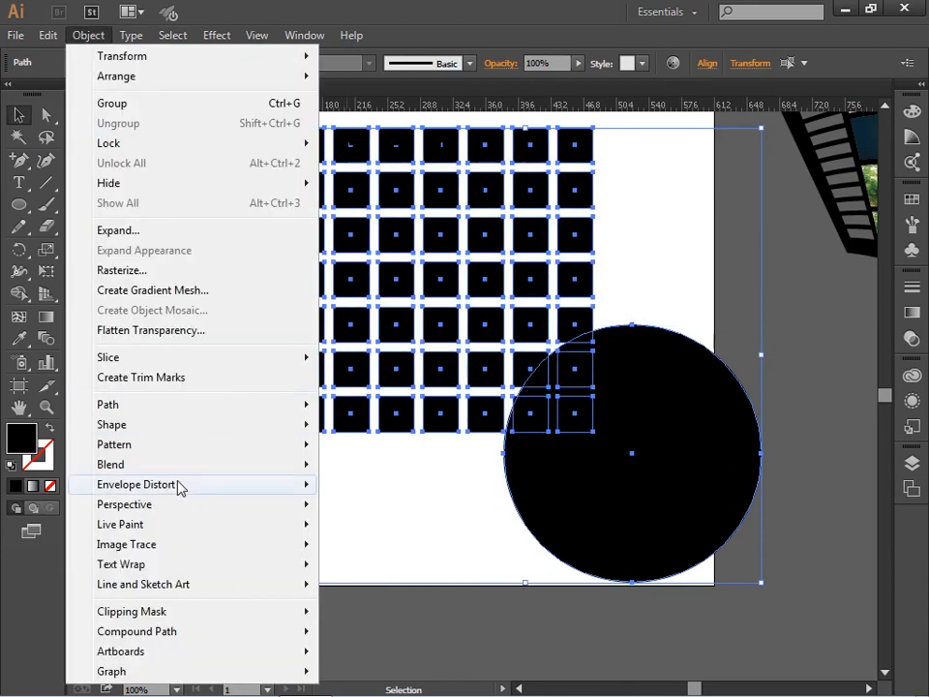
mouse_move(180, 486)
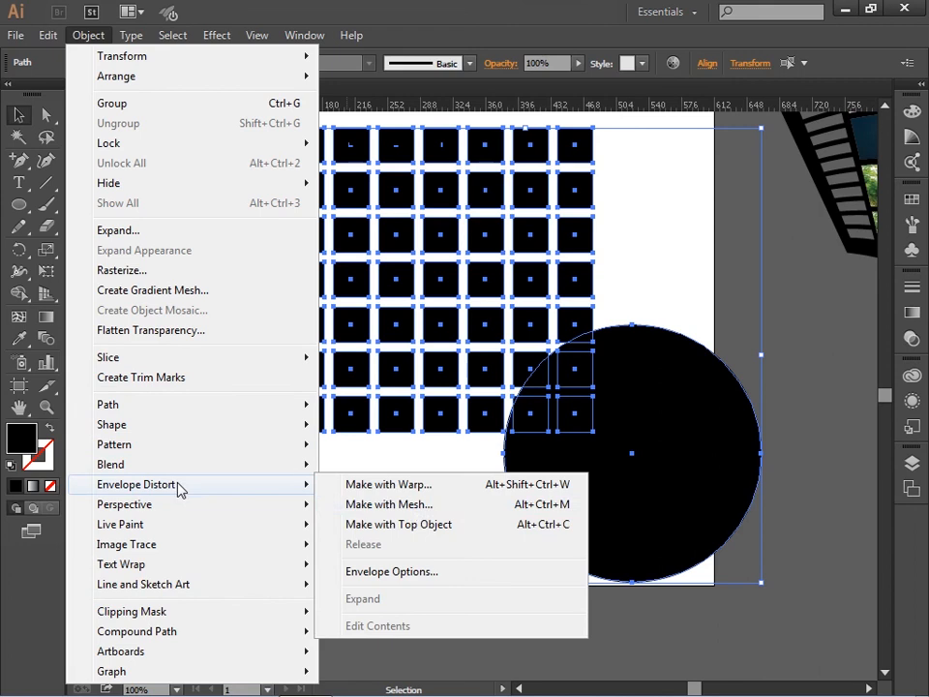
left_click(419, 525)
left_click(400, 575)
Step: Move the warped grid globe up and left to the middle of the artboard, and view it up close
left_click_drag(624, 468, 442, 339)
left_click(483, 543)
key("z")
left_click_drag(268, 173, 670, 474)
Step: Open the globe envelope's contents for editing, and set the fill of all the squares to red
left_click(454, 427)
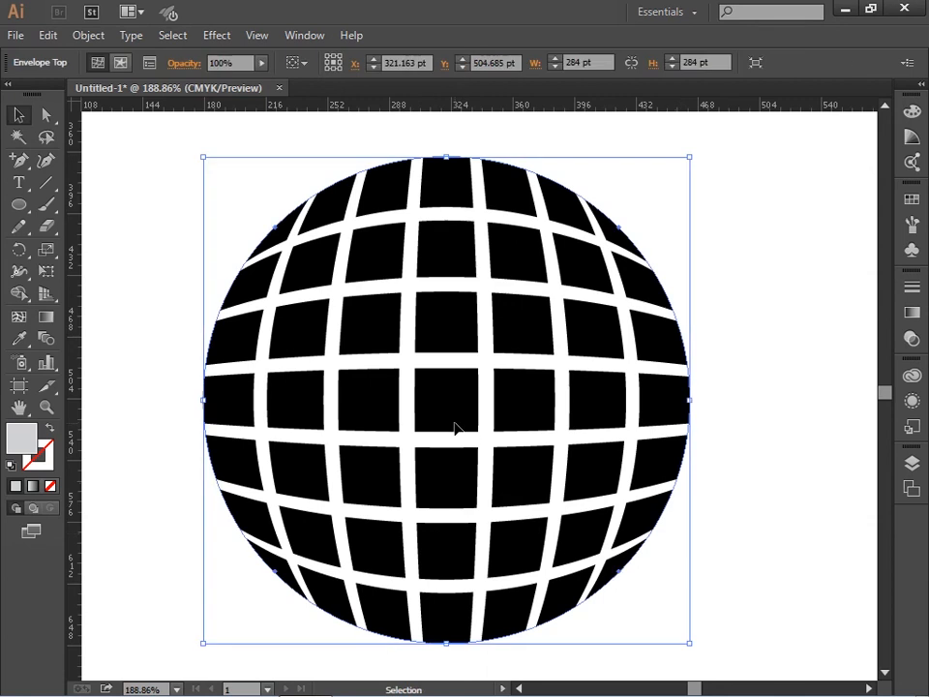
left_click(120, 63)
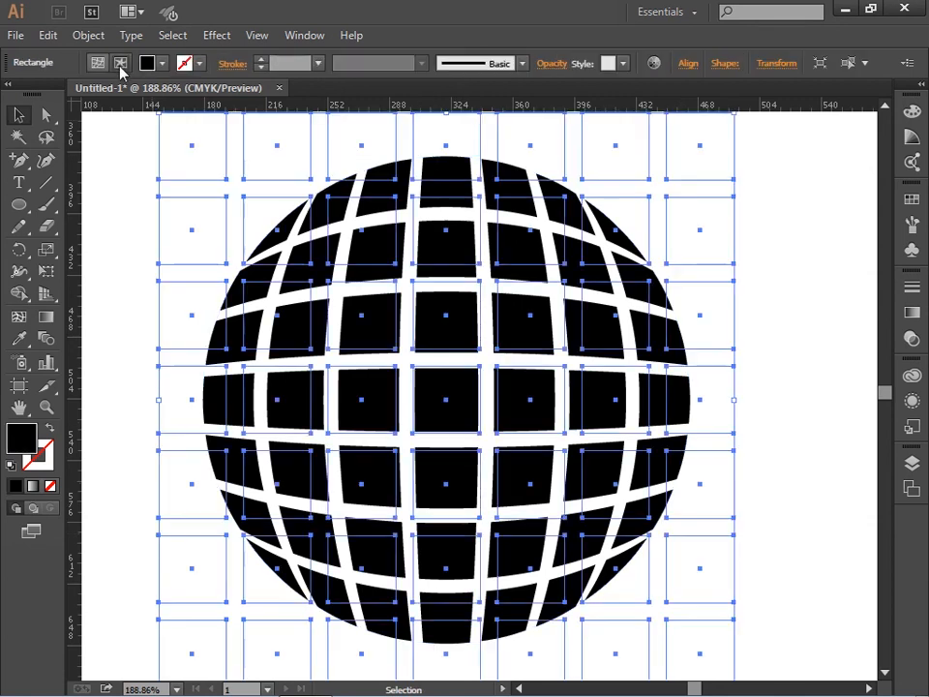
left_click(912, 200)
left_click(750, 240)
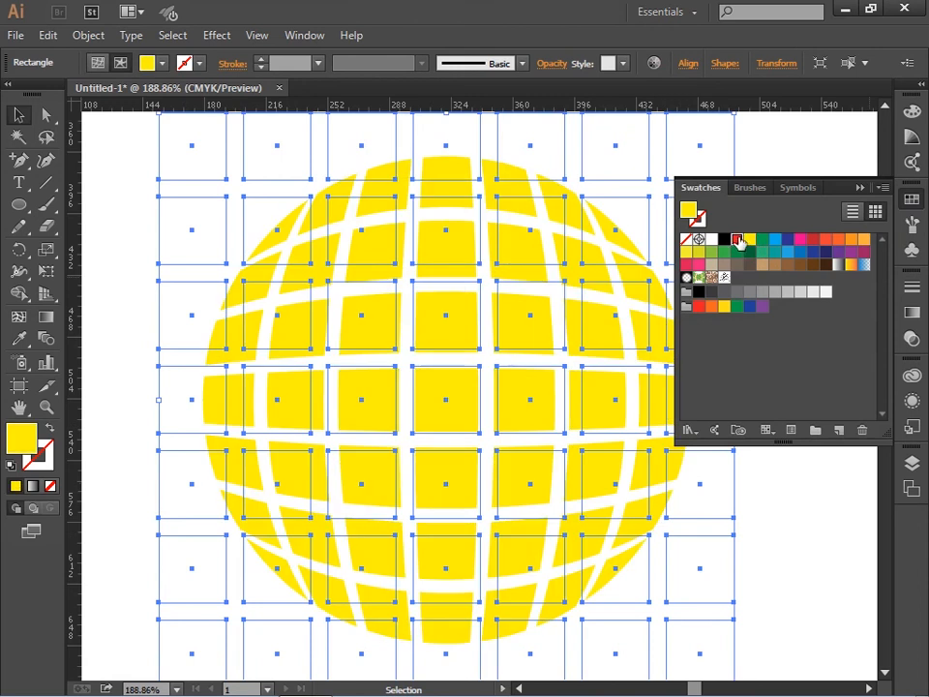
left_click(737, 239)
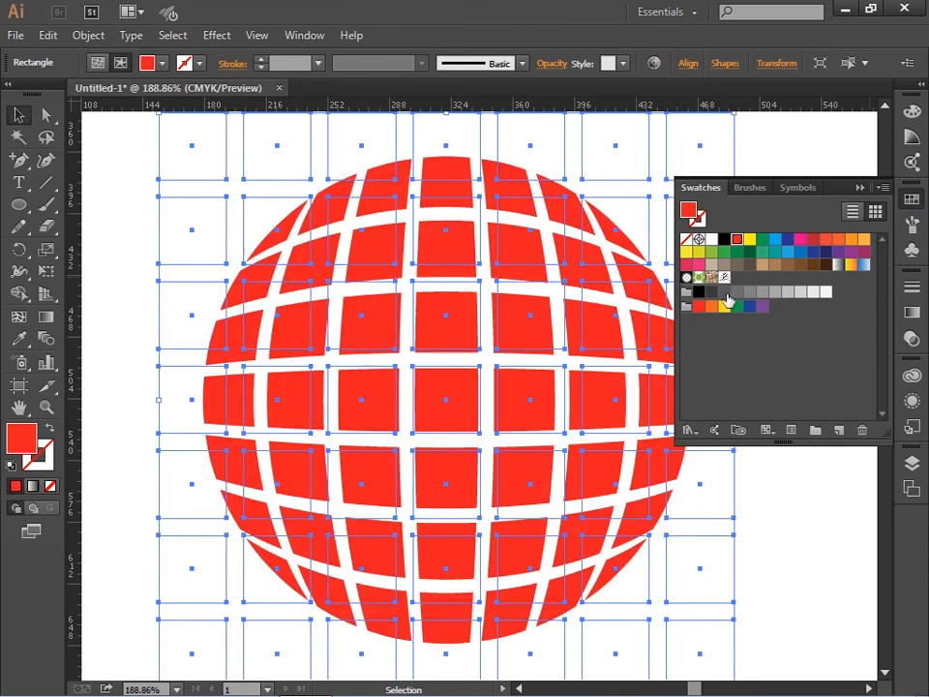
Step: Fill the globe's squares with a linear gradient running from red to yellow
left_click(913, 313)
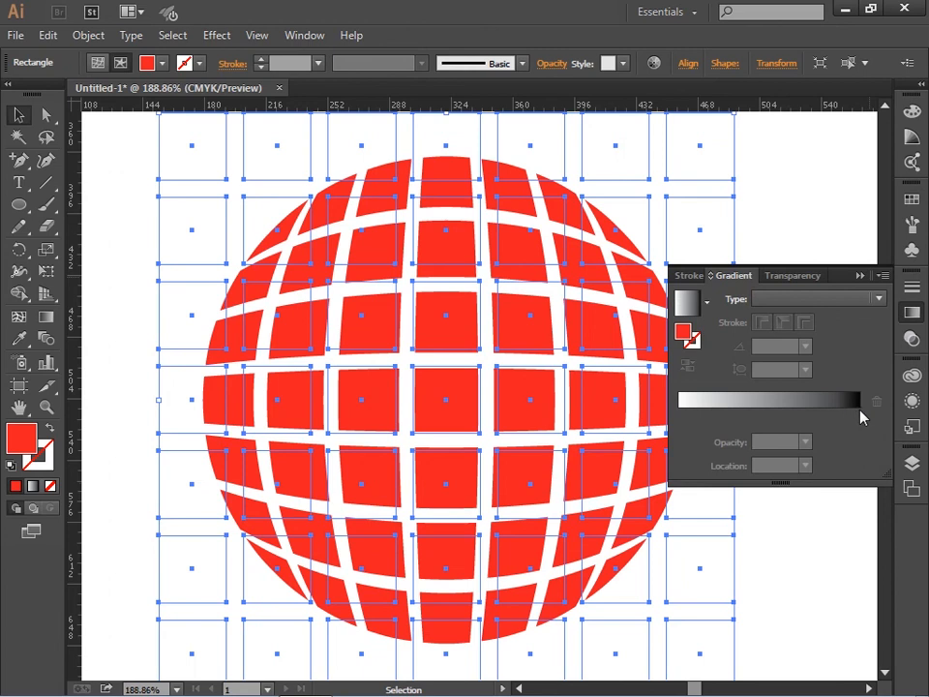
left_click(861, 416)
double_click(859, 415)
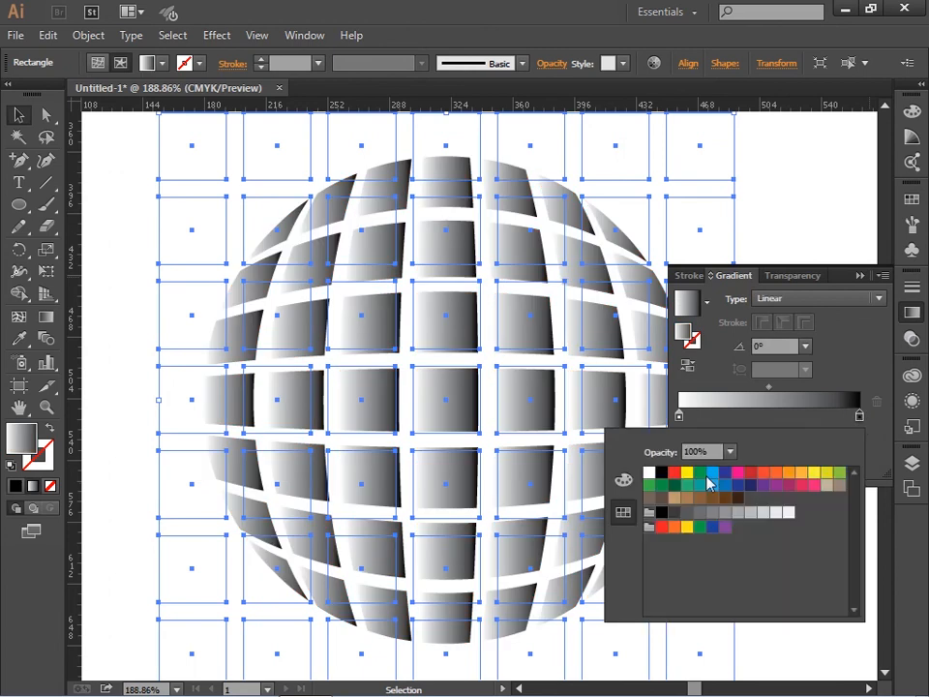
left_click(686, 472)
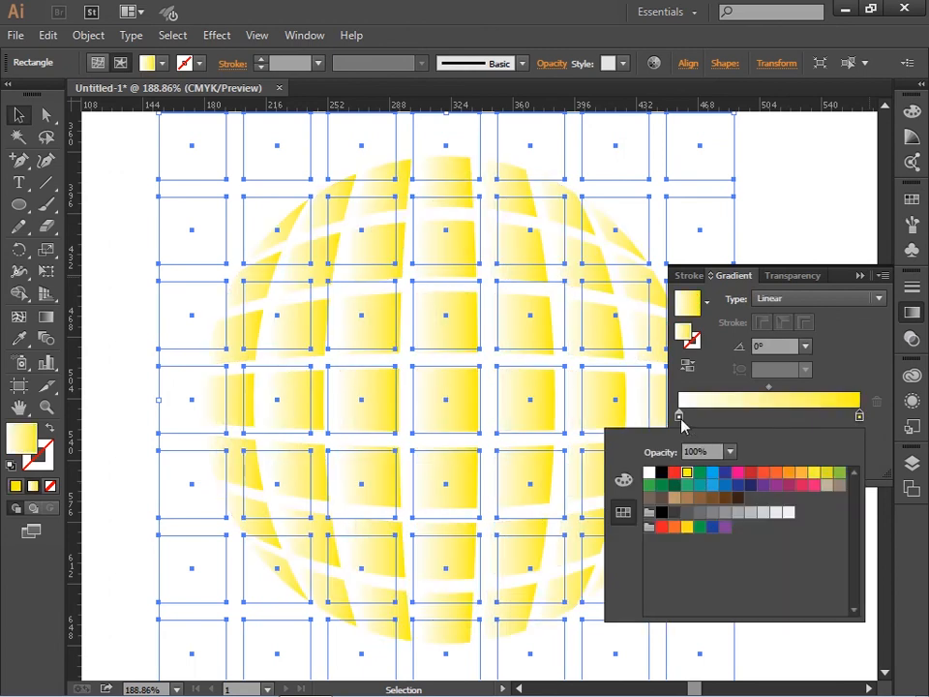
left_click(678, 416)
double_click(679, 416)
left_click(674, 473)
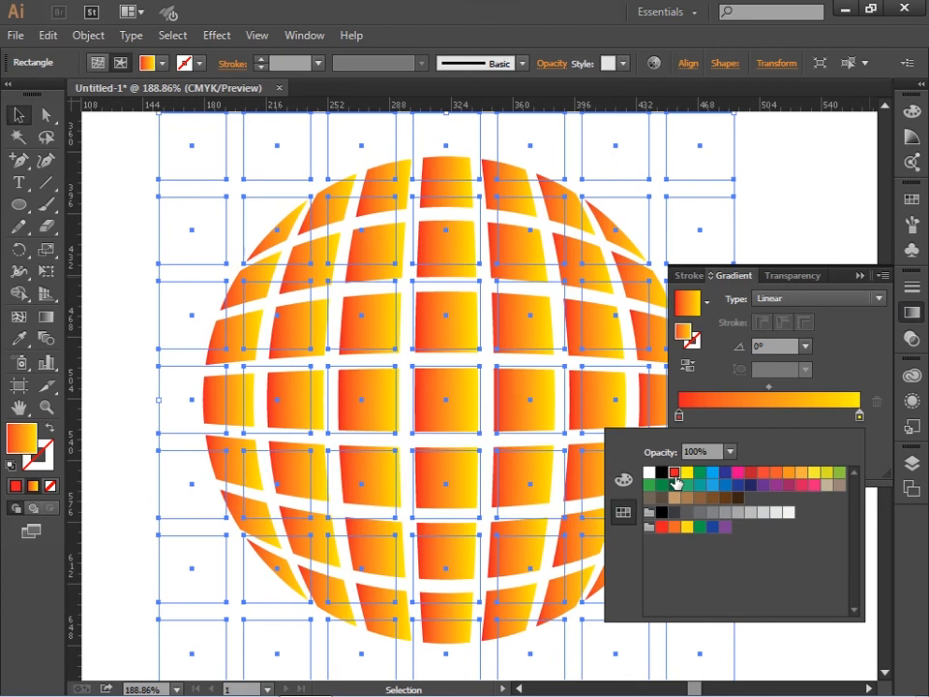
Step: Change the squares' gradient type to Radial and reverse it so yellow is inside and red outside
left_click(843, 303)
left_click(843, 302)
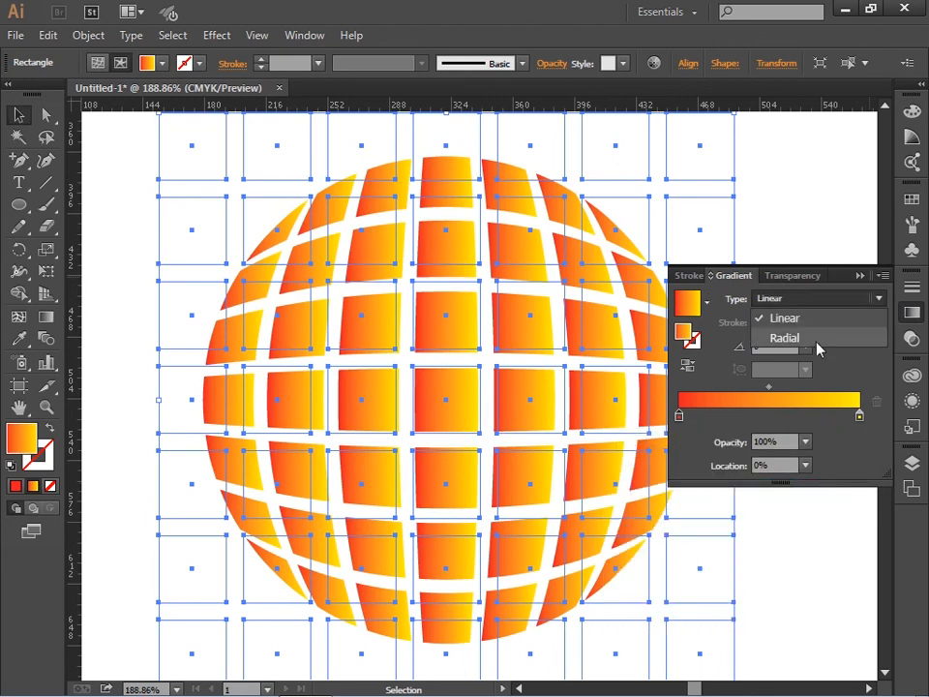
left_click(818, 342)
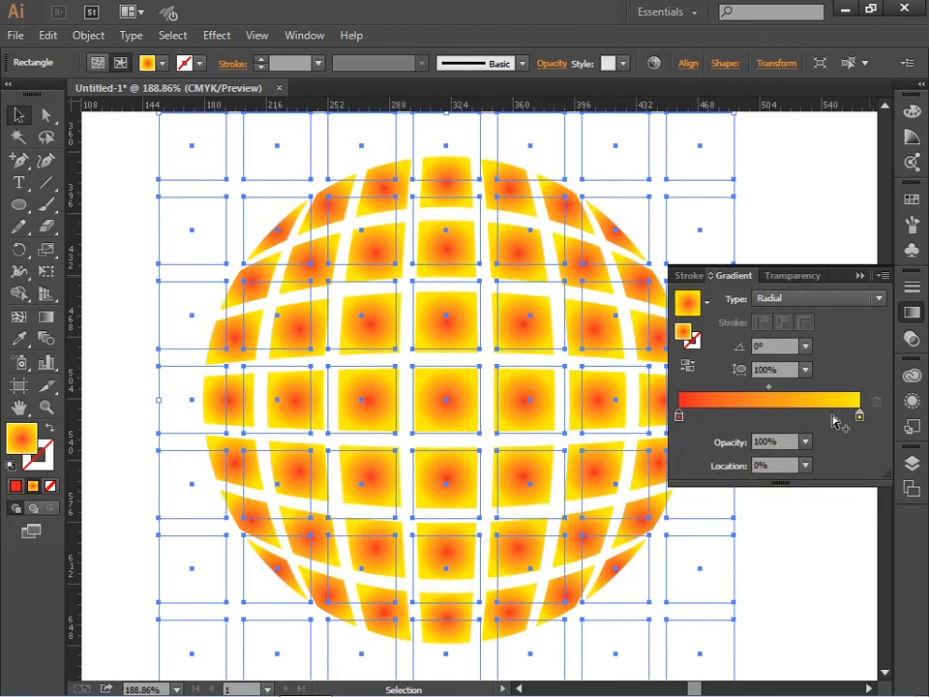
left_click(690, 368)
left_click(690, 367)
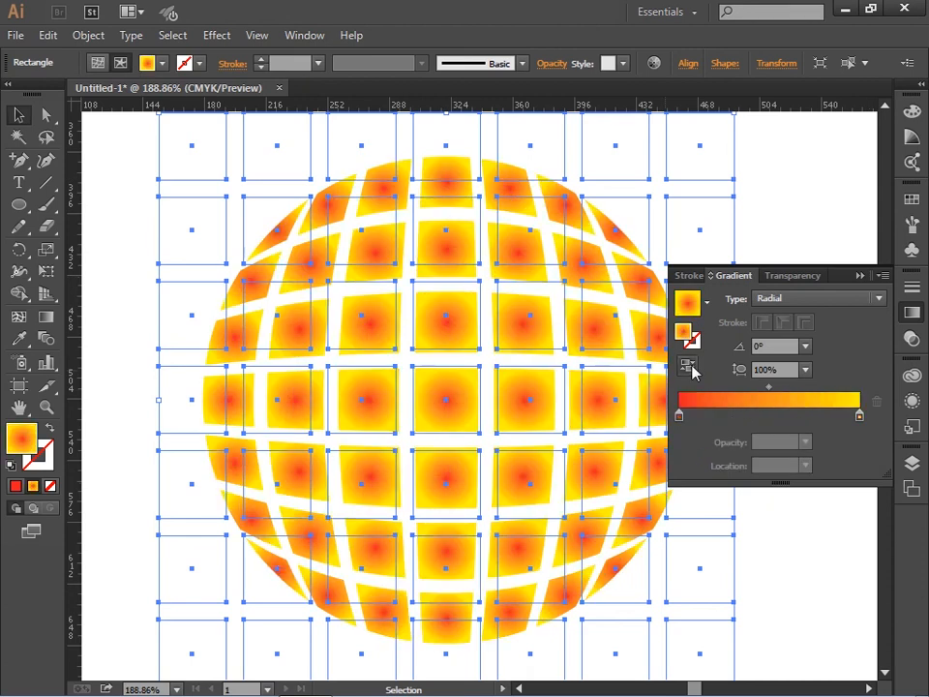
left_click(690, 368)
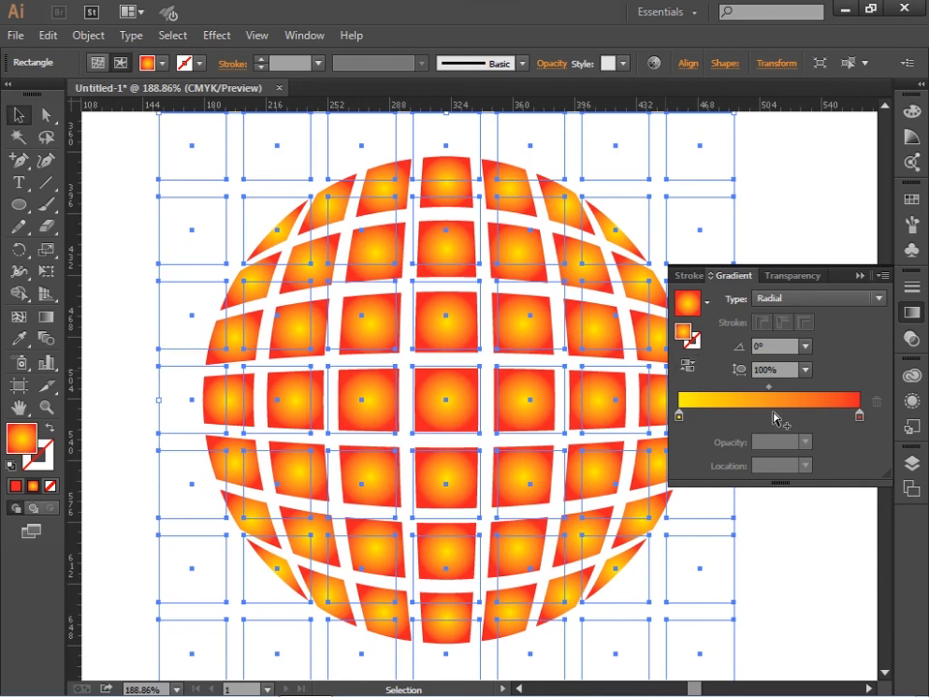
Step: Add a middle colour stop at about 51% to the radial gradient and set its colour to dark blue
left_click(771, 416)
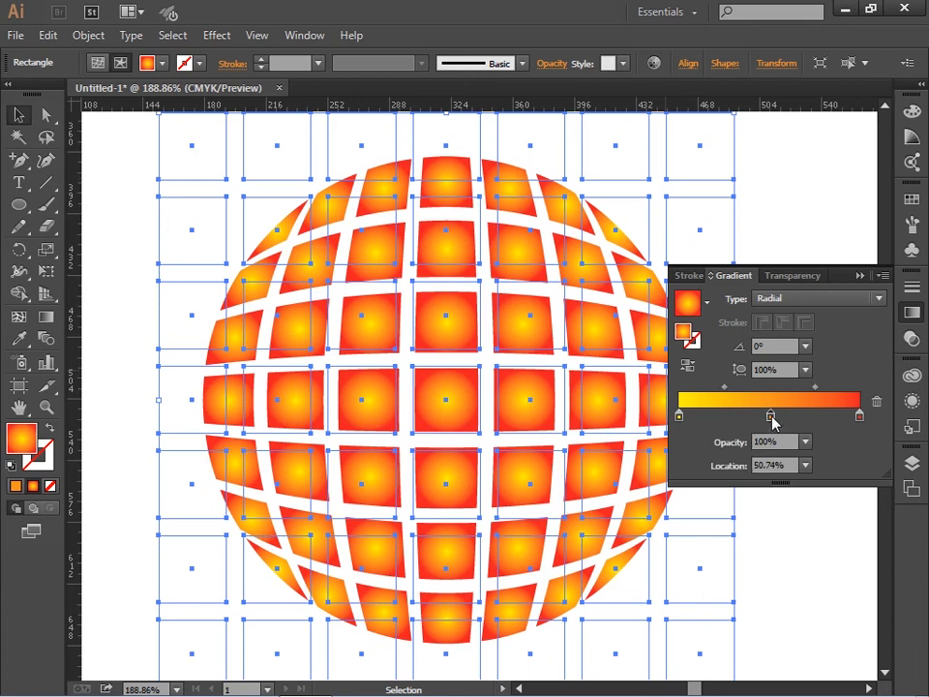
double_click(771, 416)
left_click(727, 473)
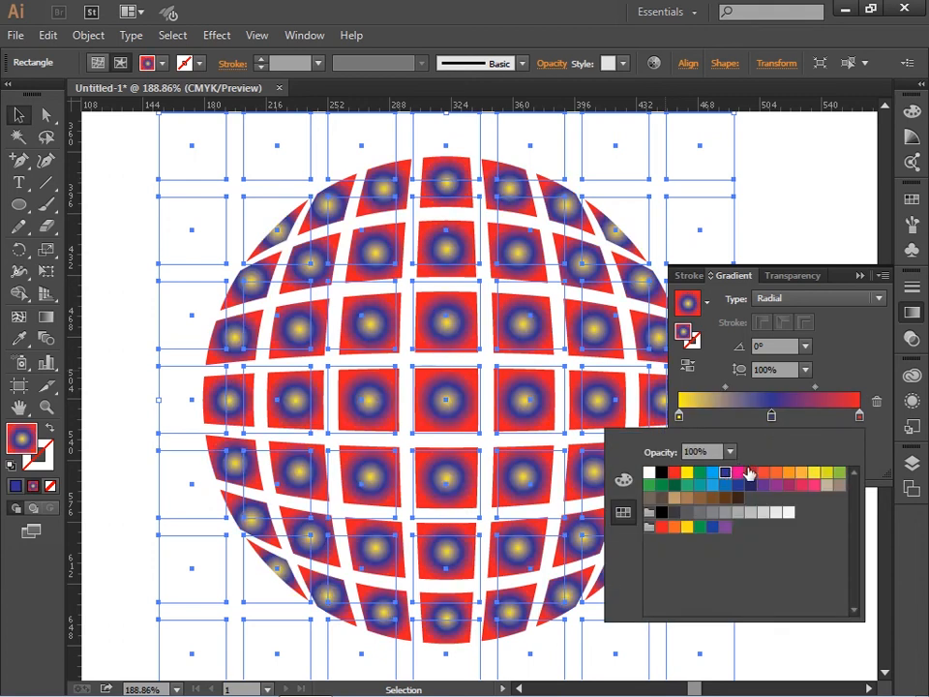
left_click(788, 420)
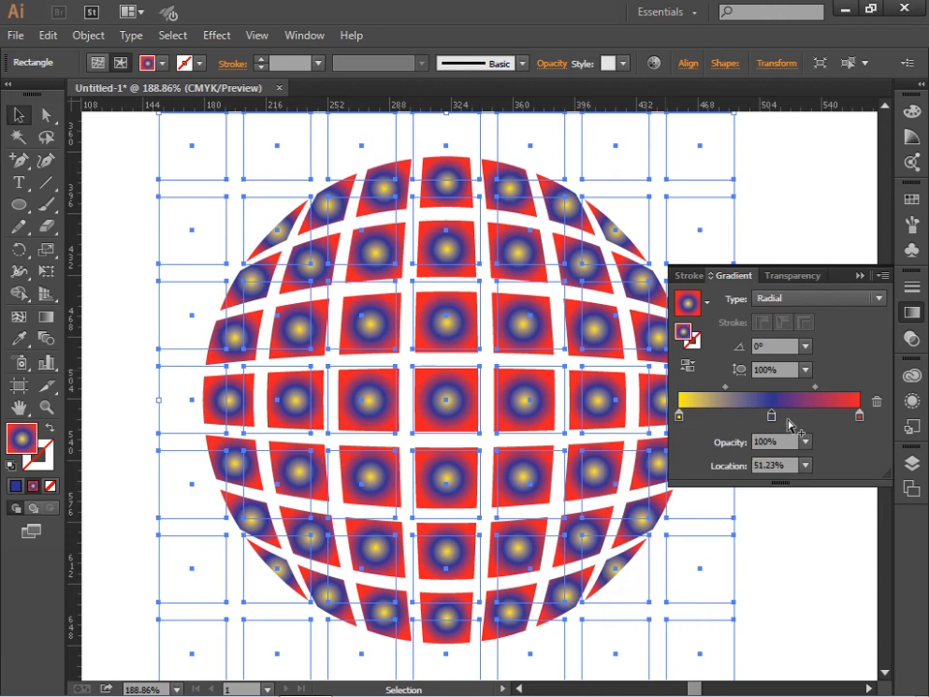
Step: Spread one radial gradient across all squares from the globe's centre to its lower-right edge with the Gradient tool, and return to editing the envelope
left_click(46, 319)
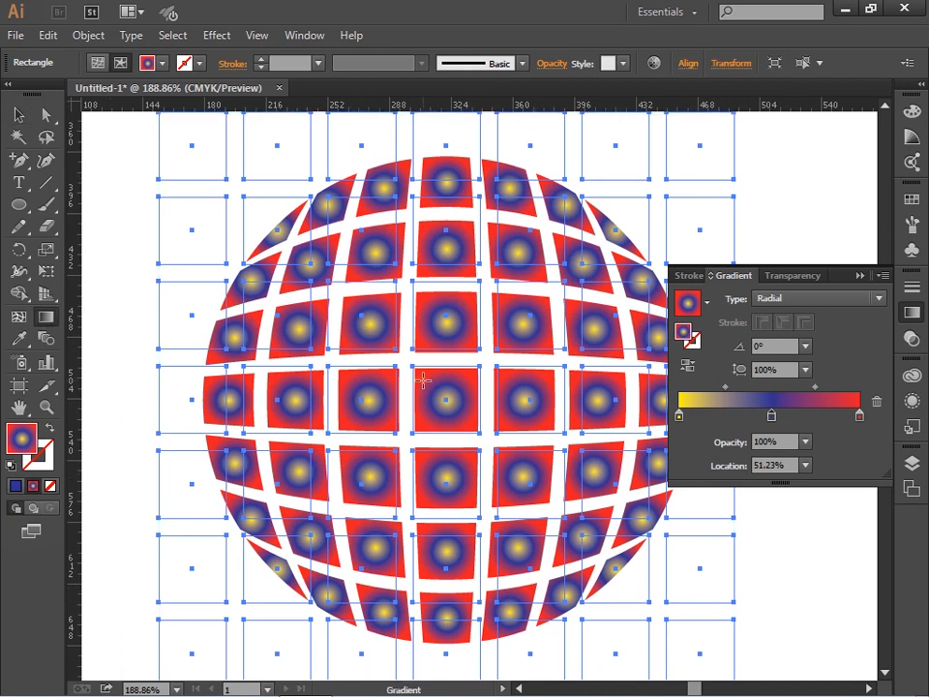
left_click_drag(423, 381, 636, 595)
left_click(19, 114)
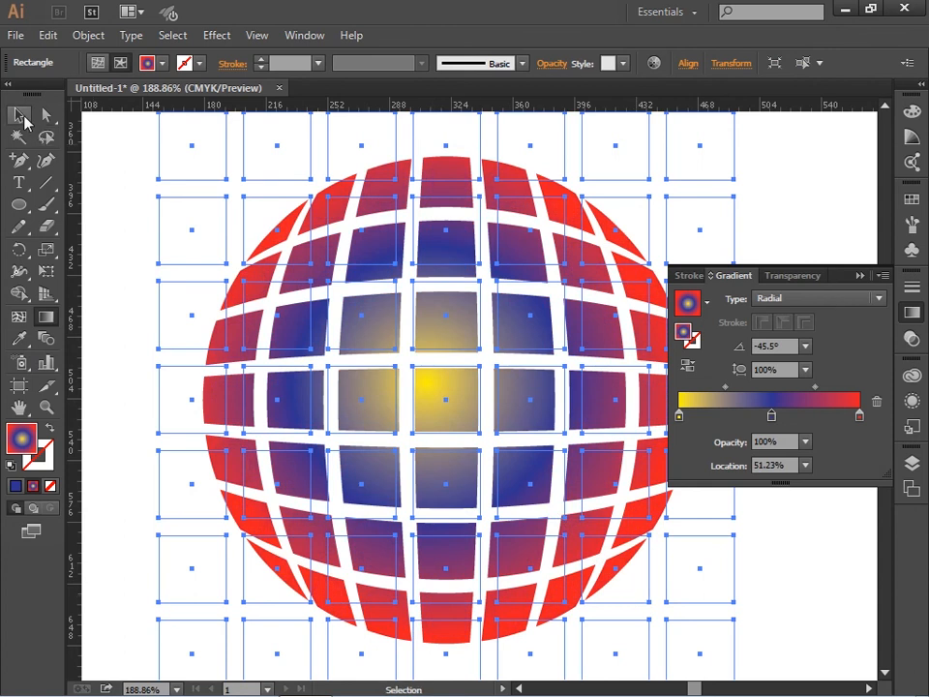
left_click(97, 63)
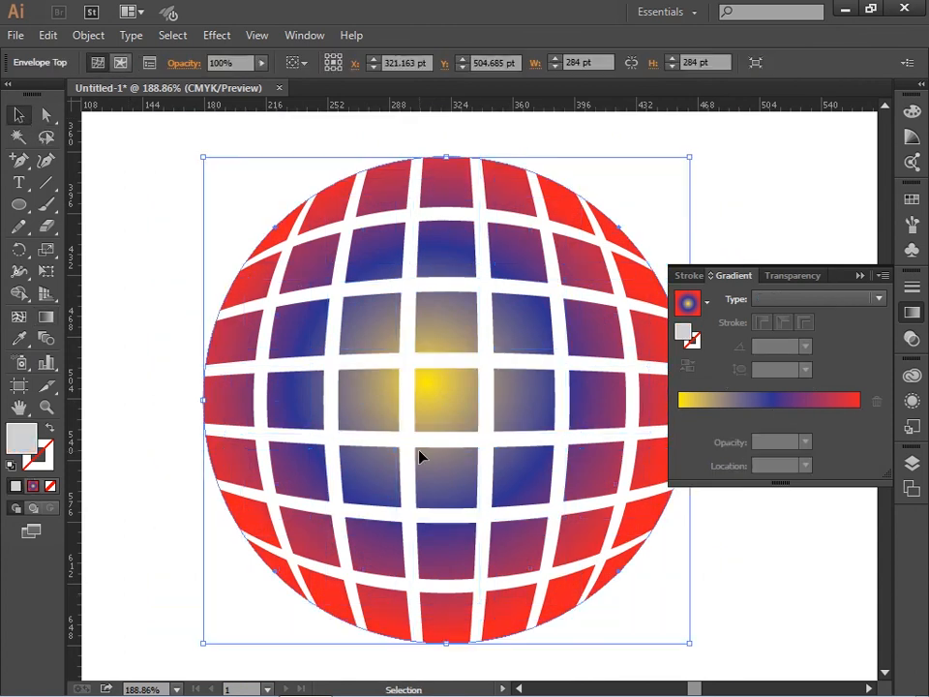
Step: Draw a black circle about 284 pt across, centred on the globe, and send it behind the globe
left_click(506, 435, "ctrl+alt")
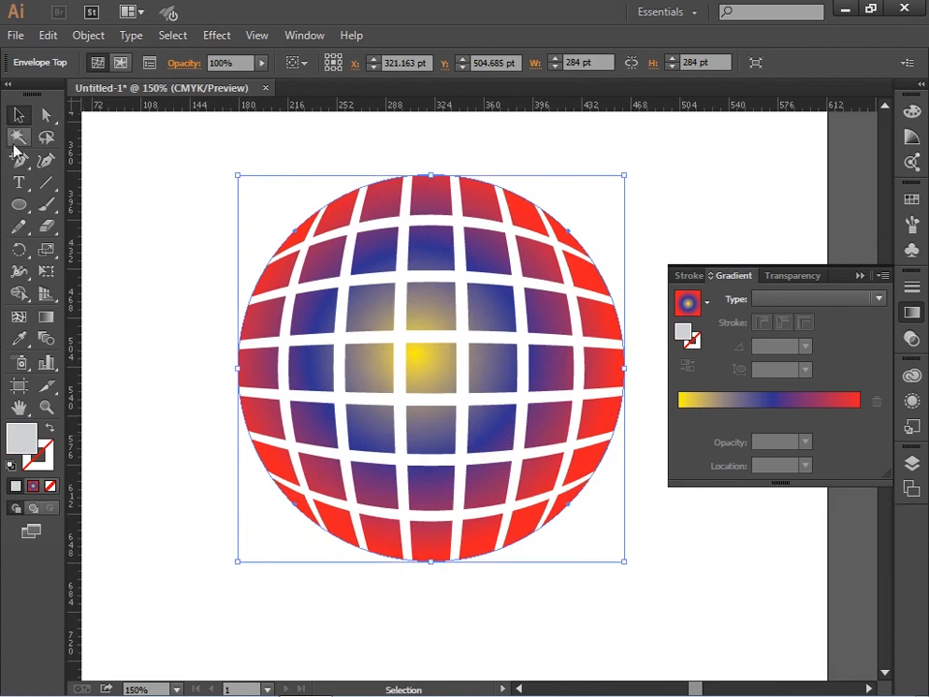
left_click(21, 204)
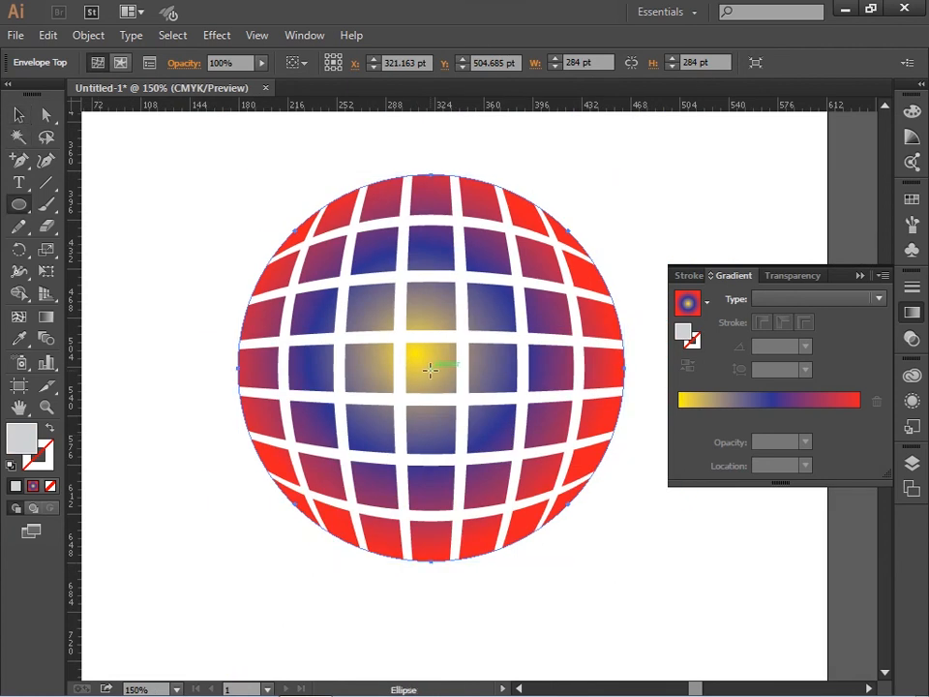
left_click_drag(433, 368, 564, 559)
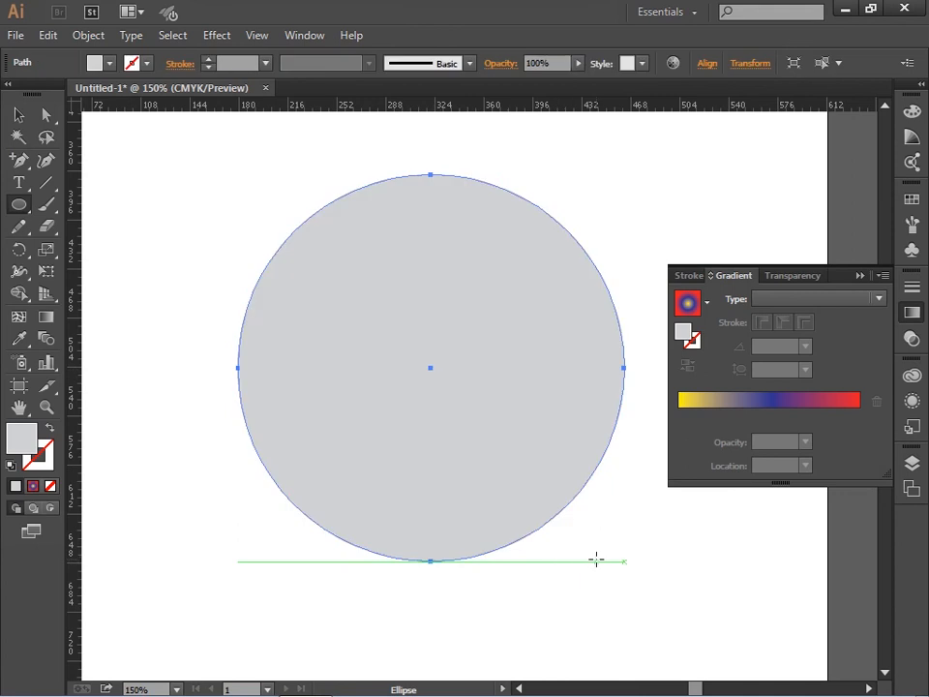
left_click(911, 203)
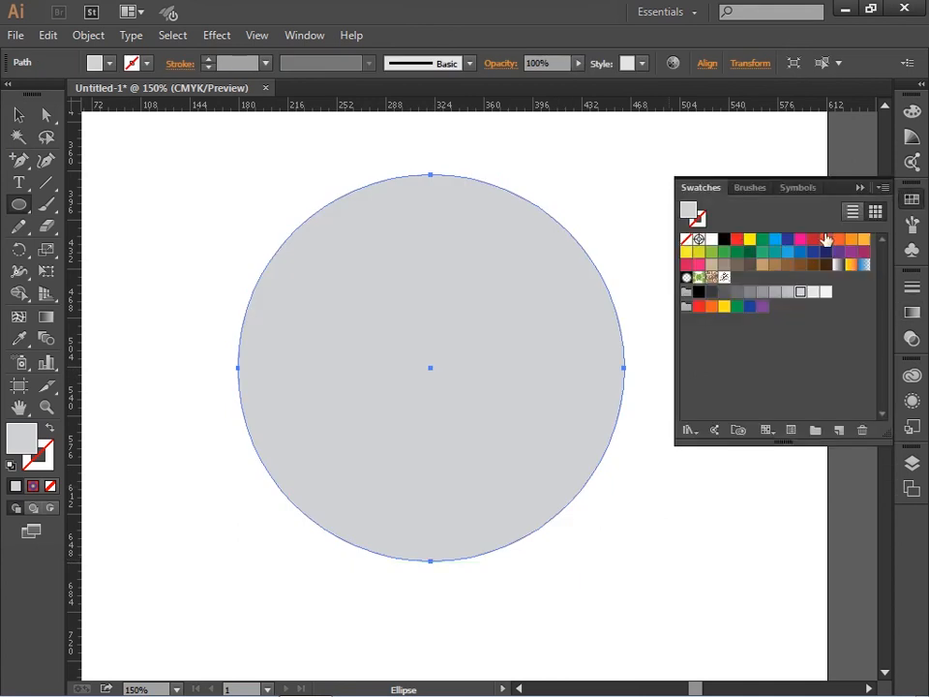
left_click(725, 239)
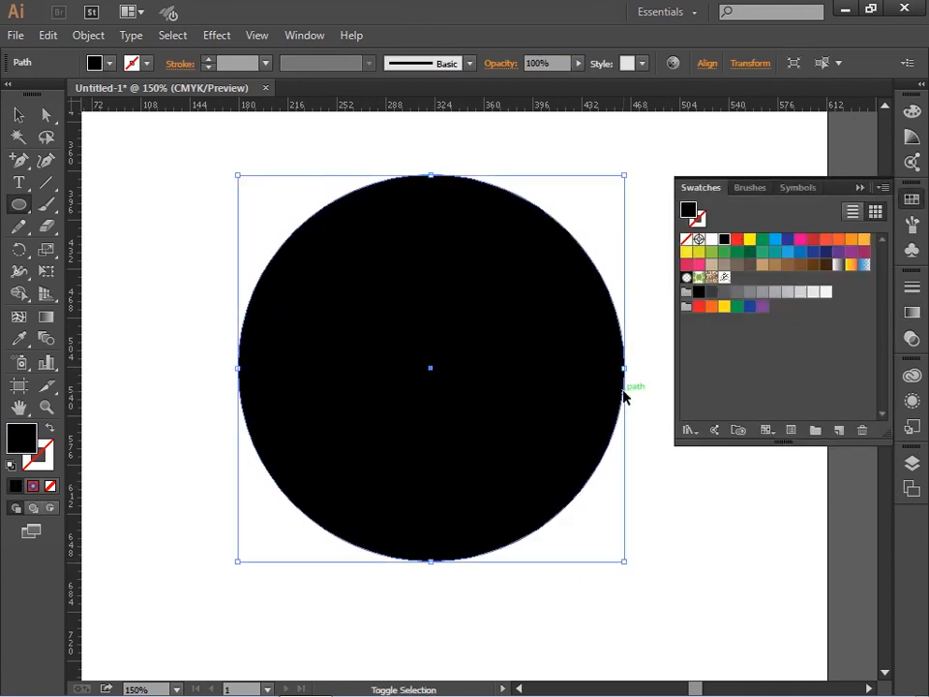
key("ctrl+shift+bracketleft")
key("v")
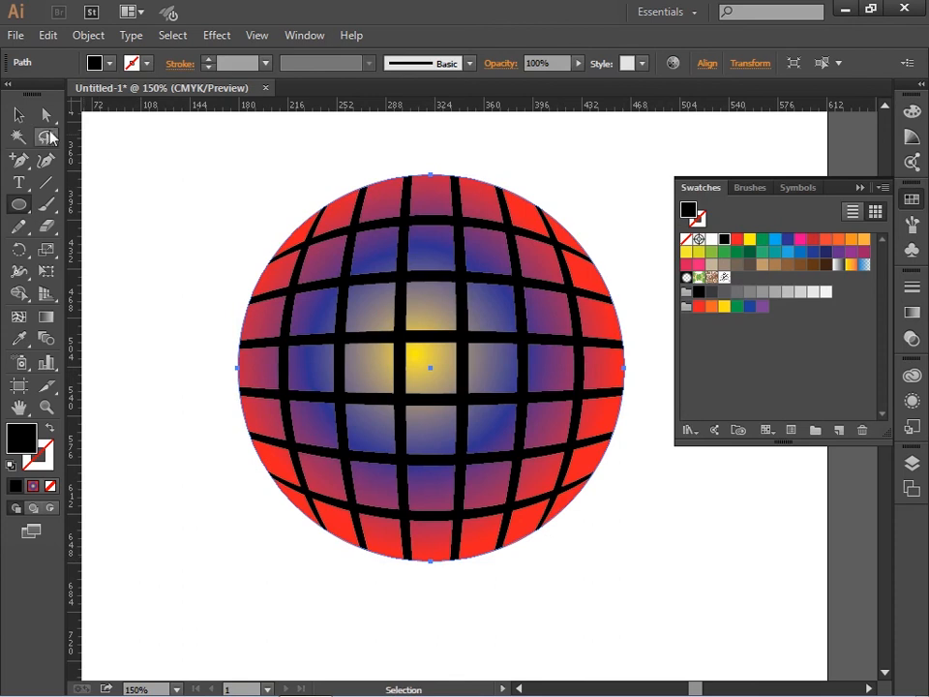
Step: Group the gradient globe with the black circle behind it, and deselect the group
key("ctrl+a")
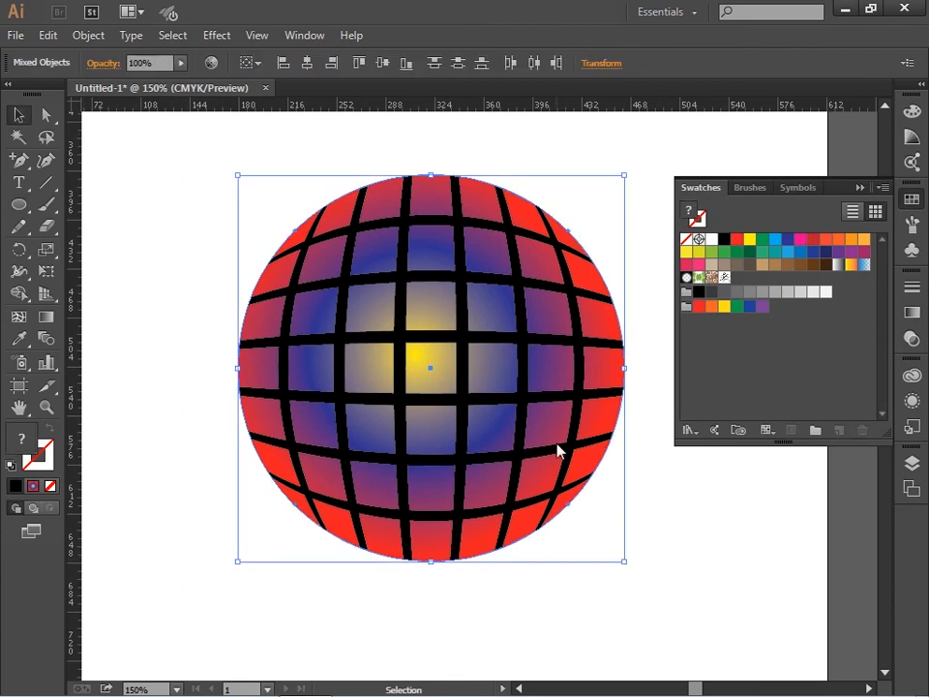
right_click(559, 450)
left_click(556, 532)
key("ctrl+shift+a")
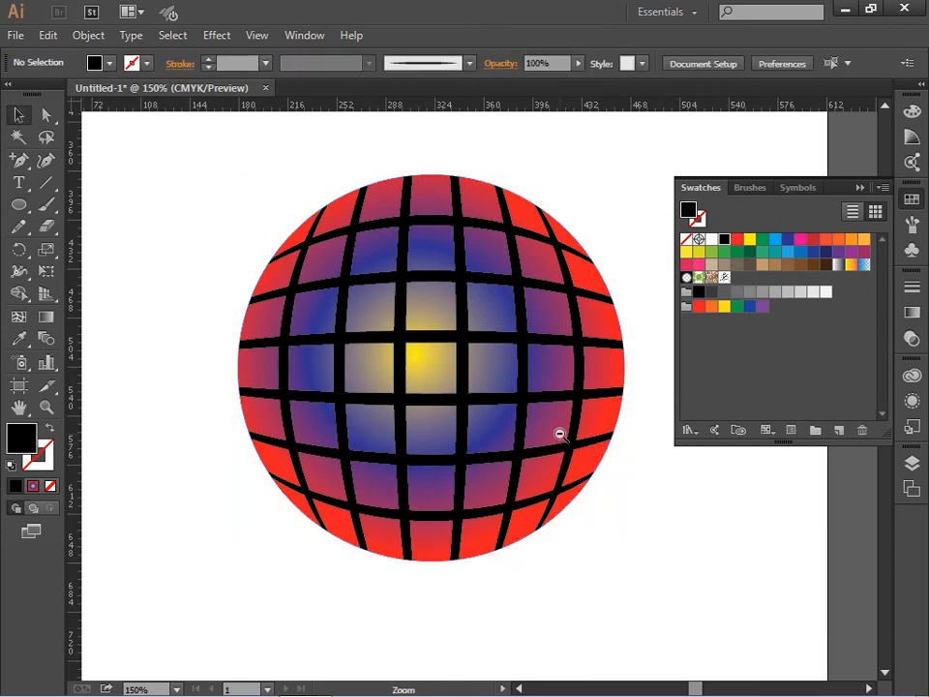
Step: Arrange the globe group on the artboard's left half below the UNITED STATE text, with the flag-warped film strip to its right
left_click(559, 435, "ctrl+alt")
left_click(559, 435, "ctrl+alt")
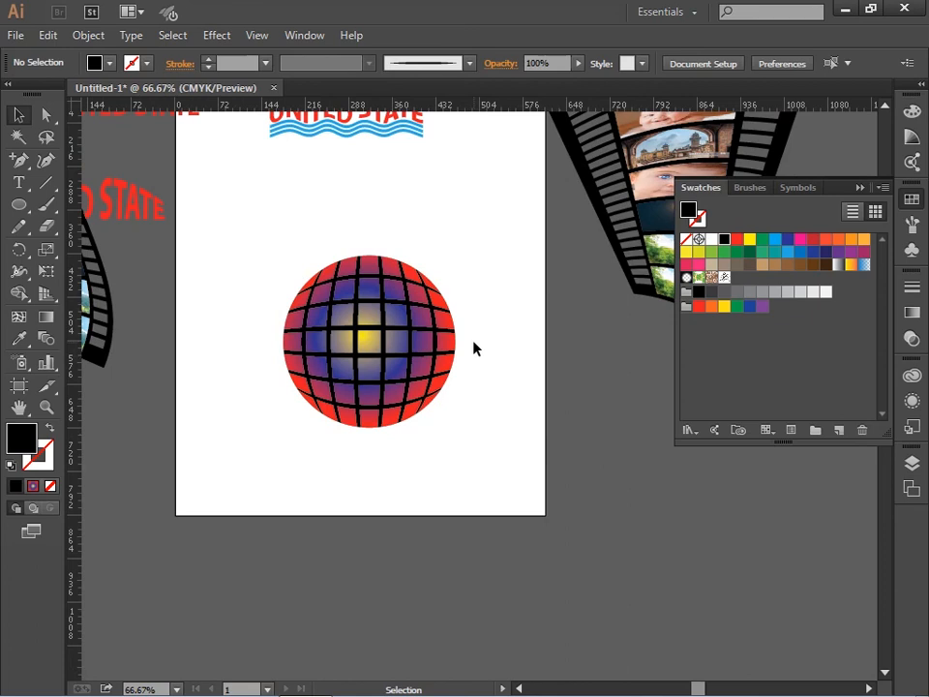
left_click_drag(477, 338, 508, 452)
left_click_drag(464, 484, 442, 410)
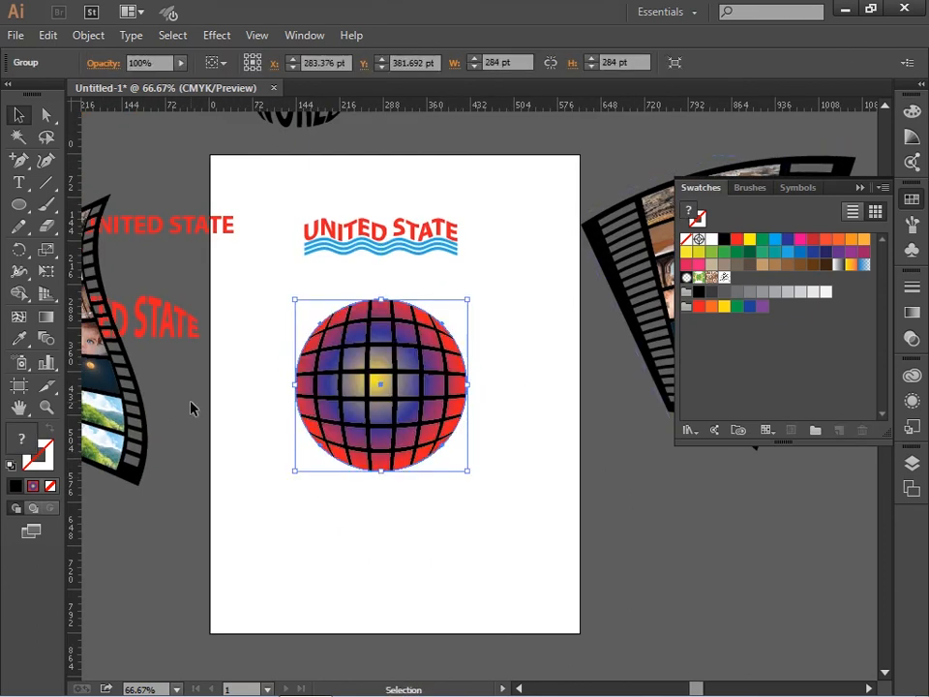
left_click_drag(84, 428, 542, 496)
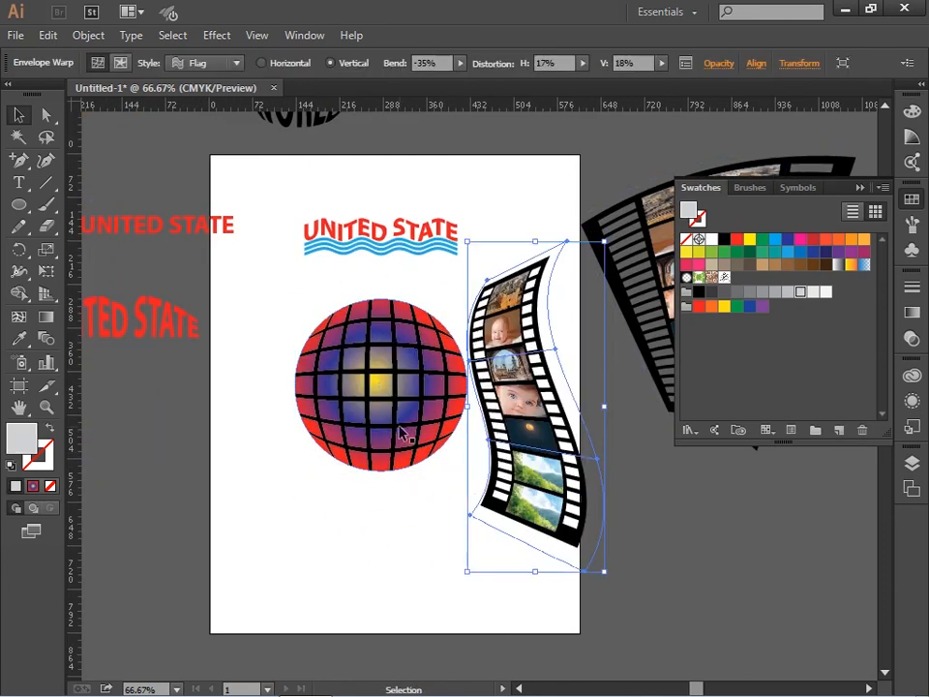
left_click_drag(404, 435, 367, 486)
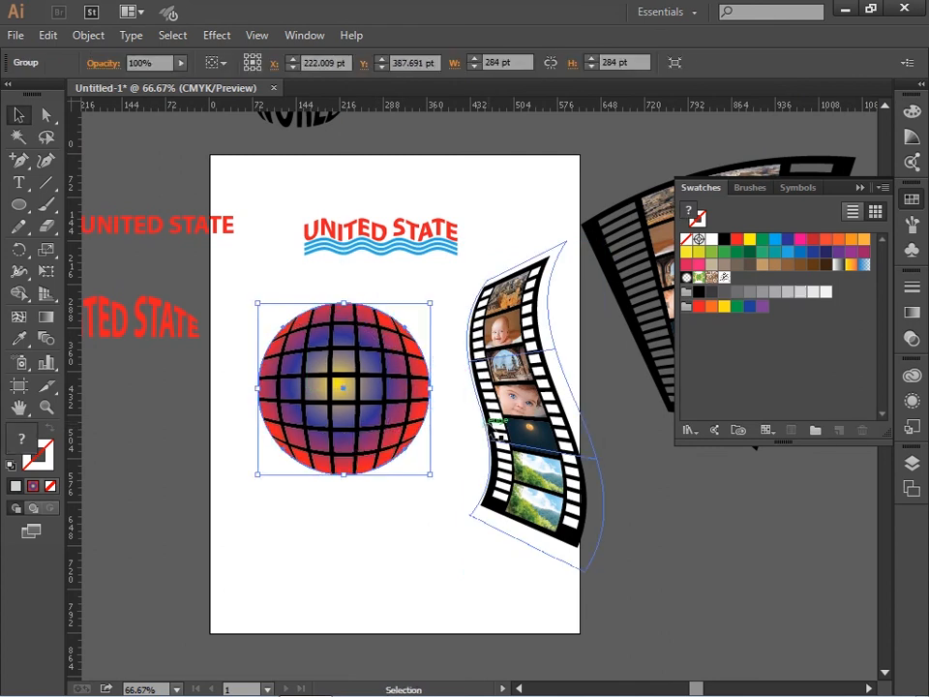
left_click_drag(504, 425, 465, 440)
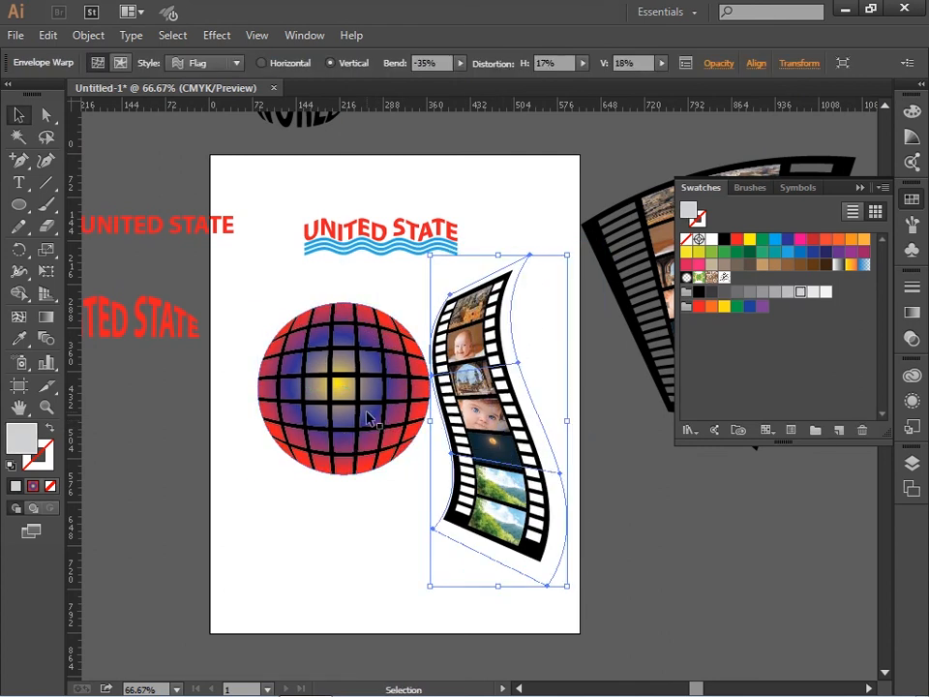
left_click_drag(369, 415, 353, 453)
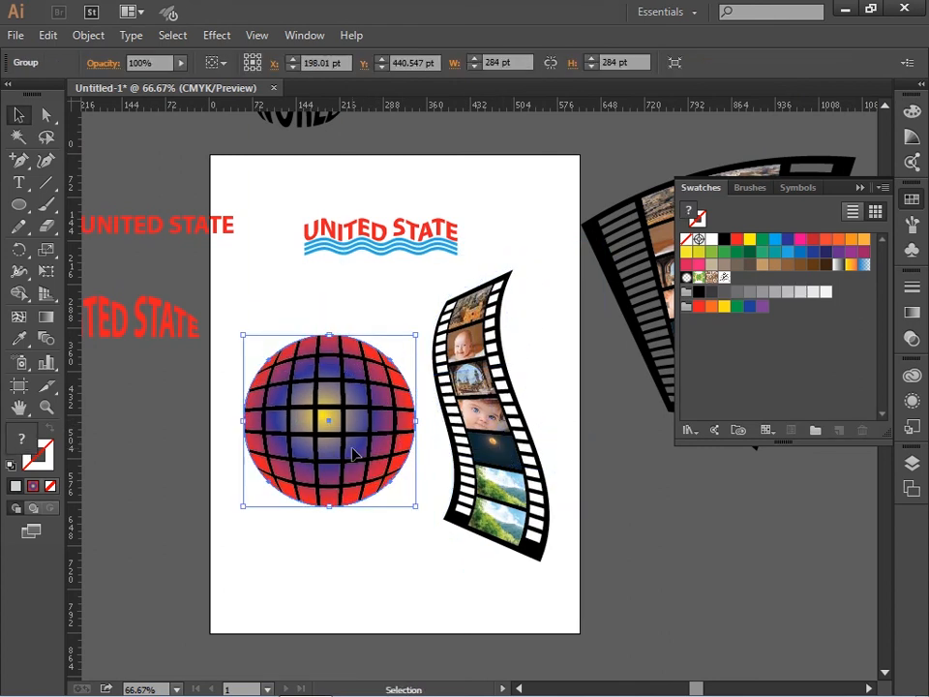